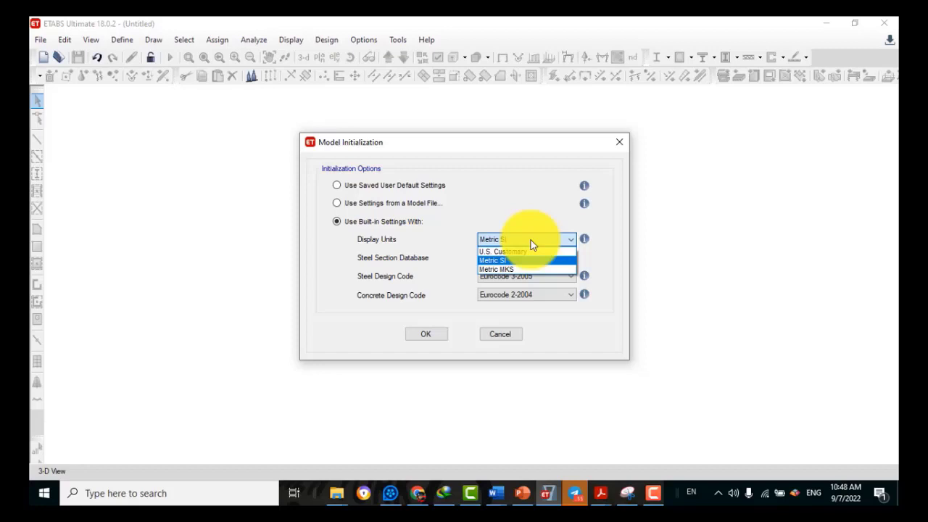
Initialize the model with Metric SI units, Euro steel sections, Eurocode 3-2005 and Eurocode 2-2004
click(498, 262)
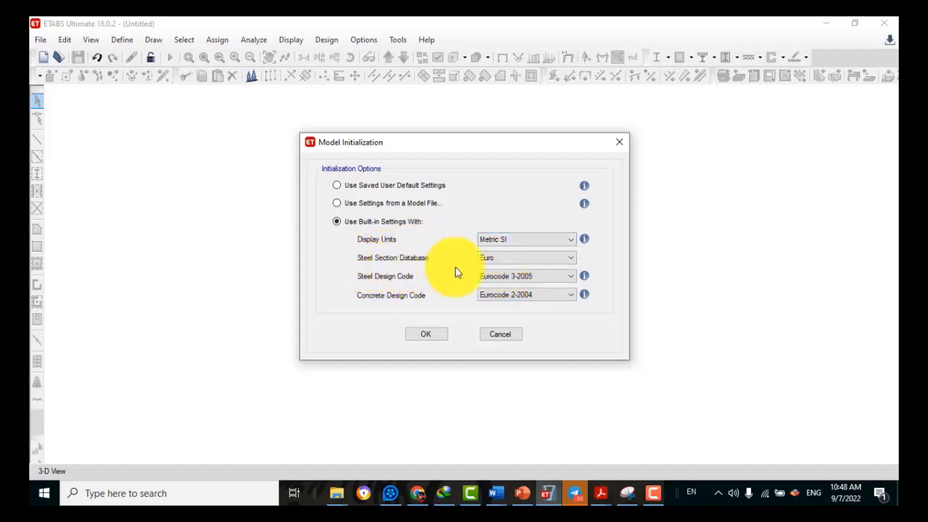
click(506, 260)
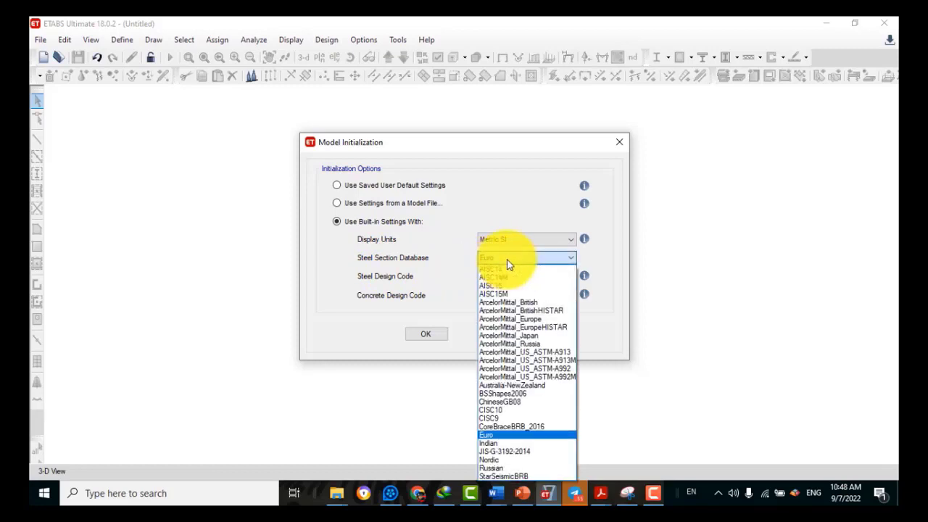
click(507, 261)
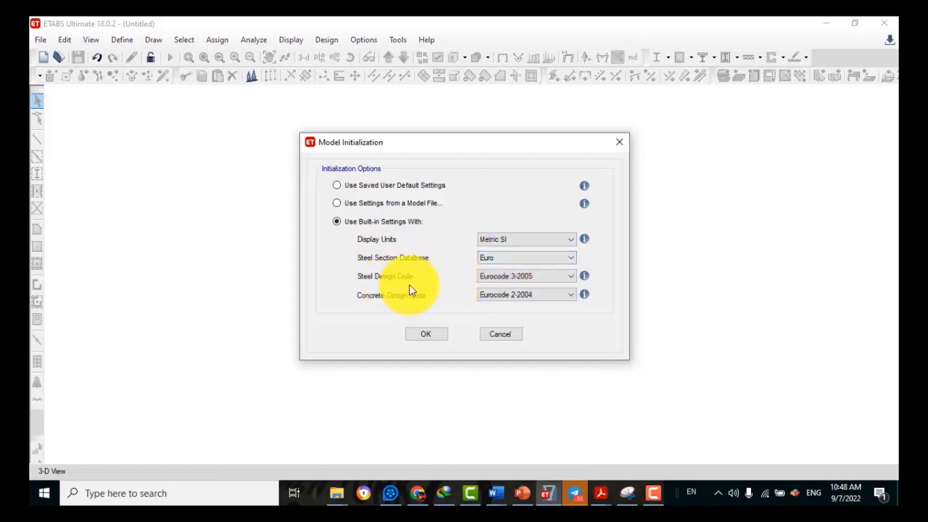
click(533, 276)
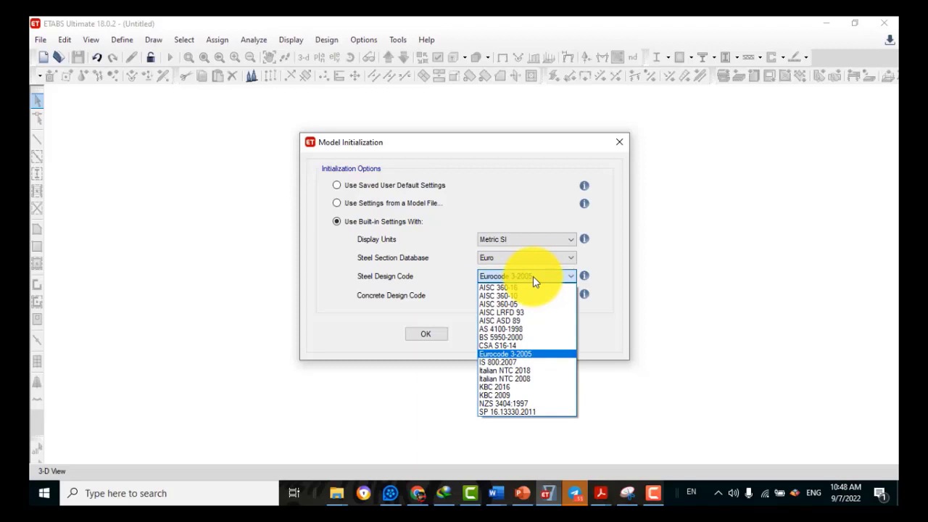
click(533, 276)
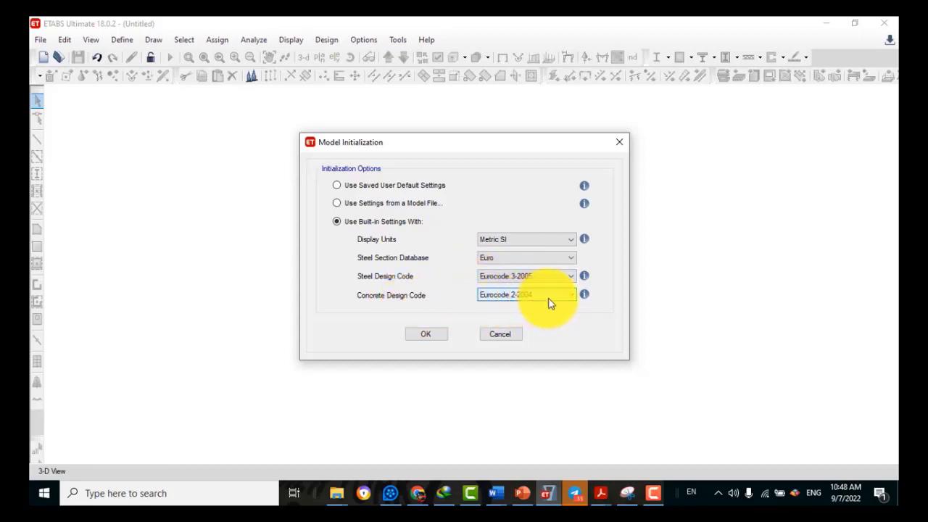
click(433, 335)
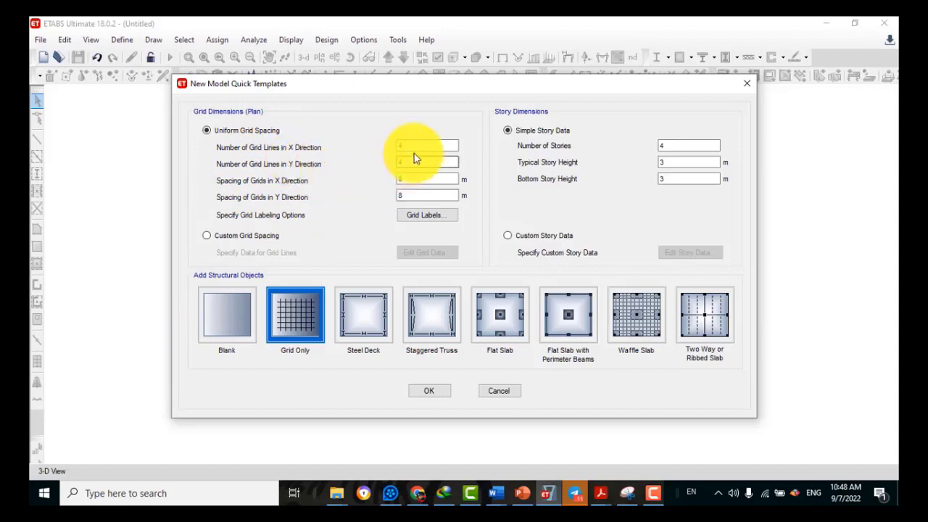
Set the template grid to 10 × 6 grid lines at 8 m spacing
drag(415, 144, 364, 144)
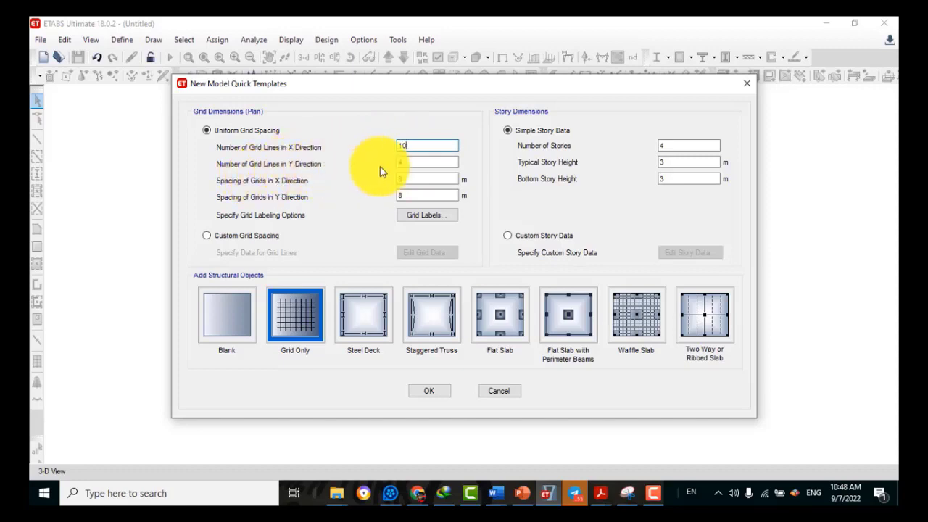
key(Tab)
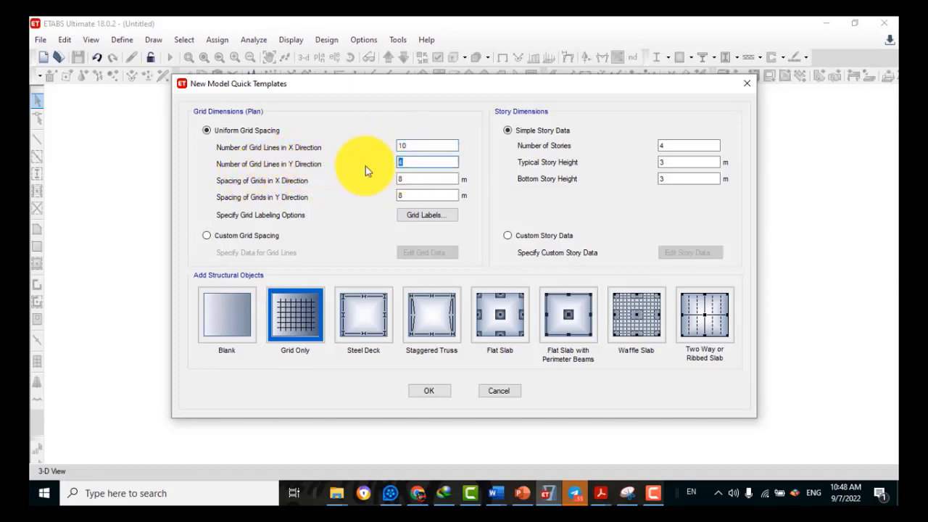
text(8)
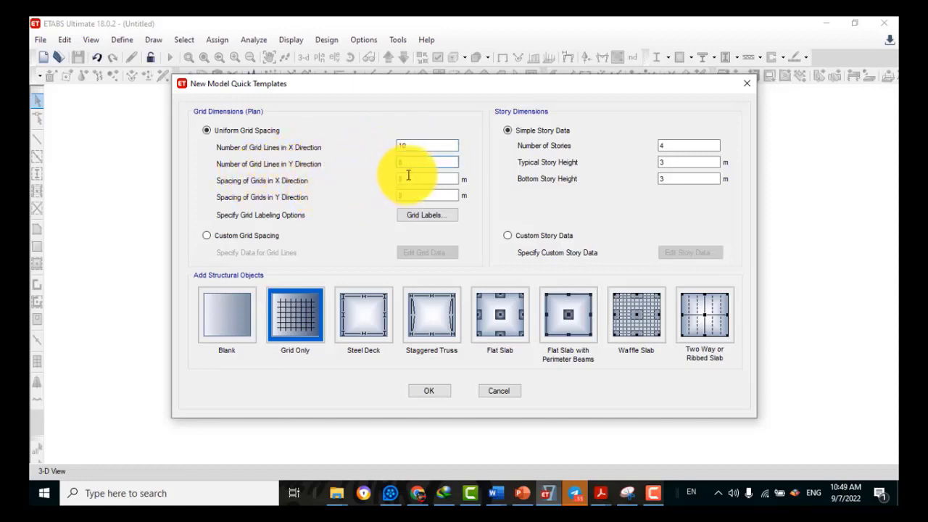
key(Tab)
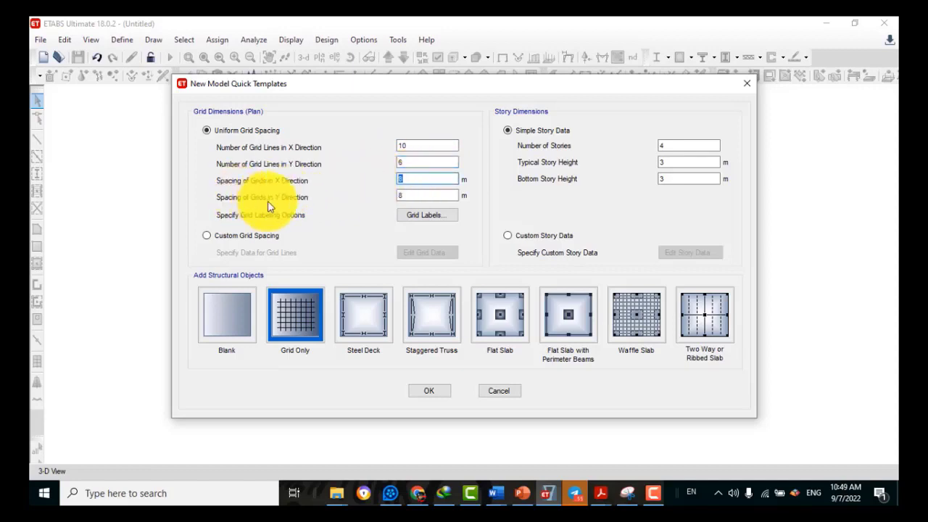
key(Tab)
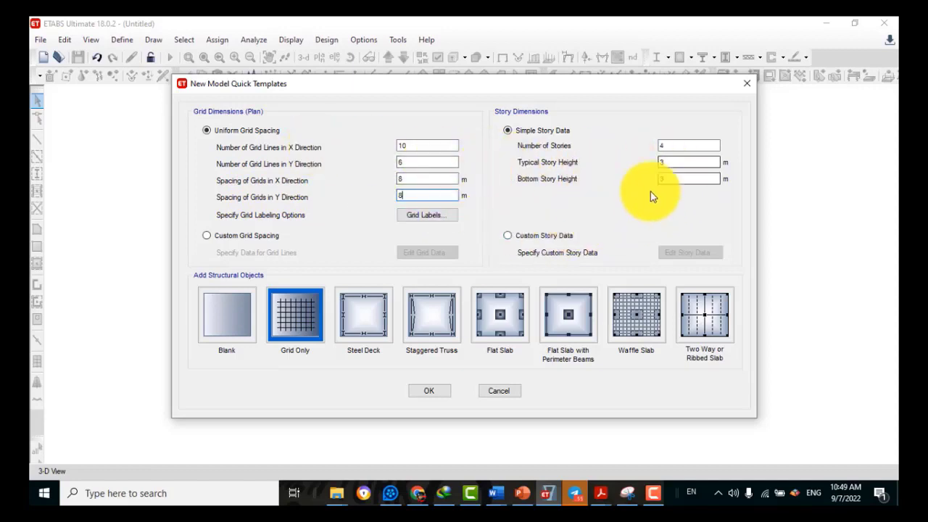
Set 4 stories with a 2.5 m bottom story and 3.23 m typical height, creating the grid-only model
double_click(662, 176)
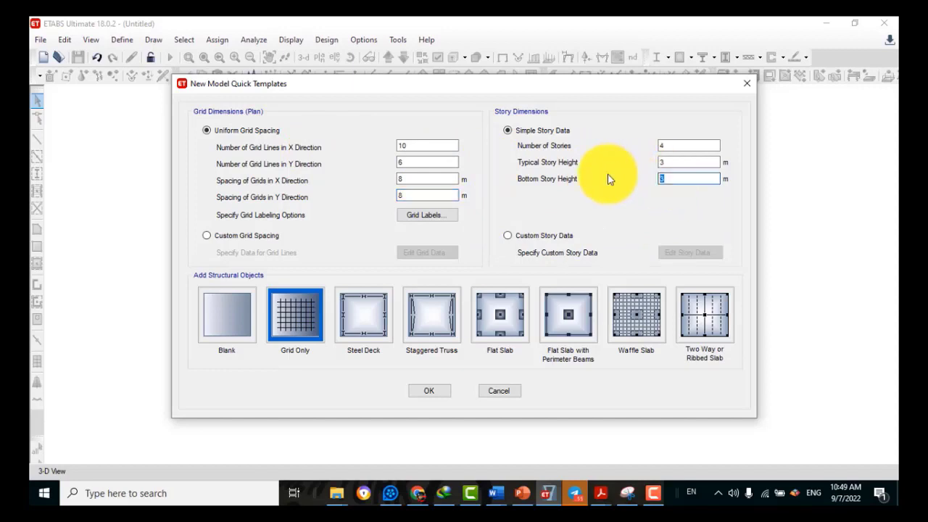
text(2.5)
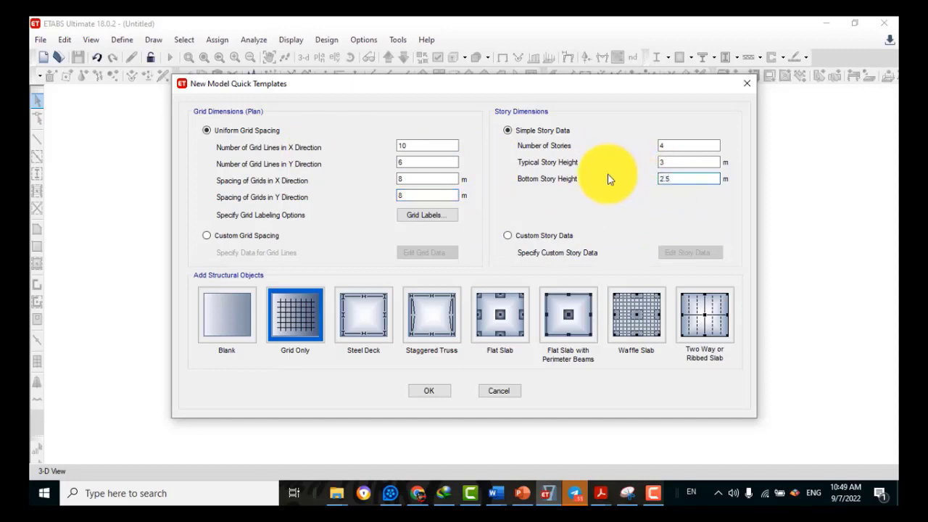
double_click(674, 161)
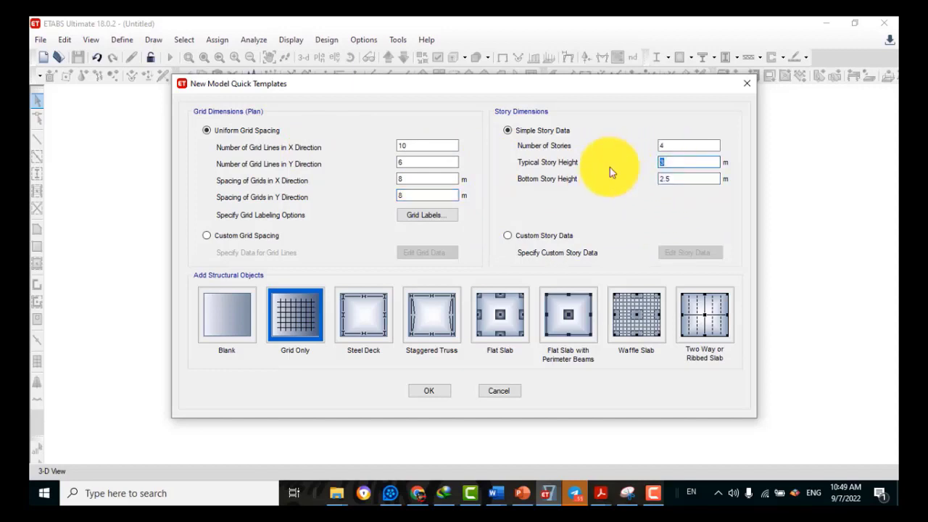
text(3.25)
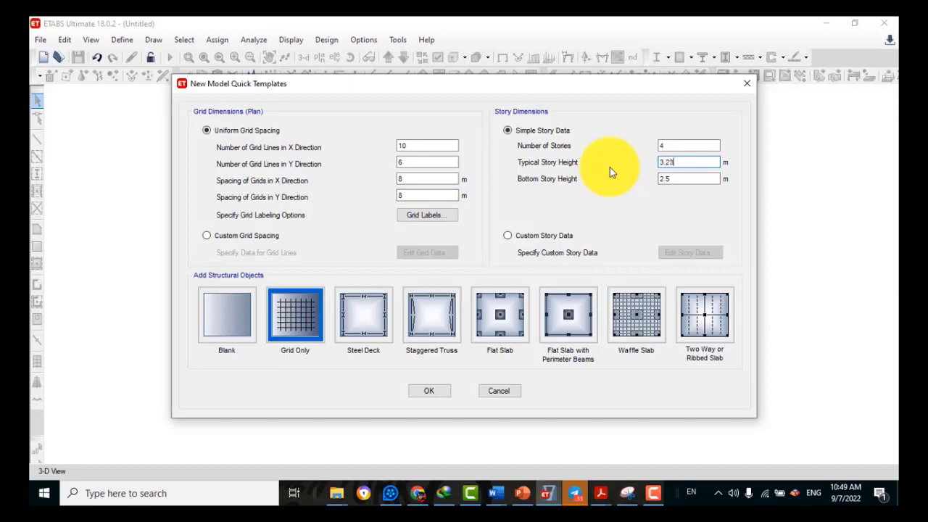
double_click(675, 145)
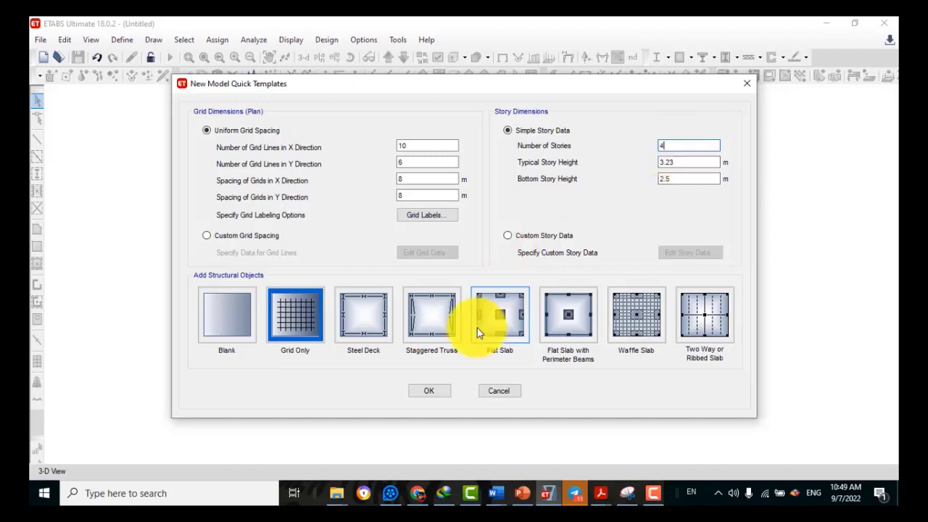
click(437, 396)
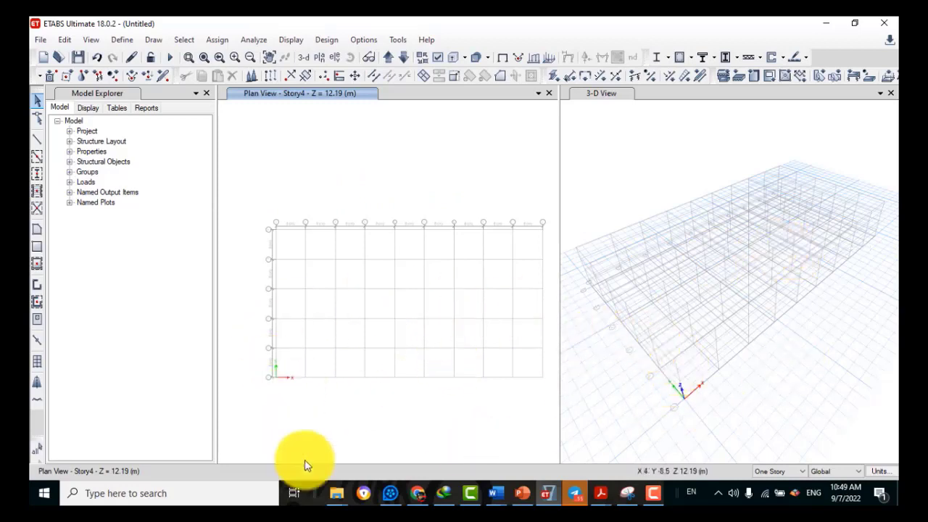
Open the story data table and change the Base elevation to -2.5 m
right_click(285, 174)
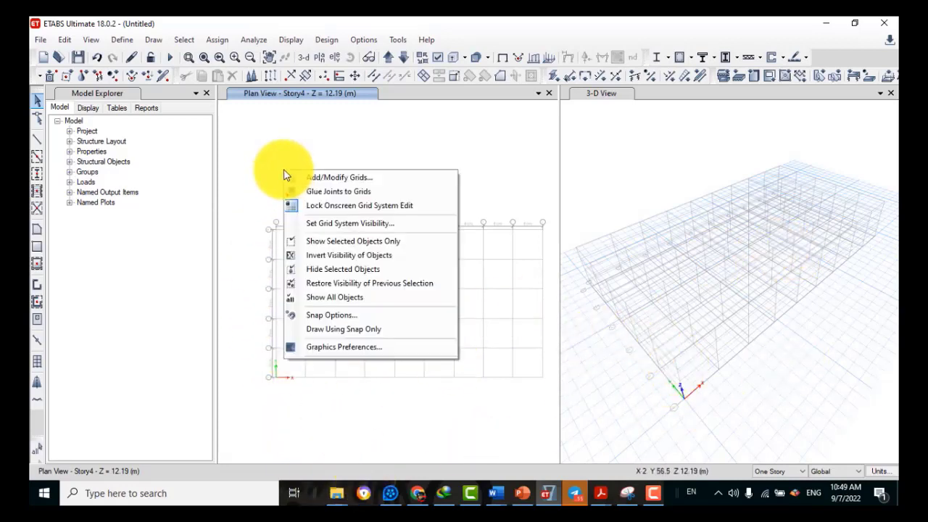
click(331, 179)
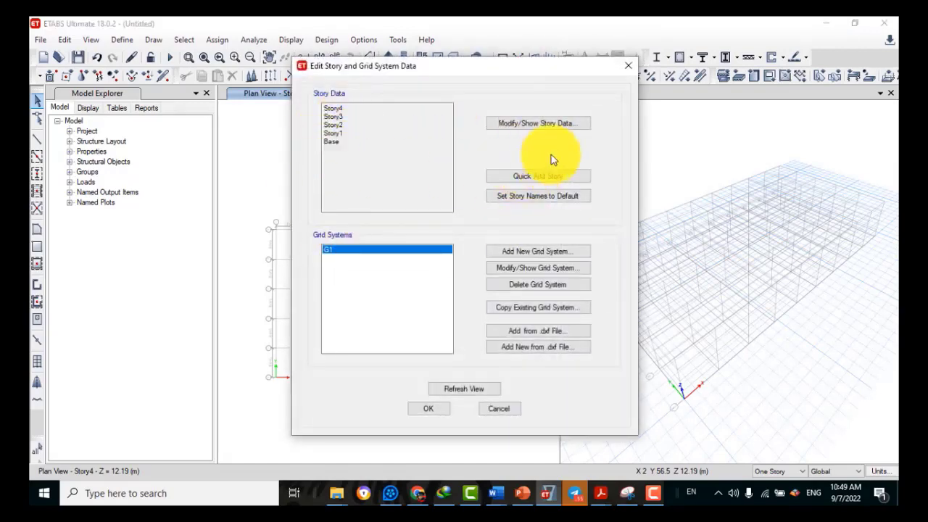
click(527, 123)
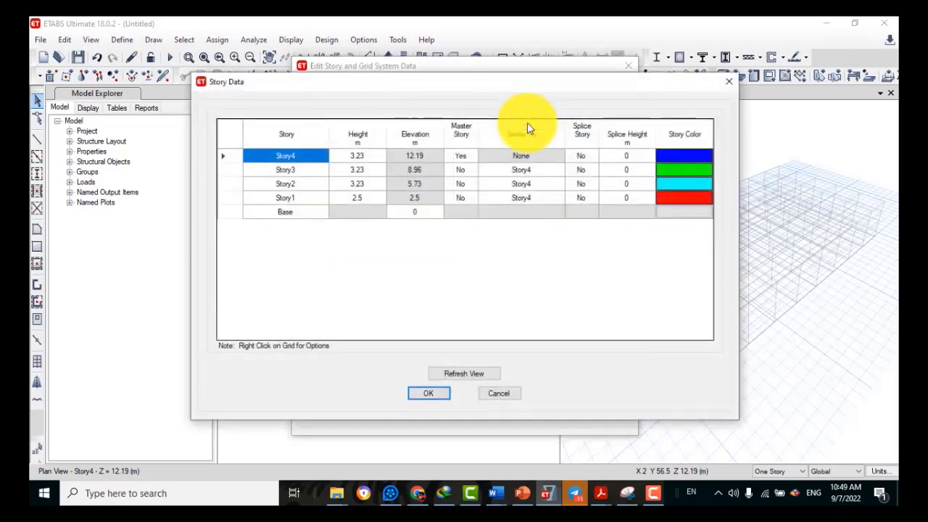
click(398, 214)
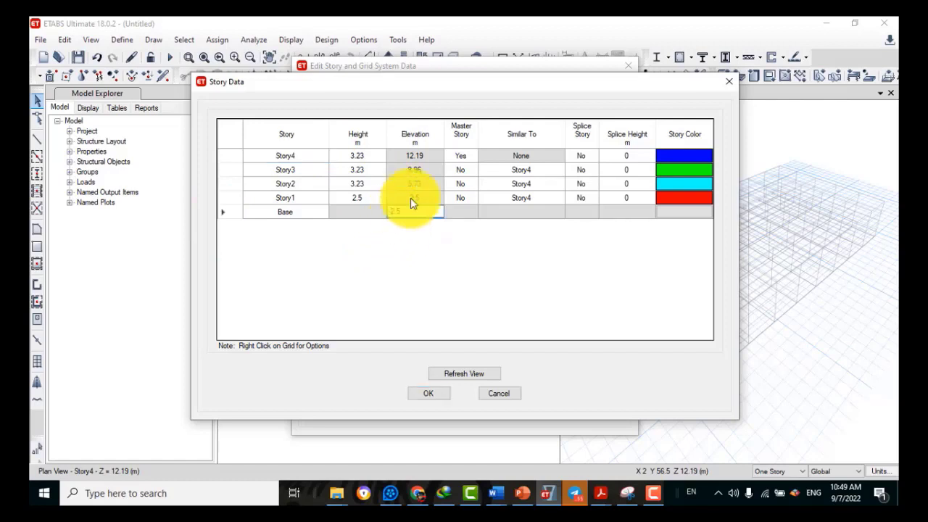
click(364, 194)
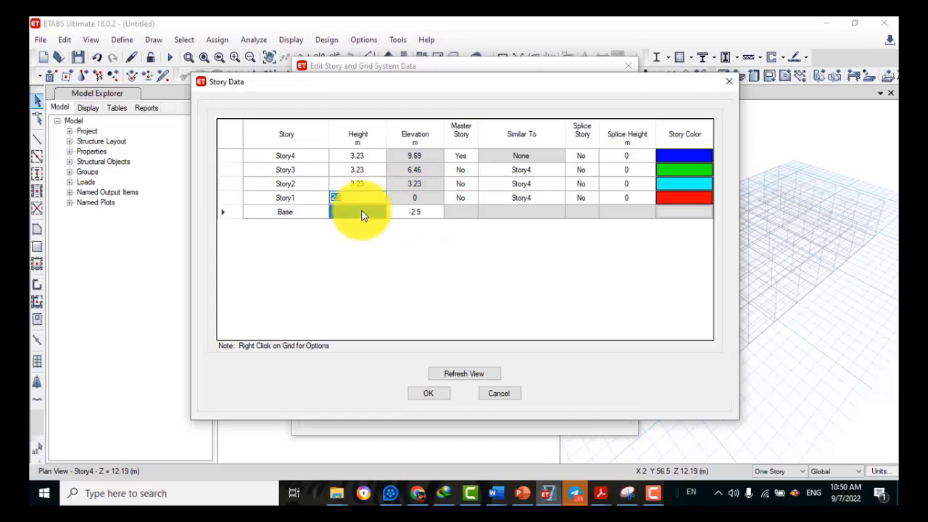
Rename the stories Ground Floor, First Floor, Second Floor and Third Floor
click(290, 198)
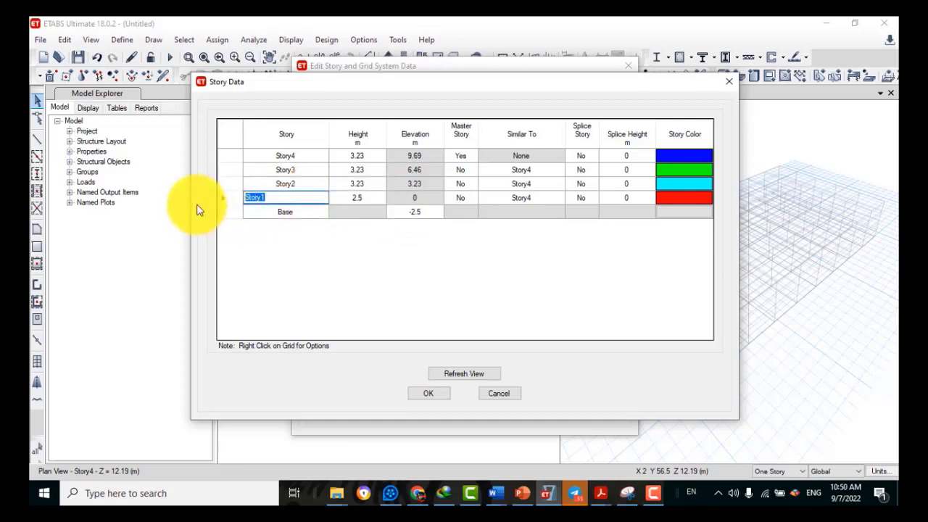
text(Ground Floor)
click(298, 252)
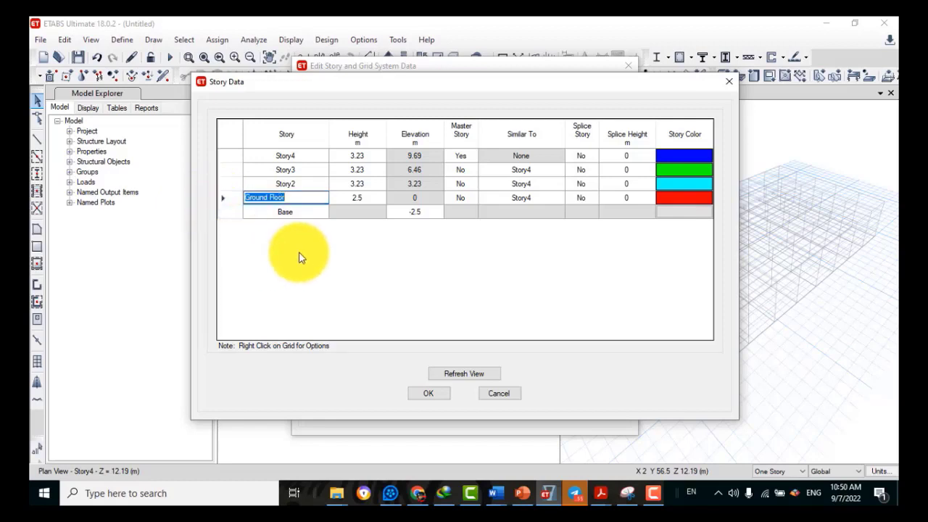
click(305, 188)
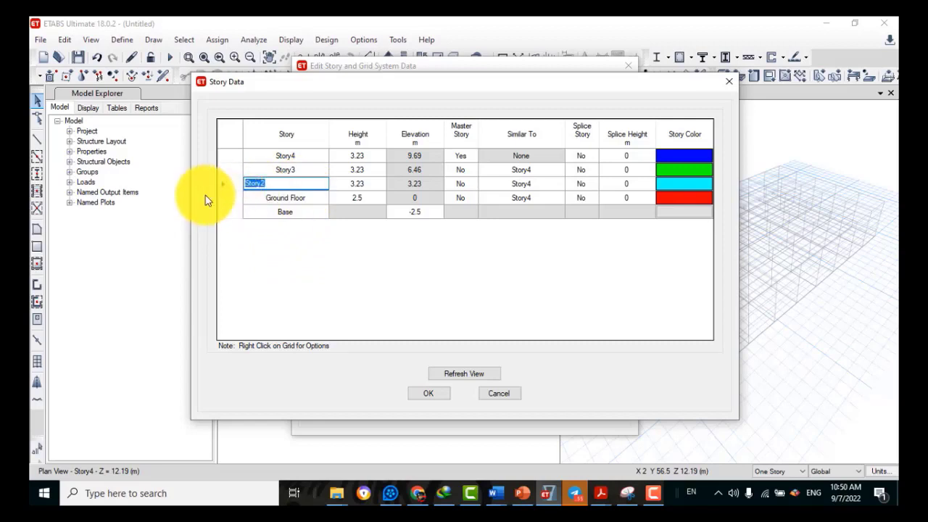
text(First Flo)
click(296, 168)
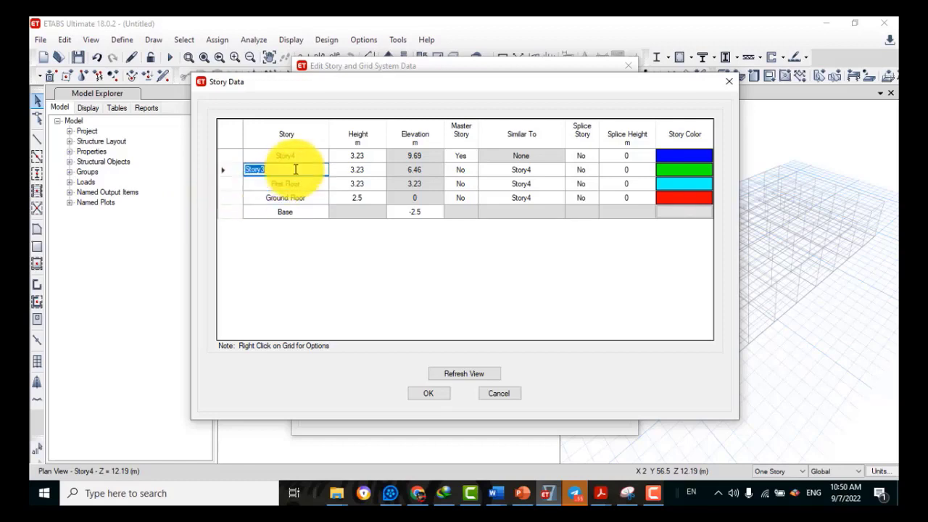
text(2)
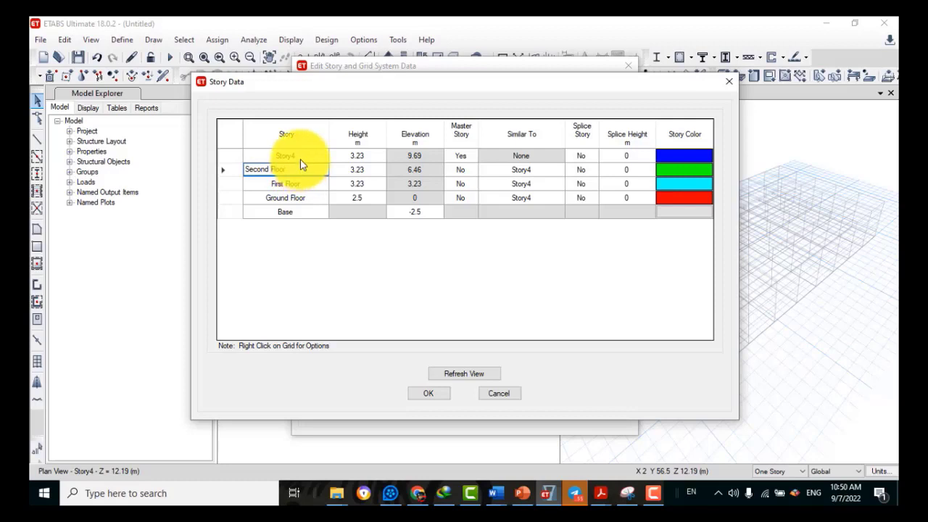
click(301, 161)
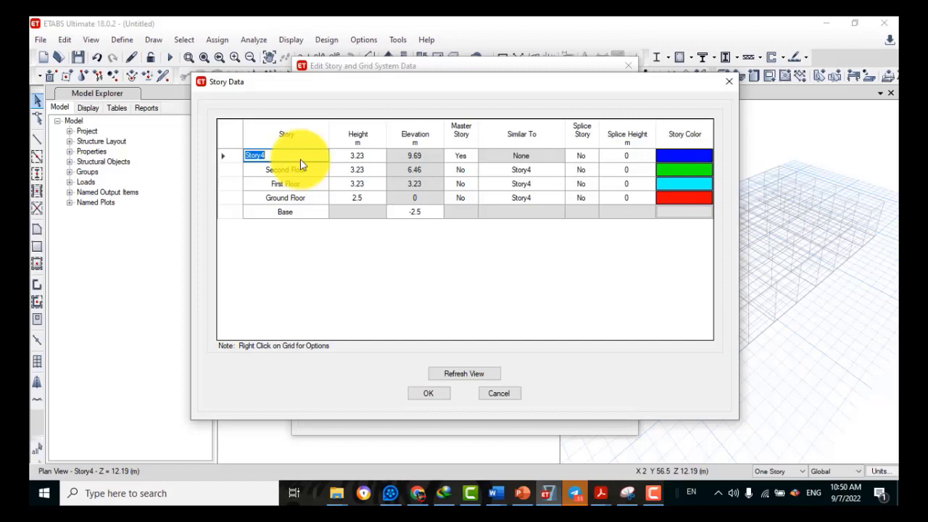
text(Third Floor)
click(336, 241)
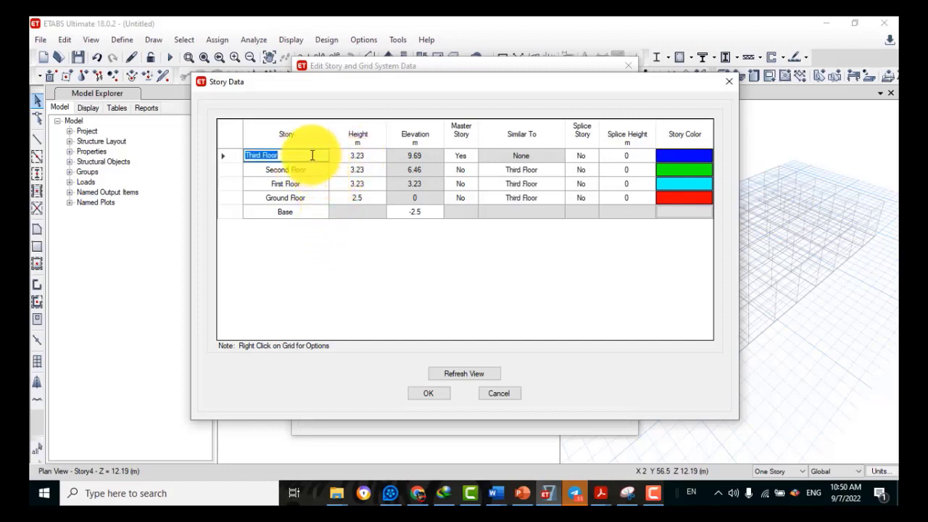
Add a 3.23 m story above Third Floor, keeping existing story heights
right_click(315, 155)
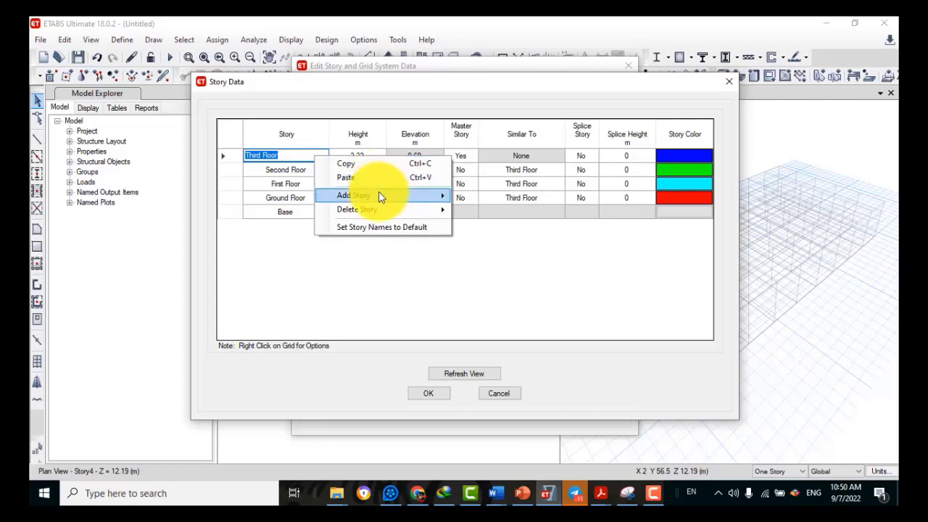
mouse_move(384, 198)
click(498, 197)
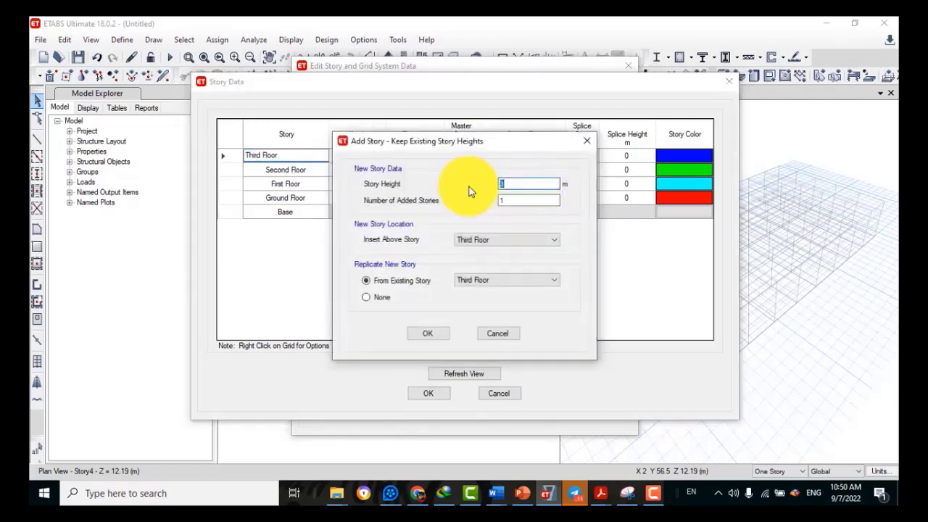
text(3.23)
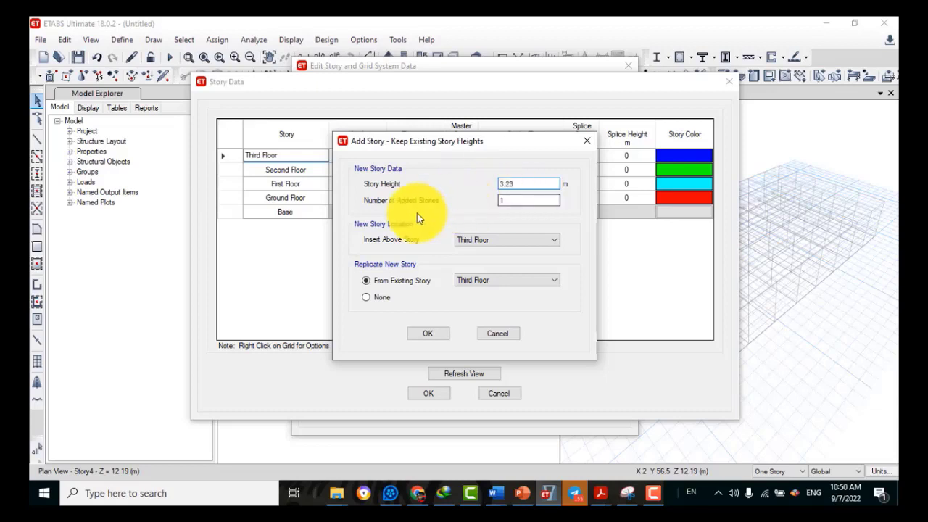
click(518, 201)
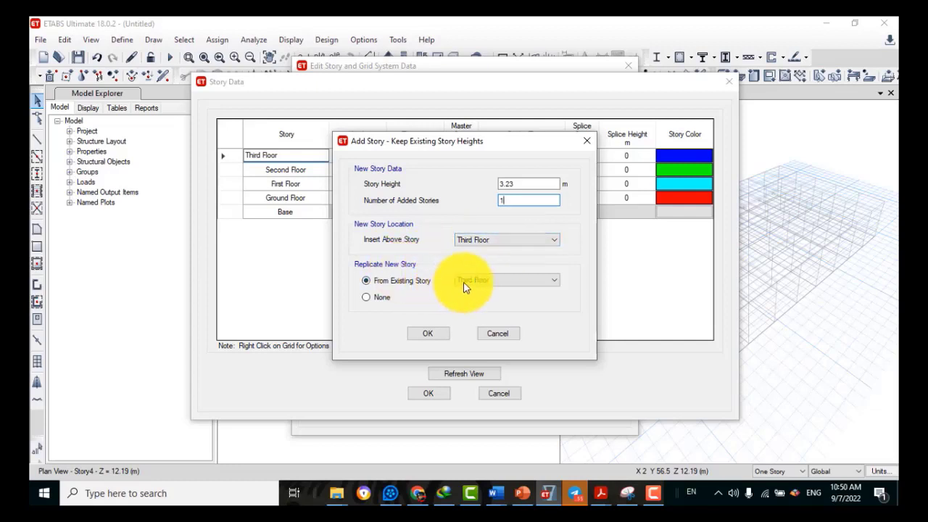
click(427, 333)
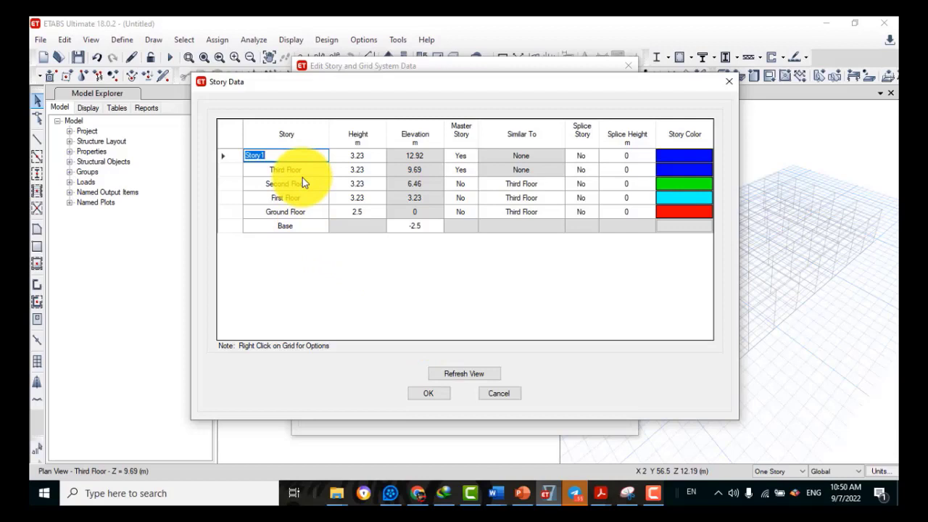
Name the new top story Roof at 12.92 m and apply the story data
text(Roof)
click(352, 260)
click(316, 169)
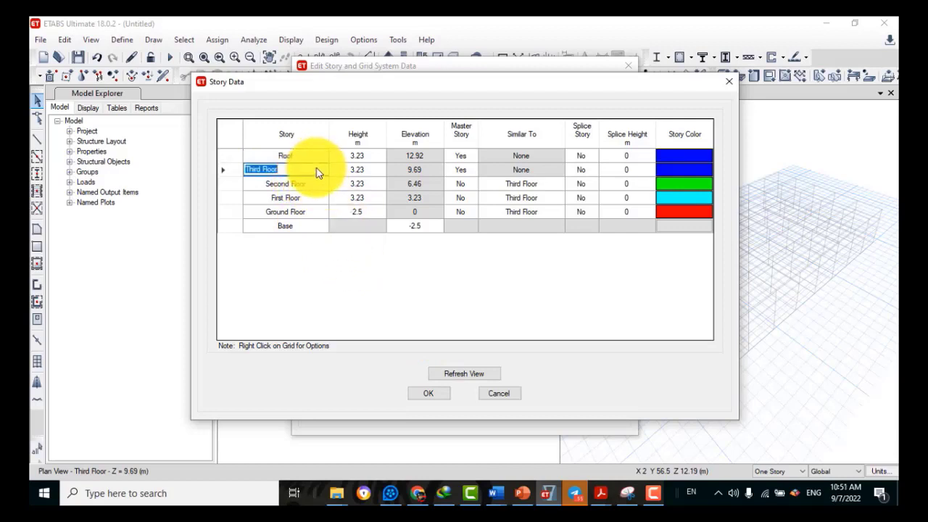
click(440, 159)
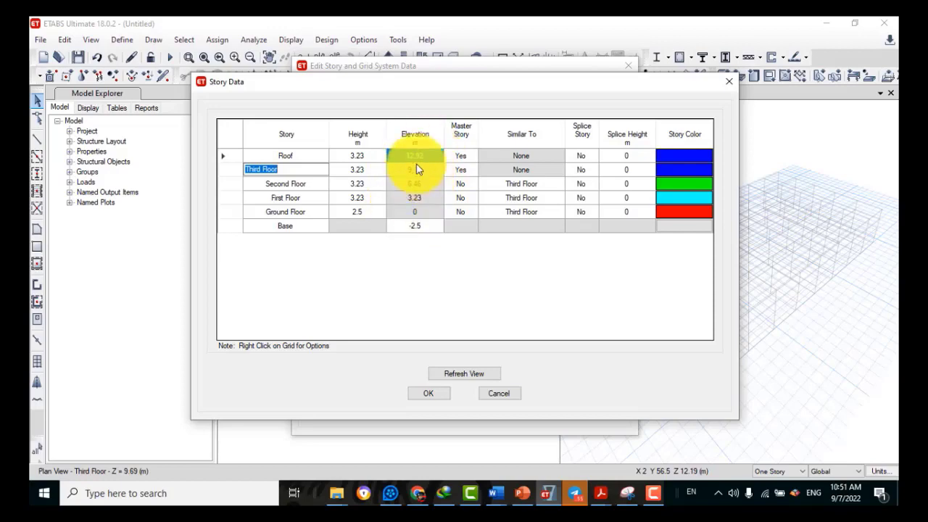
click(464, 377)
click(429, 393)
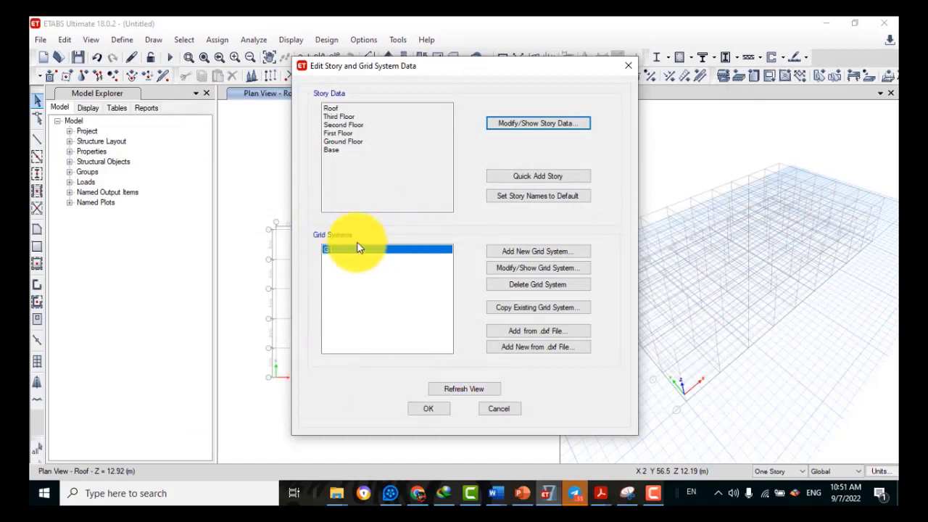
Open grid system G1 with grid data shown as spacings, then bring up the PowerPoint slides
click(548, 270)
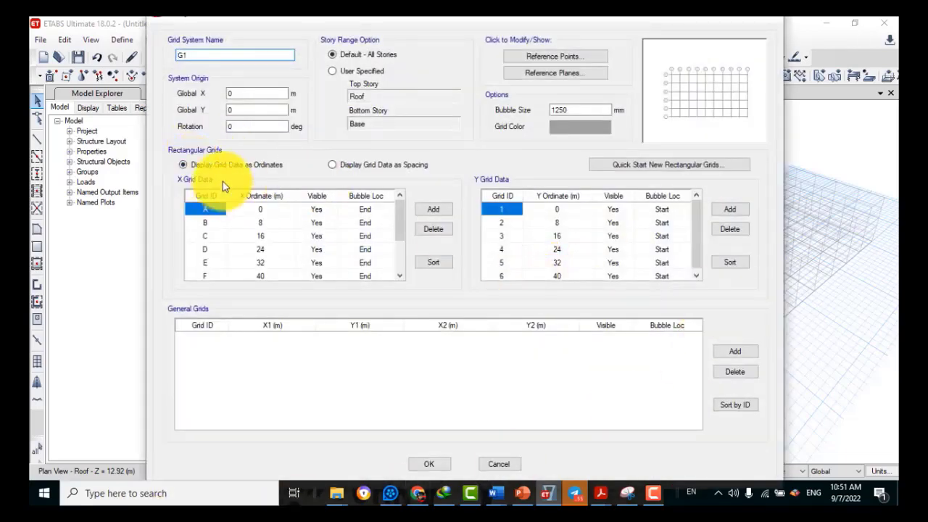
click(332, 165)
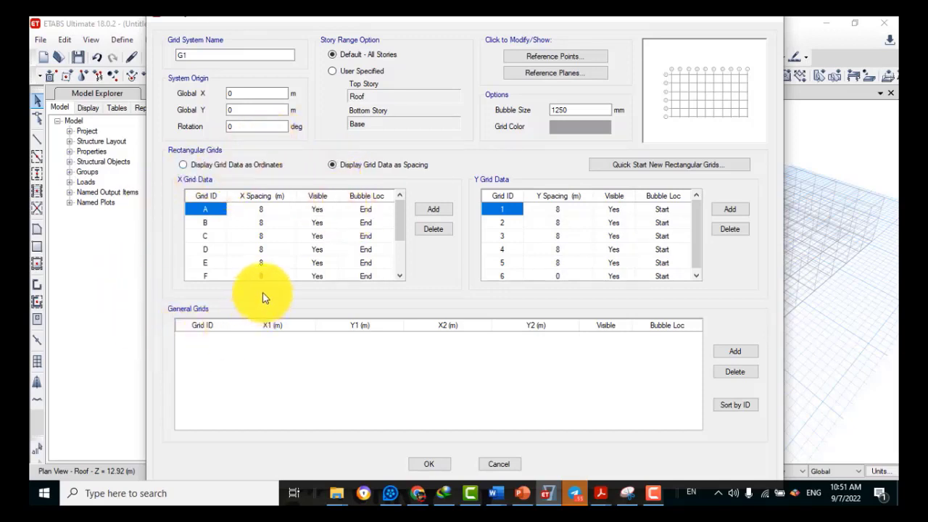
click(280, 211)
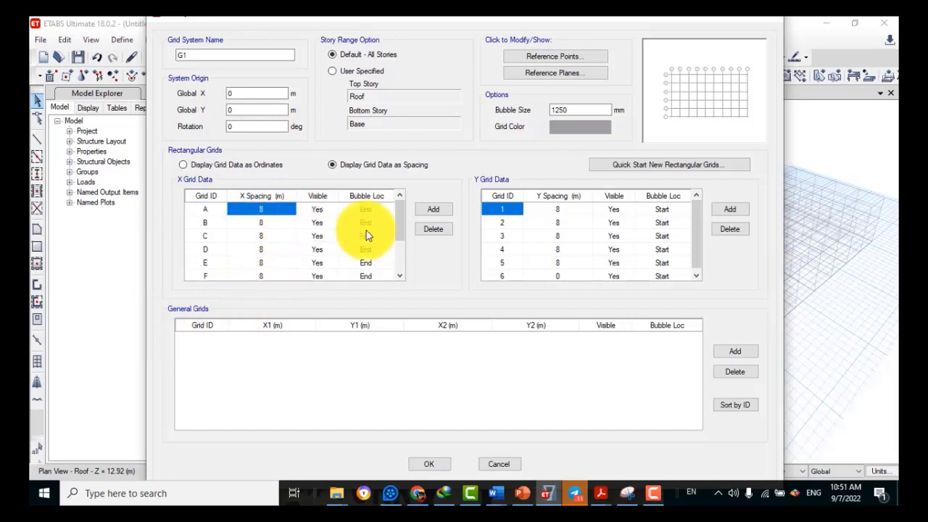
click(523, 493)
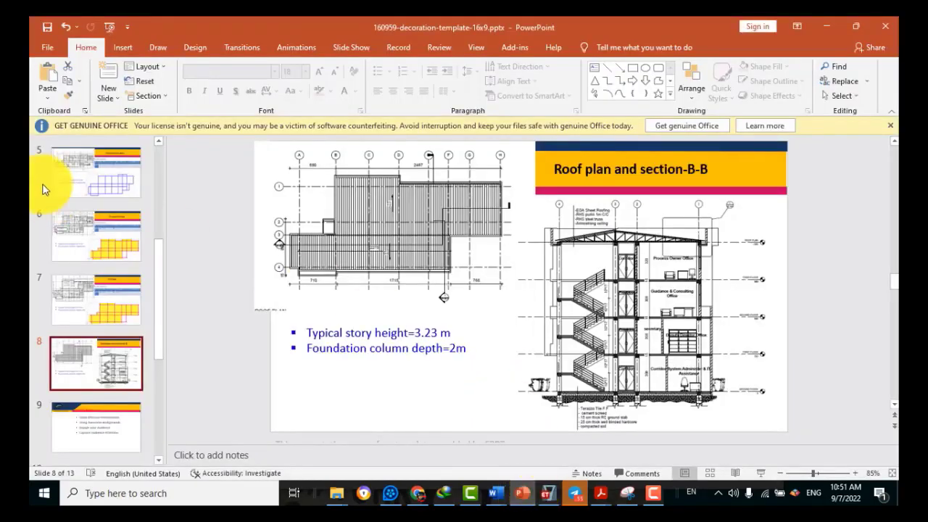
Show slide 6, '1st and 2nd Floor', with its grid spacing table
click(99, 233)
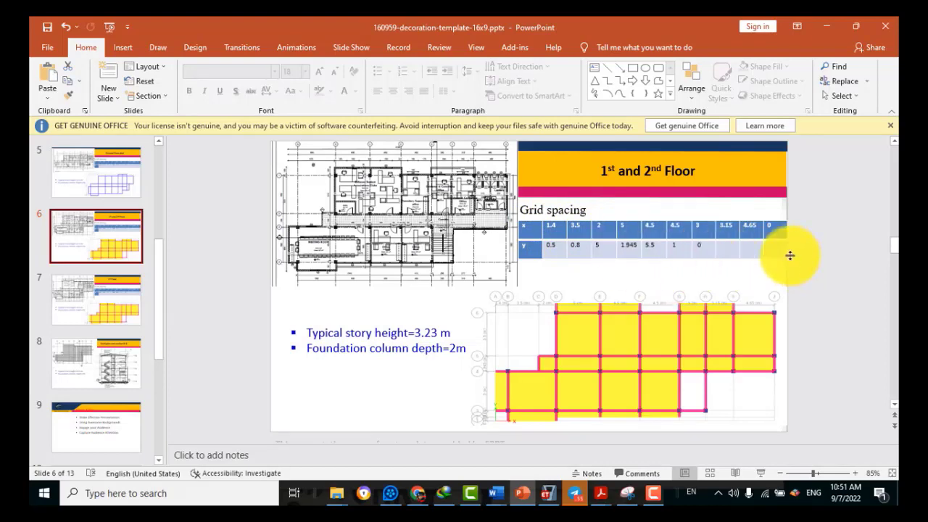
Enter X spacings 1.4, 3.5, 2 and 5 m for grid lines A–D
click(549, 498)
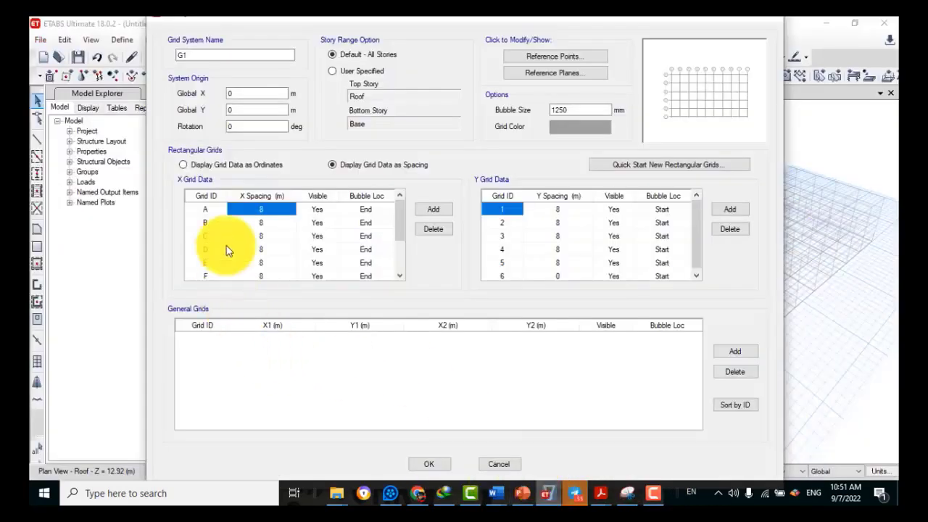
text(1.4)
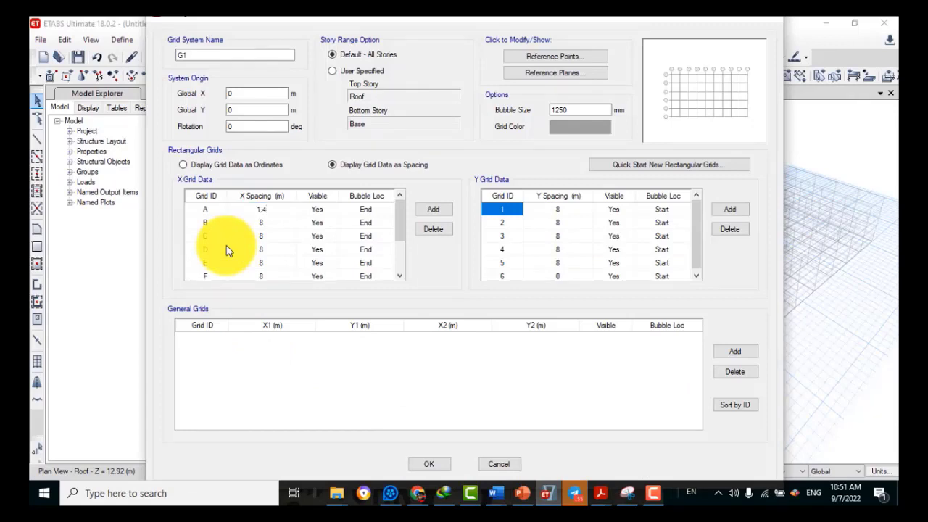
click(263, 227)
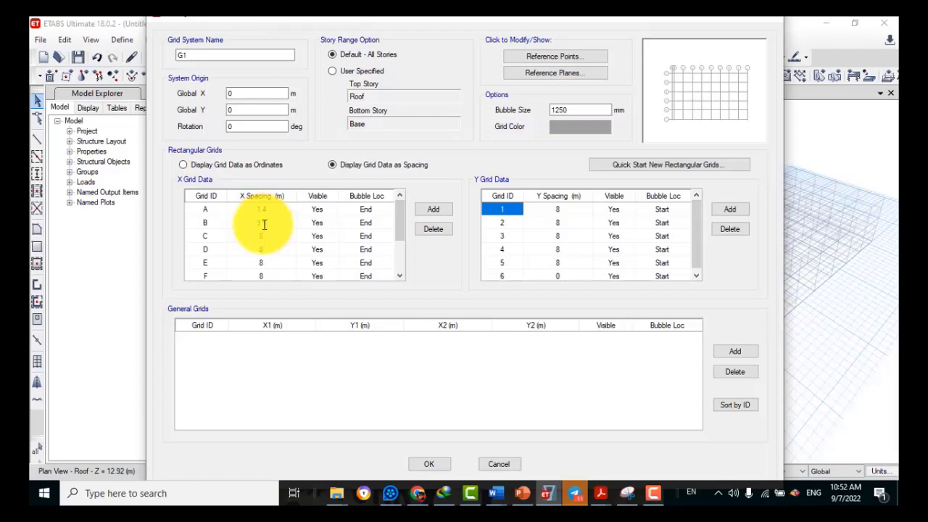
click(264, 237)
text(2)
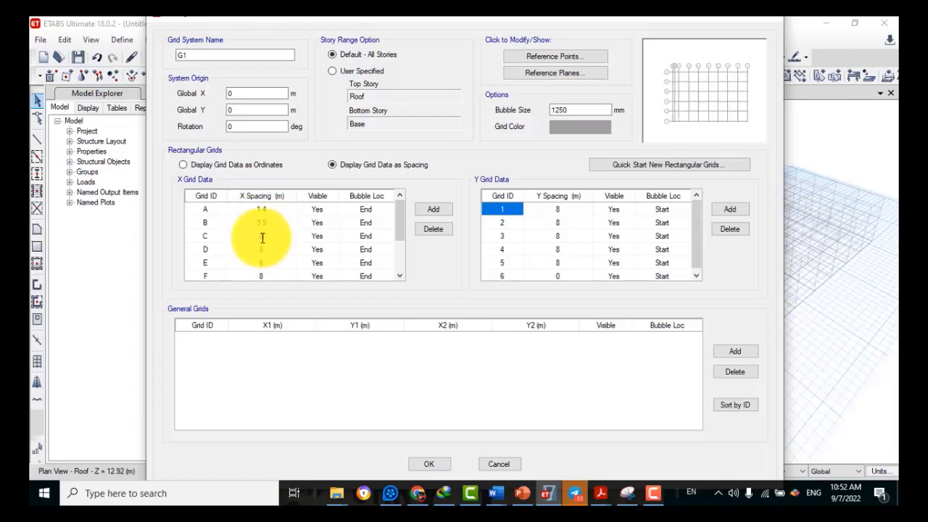
click(261, 250)
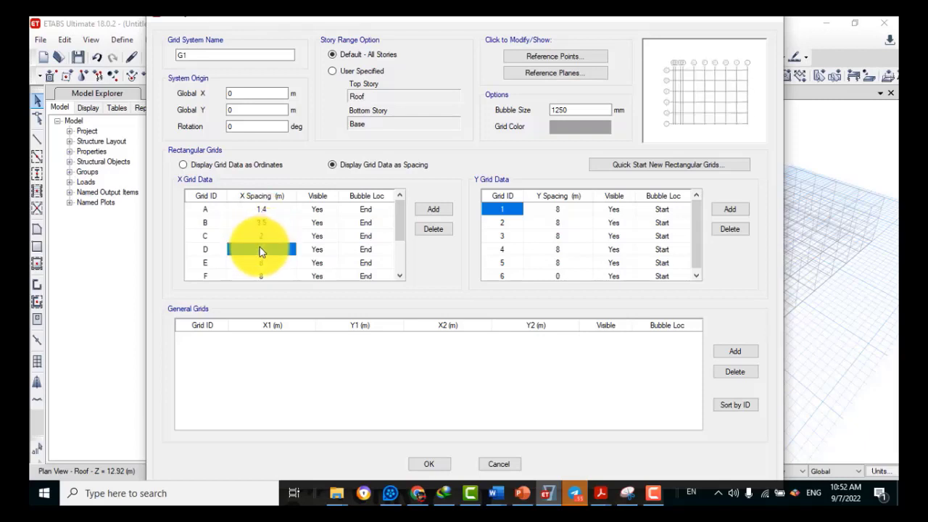
text(5)
click(270, 263)
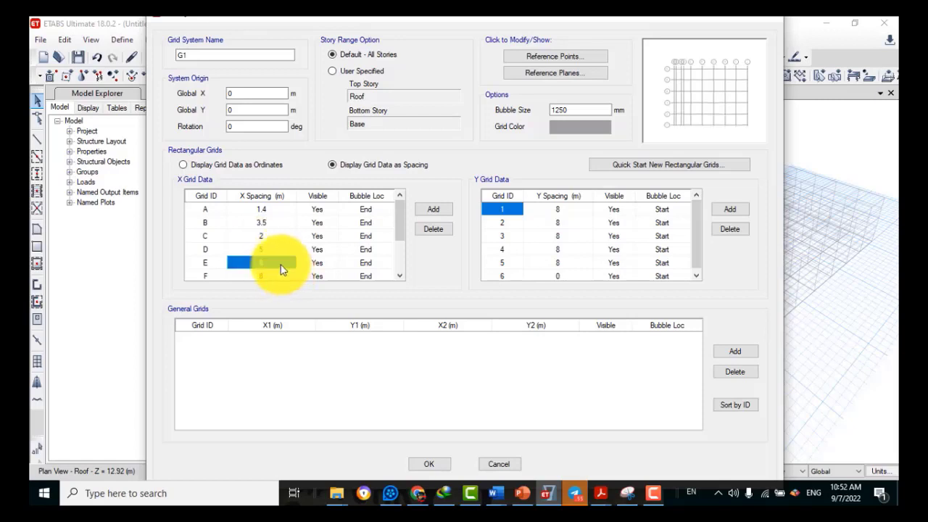
Enter X spacings 4.5, 4.5, 3, 3.15 and 4.65 m for grid lines E–I
scroll(401, 217, down, 3)
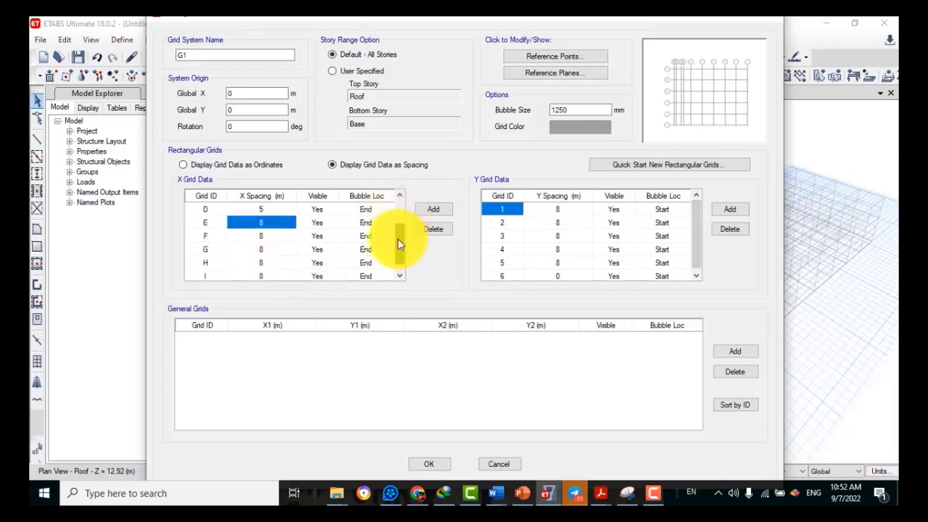
text(4)
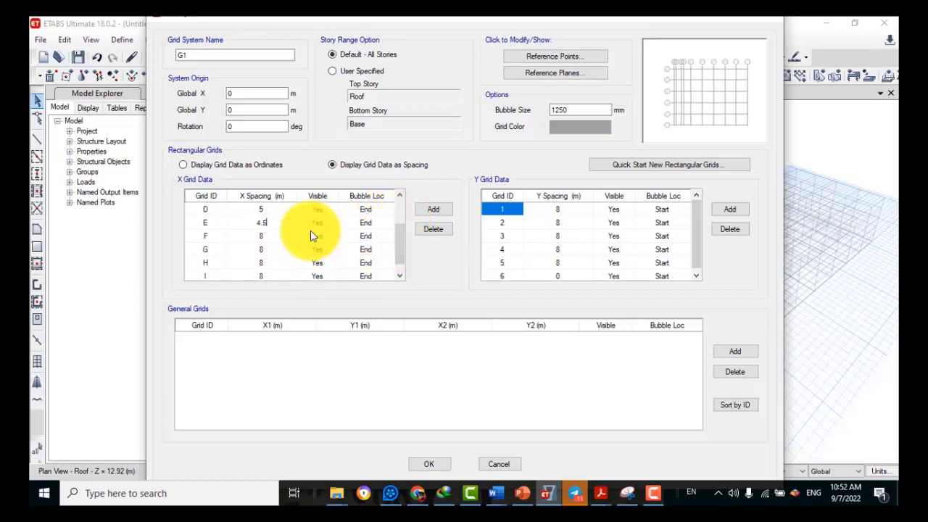
text(.5)
click(281, 239)
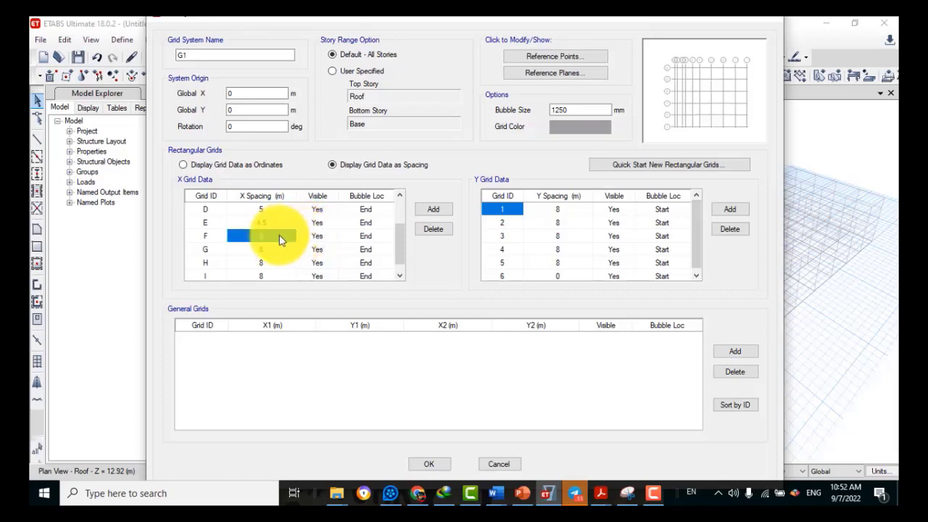
text(4.5)
click(276, 250)
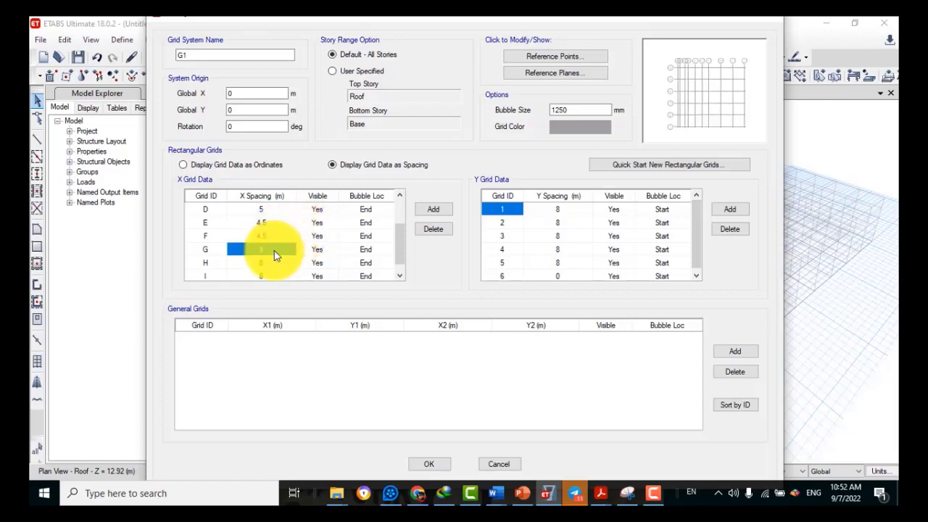
text(3)
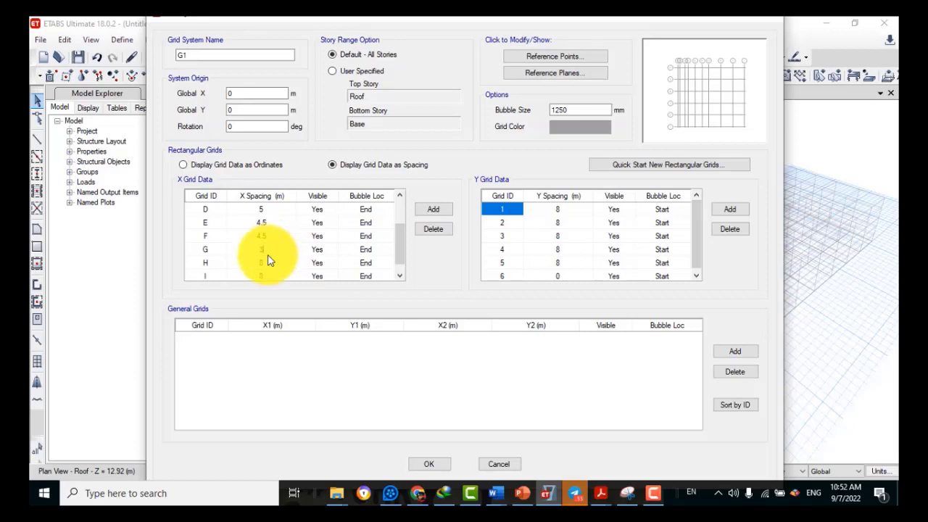
click(268, 264)
text(3.15)
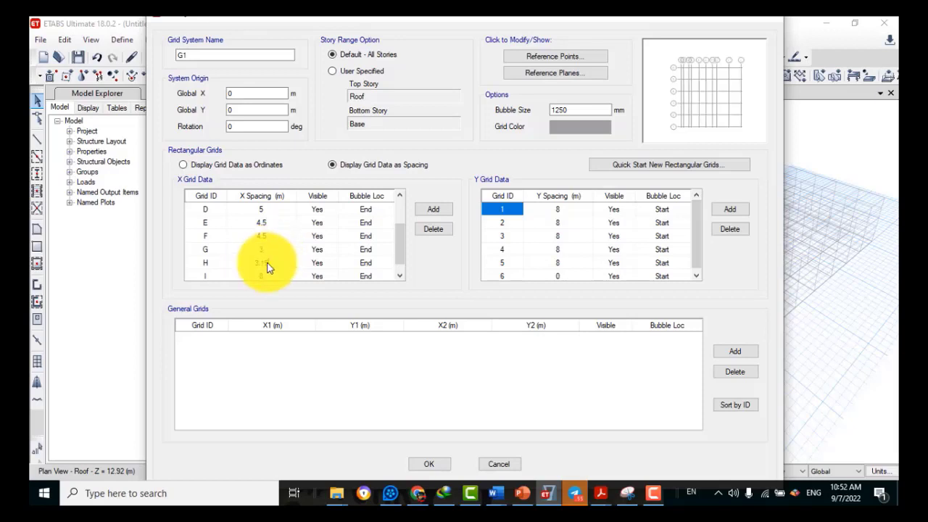
click(271, 275)
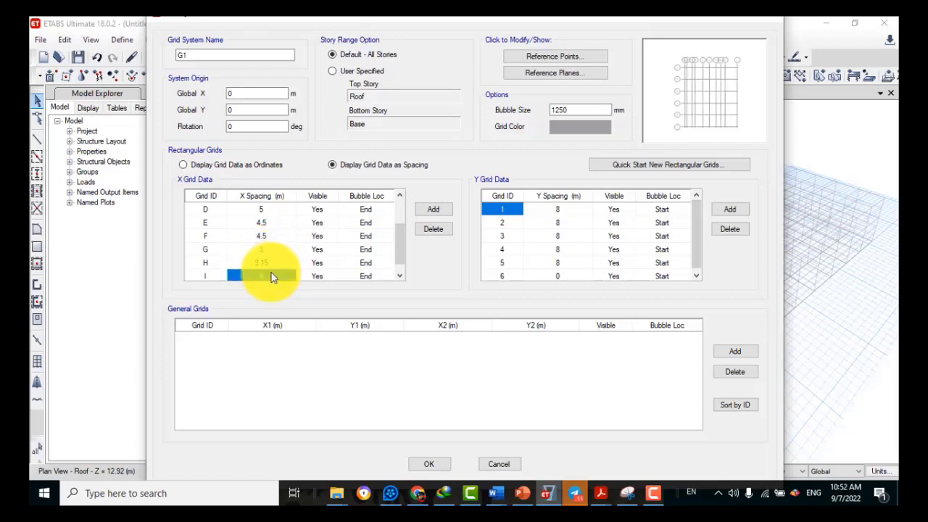
text(4.65)
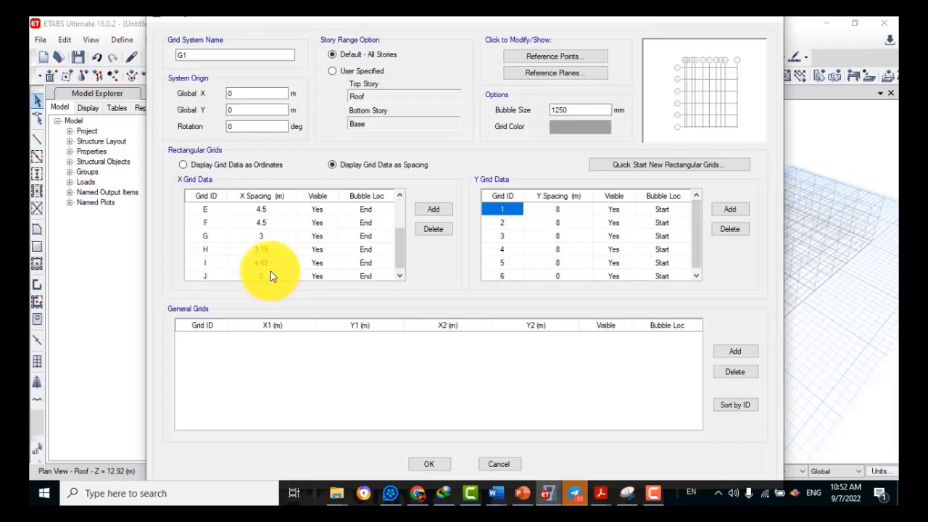
click(271, 276)
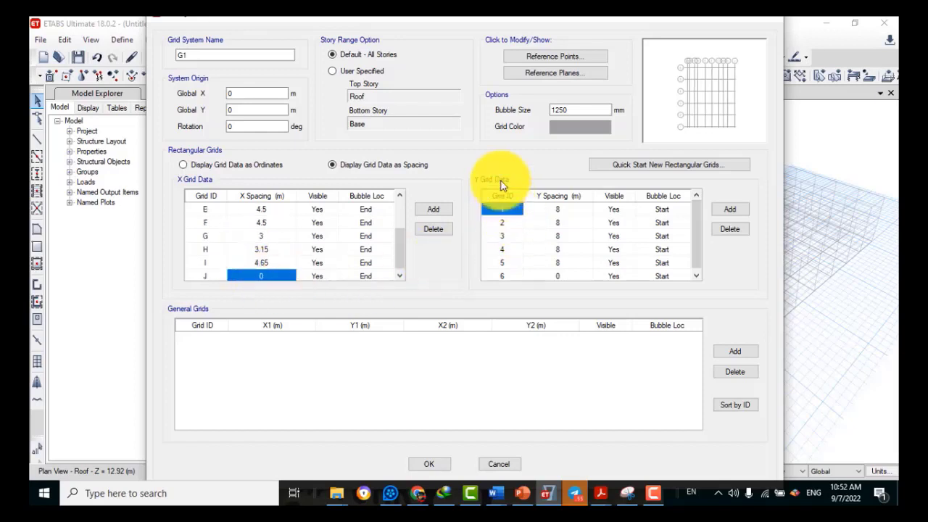
Enter Y spacings 0.5, 0.8, 5, 1.945 and 5.5 m for grid lines 1–5
click(563, 212)
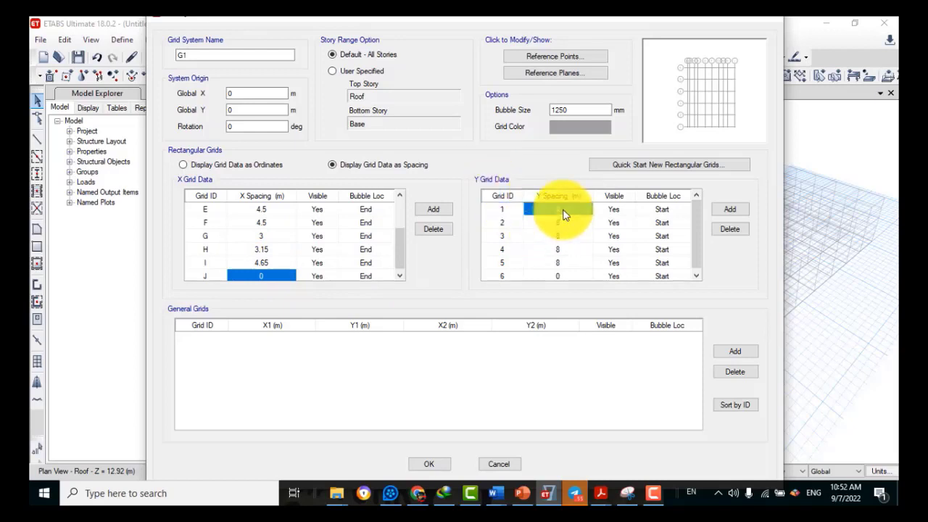
click(563, 213)
click(567, 227)
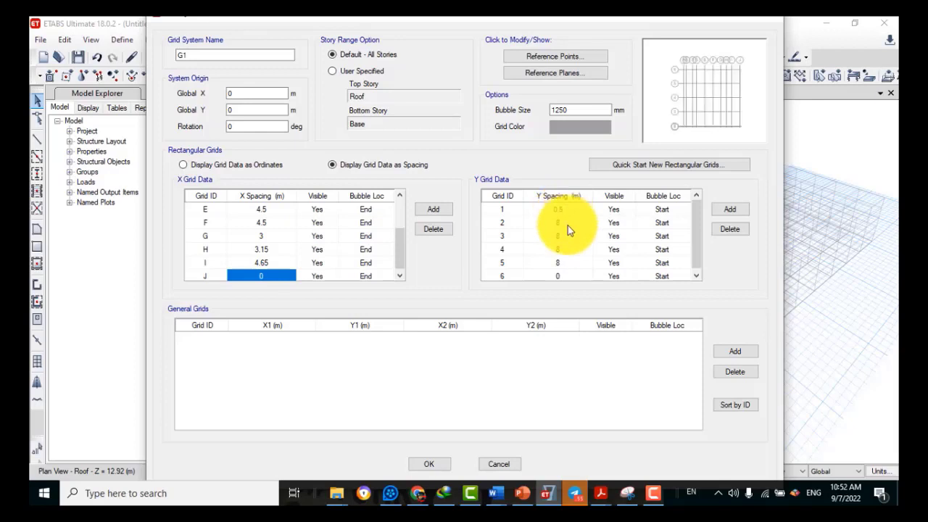
click(568, 226)
click(572, 235)
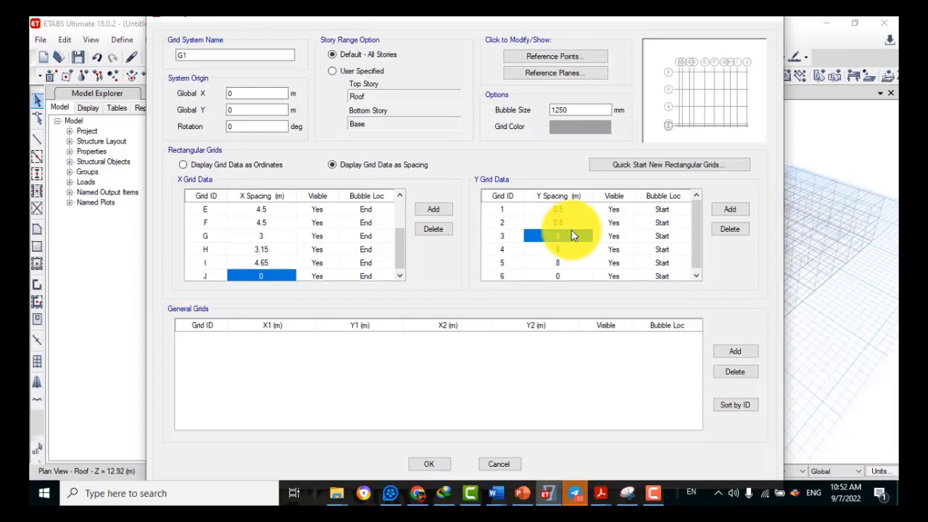
click(571, 236)
click(568, 249)
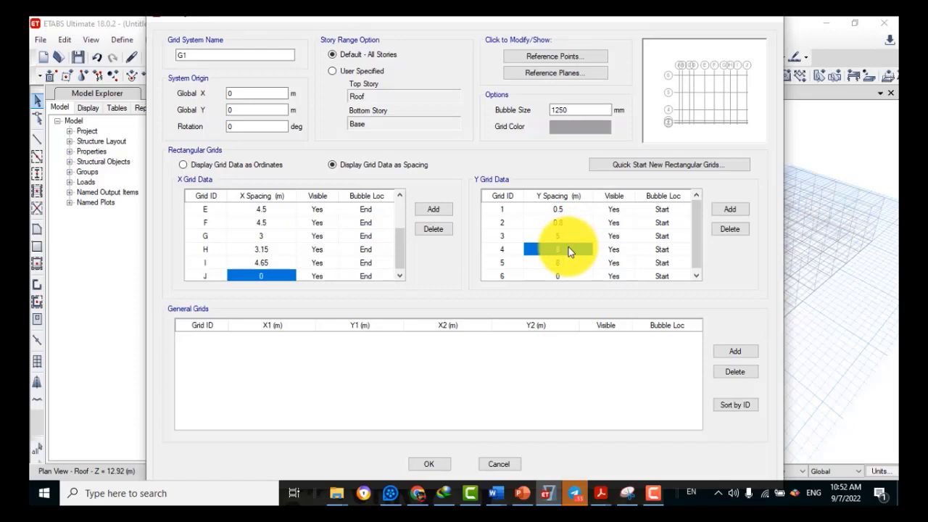
click(569, 250)
click(568, 263)
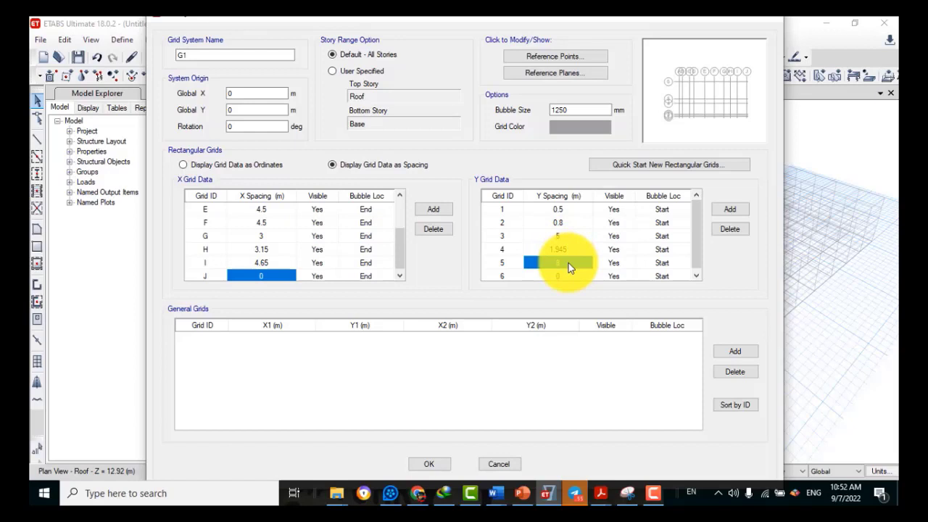
click(568, 263)
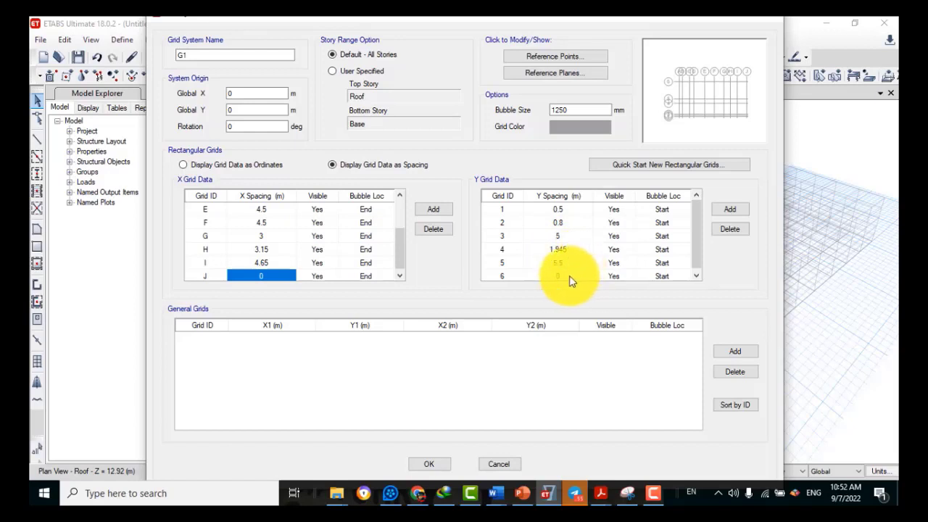
click(569, 276)
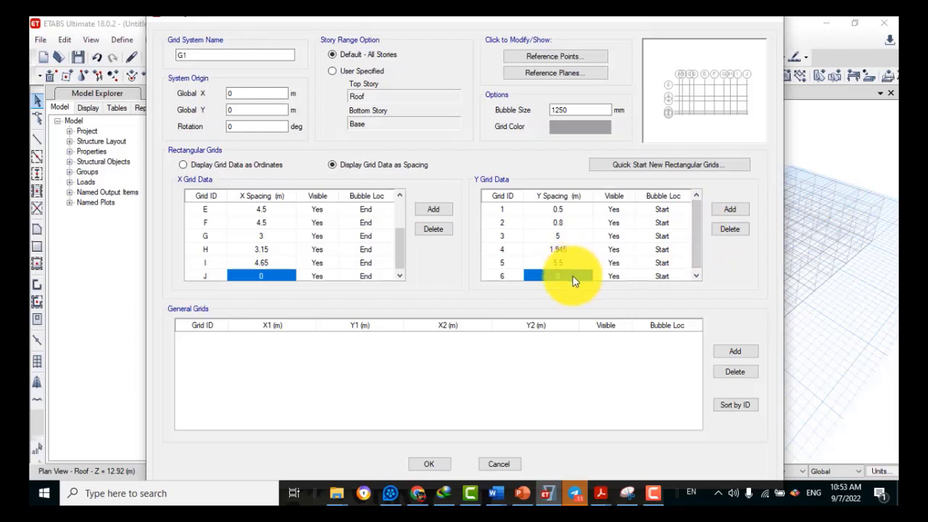
Set grid line 6's Y spacing to 1 m and add a seventh Y grid line
text(1)
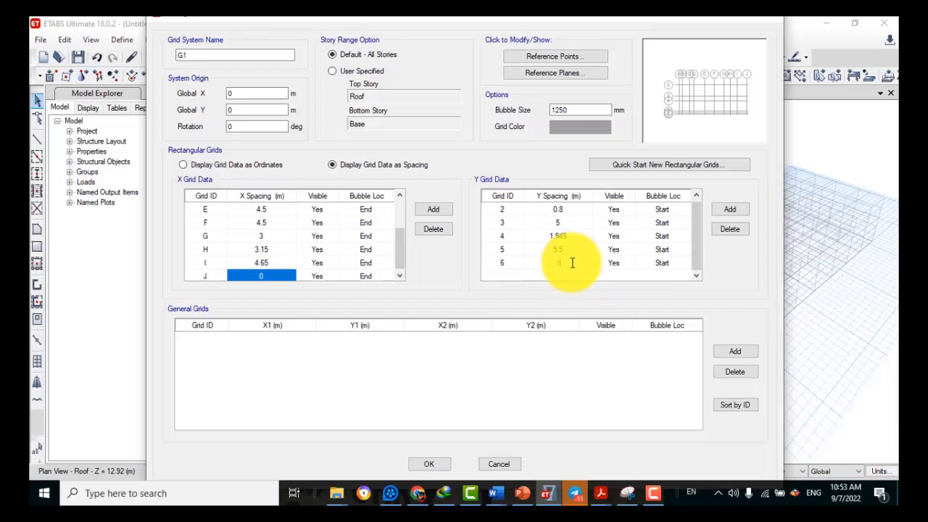
right_click(571, 263)
click(731, 210)
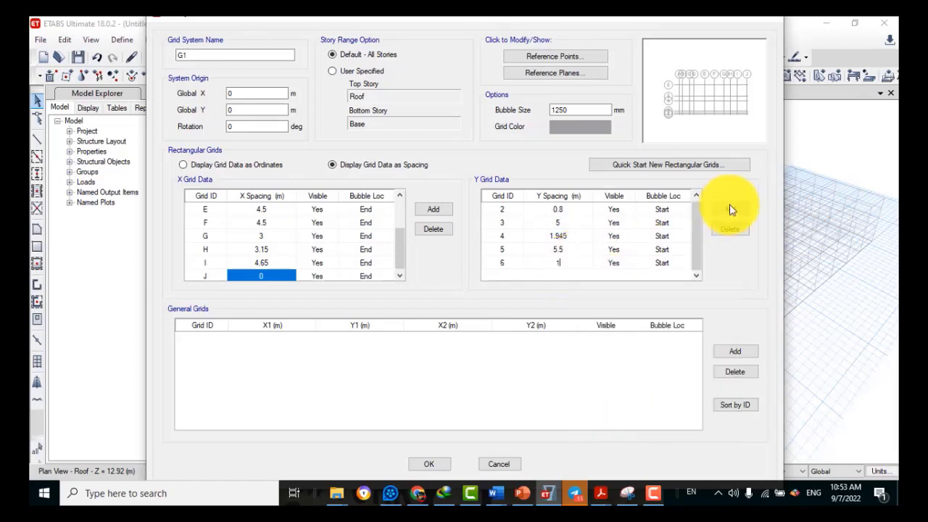
click(729, 210)
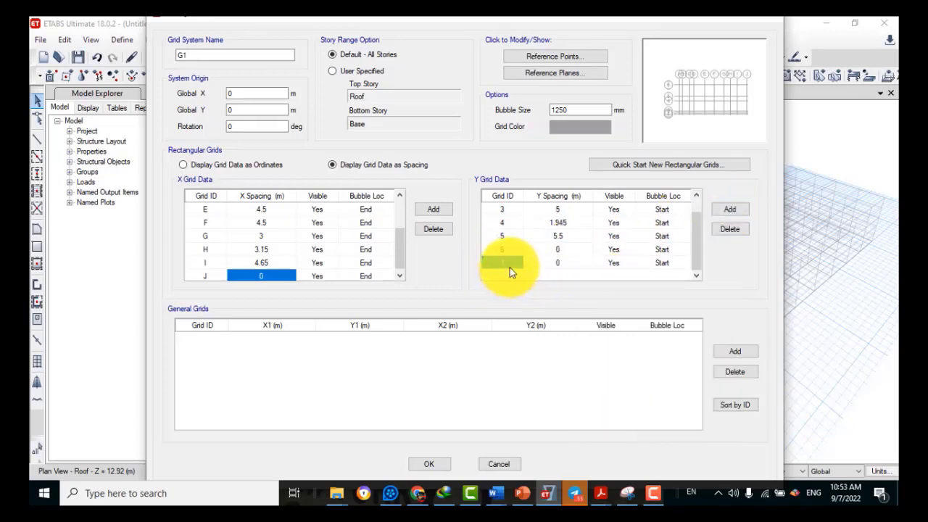
click(574, 262)
click(572, 250)
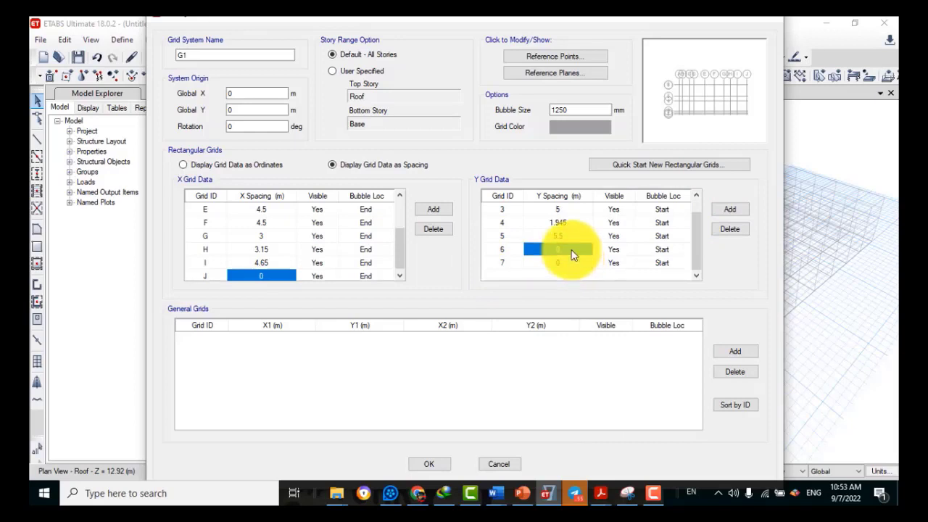
click(573, 250)
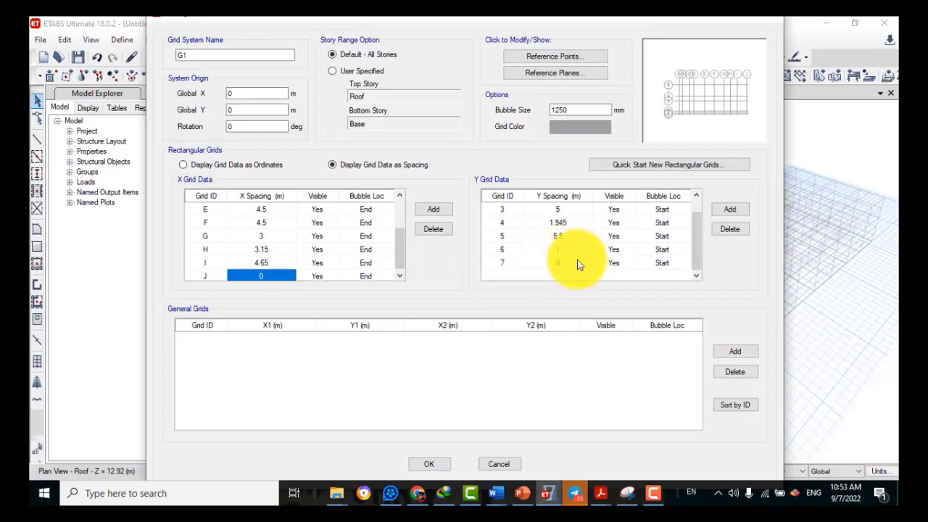
click(577, 263)
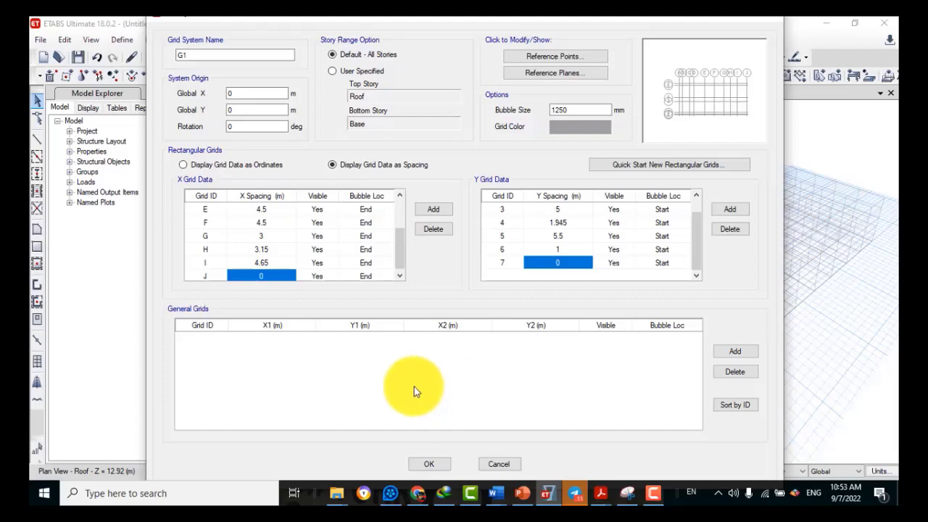
Accept the grid system changes and close the story and grid data editor
click(418, 465)
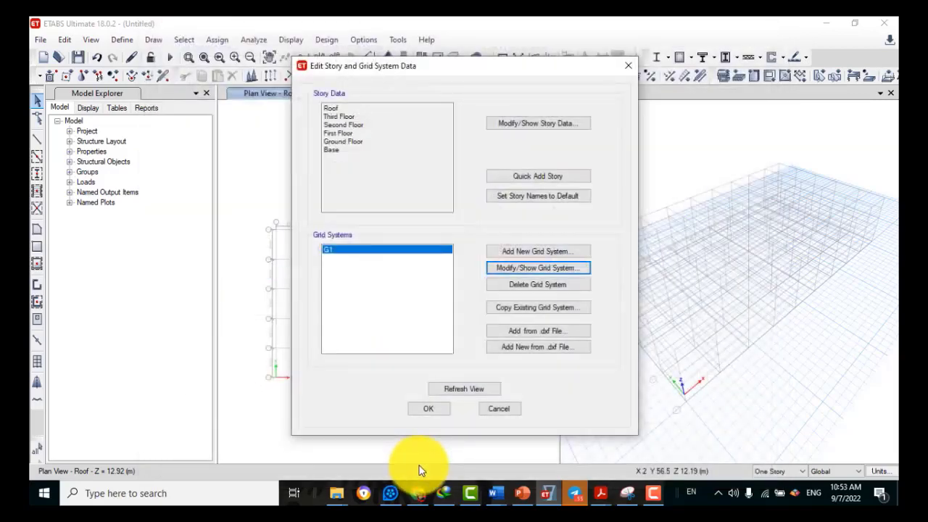
click(428, 408)
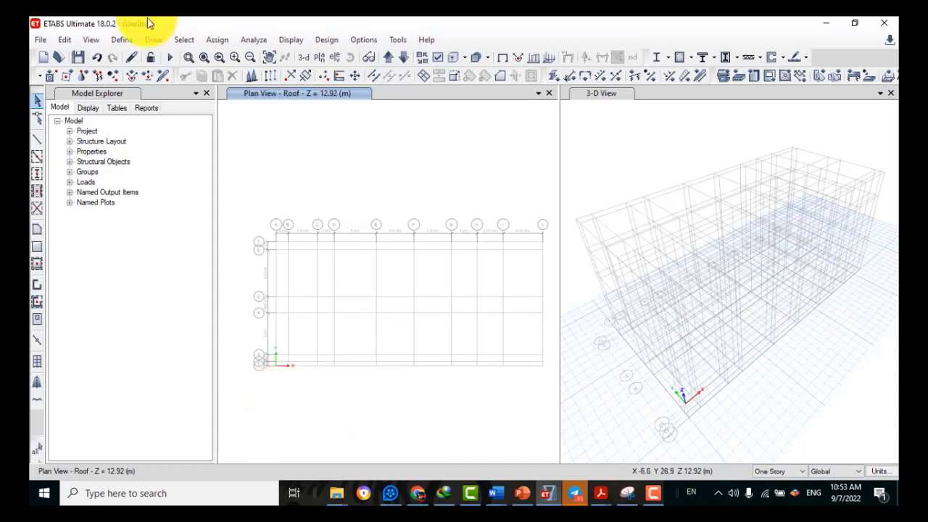
click(121, 41)
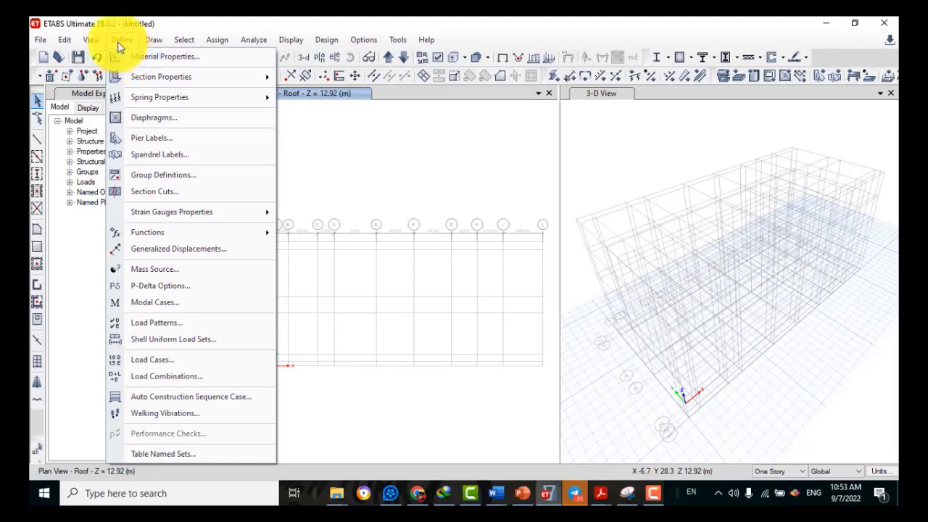
Add a new Europe-region Concrete material of grade C25/30 under Material Properties
click(120, 42)
click(120, 42)
click(120, 56)
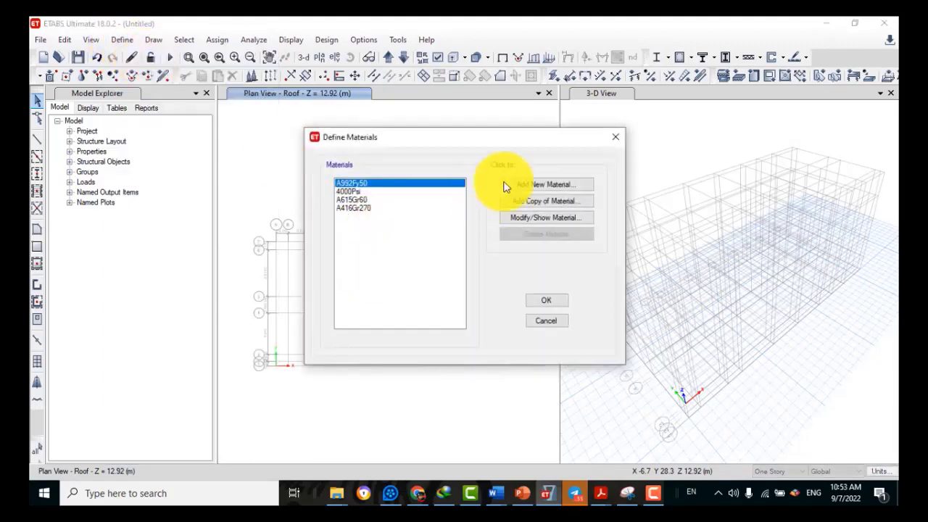
click(554, 188)
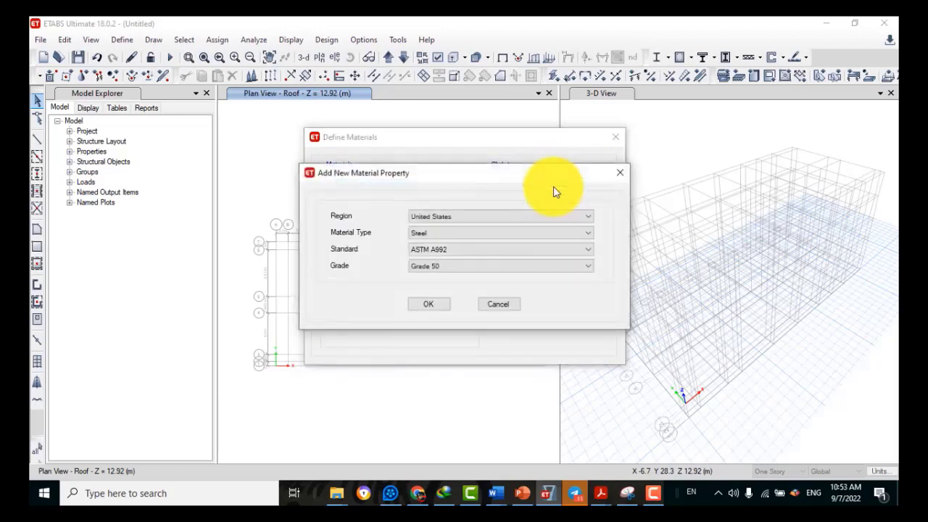
click(444, 225)
click(422, 238)
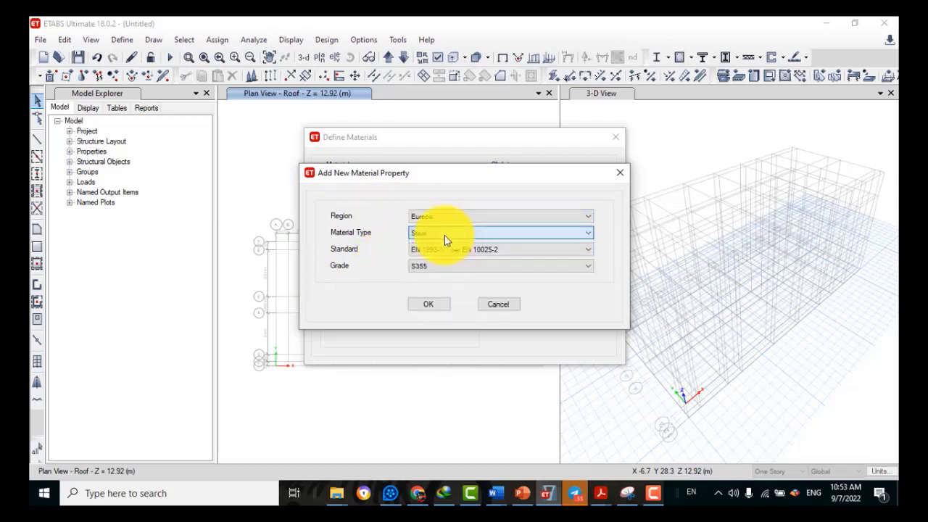
click(444, 236)
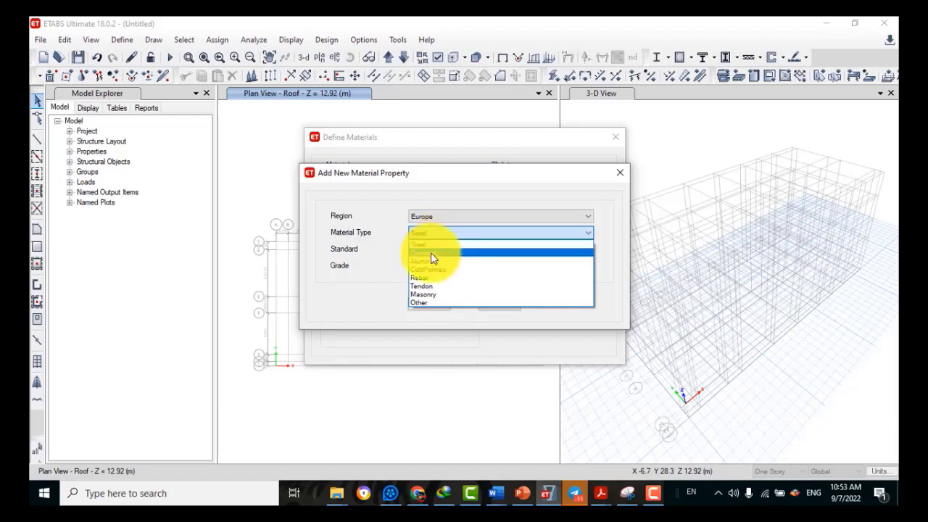
click(430, 252)
click(446, 269)
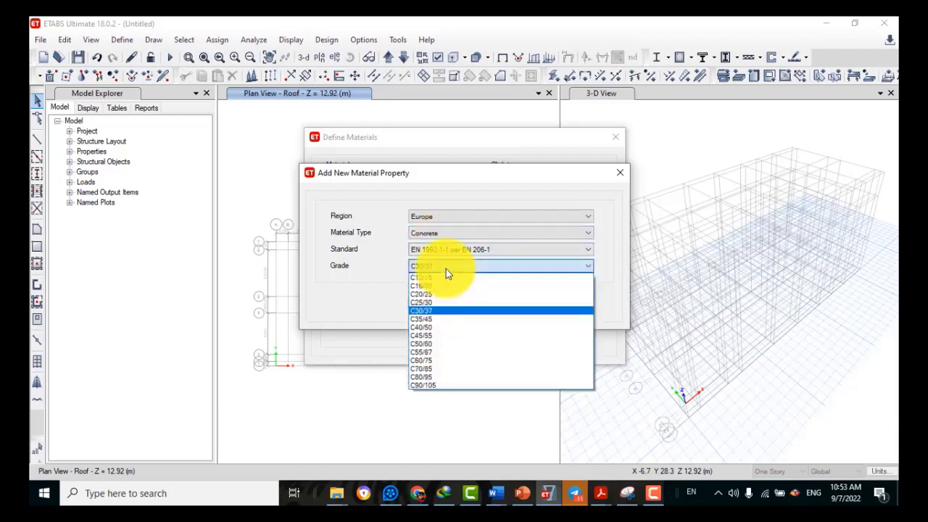
click(424, 302)
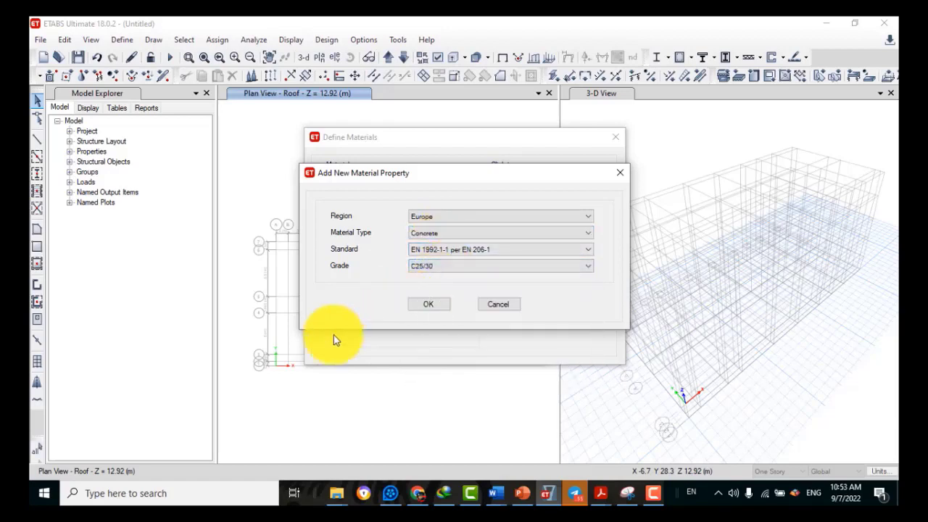
click(416, 305)
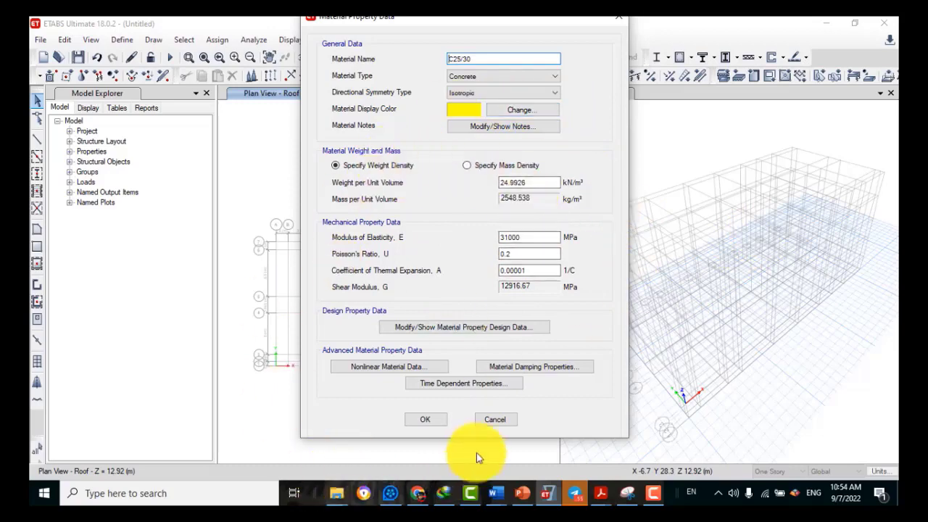
click(429, 422)
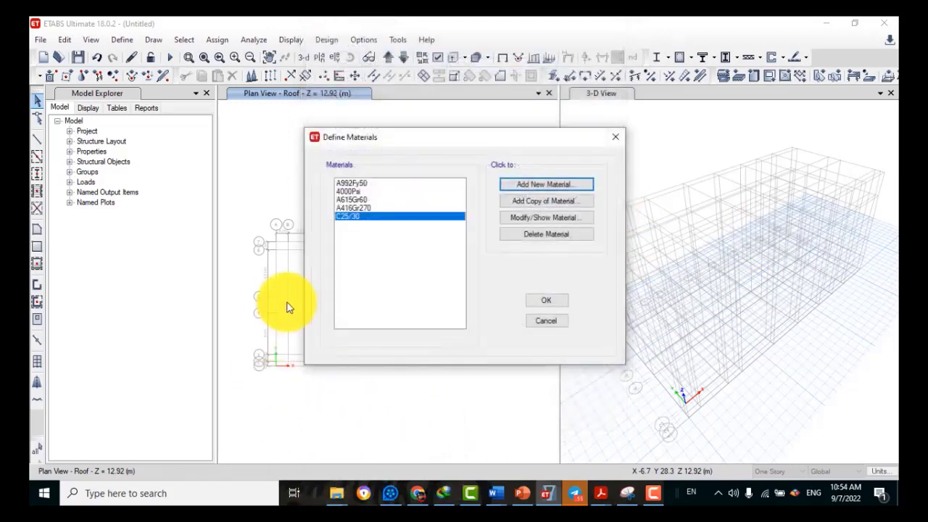
Add a new Europe steel material of grade S450
click(563, 182)
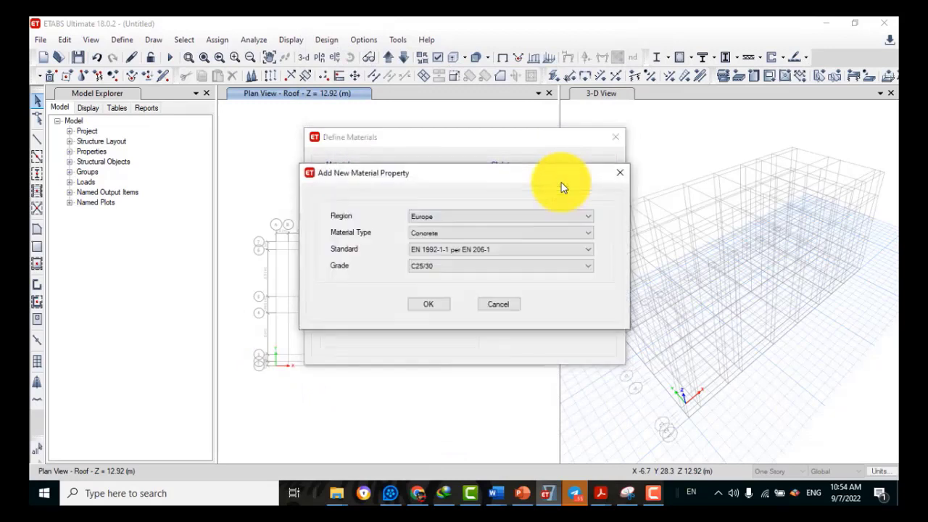
click(479, 216)
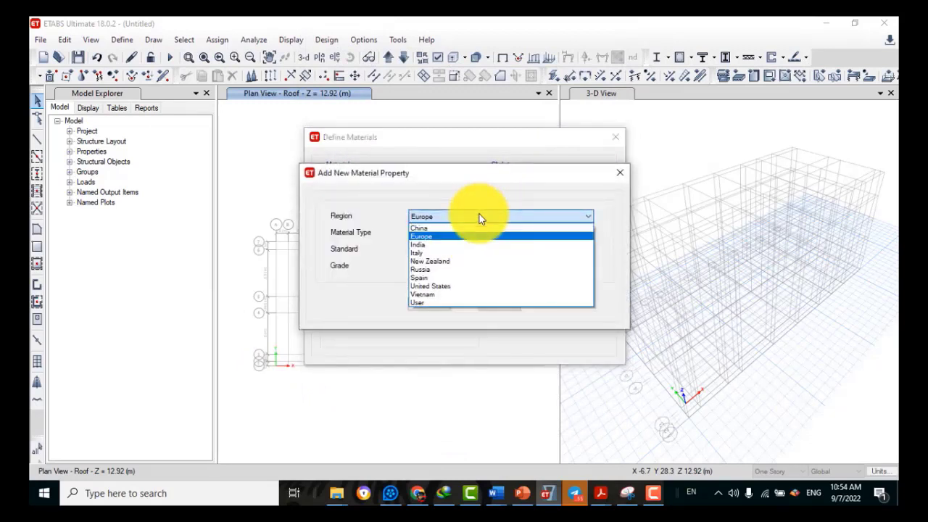
click(479, 215)
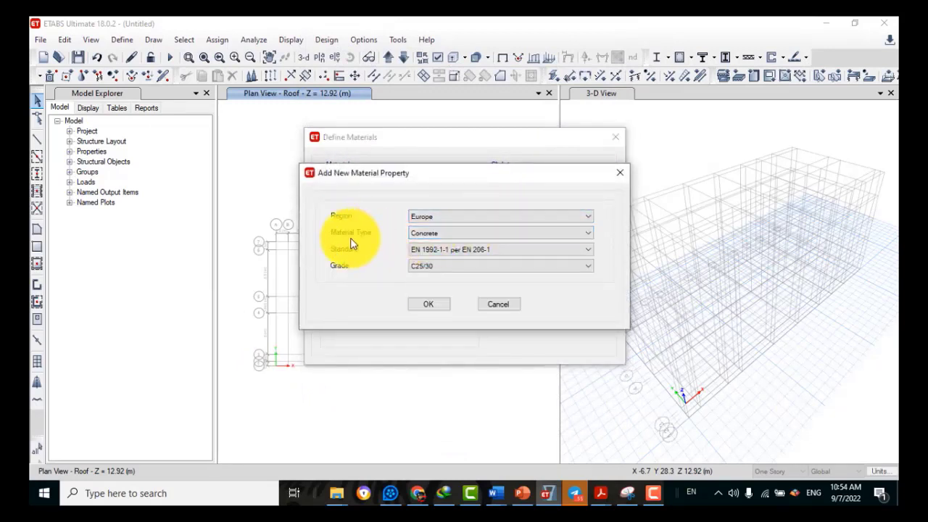
click(483, 233)
click(442, 246)
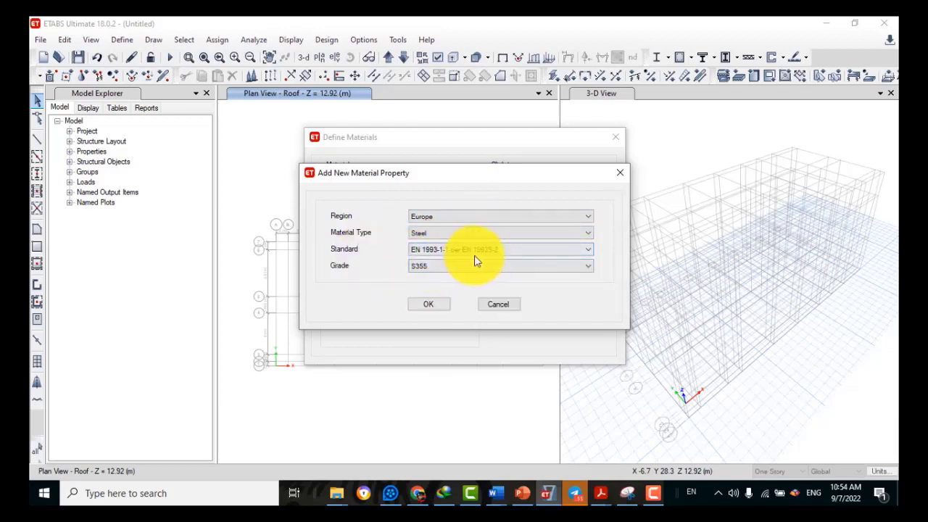
click(427, 255)
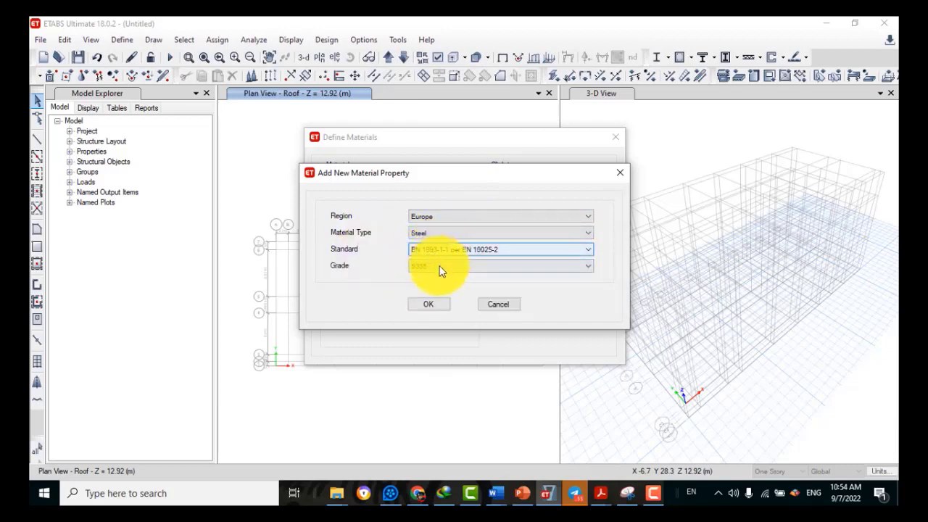
click(445, 267)
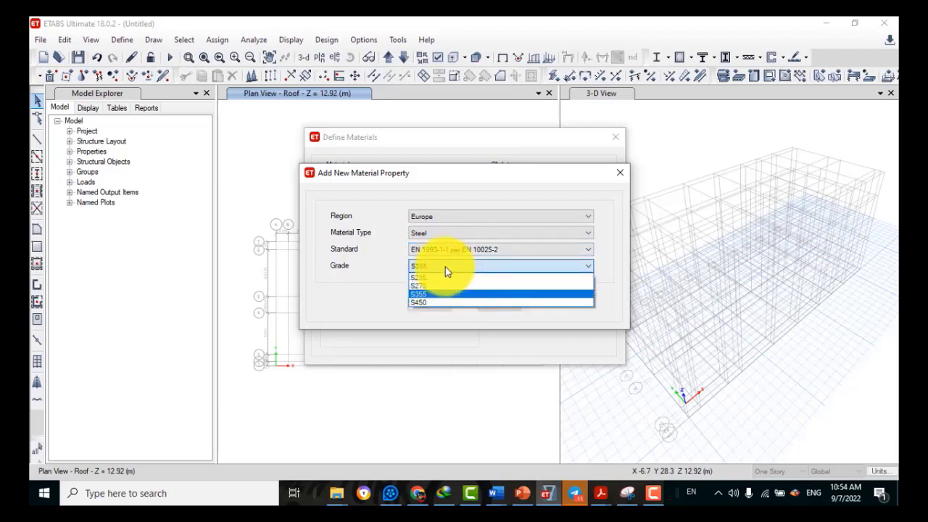
click(426, 304)
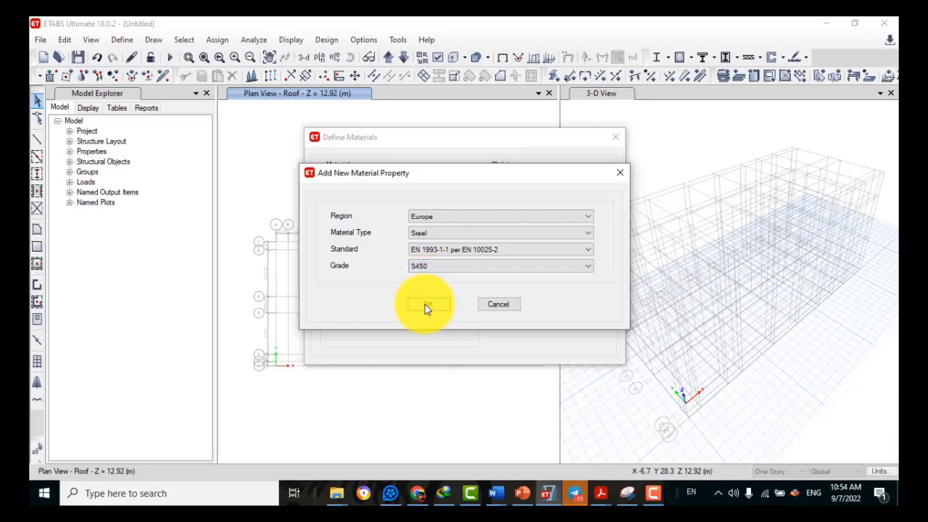
click(425, 304)
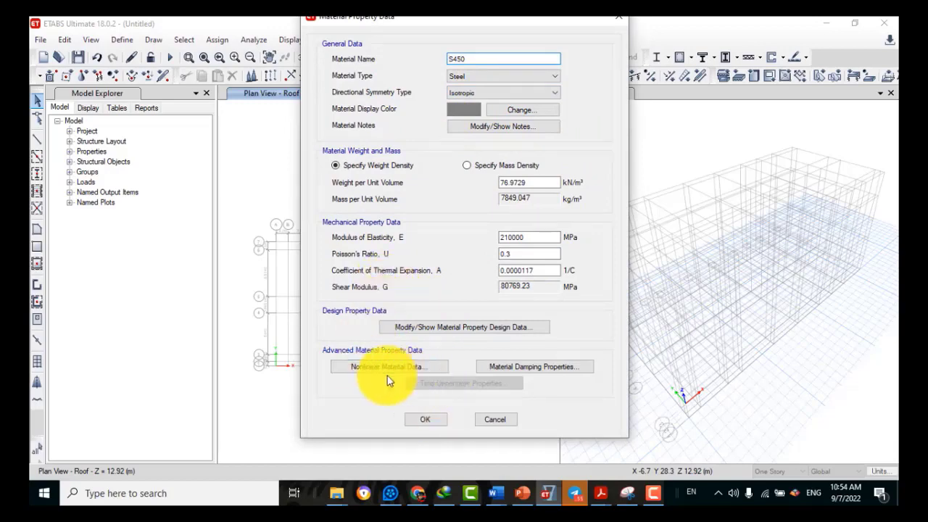
Confirm the S450 definition and close the materials list
click(420, 421)
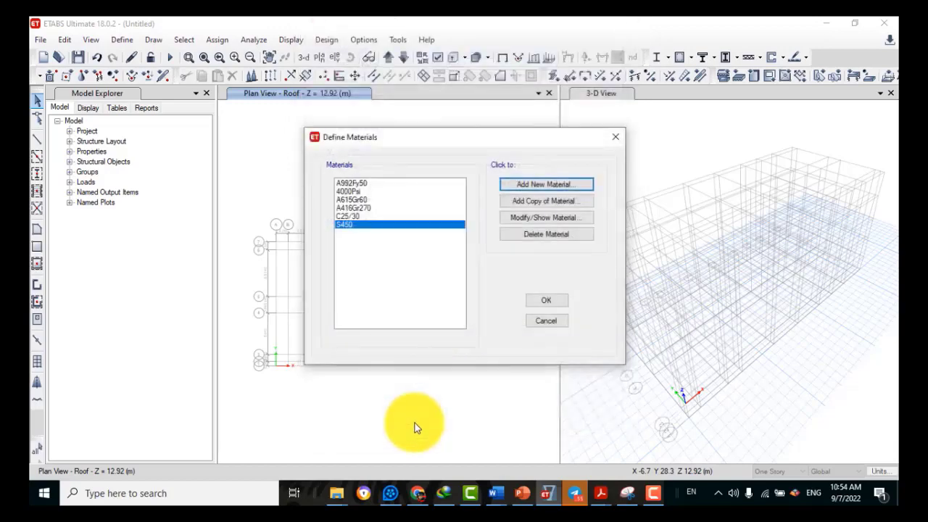
click(538, 303)
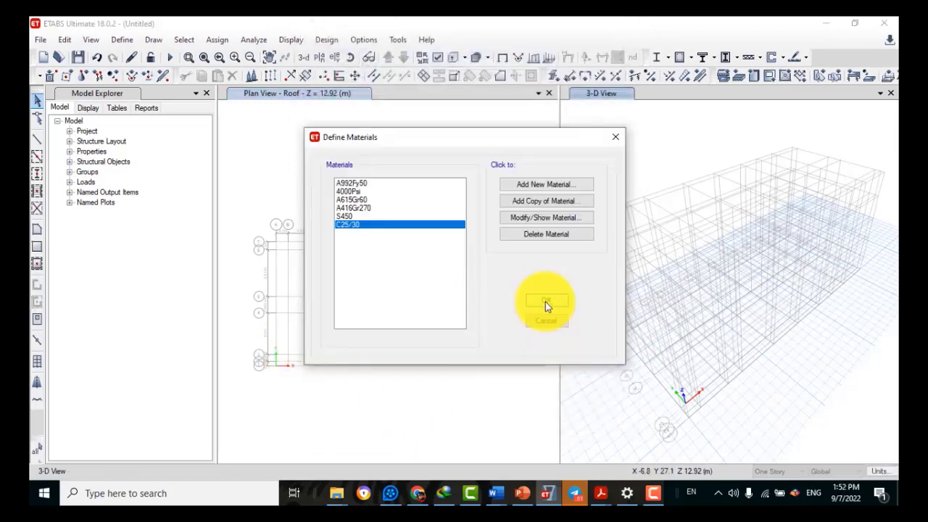
click(545, 301)
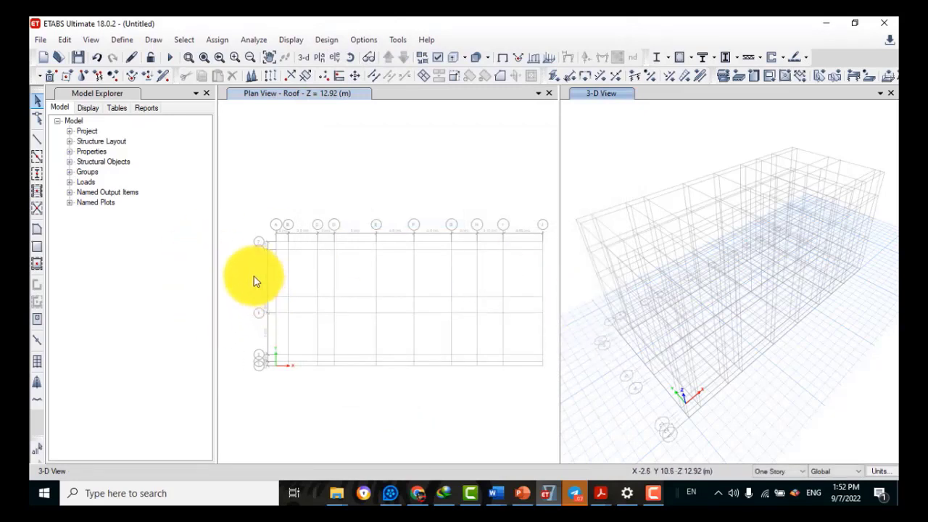
Open Define > Section Properties > Frame Sections to list ConcBm, ConcCol, SteelBm and SteelCol
click(124, 41)
mouse_move(142, 79)
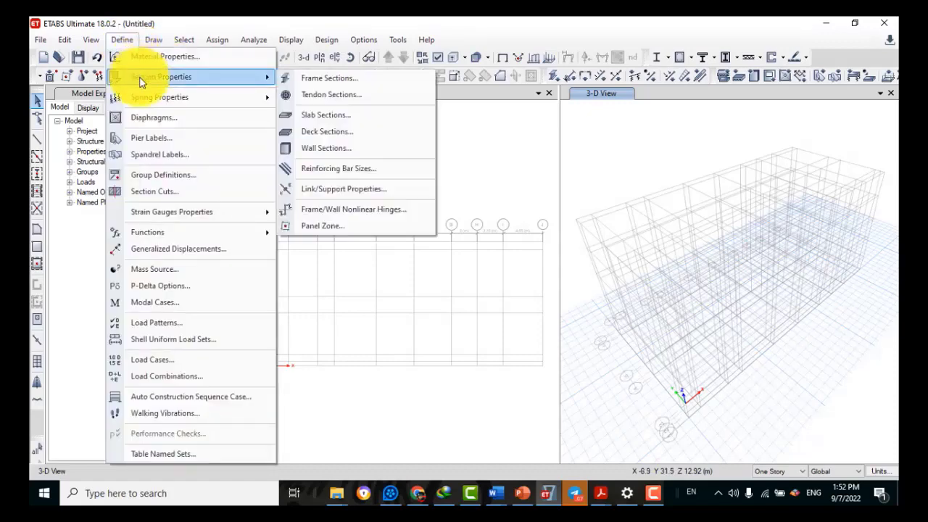
click(316, 78)
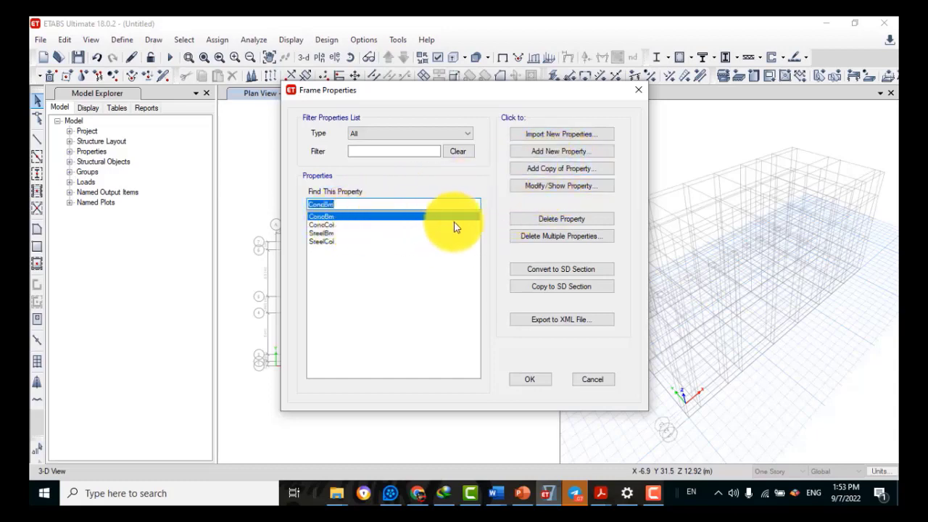
Rename ConcBm to Typical beam, using C25/30 concrete, 400 mm deep by 300 mm wide
click(538, 192)
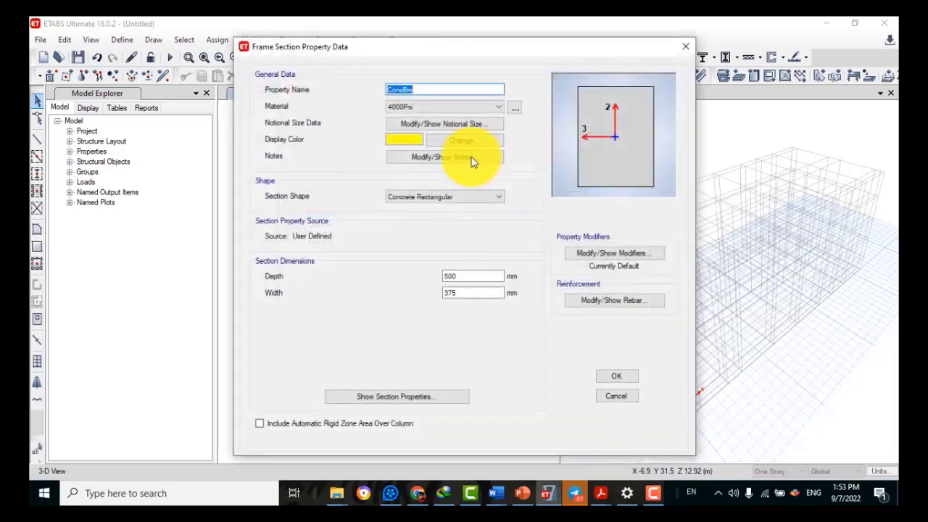
text(T)
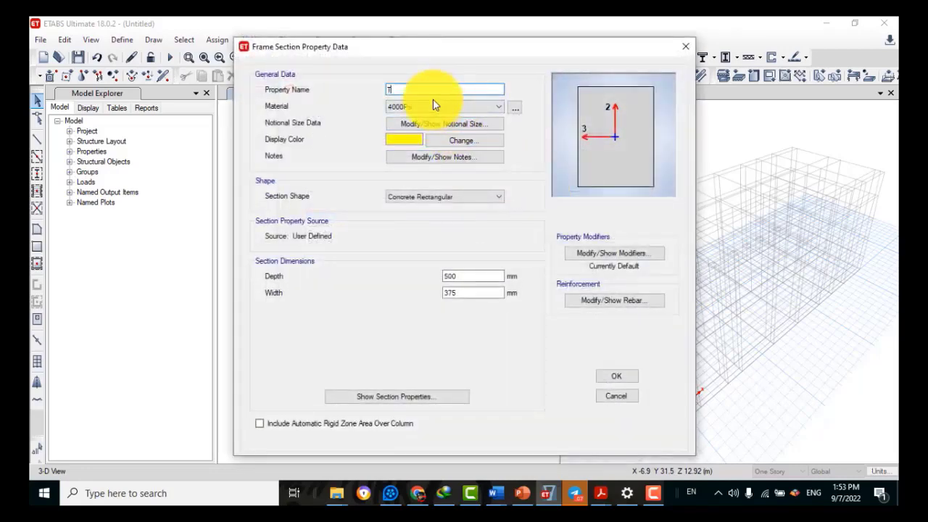
text(ypical beam)
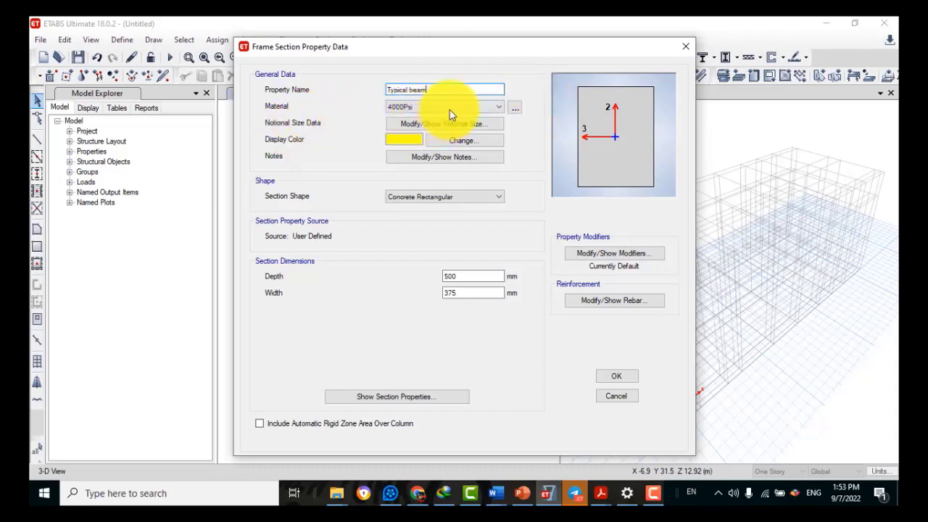
click(457, 106)
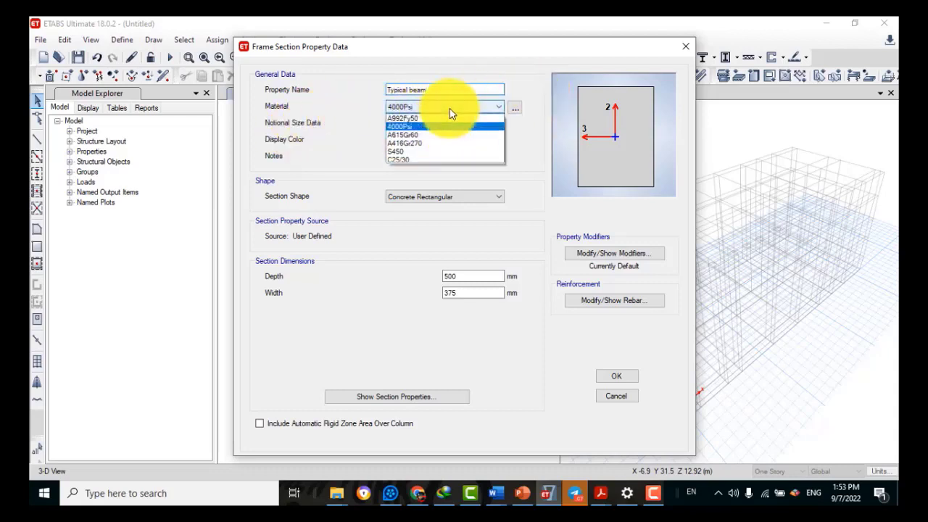
click(410, 161)
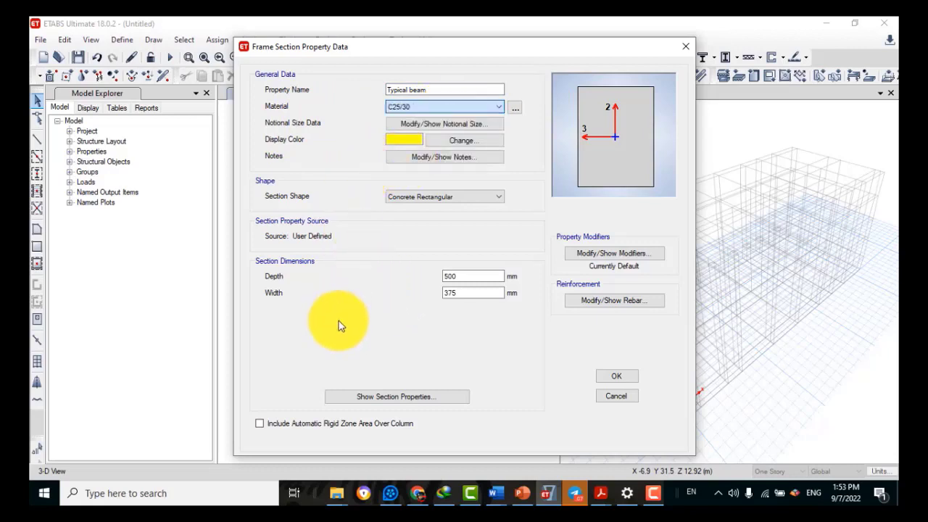
drag(470, 276, 406, 274)
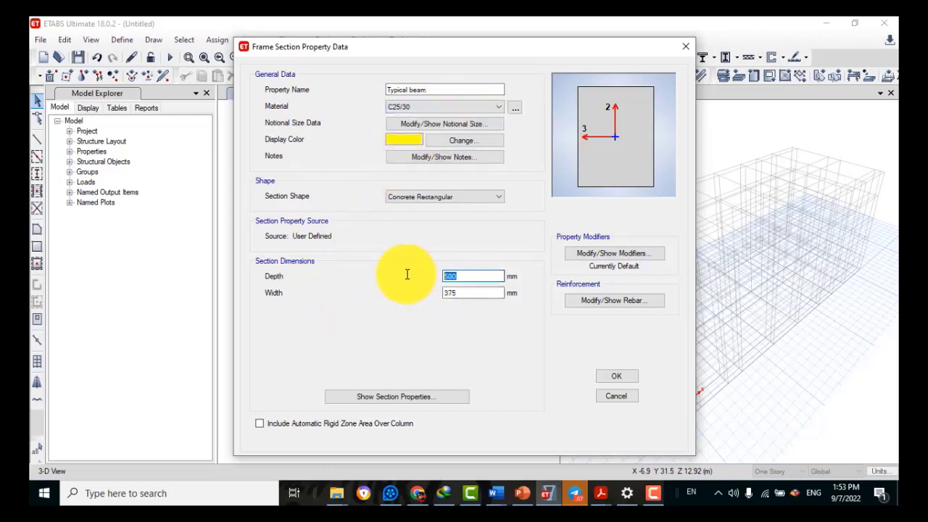
text(400)
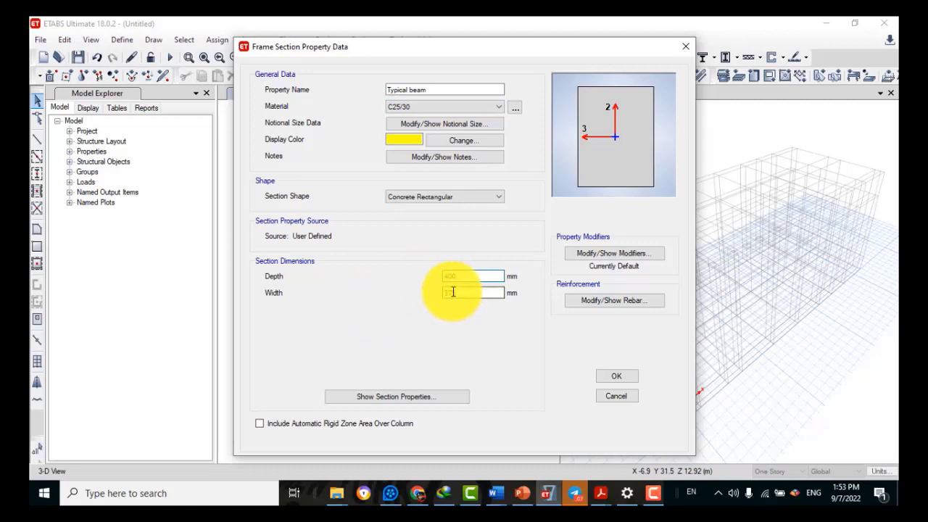
key(Tab)
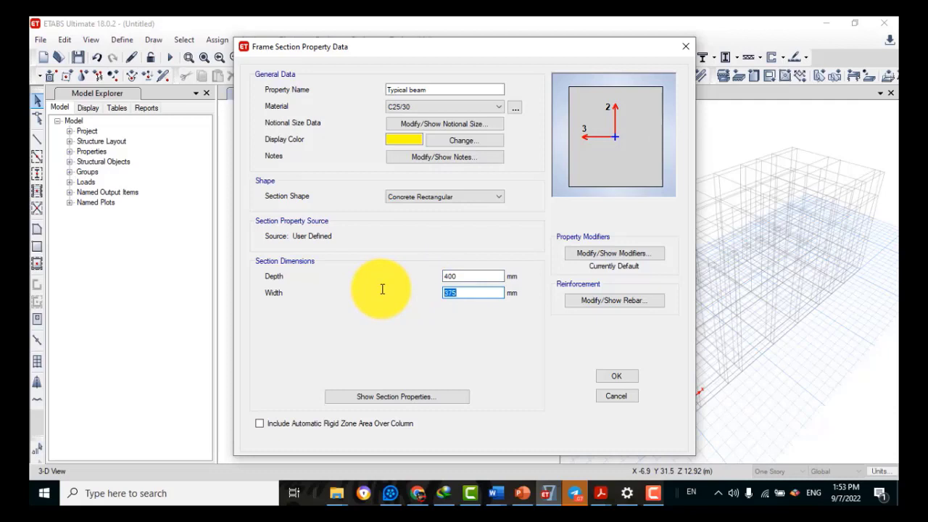
text(300)
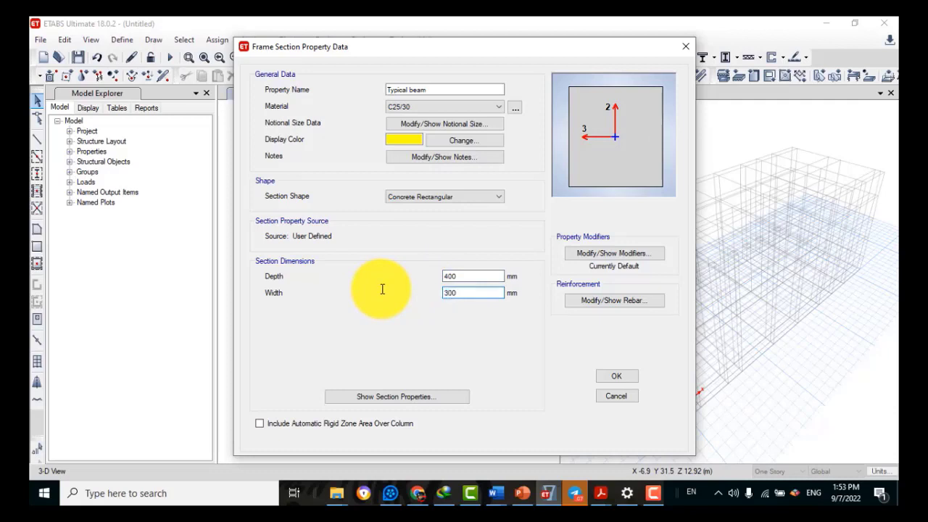
click(470, 275)
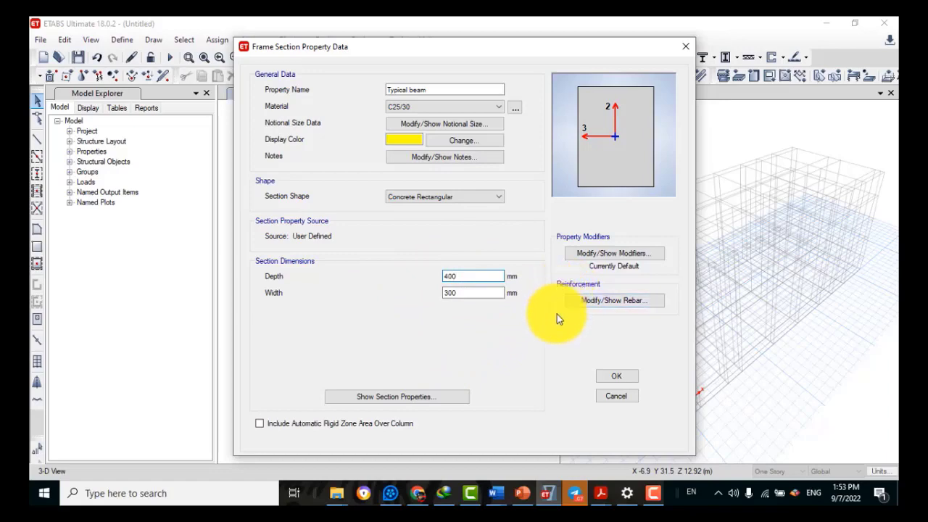
Set the Typical beam's top and bottom bar cover to 41 mm
click(591, 305)
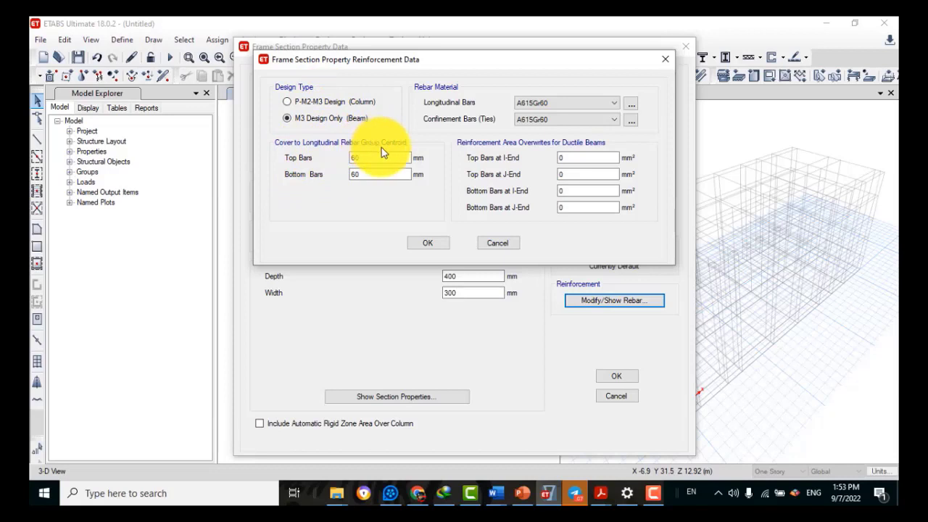
drag(368, 158, 339, 154)
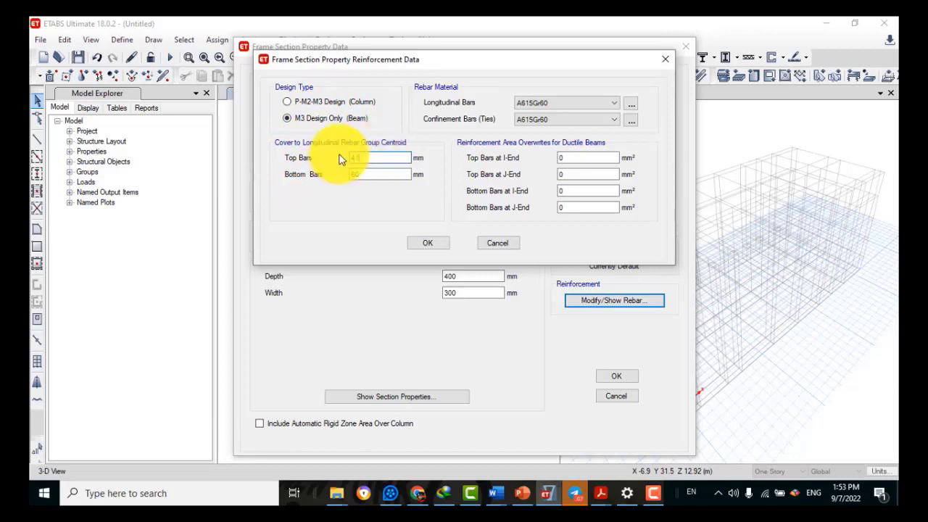
text(41)
drag(372, 174, 331, 180)
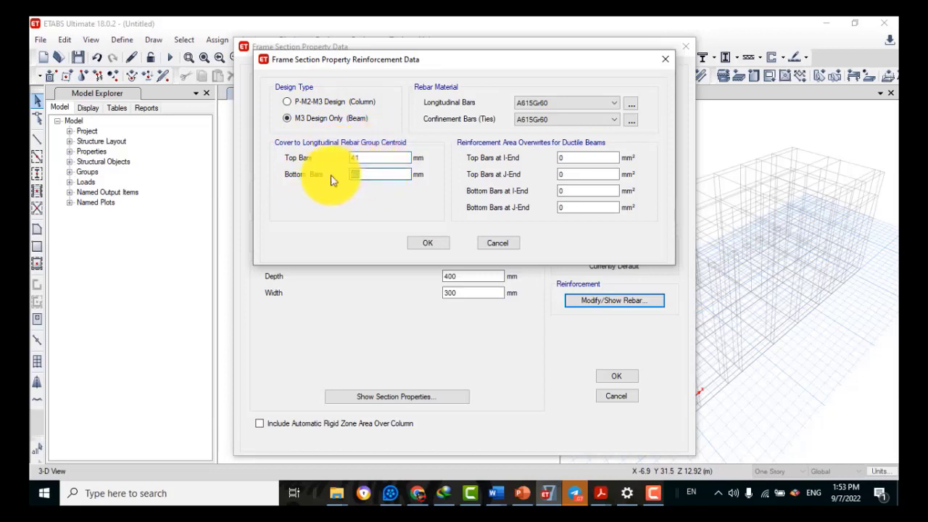
text(41)
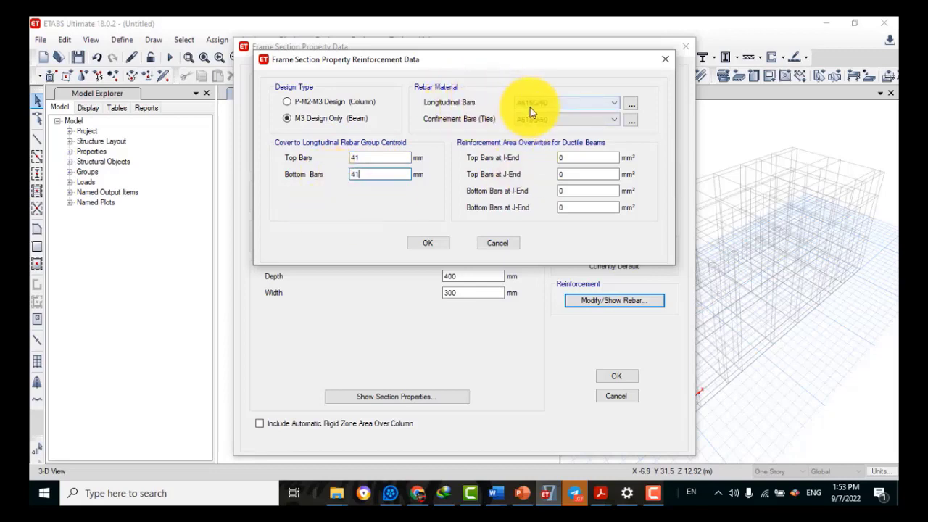
Make the beam's longitudinal and tie bars S450 and confirm the reinforcement
click(615, 109)
click(613, 108)
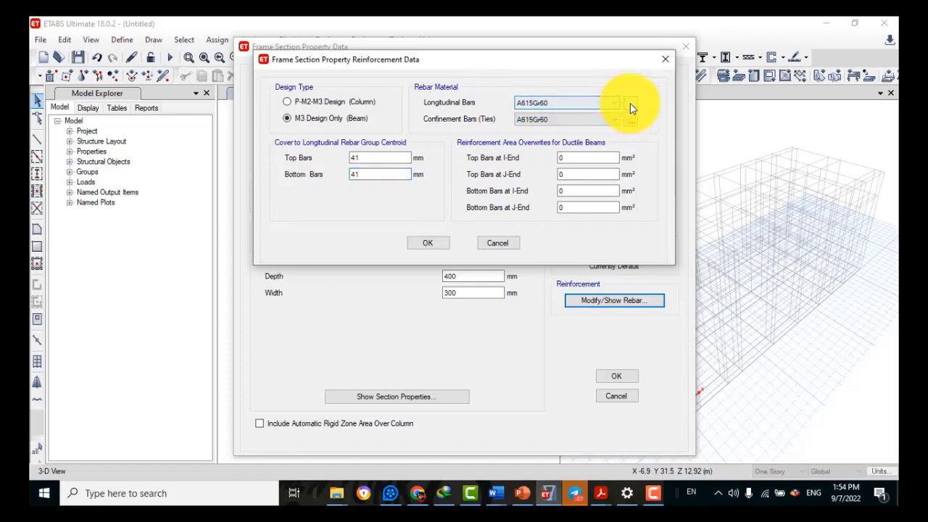
click(630, 104)
click(349, 216)
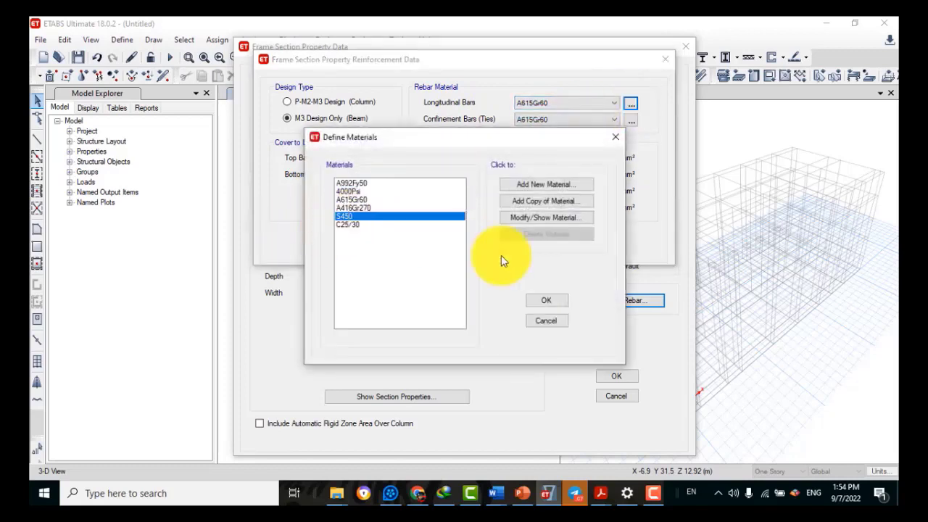
key(Return)
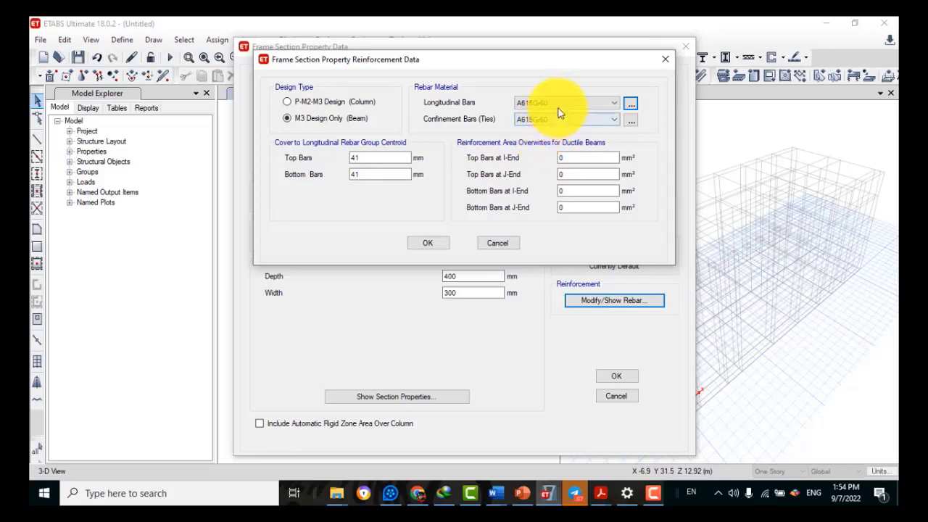
click(559, 103)
click(533, 147)
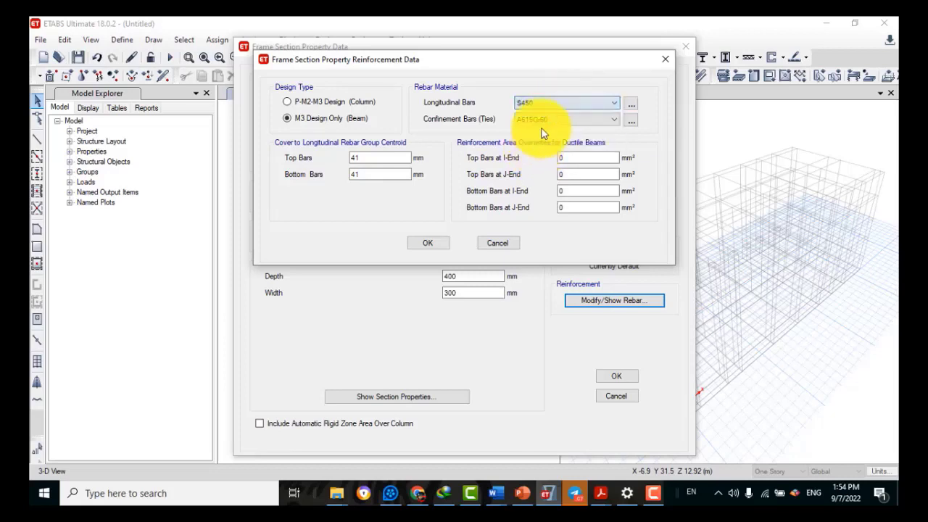
click(543, 121)
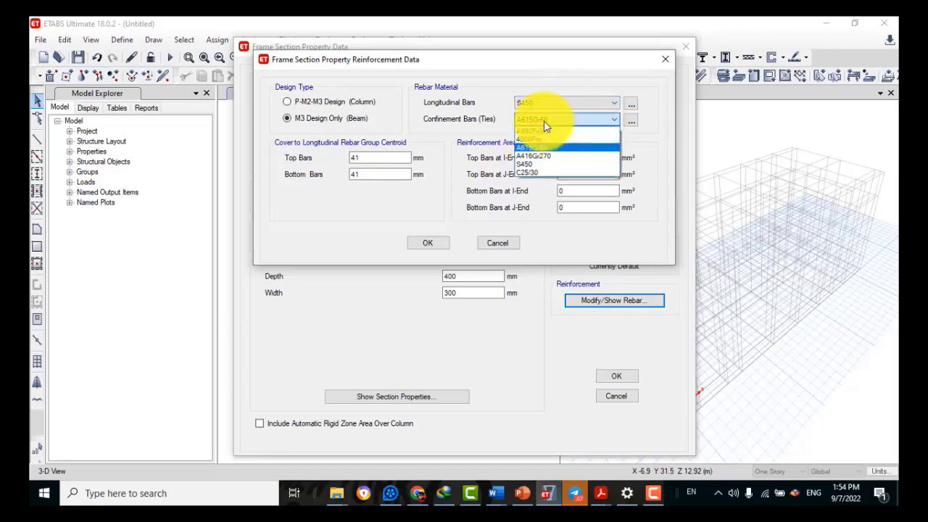
click(525, 165)
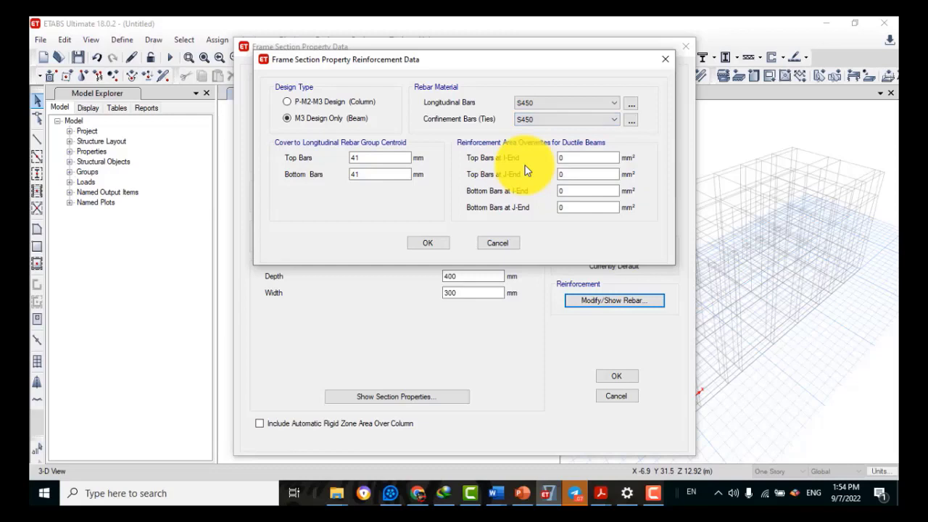
click(427, 243)
click(579, 301)
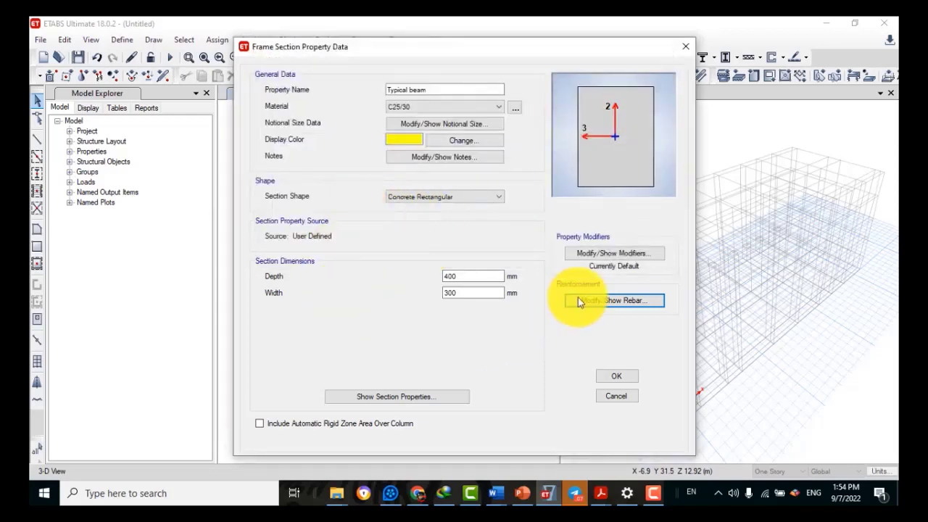
Set Typical beam modifiers: shear area 0.5, torsional constant 0.1, both inertias 0.5
click(584, 259)
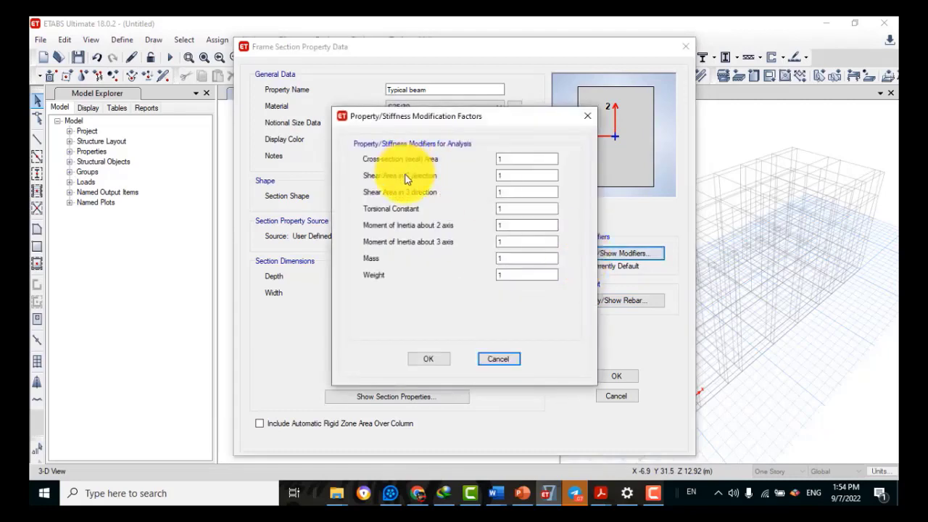
click(499, 179)
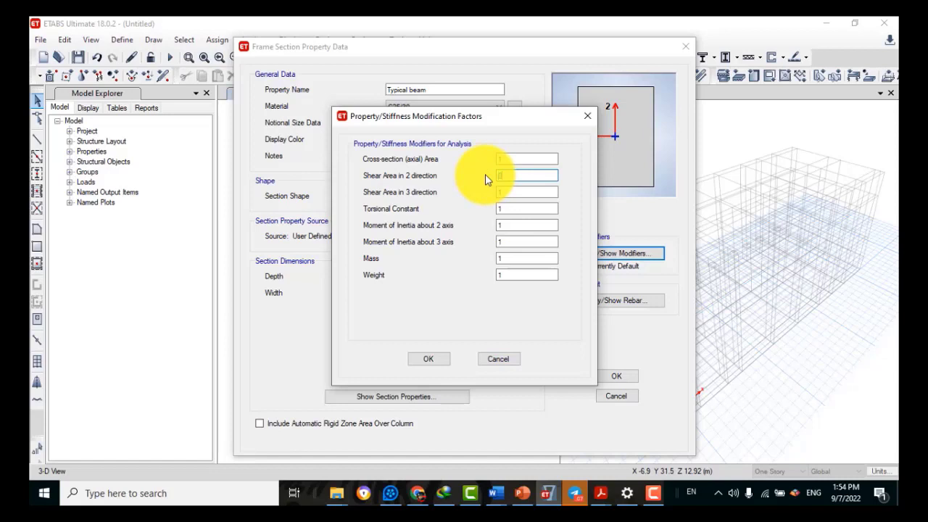
click(529, 190)
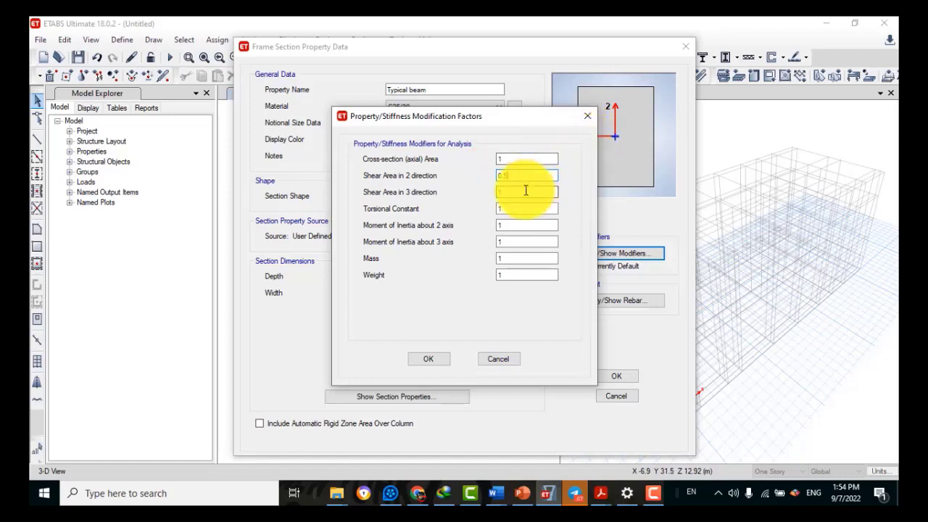
text(0.5)
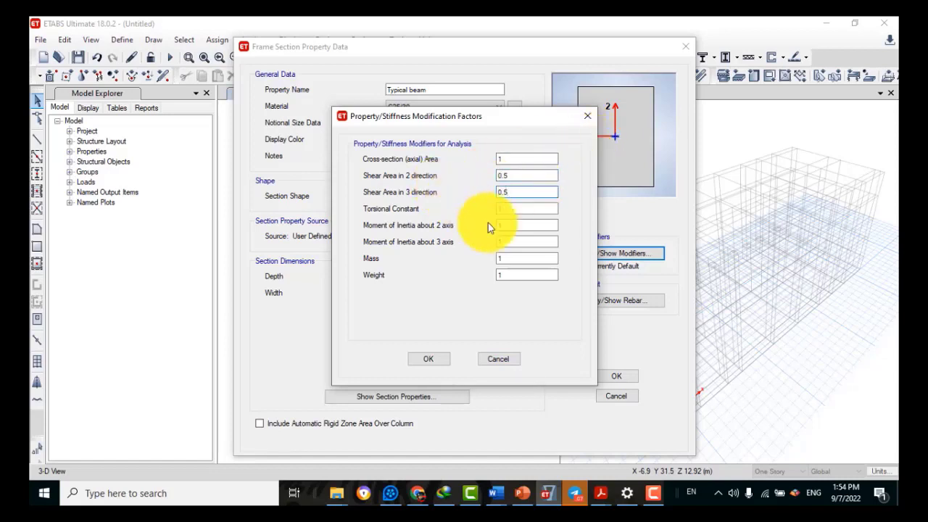
key(Tab)
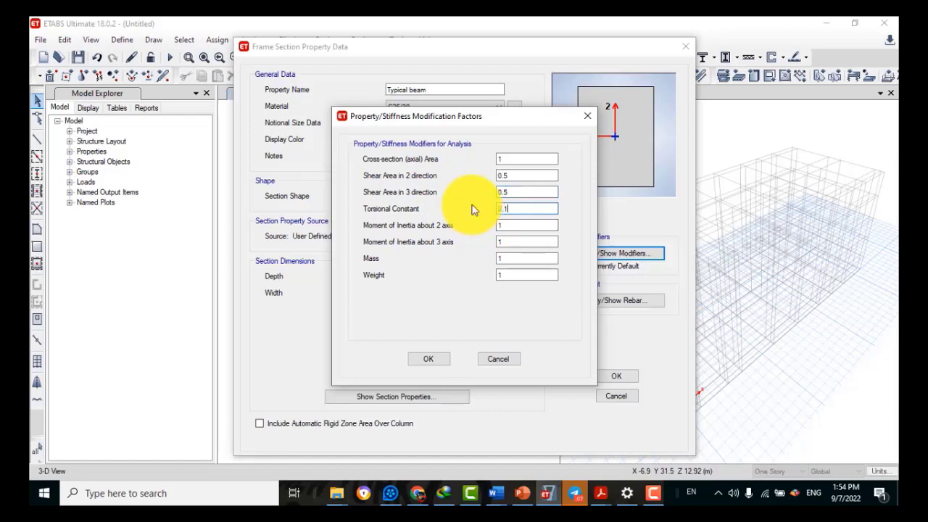
key(Tab)
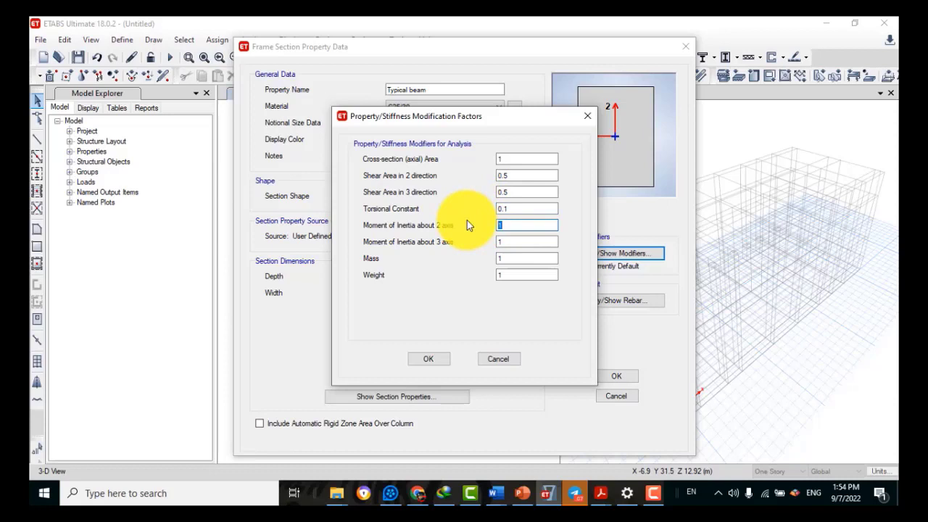
text(0.5)
key(Tab)
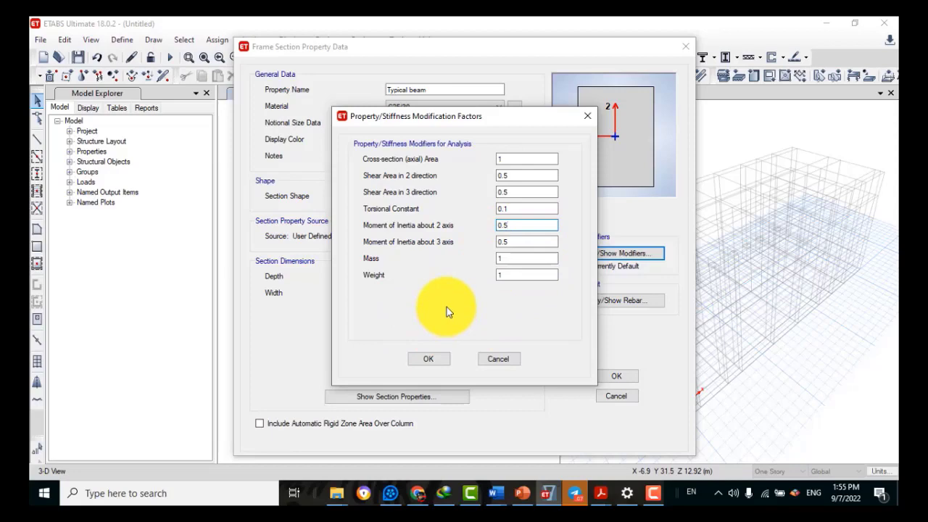
click(428, 359)
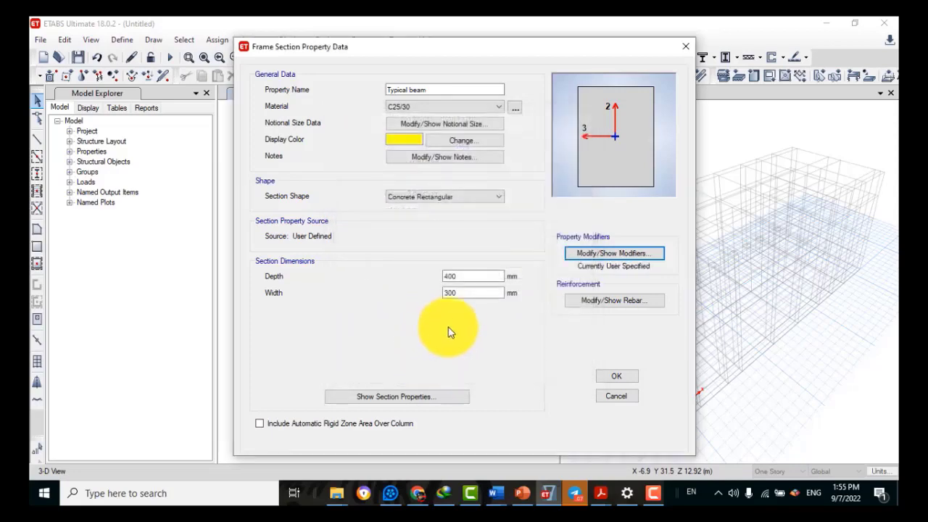
Save Typical beam, then copy it as Grade beam, 300 mm deep by 200 mm wide
click(610, 378)
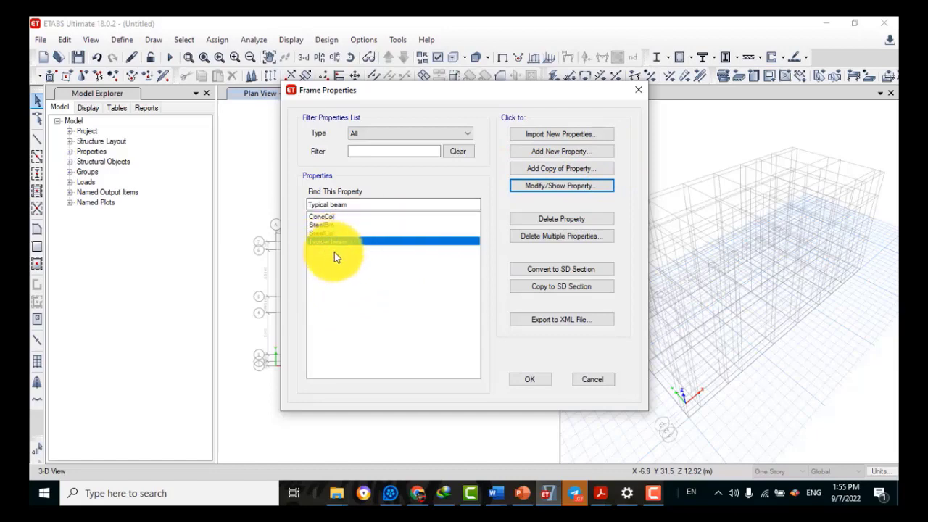
click(548, 171)
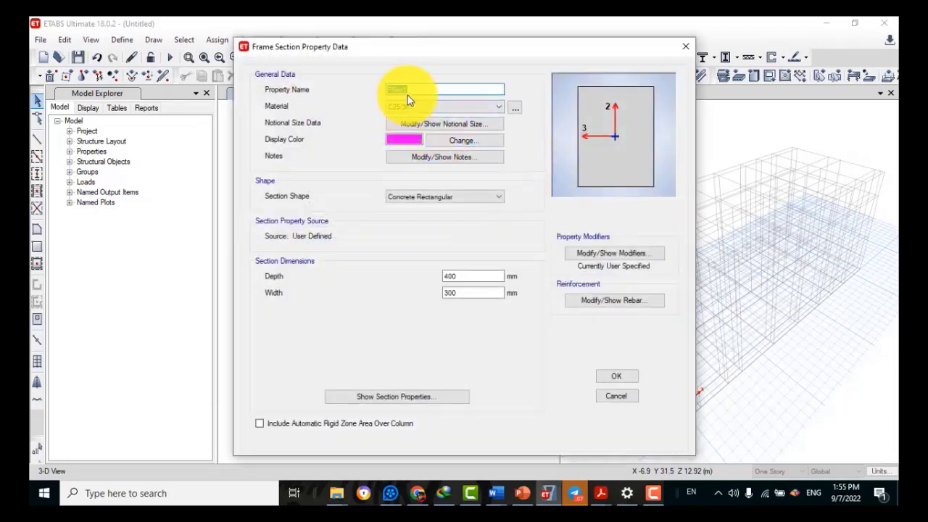
text(C)
text(rade beam)
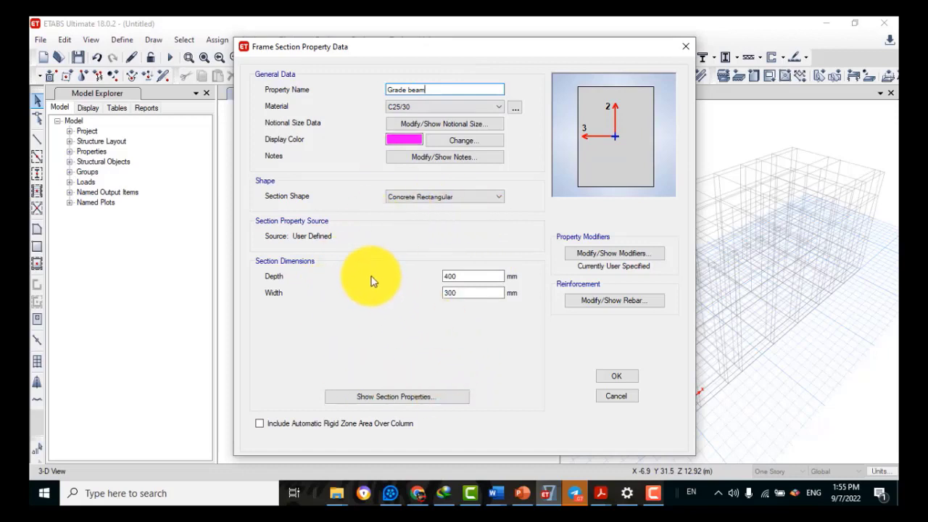
double_click(466, 279)
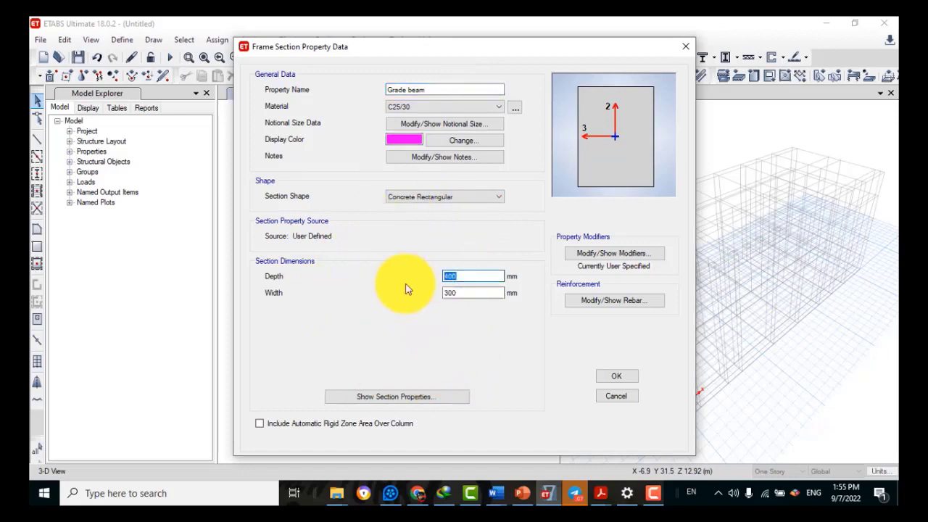
text(300)
drag(469, 295, 403, 295)
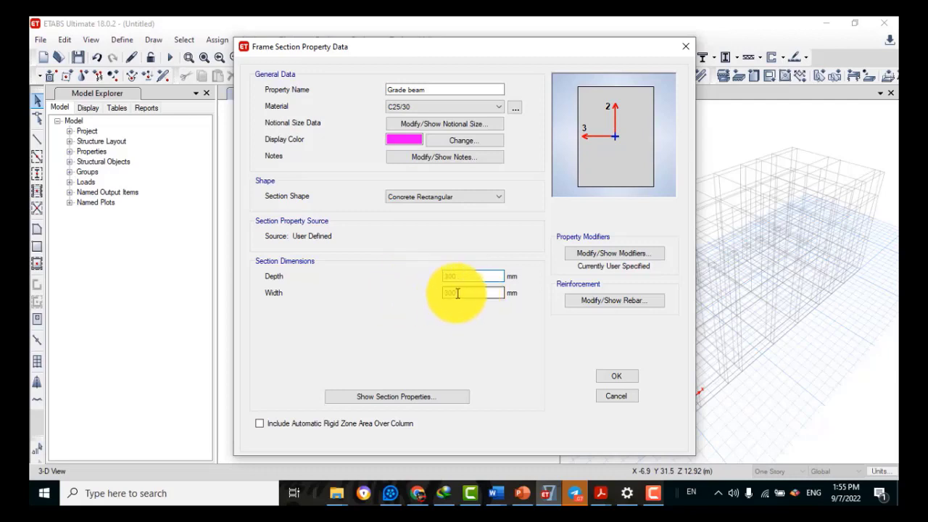
drag(459, 293, 429, 290)
text(2)
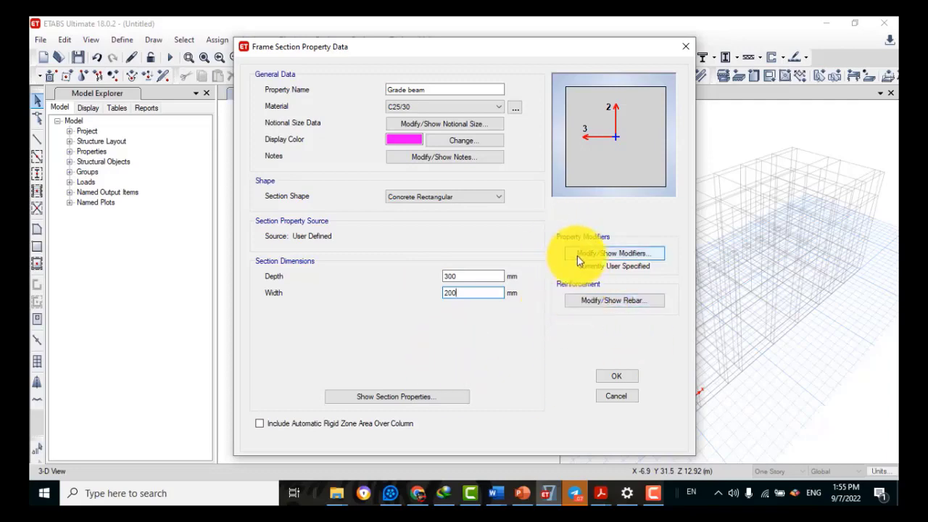
Set the Grade beam's ties and longitudinal bars to S450 steel
click(596, 302)
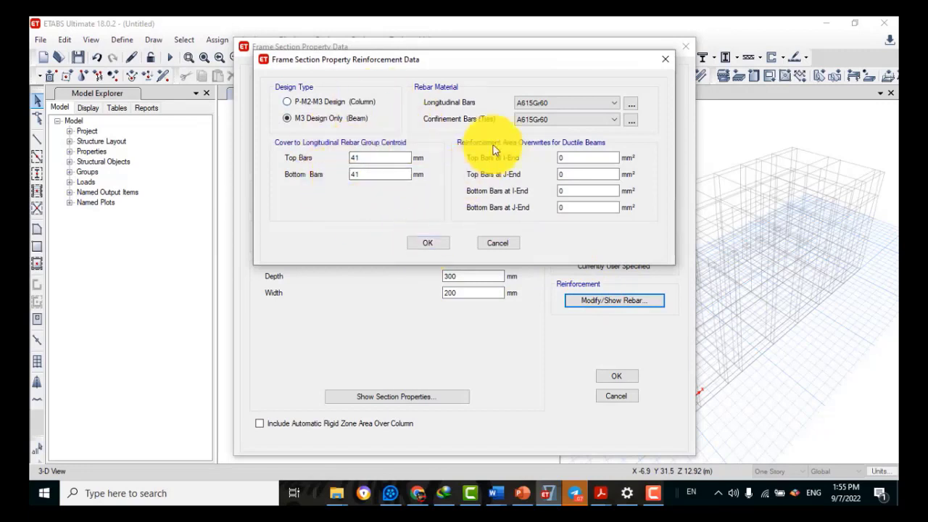
click(598, 105)
click(596, 102)
click(631, 105)
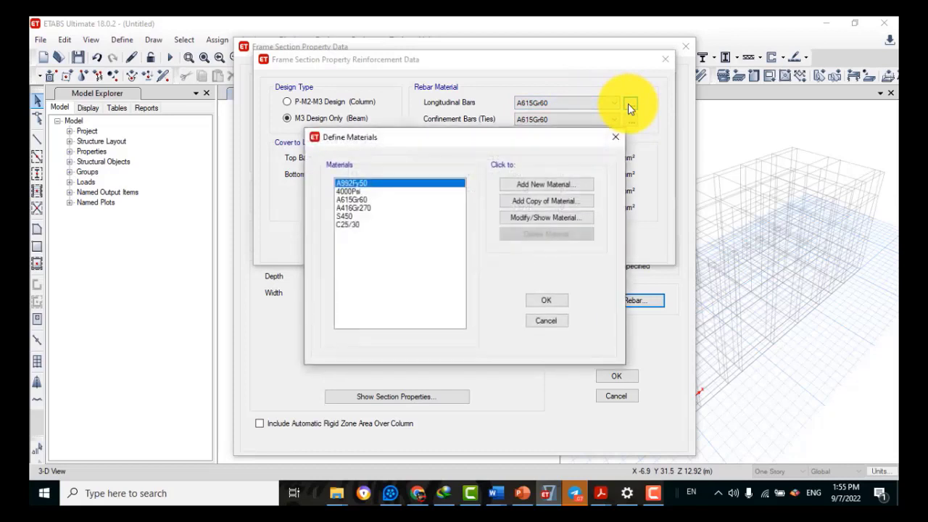
click(342, 216)
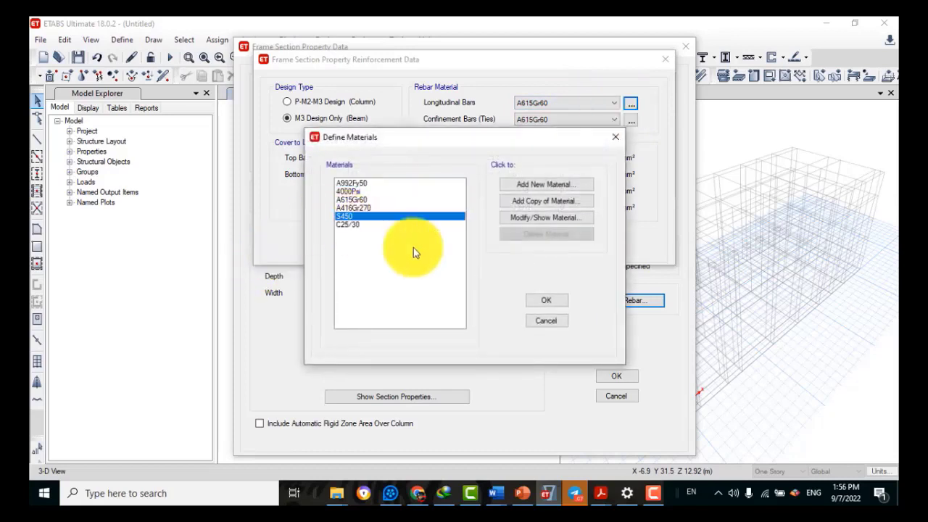
click(547, 302)
click(547, 119)
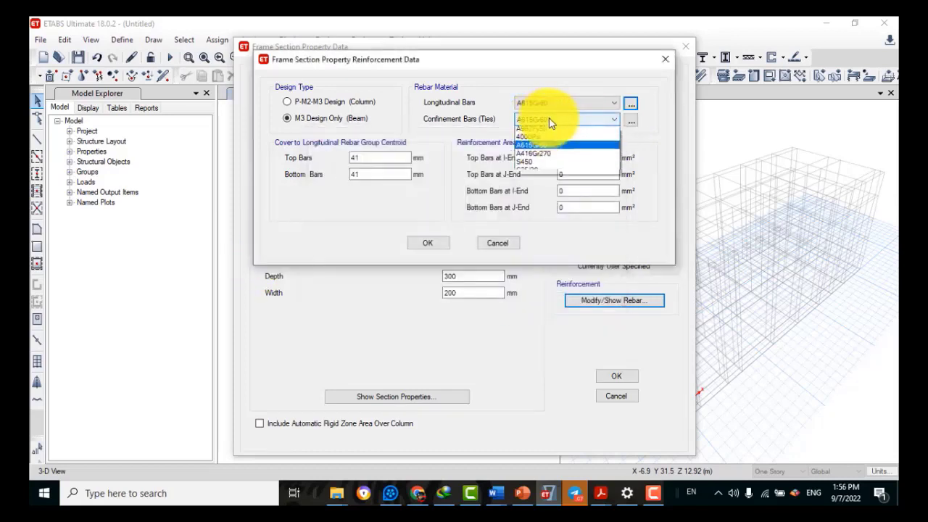
click(534, 162)
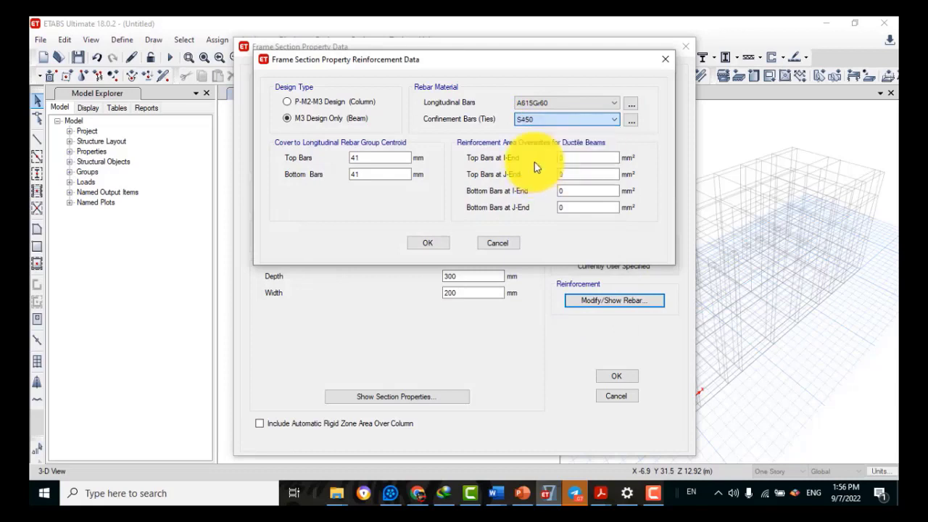
click(568, 103)
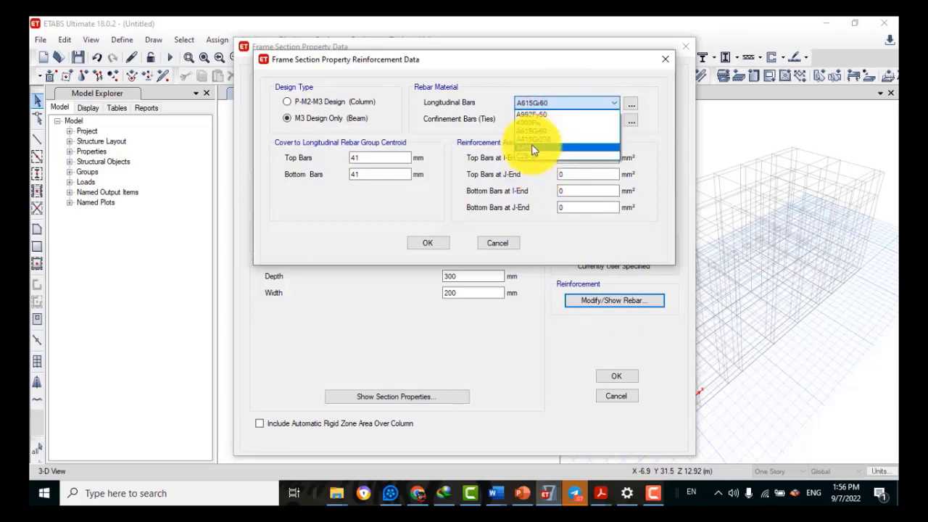
click(532, 149)
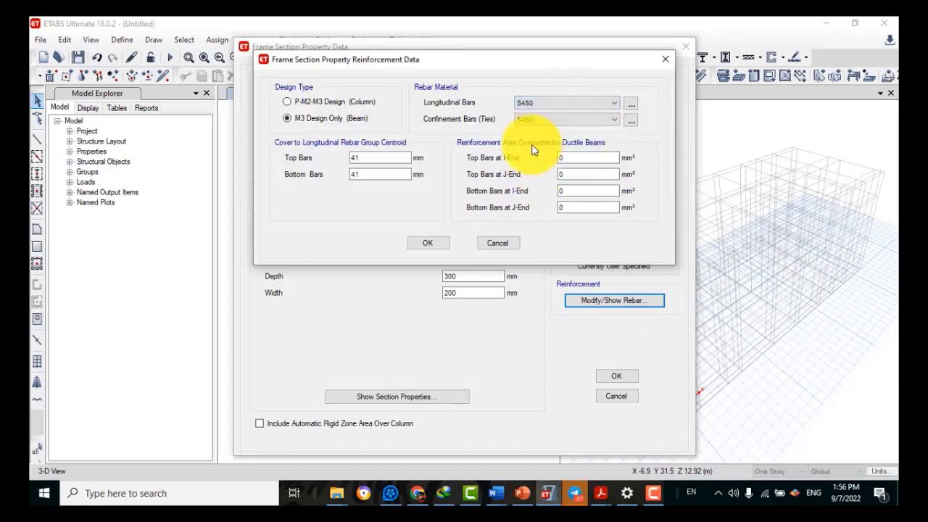
click(426, 243)
Check the Grade beam stiffness modifiers and save the section
click(617, 254)
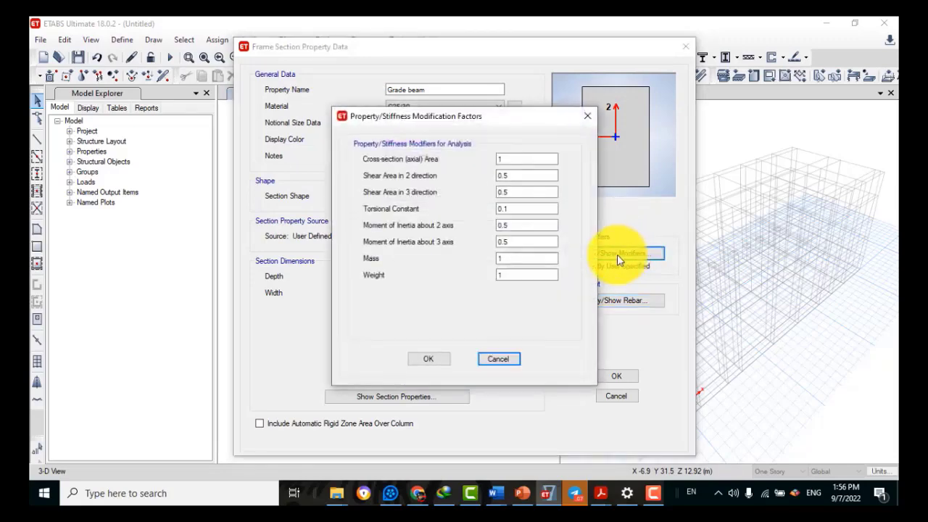
click(427, 359)
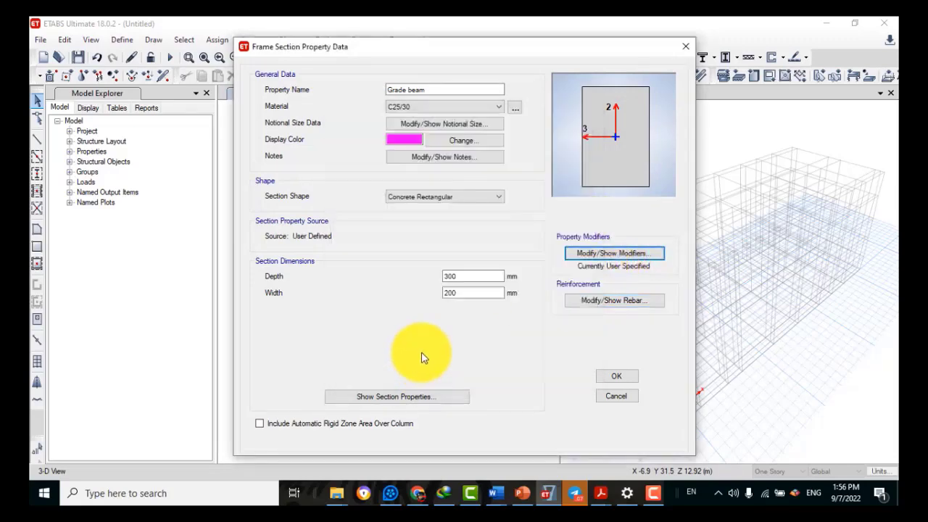
click(632, 376)
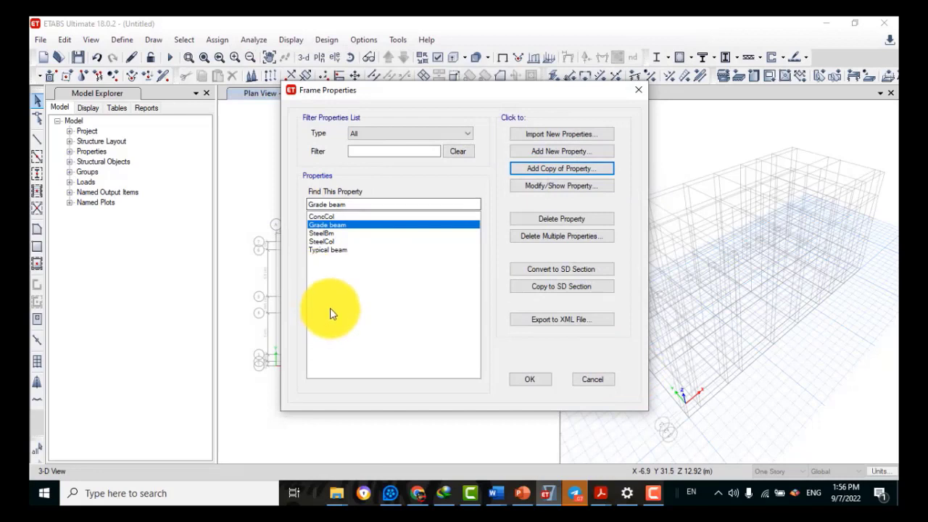
Rename ConcCol to Column in C25/30 concrete, sized 400 × 400 mm
click(326, 216)
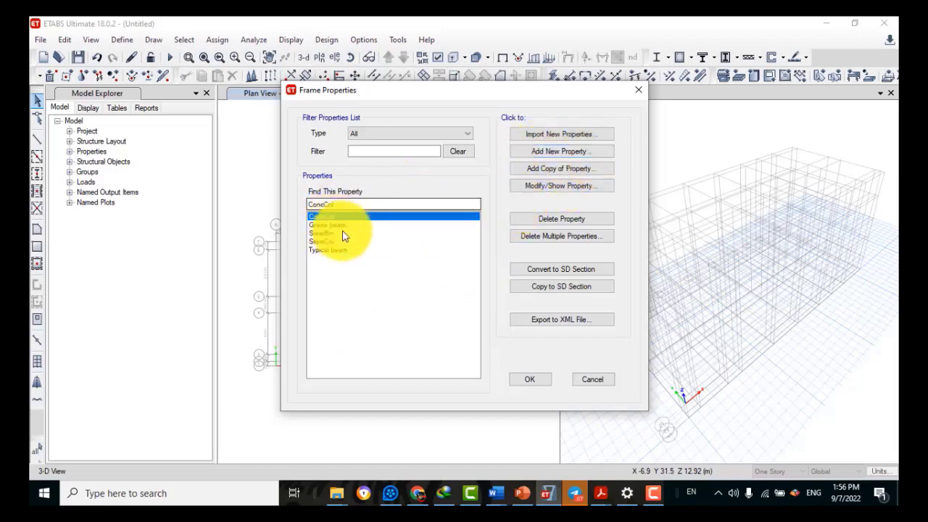
click(556, 186)
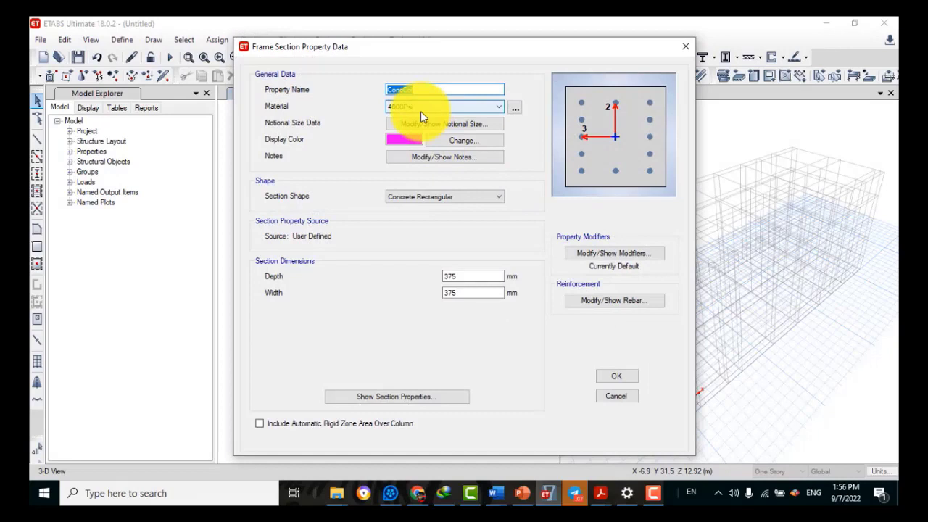
text(Column)
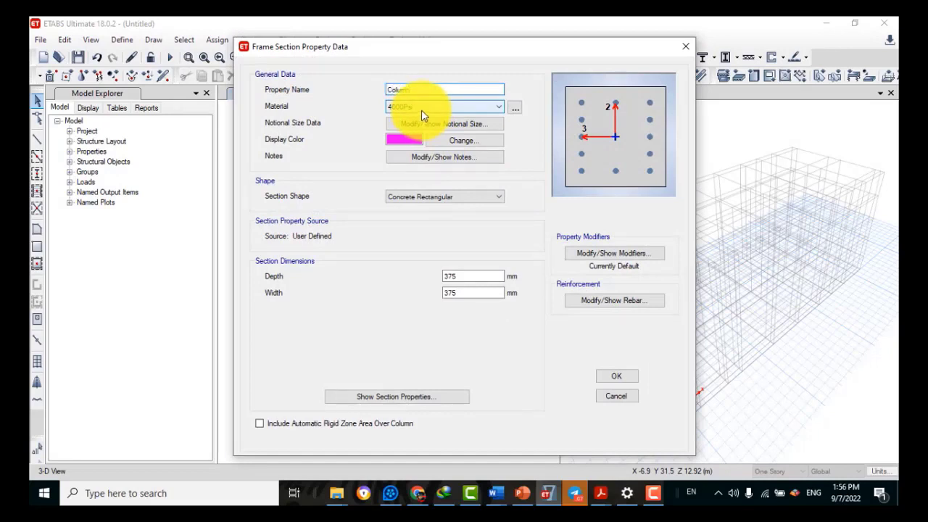
click(473, 110)
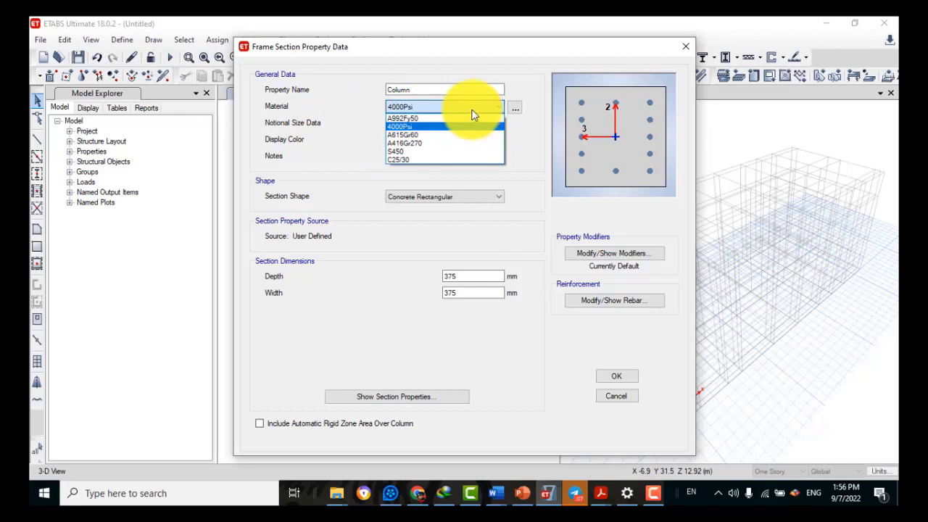
click(406, 161)
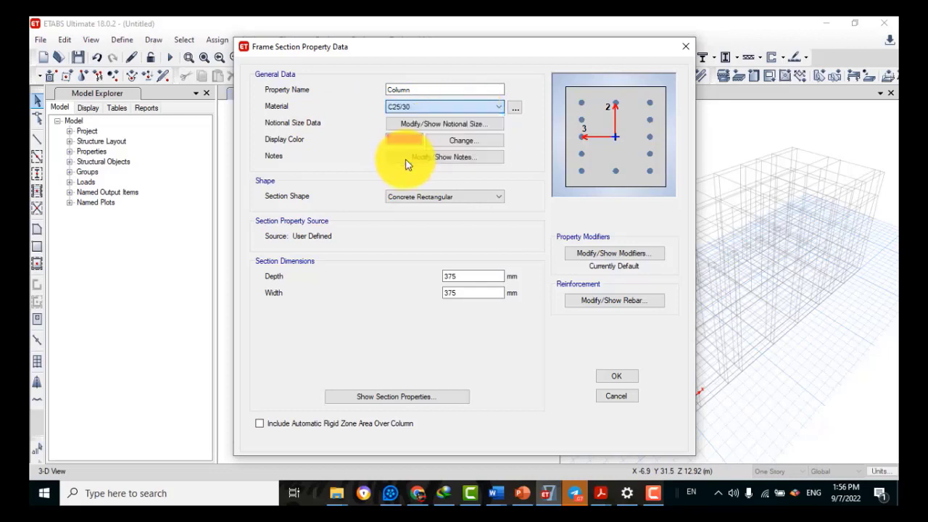
double_click(450, 276)
text(4010)
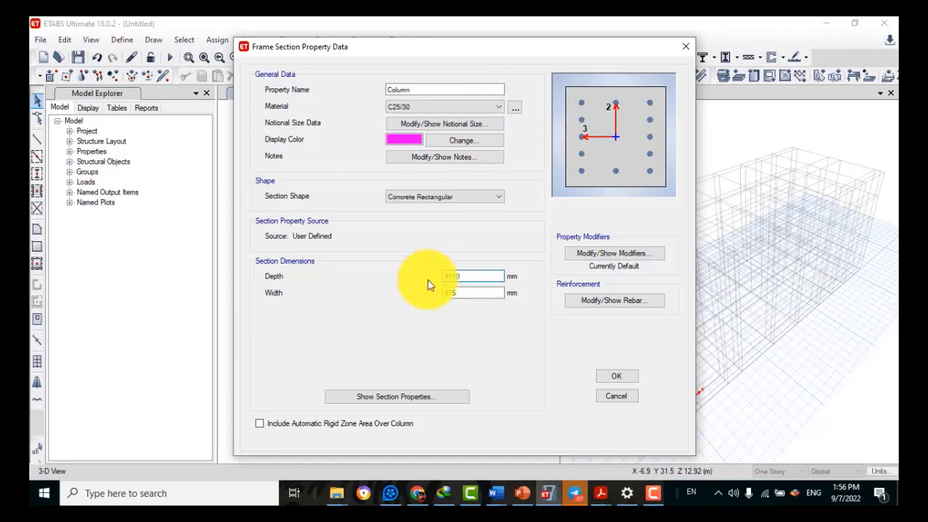
double_click(473, 292)
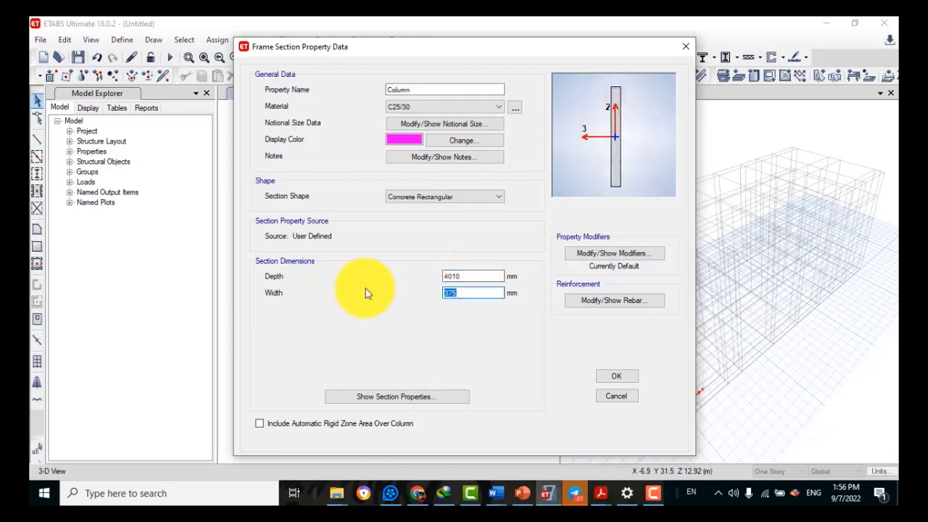
text(400)
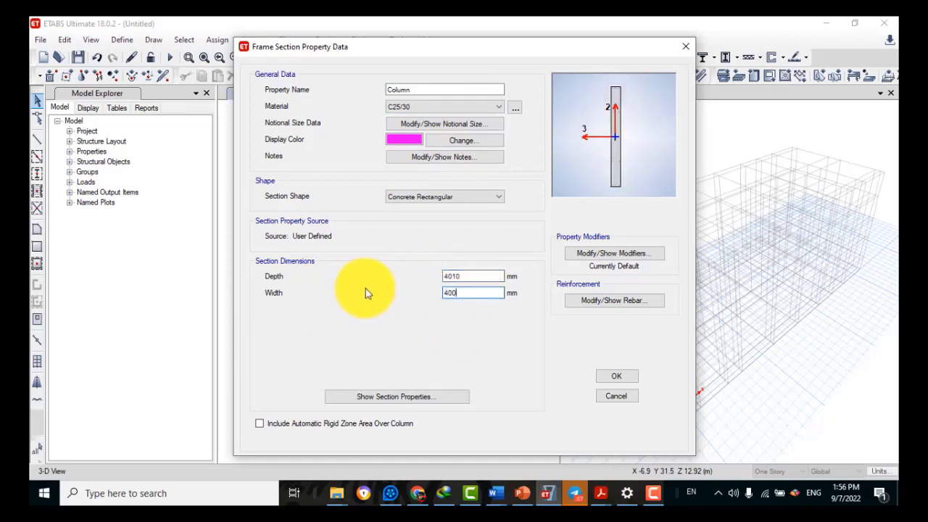
key(BackSpace)
click(464, 292)
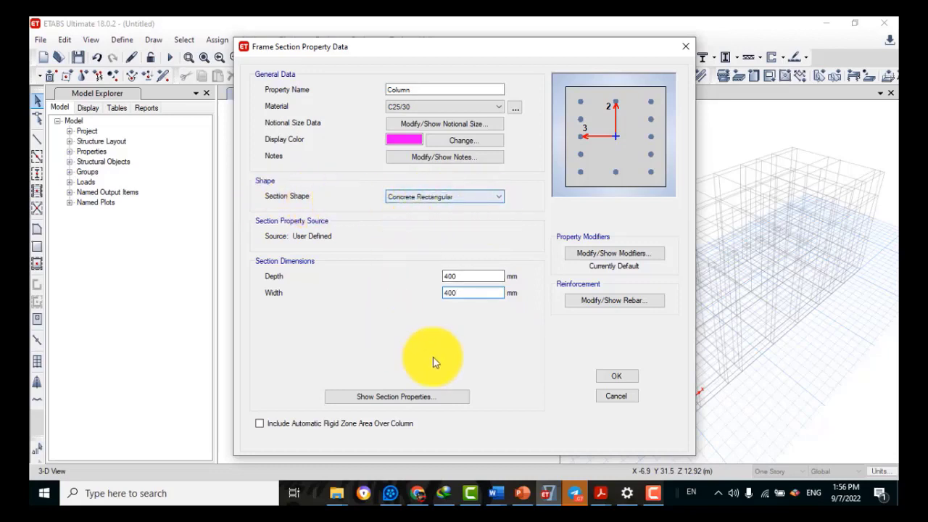
Give the Column 25 mm clear cover with S450 longitudinal and confinement bars
click(593, 307)
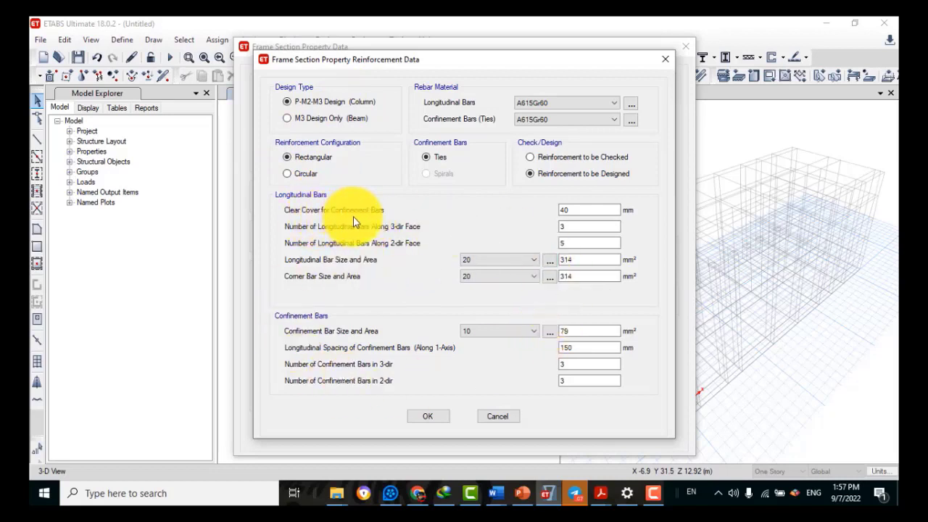
double_click(573, 209)
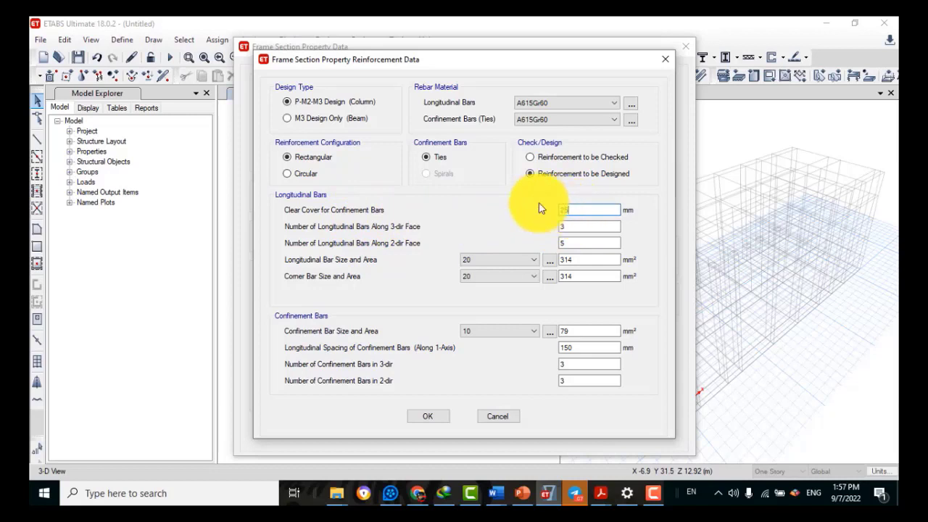
text(25)
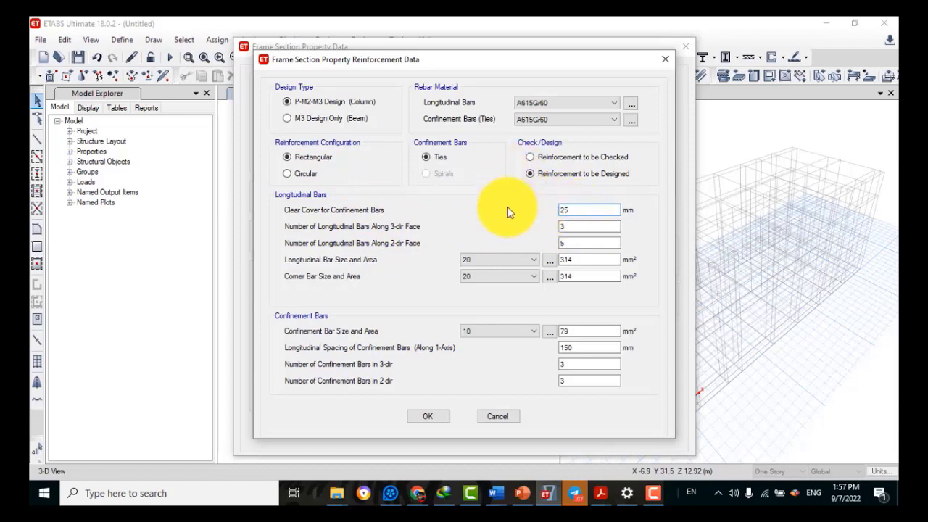
click(631, 103)
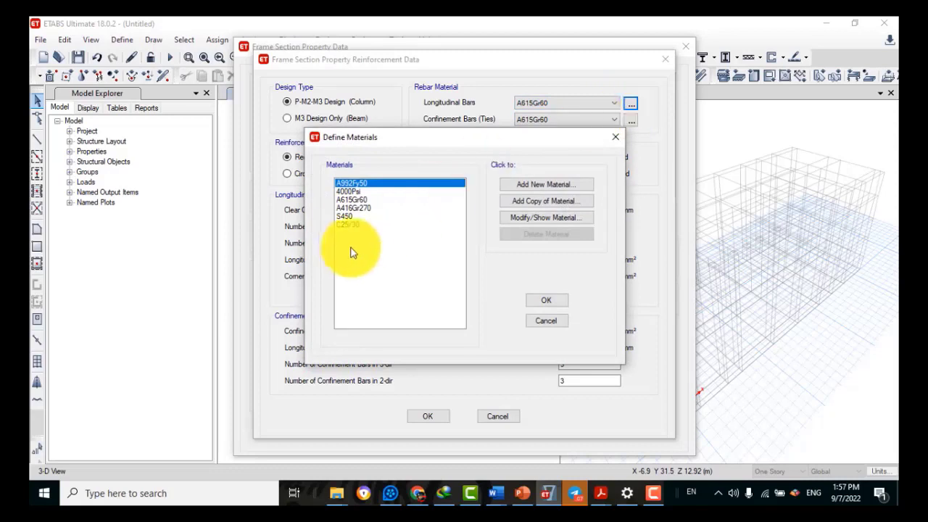
click(349, 216)
click(548, 302)
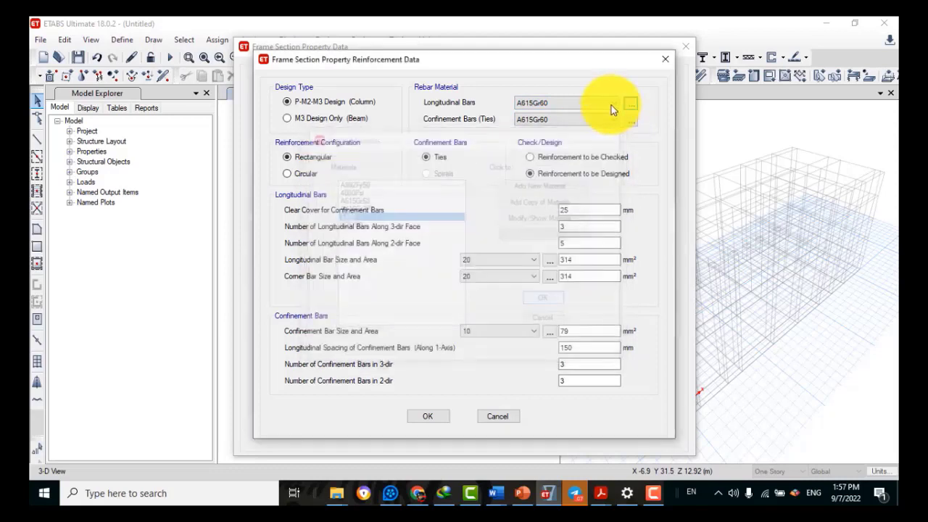
click(611, 105)
click(567, 136)
click(596, 122)
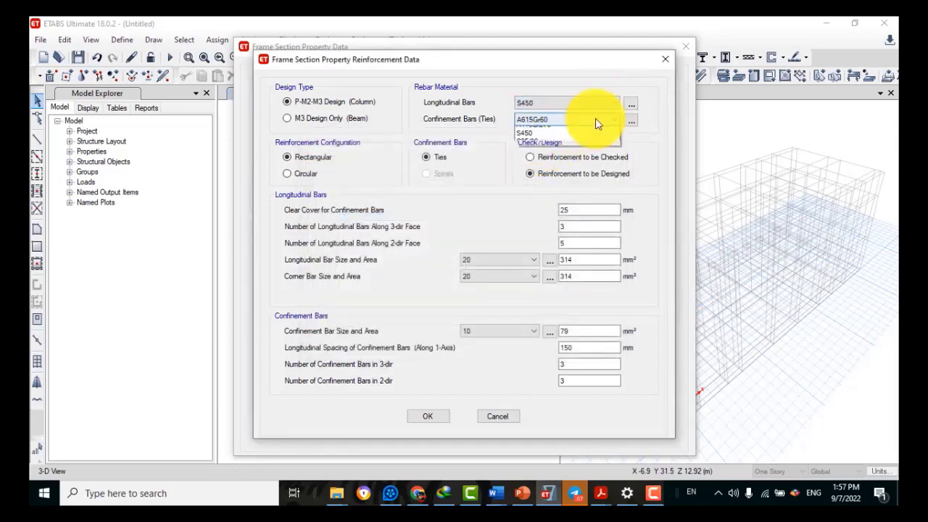
click(537, 160)
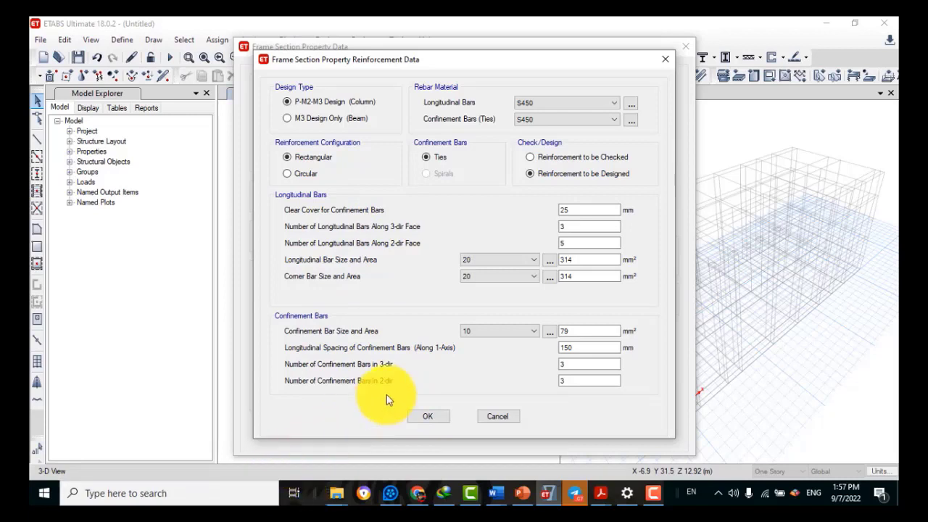
click(434, 416)
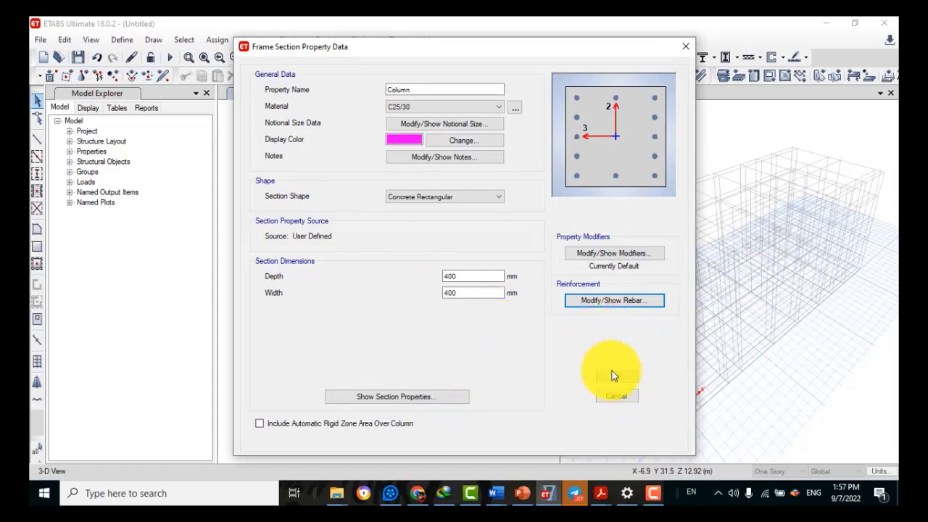
Accept the Column section and close Frame Properties with Column, Grade beam, Typical beam defined
click(611, 372)
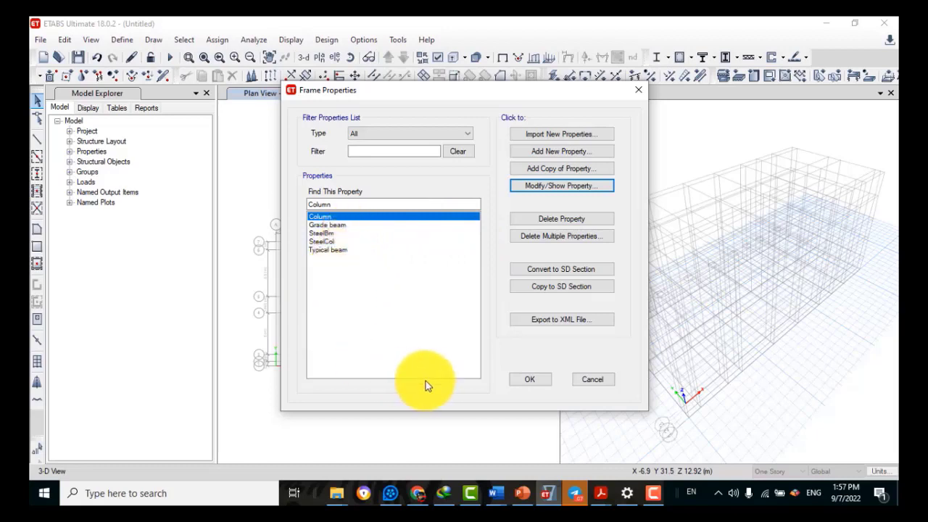
click(541, 380)
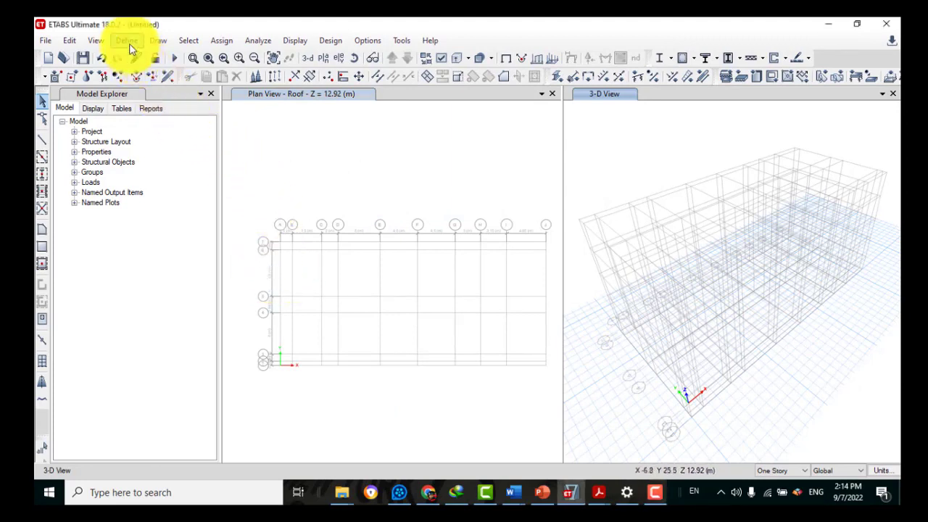
Open the existing Slab1 slab section (4000Psi, Shell-Thin, 200 mm) for editing as Slab
click(129, 44)
mouse_move(143, 76)
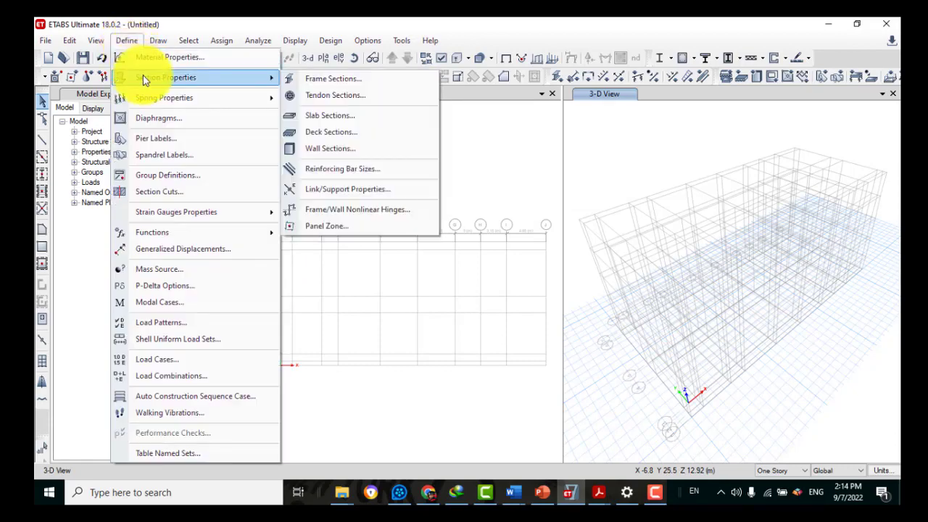
click(306, 122)
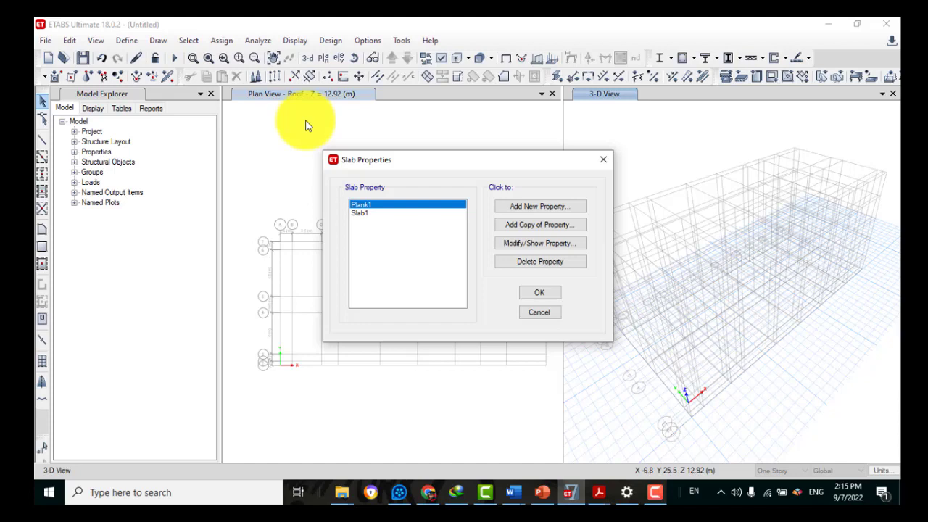
click(365, 215)
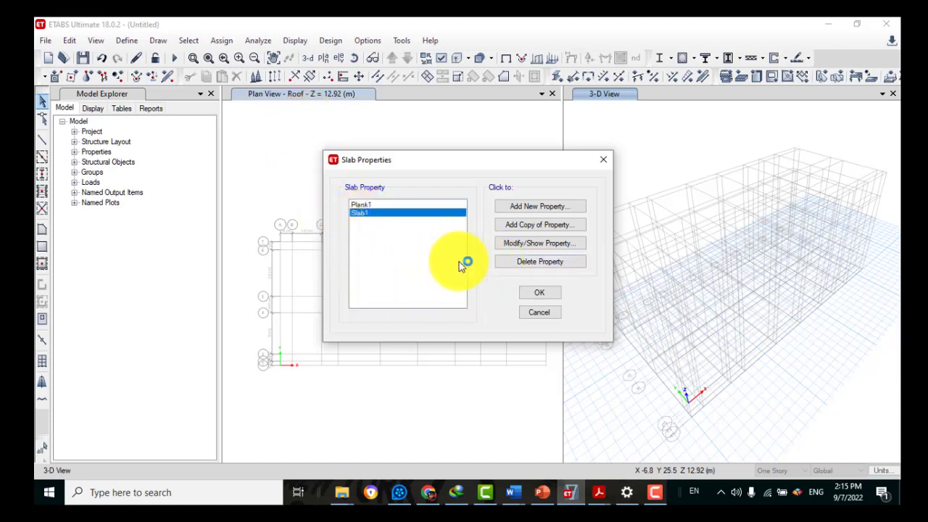
click(560, 230)
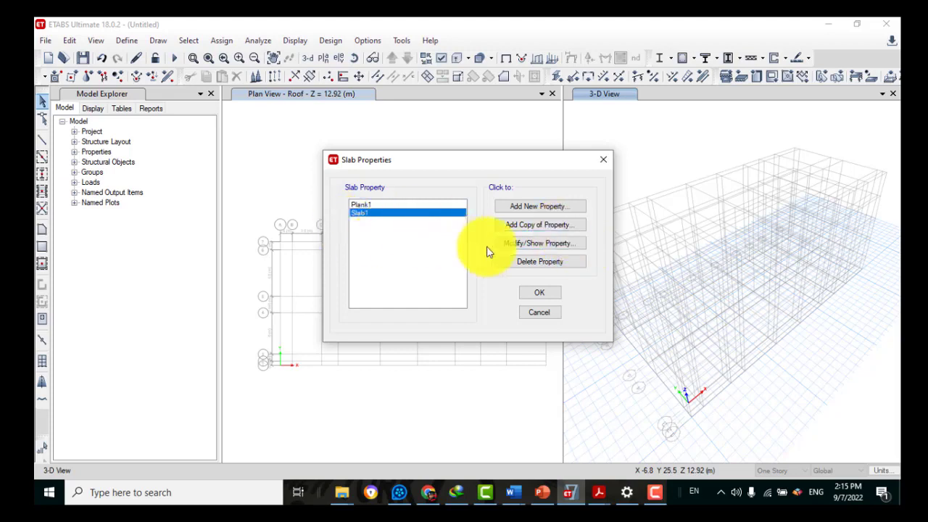
click(526, 247)
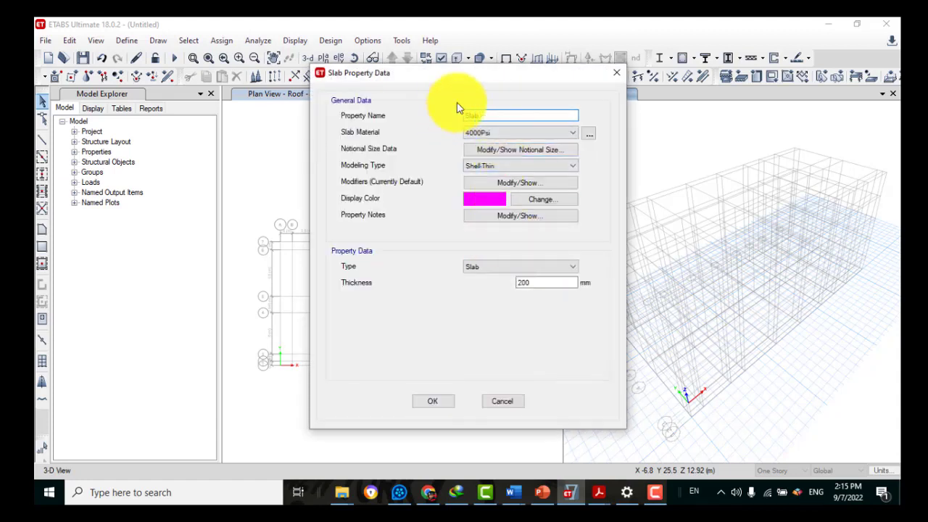
Set the slab material to C25/30, keep Shell-Thin and Slab type, and change thickness to 150 mm
click(538, 136)
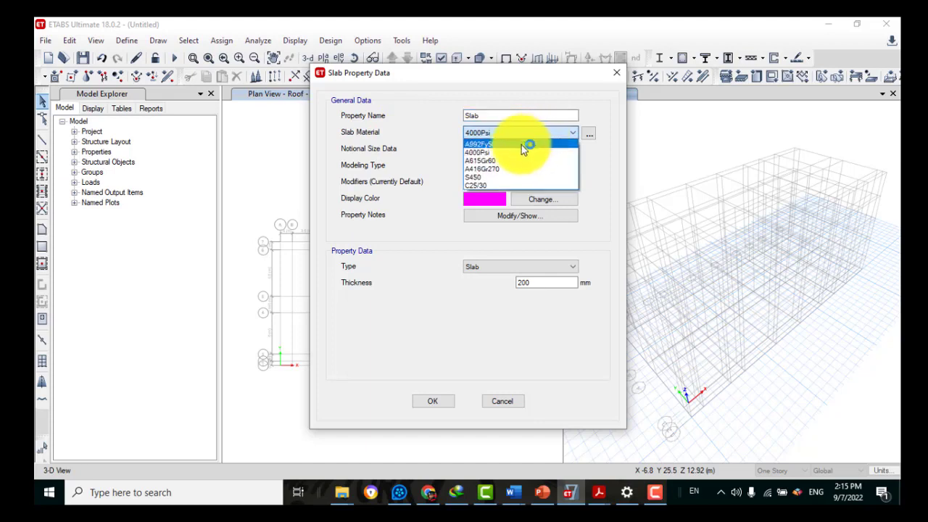
click(479, 185)
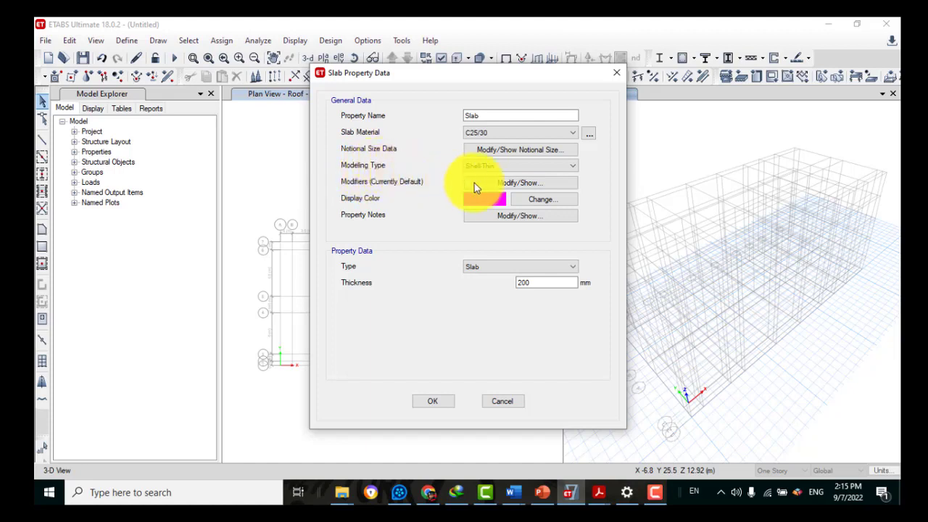
click(515, 167)
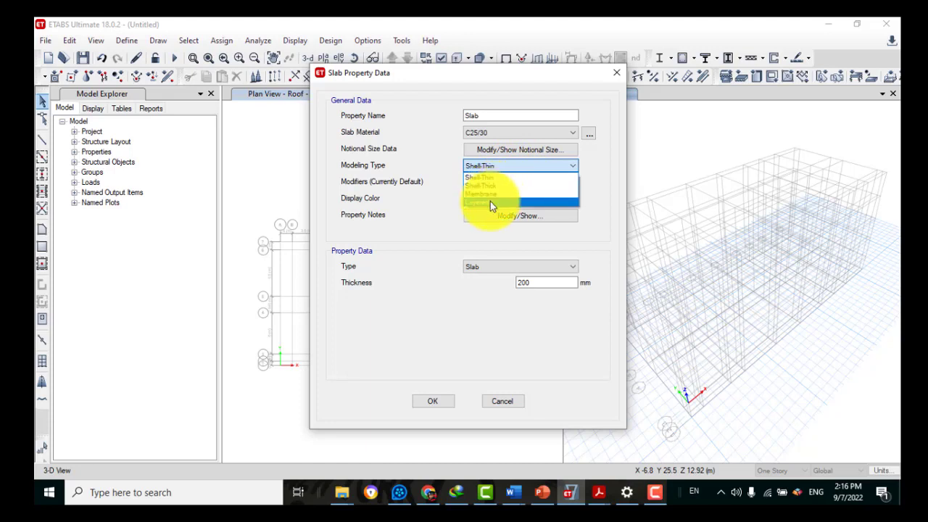
click(526, 168)
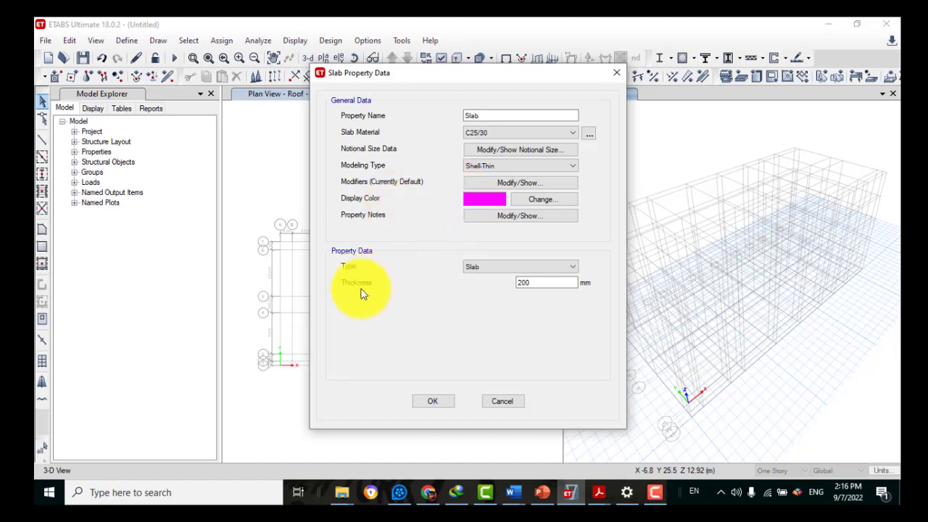
double_click(534, 282)
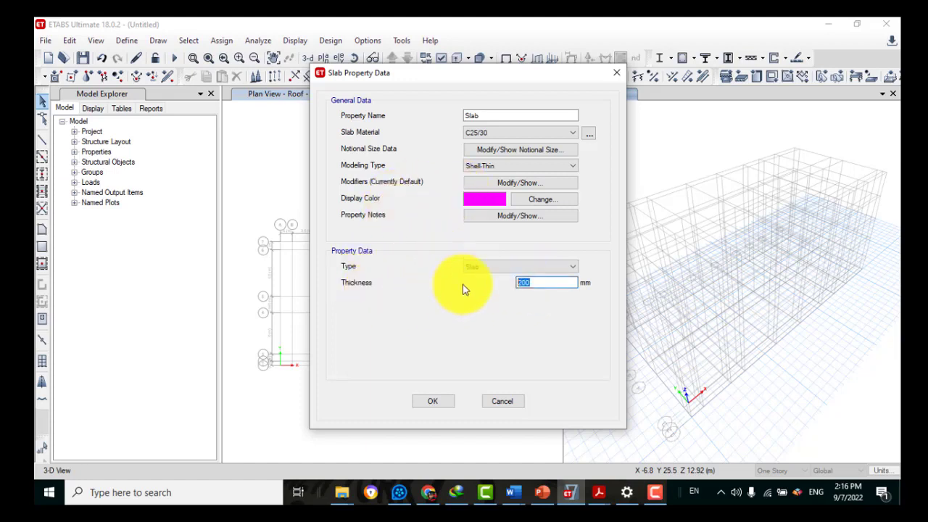
text(150)
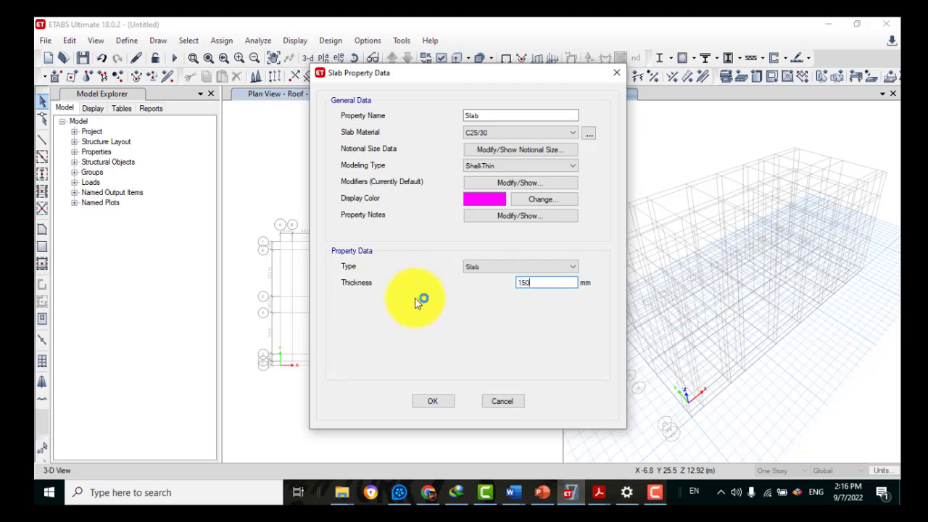
click(516, 269)
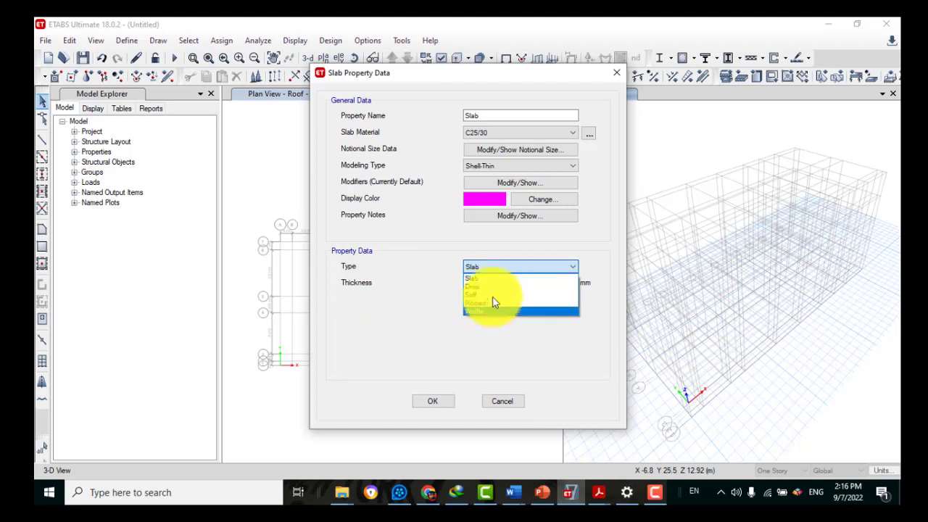
click(511, 259)
click(521, 285)
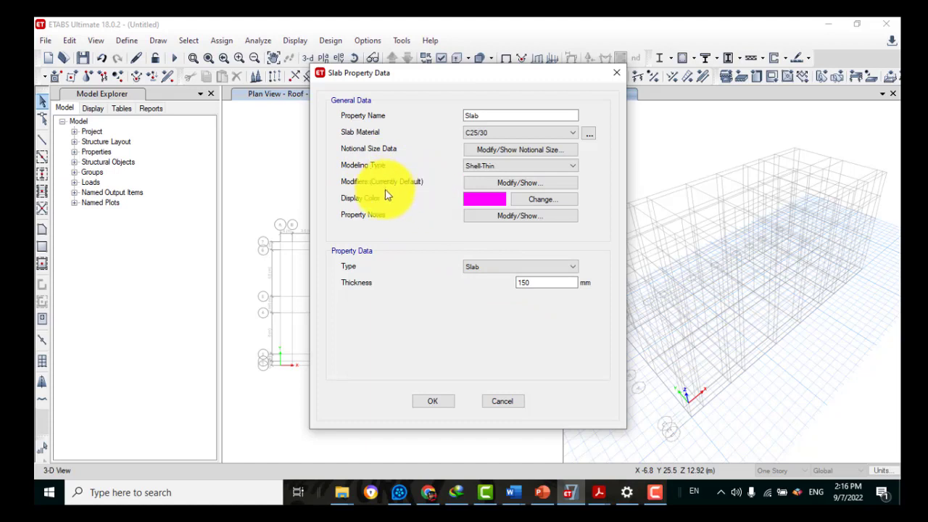
Set the slab's membrane f11, f22, f12 and bending m11, m22, m12 modifiers to 0.05
click(486, 190)
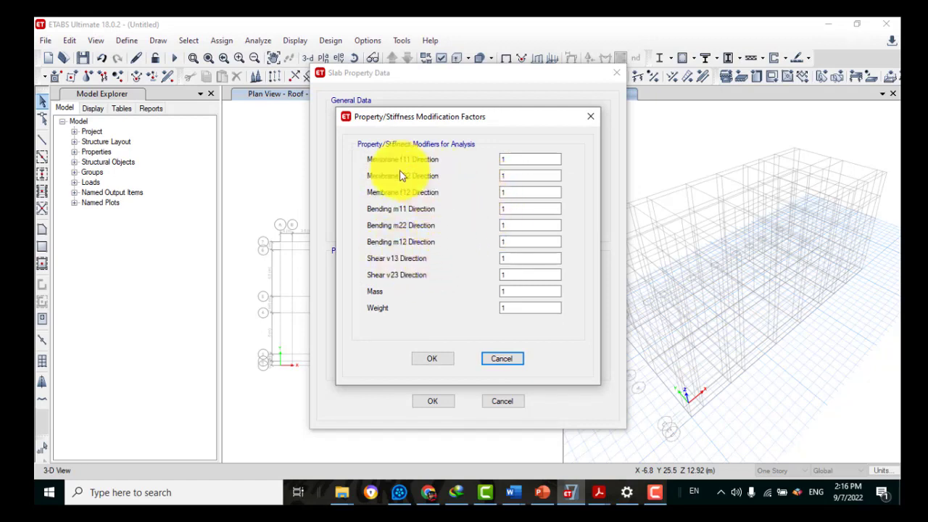
click(509, 159)
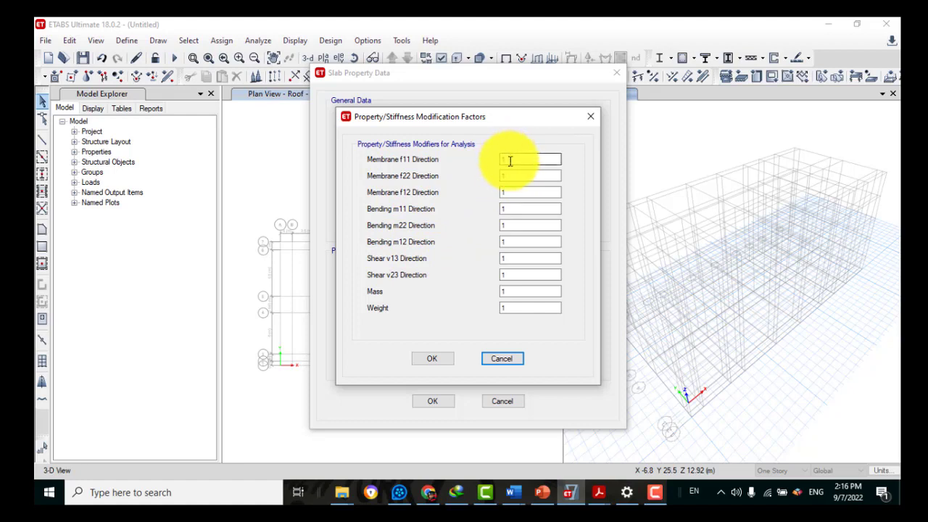
double_click(510, 159)
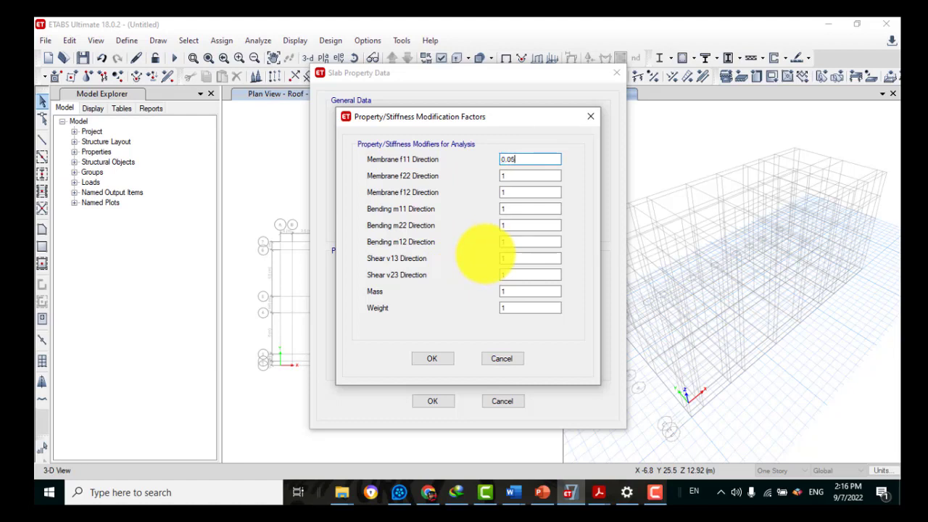
double_click(504, 176)
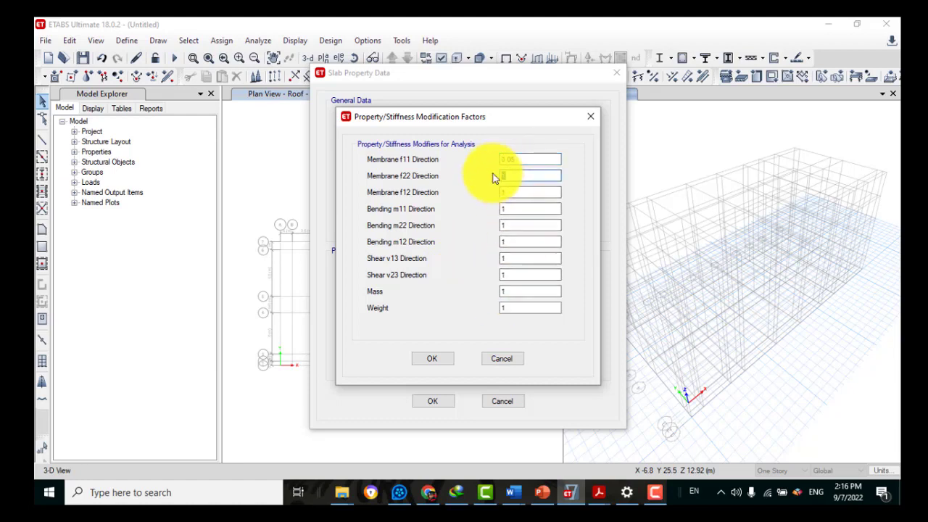
key(Tab)
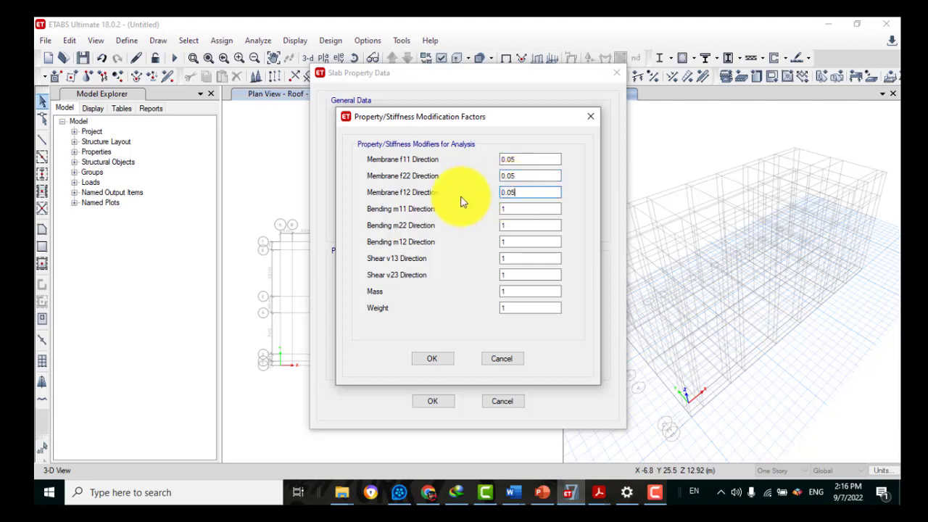
drag(514, 208, 494, 209)
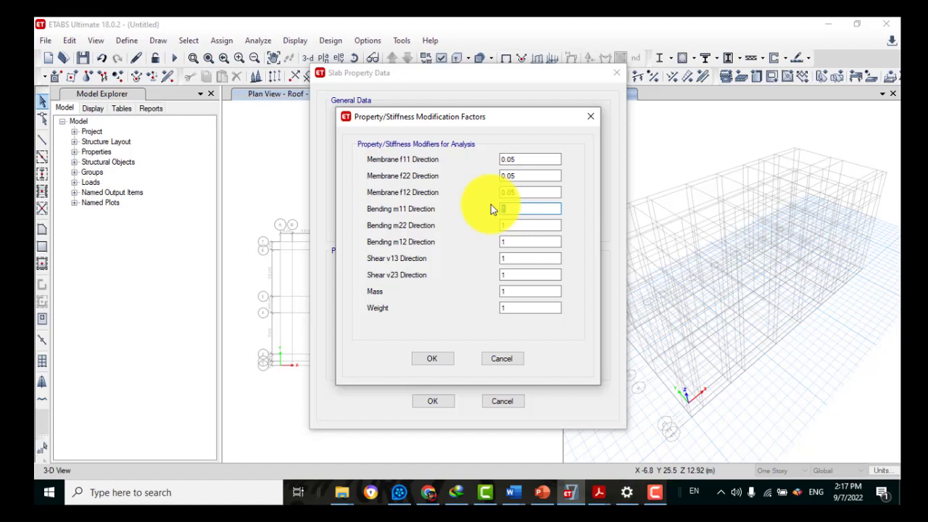
key(Tab)
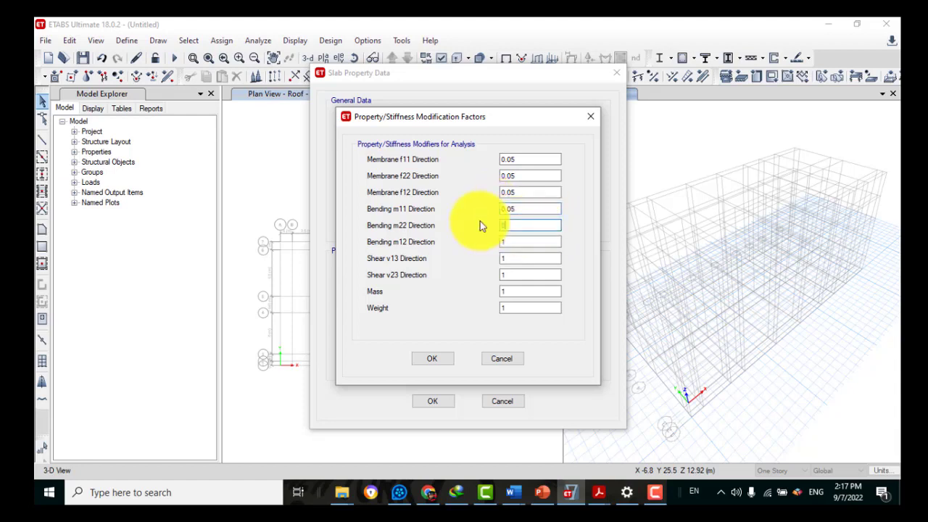
text(0.05)
click(499, 242)
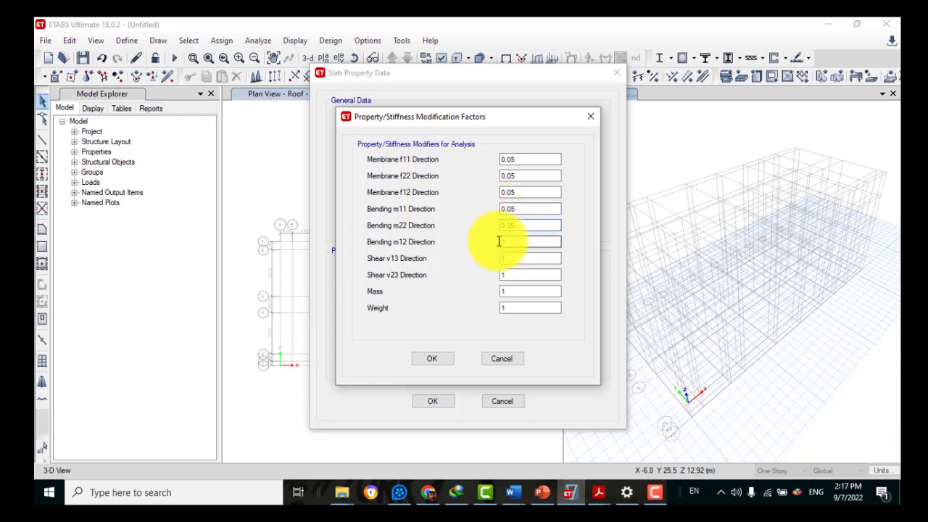
key(Tab)
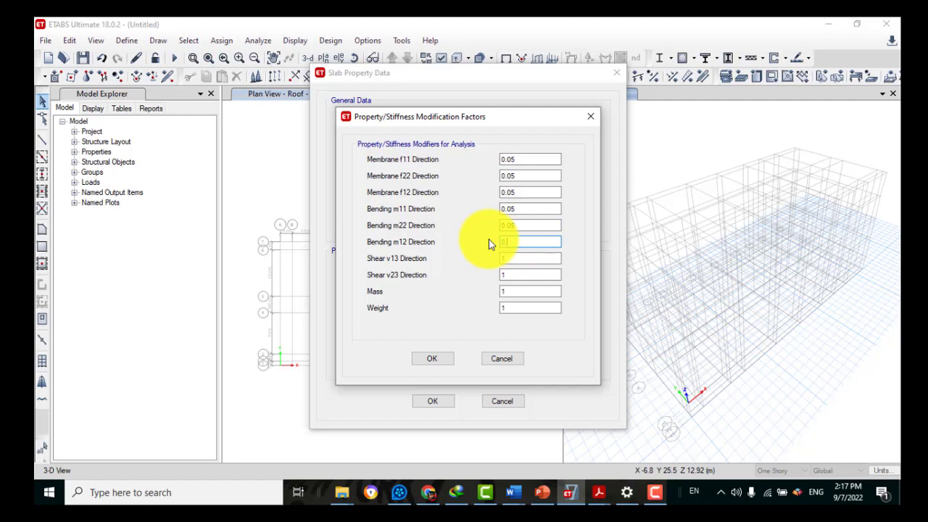
text(0.05)
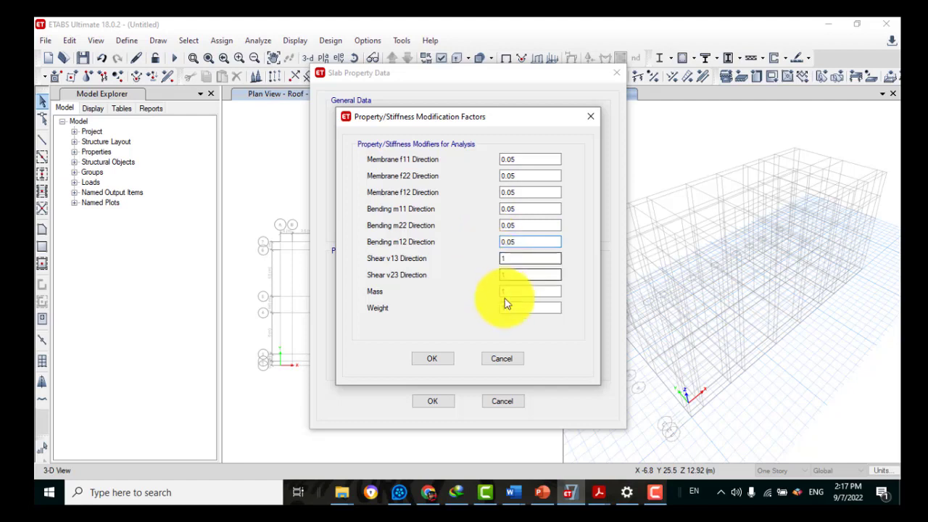
click(508, 275)
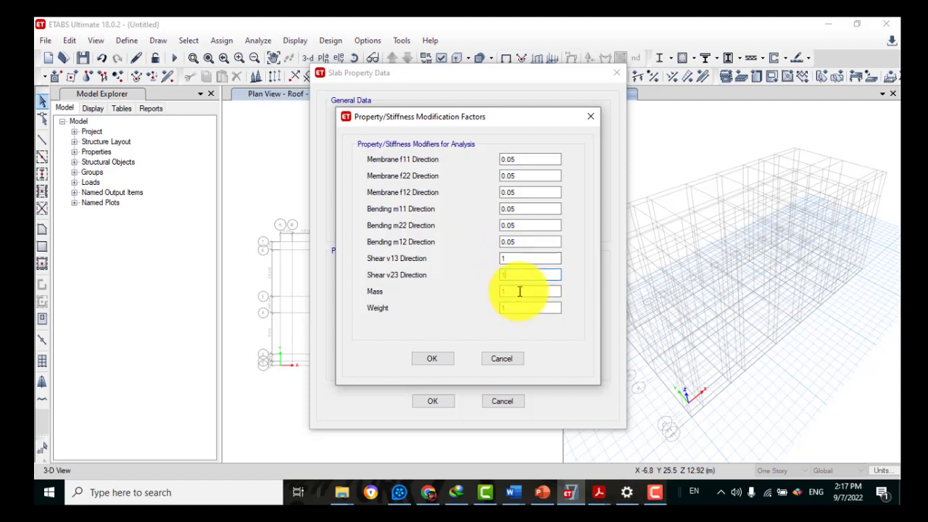
Accept the stiffness modifiers, the Slab property data and the slab properties list
click(433, 355)
click(434, 400)
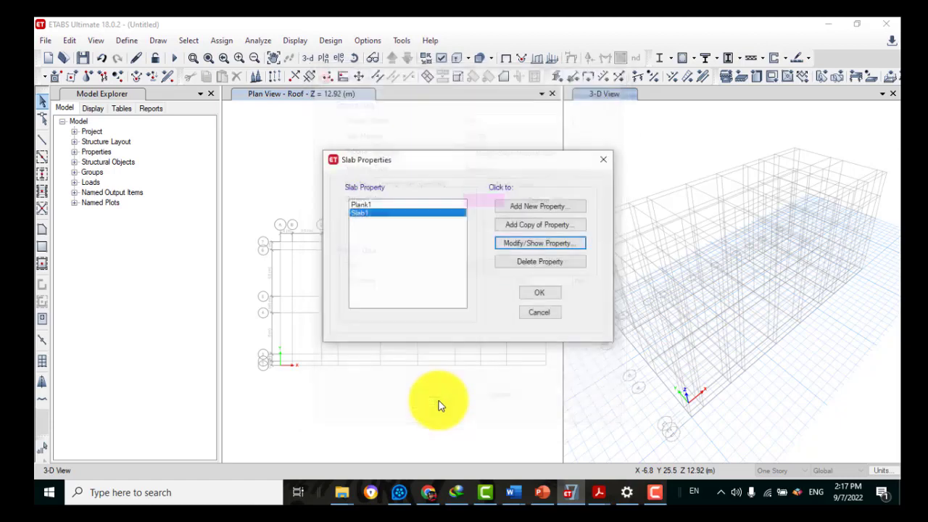
click(529, 292)
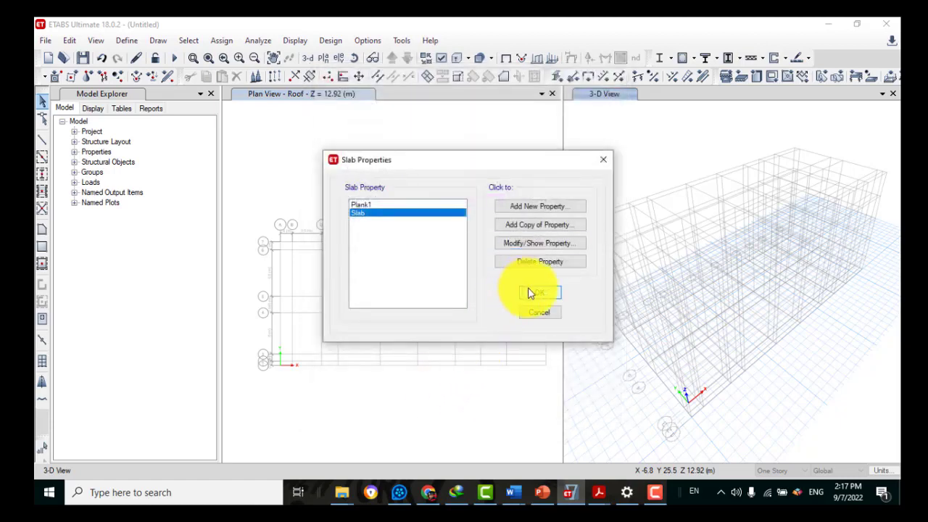
Change the story drawing option from One Story to All Stories
click(530, 292)
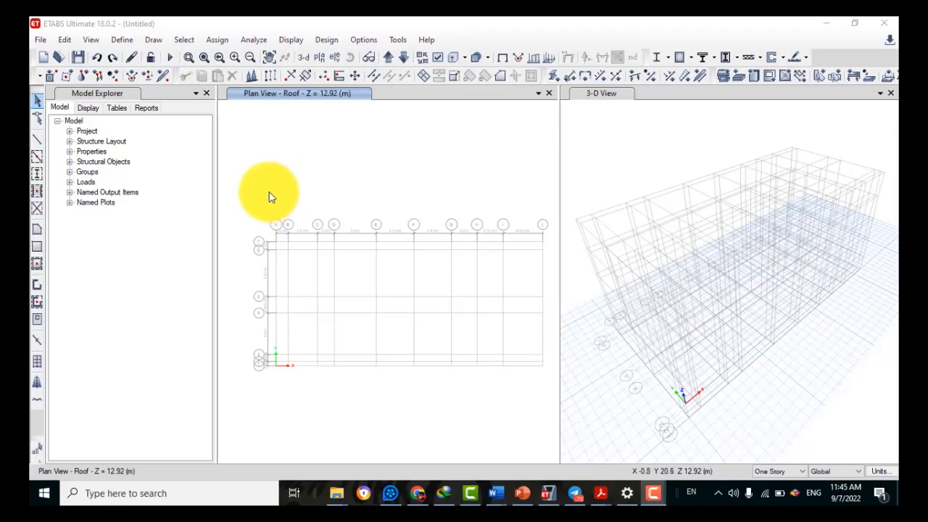
click(798, 471)
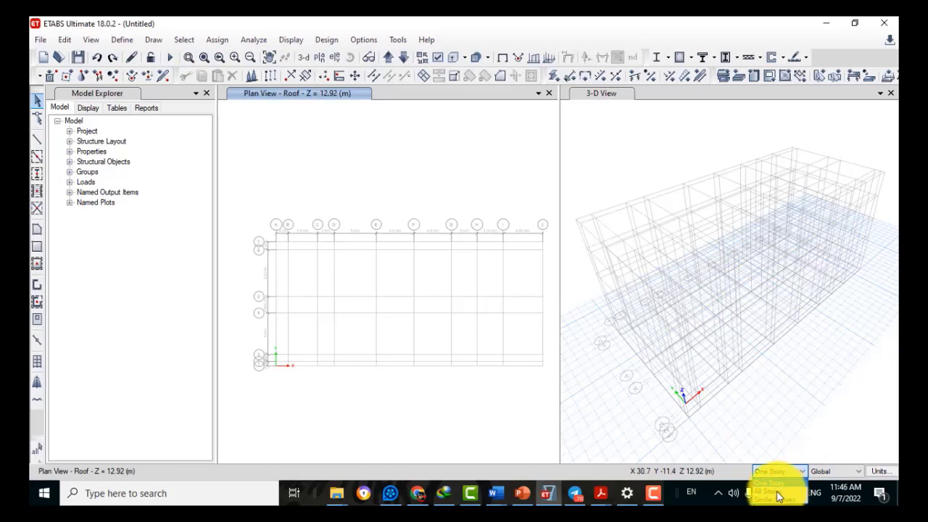
click(771, 491)
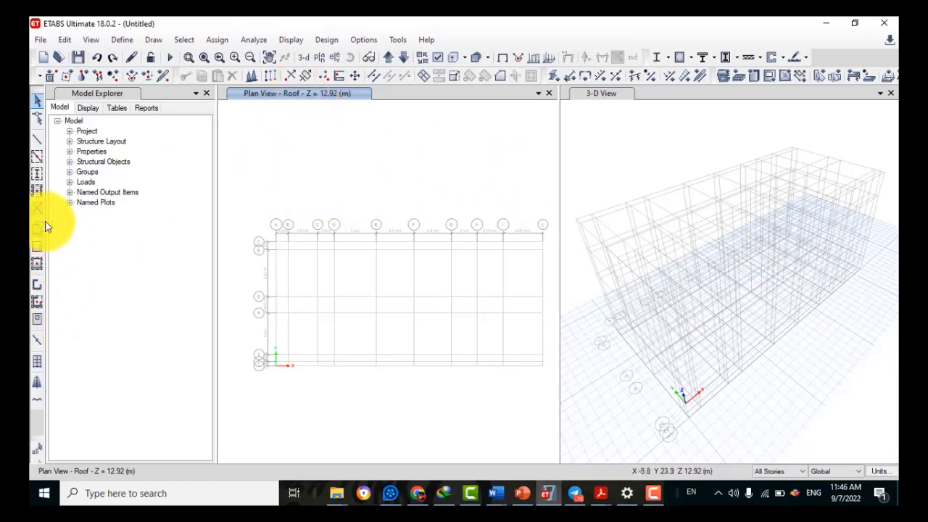
Start Quick Draw Columns using the Column section, then switch to the PowerPoint slides
click(36, 174)
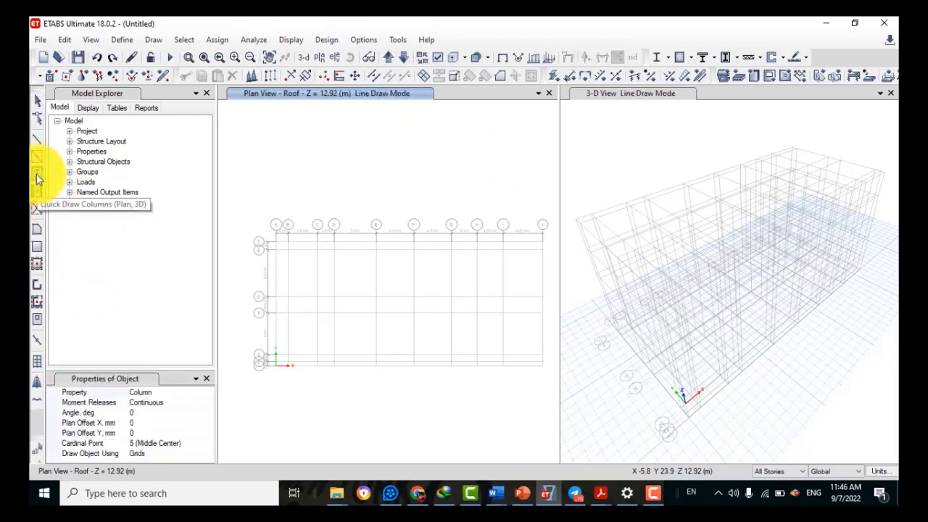
click(140, 390)
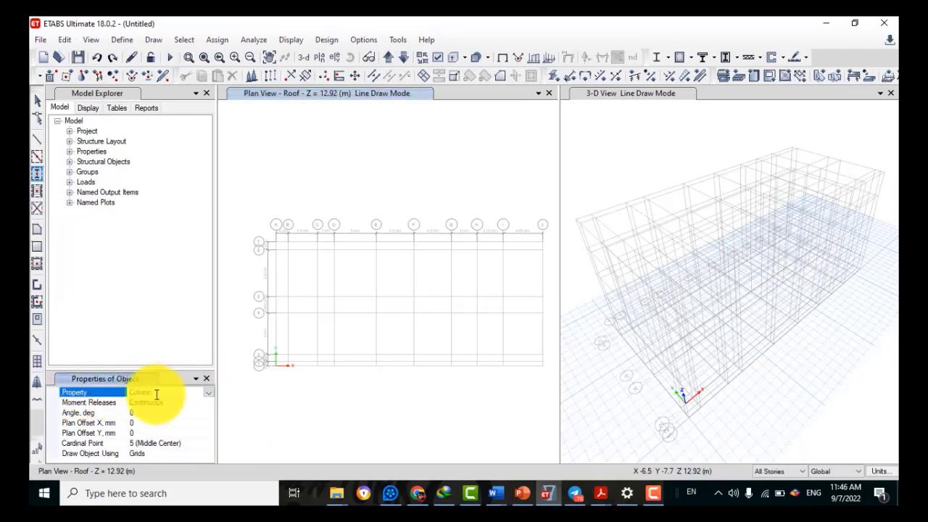
click(208, 393)
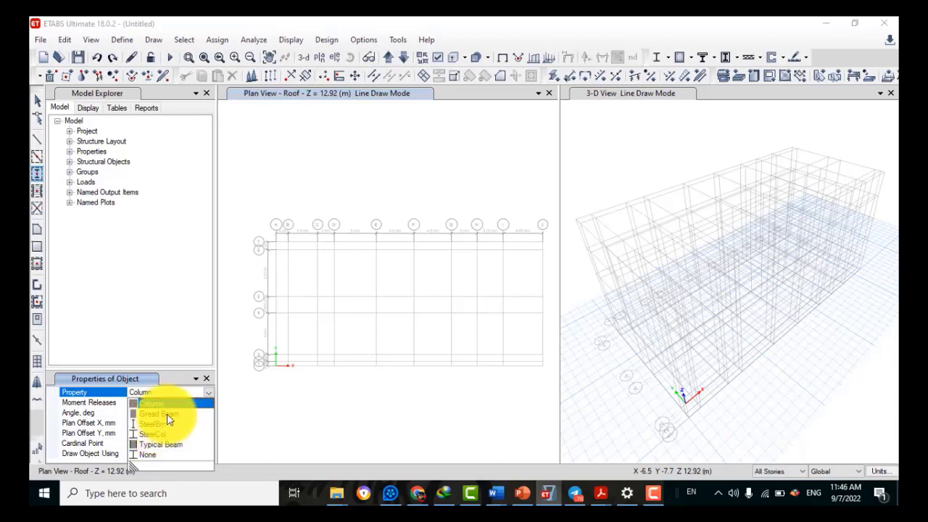
click(166, 392)
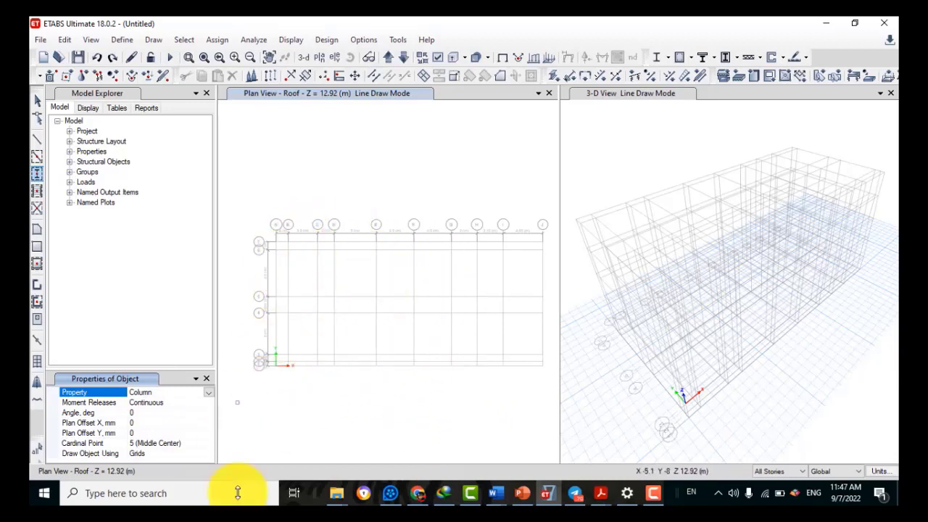
click(523, 496)
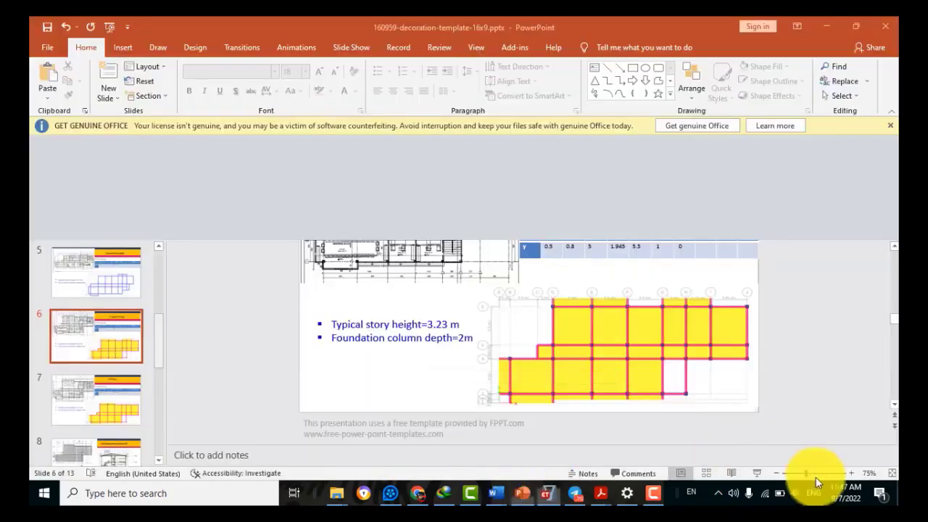
View the 1st and 2nd Floor slide as a full-screen slideshow, then return to ETABS
click(755, 473)
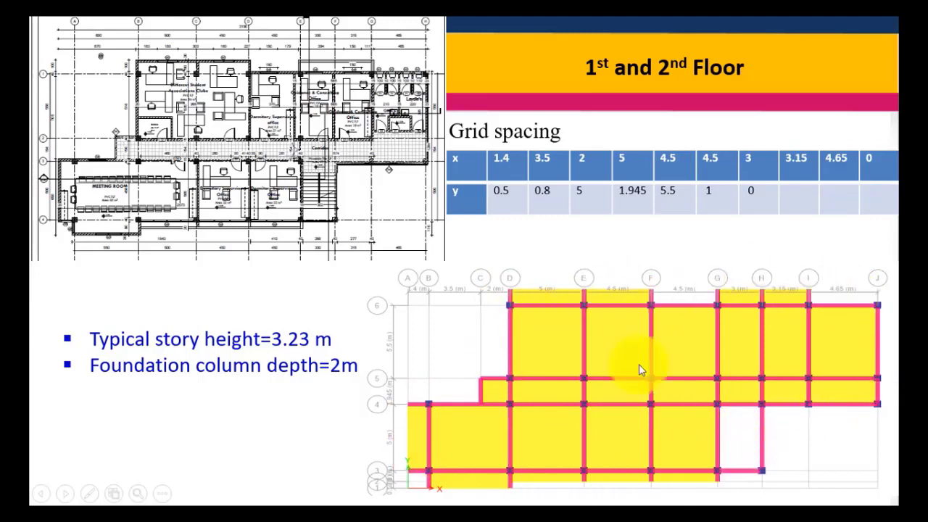
right_click(798, 442)
click(749, 435)
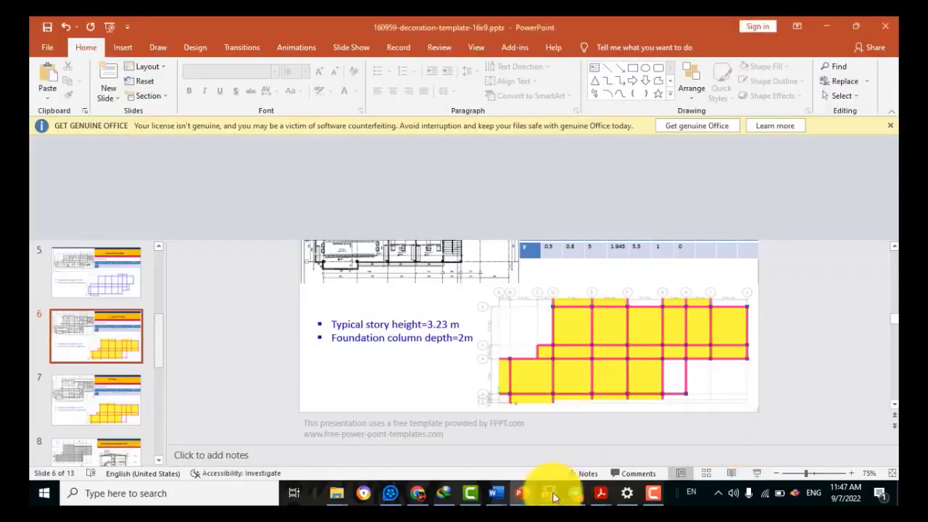
click(549, 496)
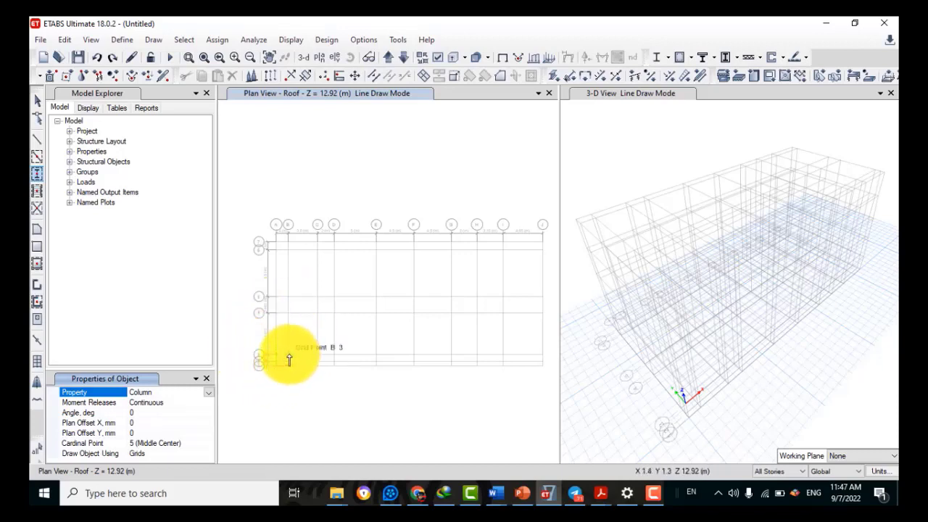
Place columns along grid line 3 at B3, D3, E3, F3, G3 and H3
click(287, 358)
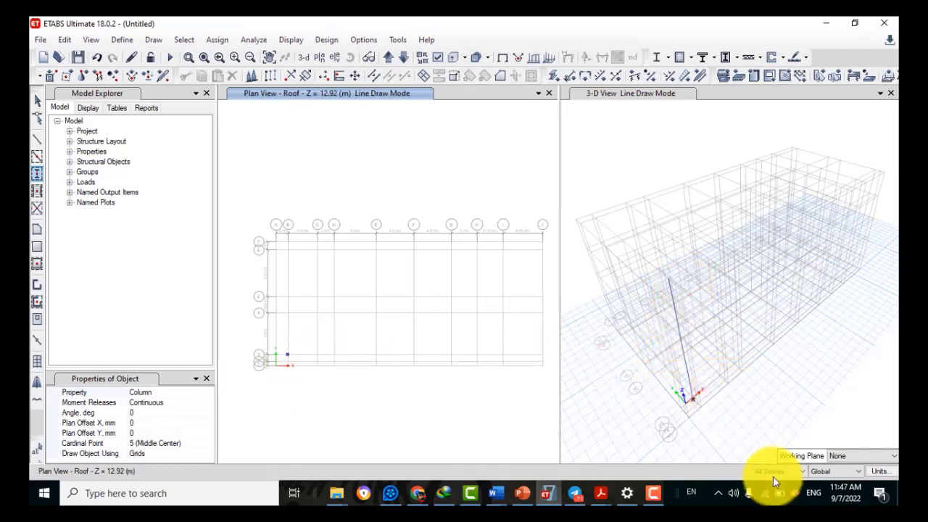
click(334, 355)
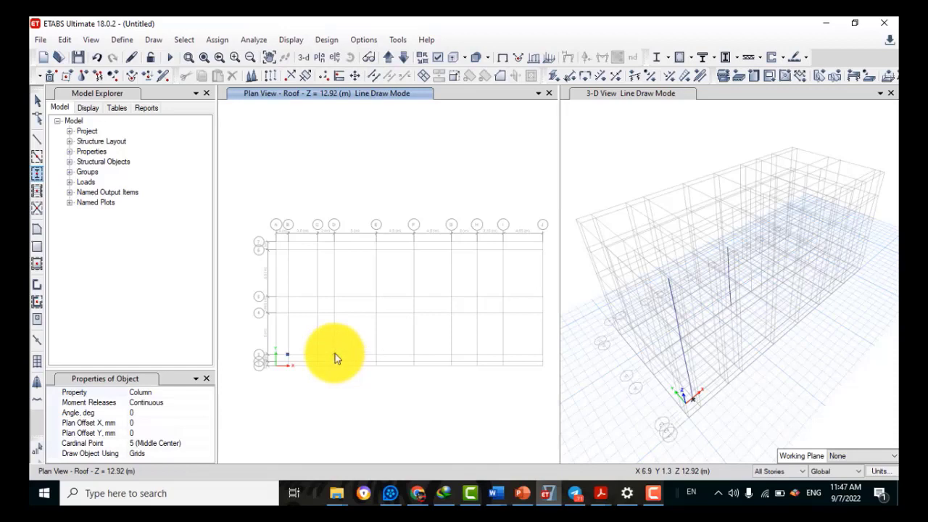
click(374, 355)
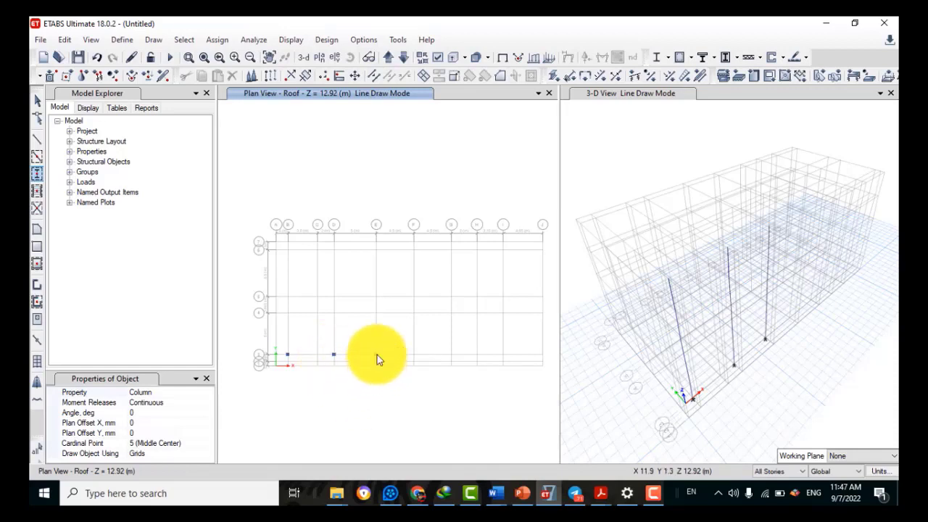
click(413, 356)
click(451, 355)
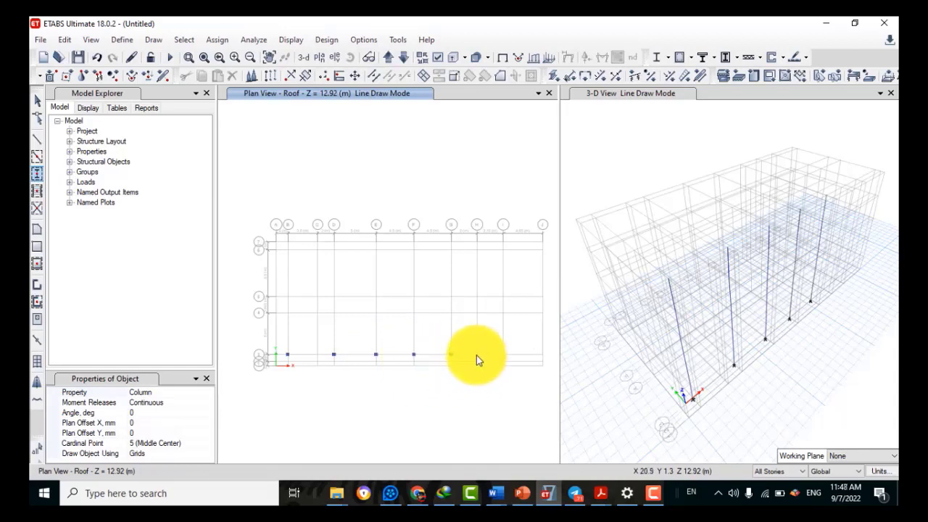
click(476, 356)
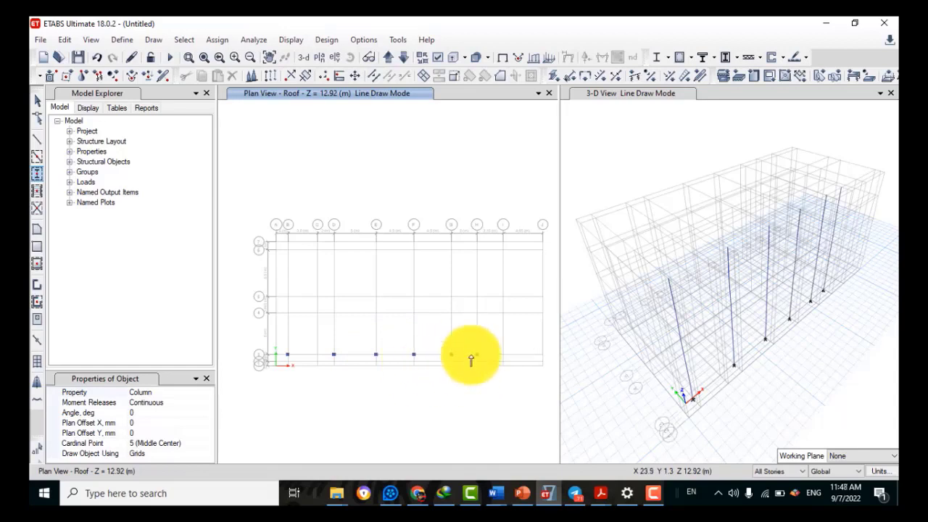
Place columns at H4, I4, J4, J5, J6 and along grid line 6
click(476, 312)
click(503, 311)
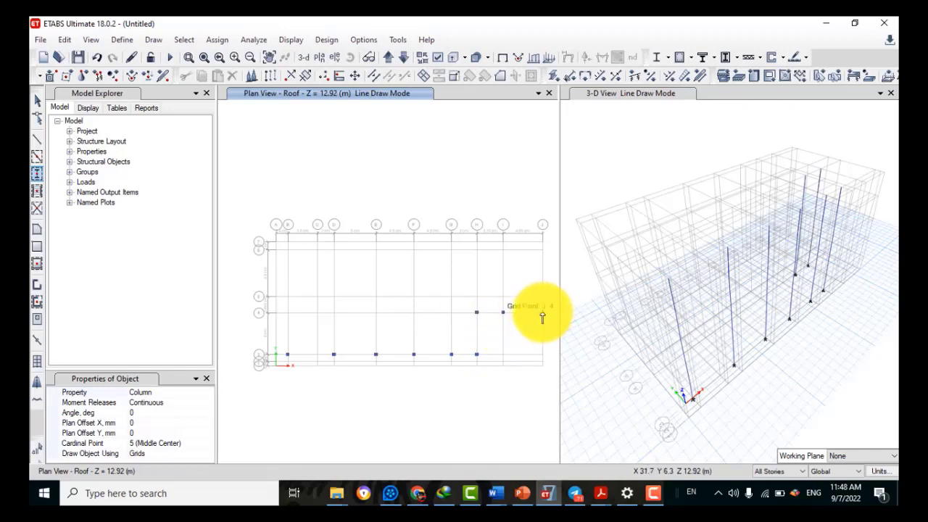
click(543, 313)
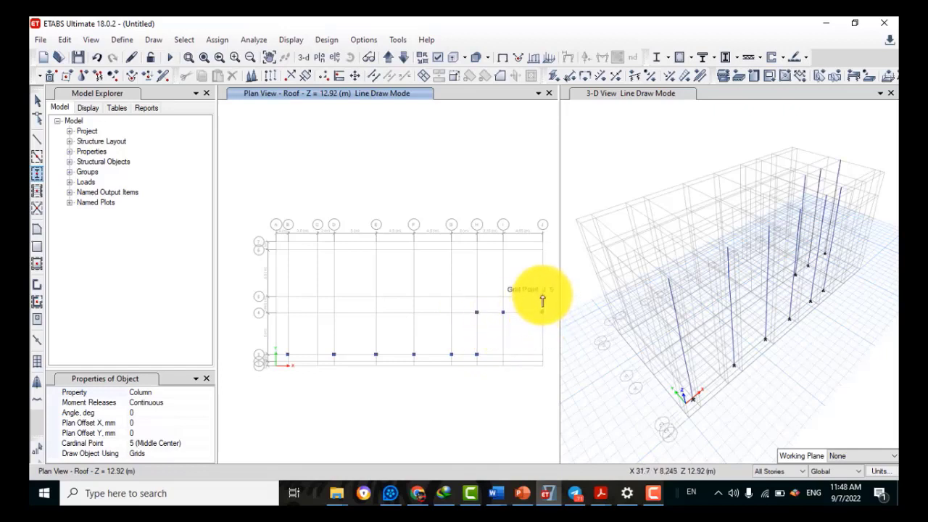
click(542, 297)
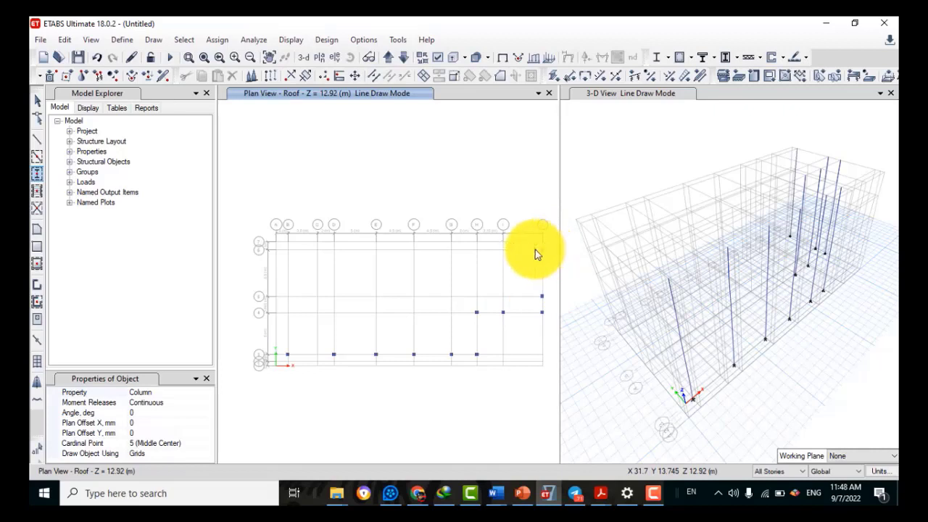
click(536, 251)
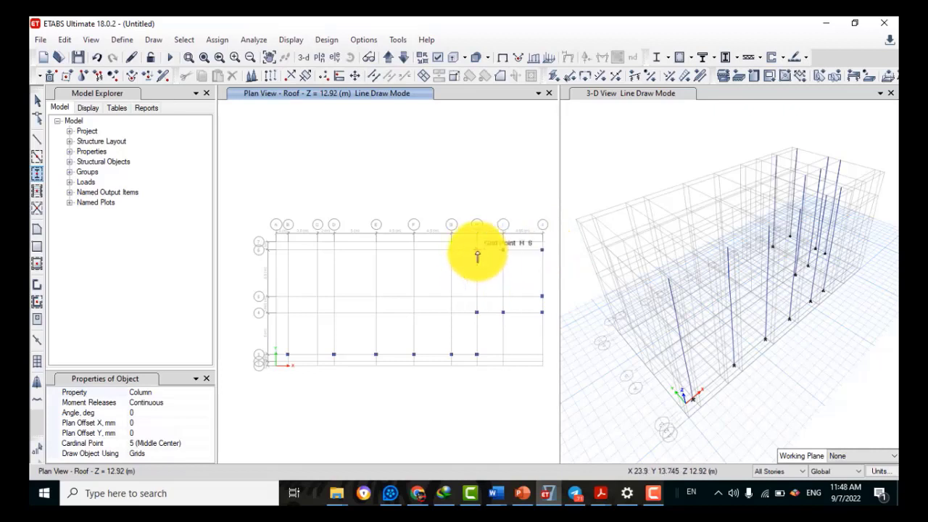
click(476, 251)
click(451, 251)
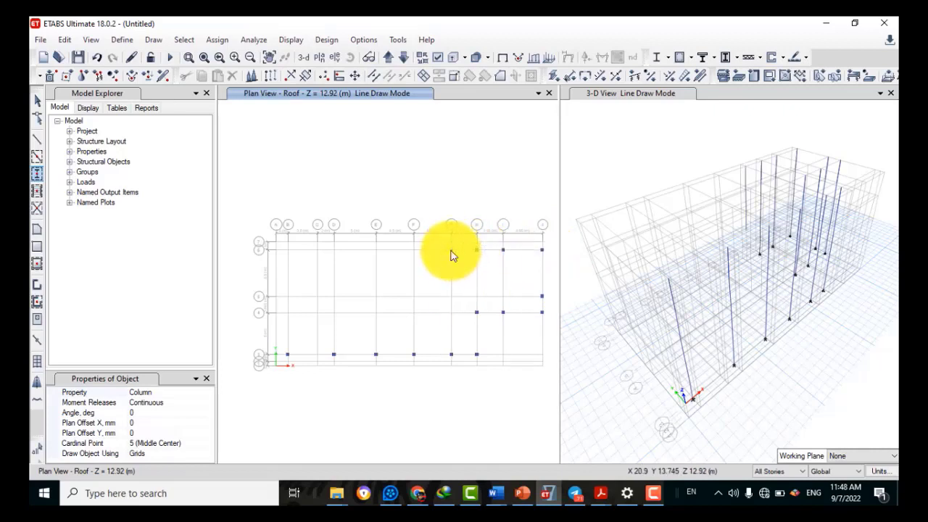
click(414, 251)
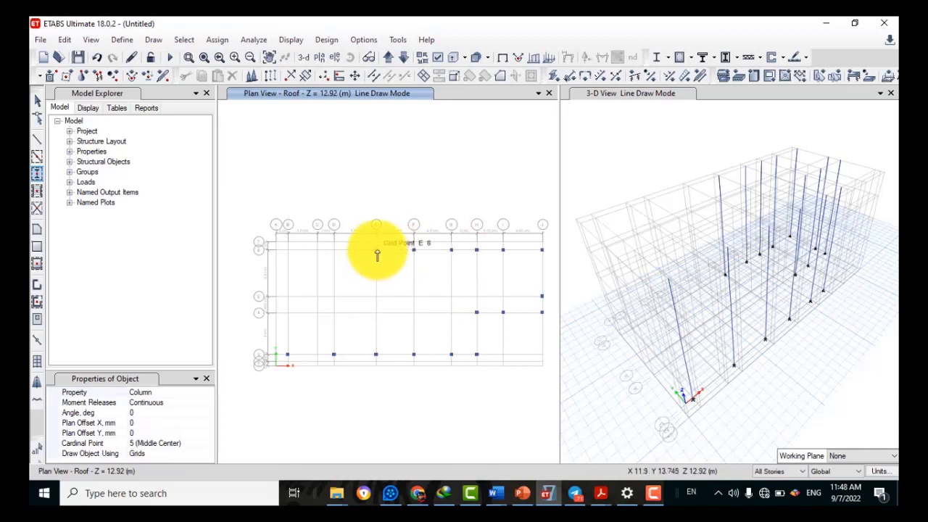
click(376, 251)
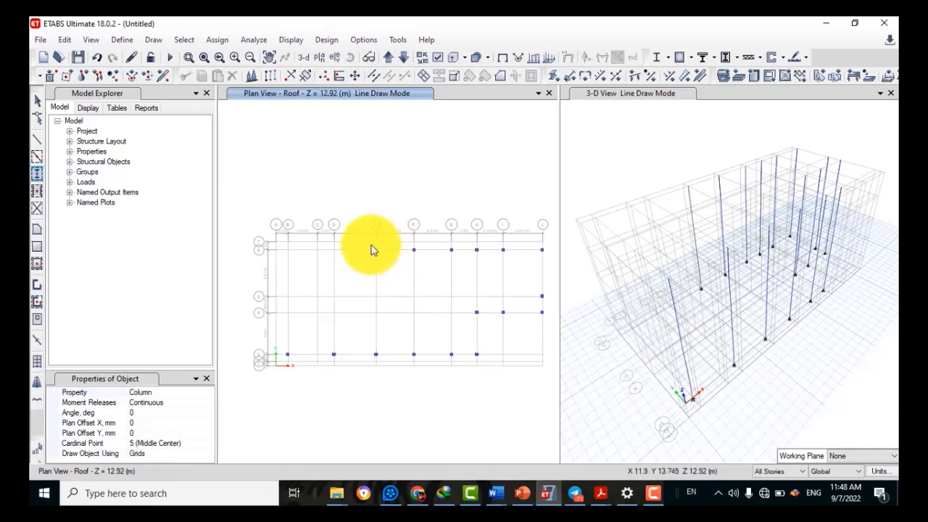
Place columns at D6, D5, D4, B4, E4, F4, E5, F5, G5 and I5, then stop drawing
click(334, 250)
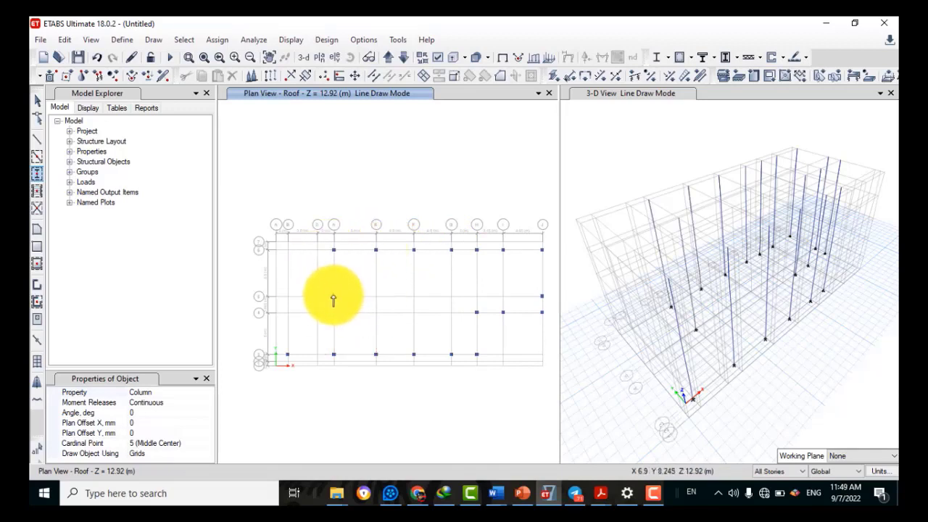
click(333, 296)
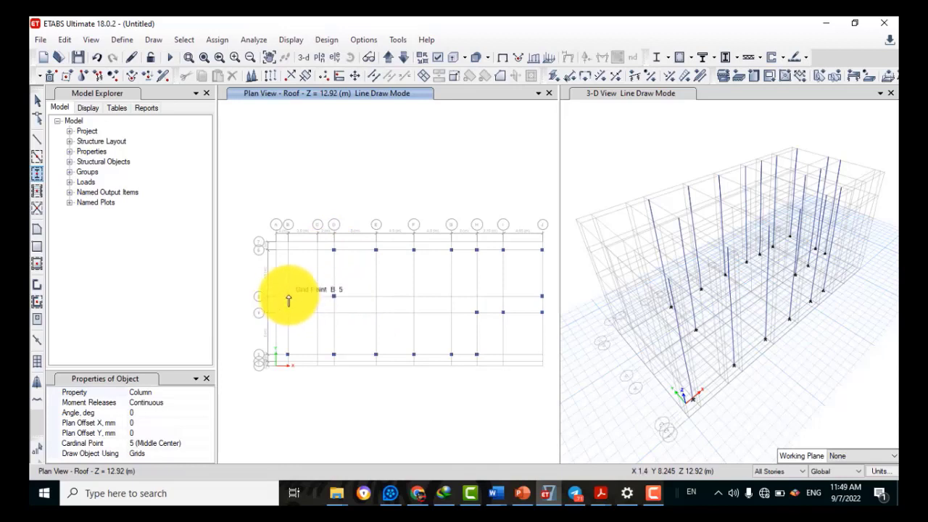
click(334, 313)
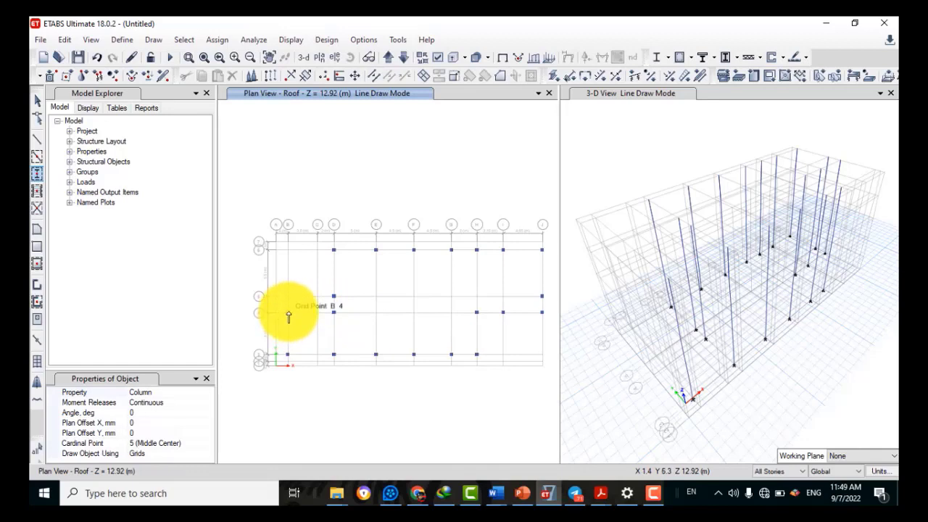
click(288, 313)
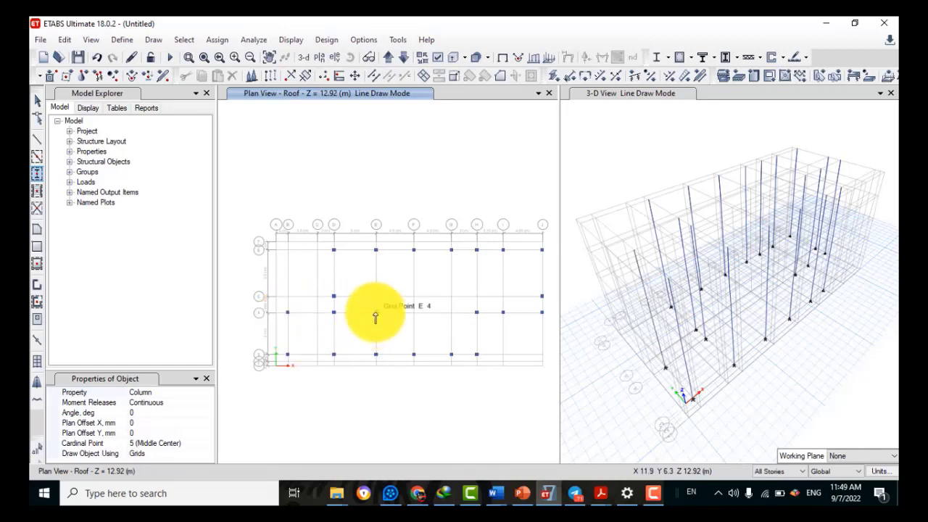
click(375, 312)
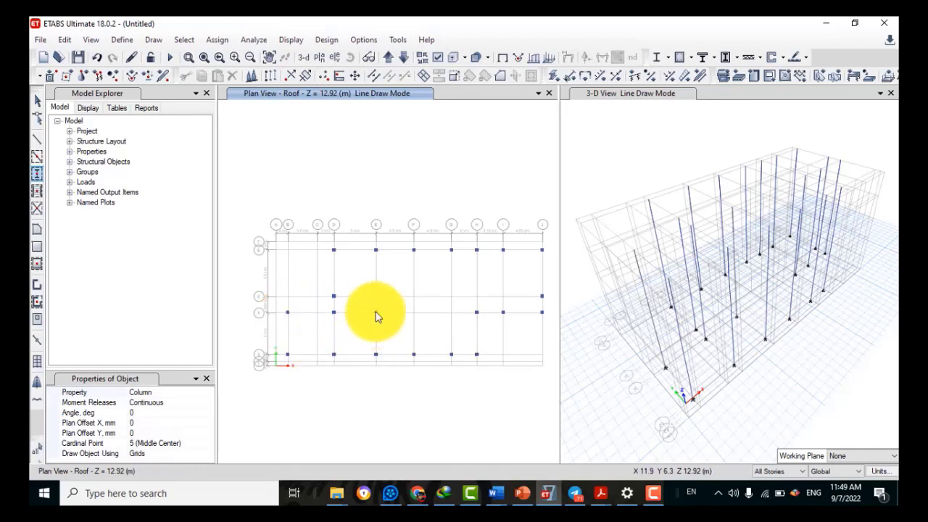
click(414, 312)
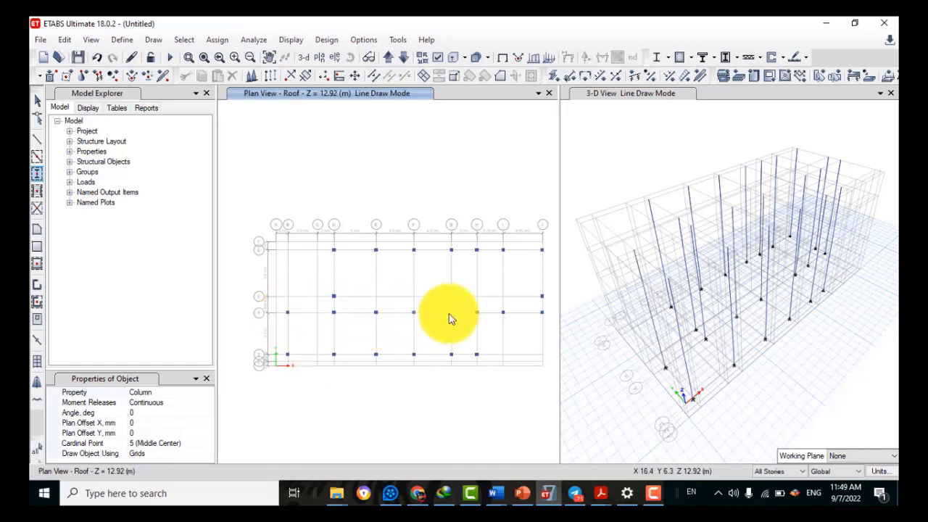
click(375, 297)
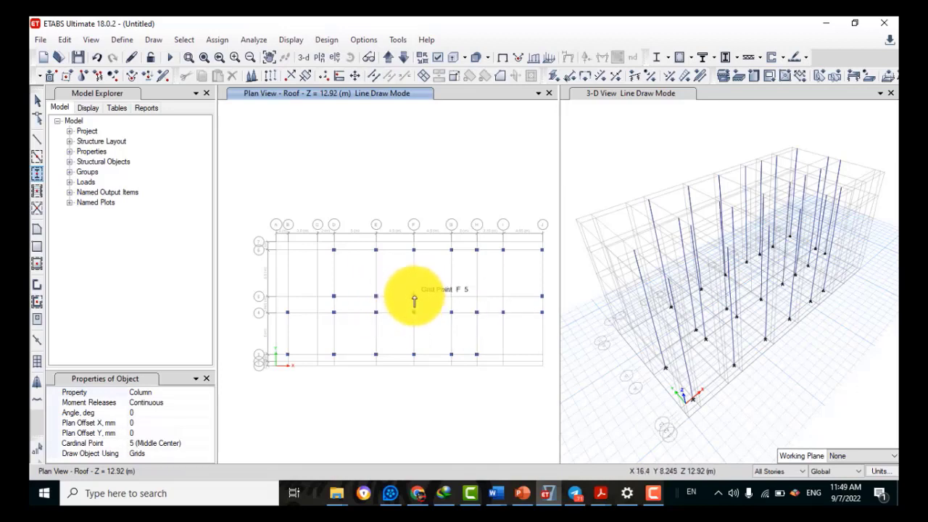
click(414, 298)
click(451, 297)
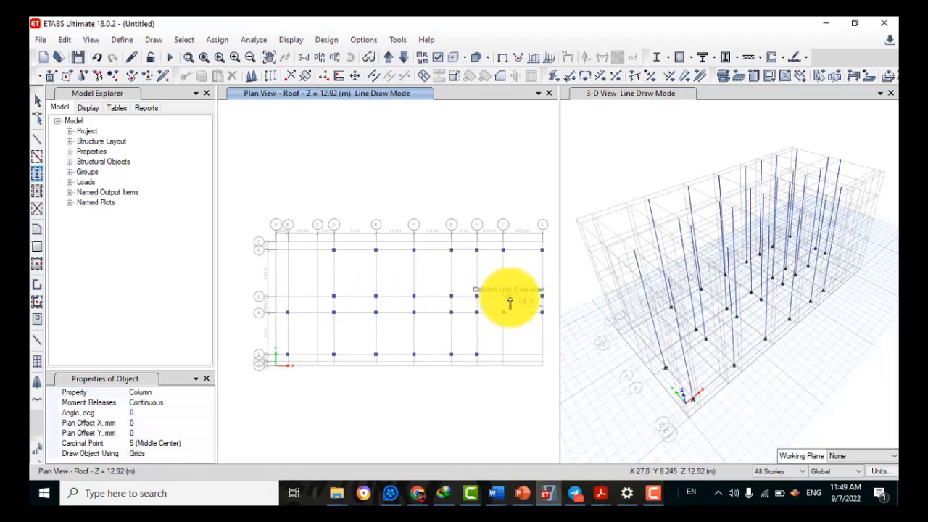
click(503, 298)
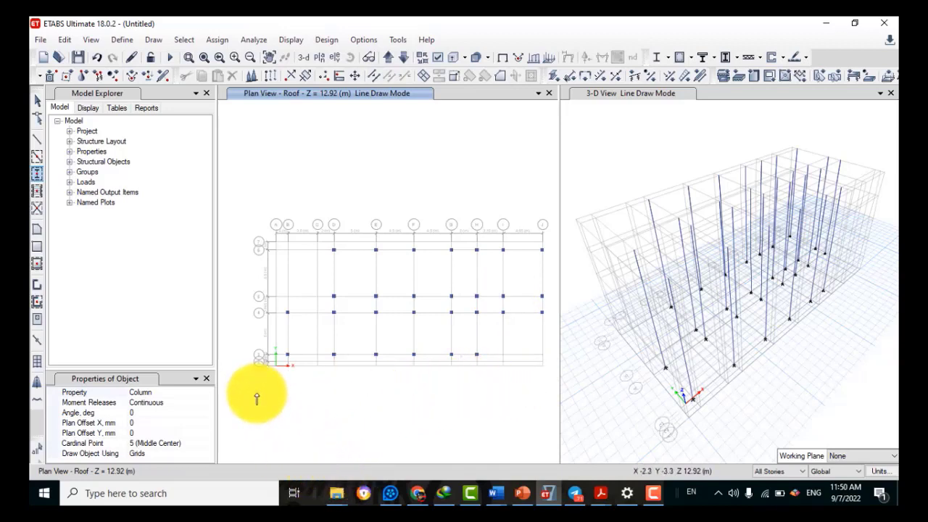
click(208, 381)
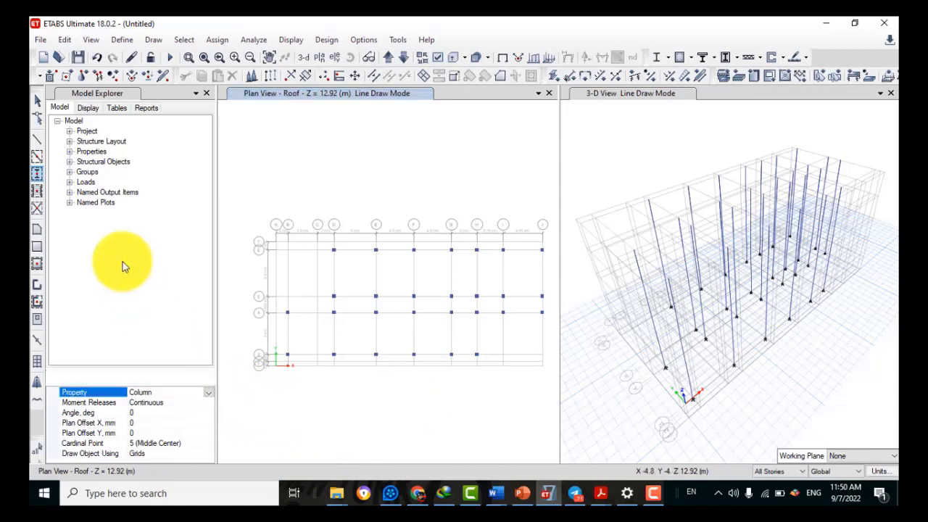
Switch to Draw Beam/Column/Brace with the Typical Beam section
click(38, 105)
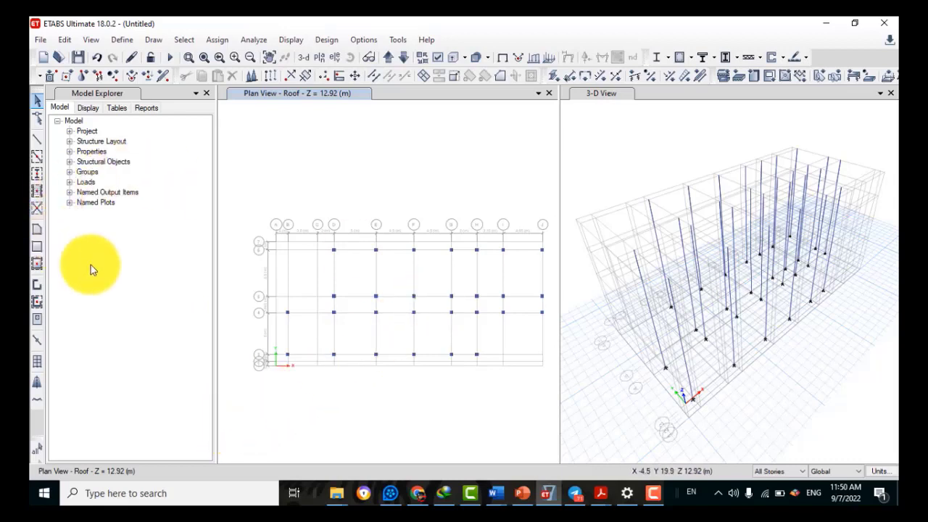
click(38, 141)
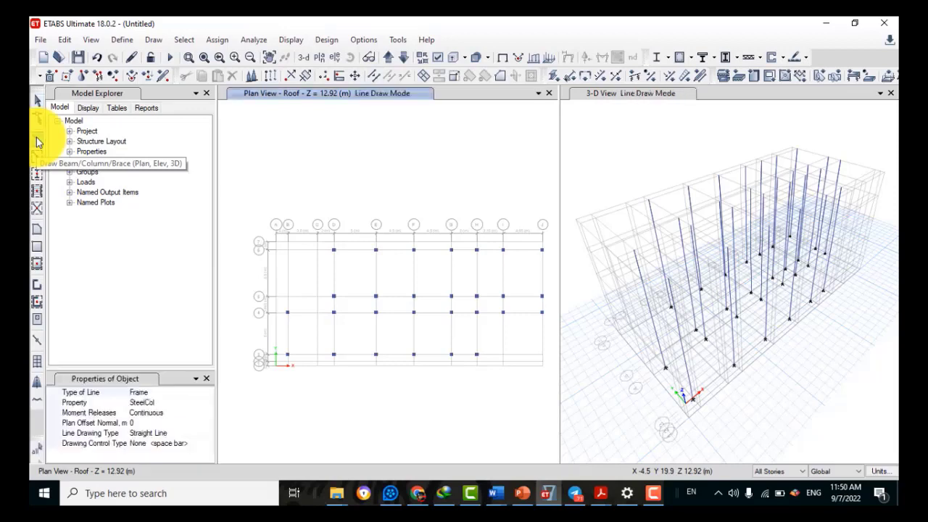
click(139, 403)
click(209, 403)
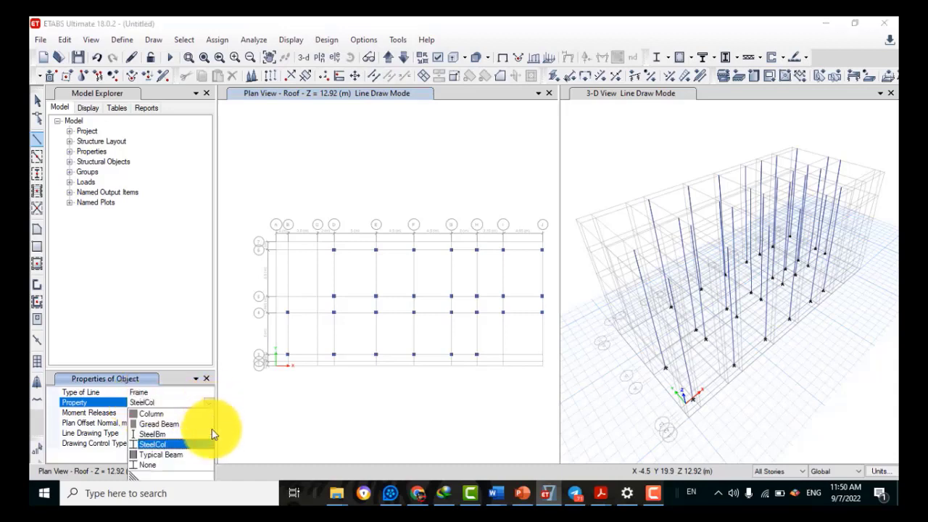
click(166, 455)
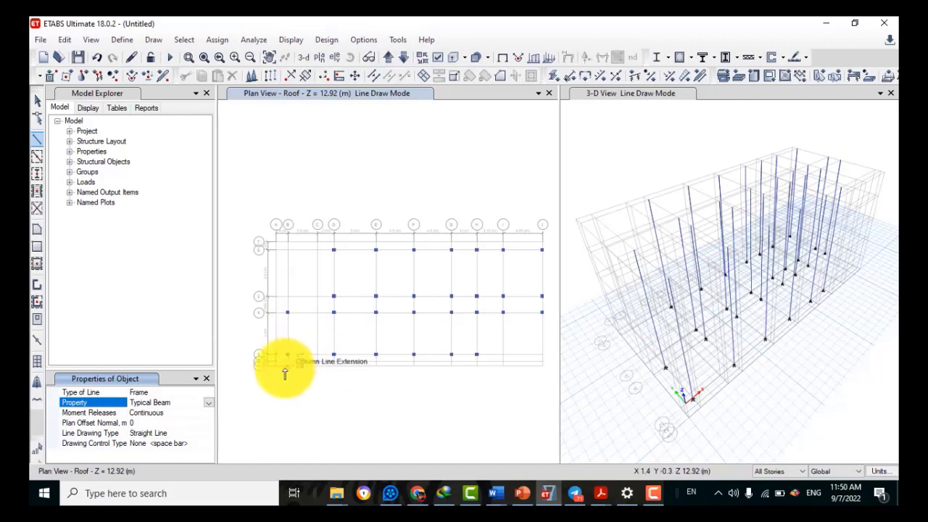
Draw a continuous Typical Beam along grid line 4 from B4 to J4
click(288, 313)
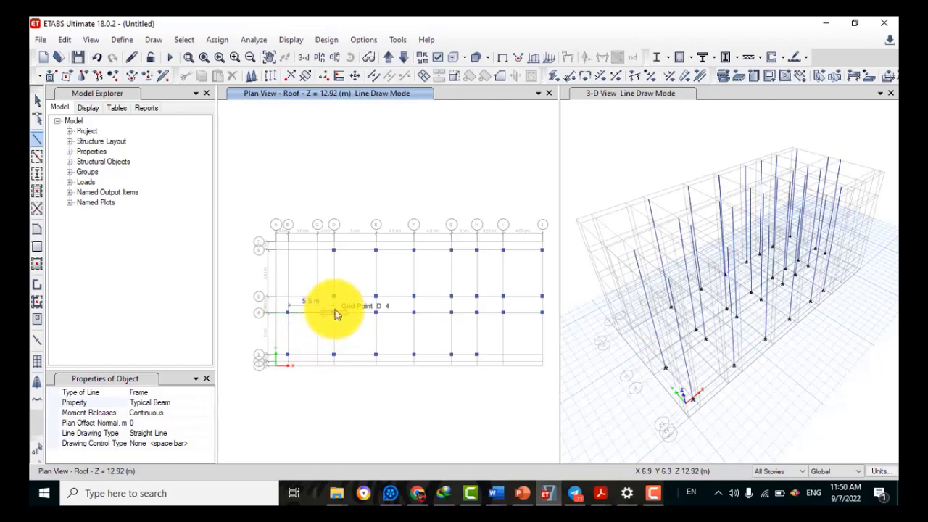
click(334, 313)
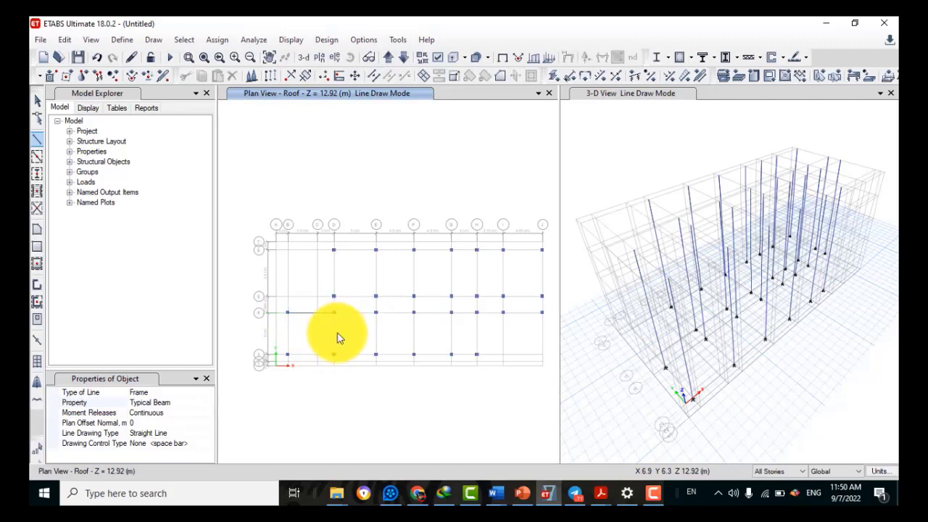
click(376, 313)
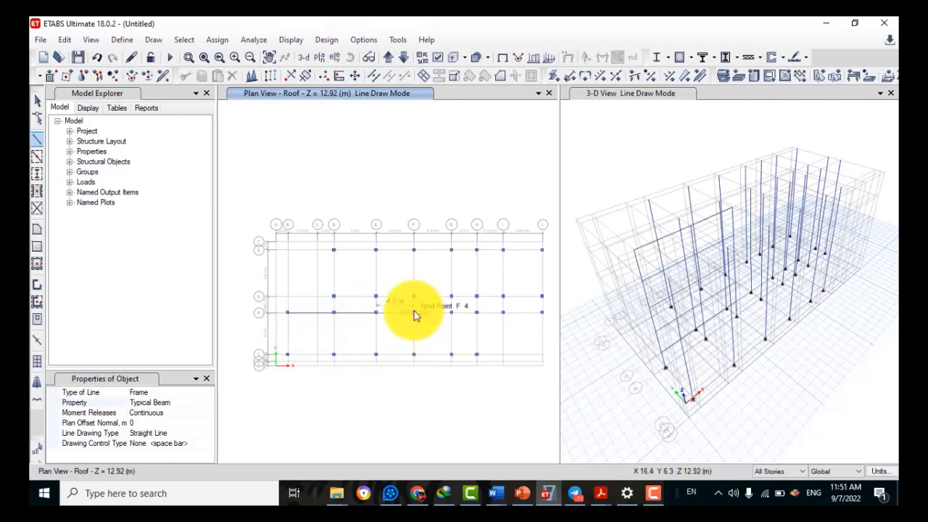
click(451, 313)
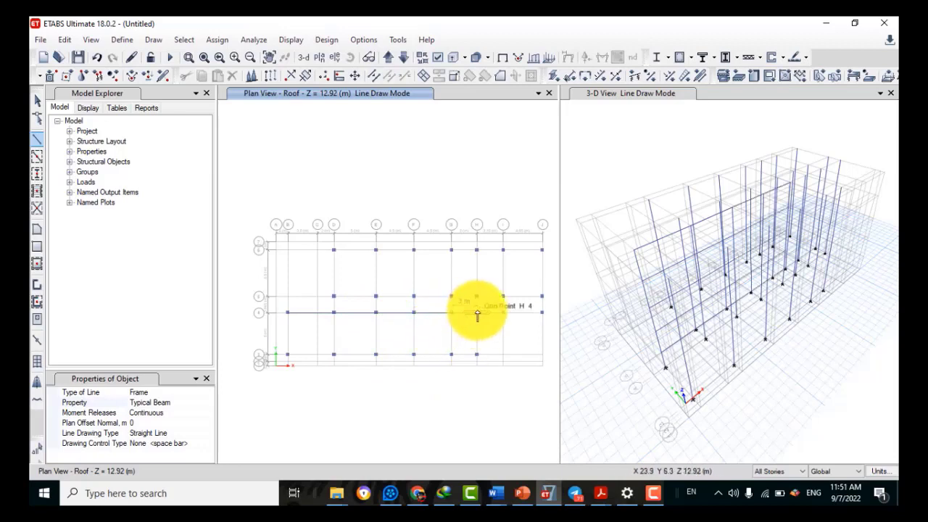
click(477, 314)
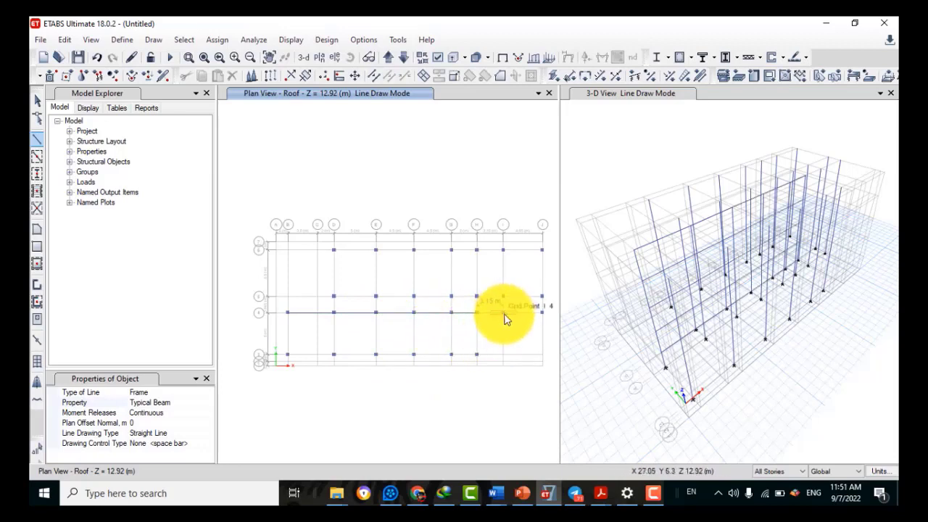
click(504, 317)
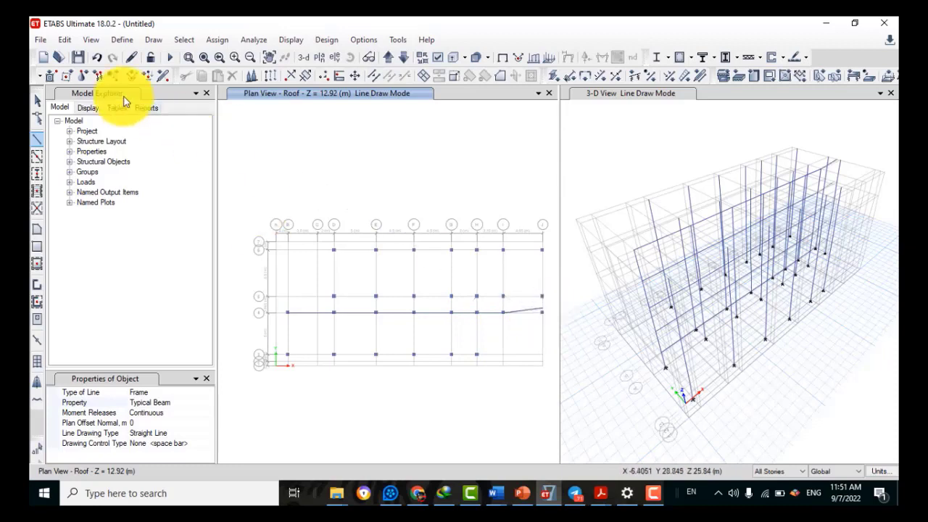
double_click(547, 319)
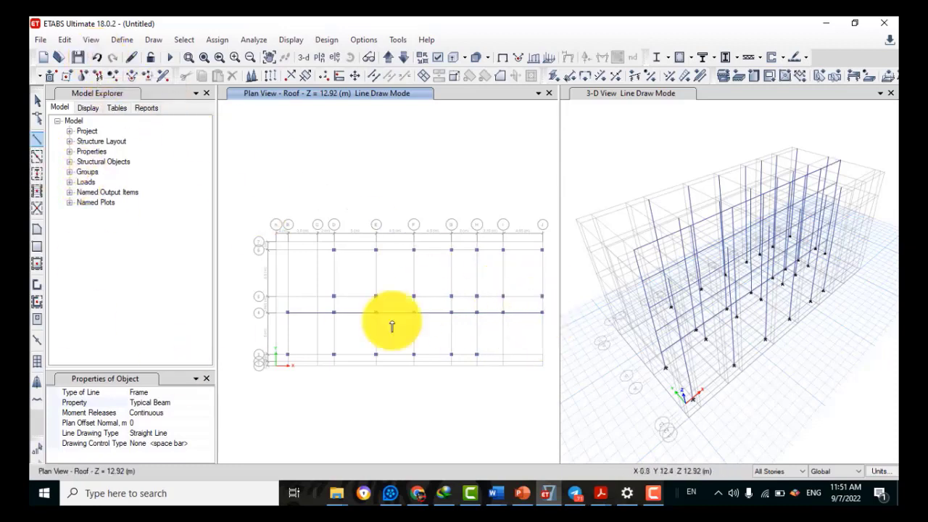
click(35, 156)
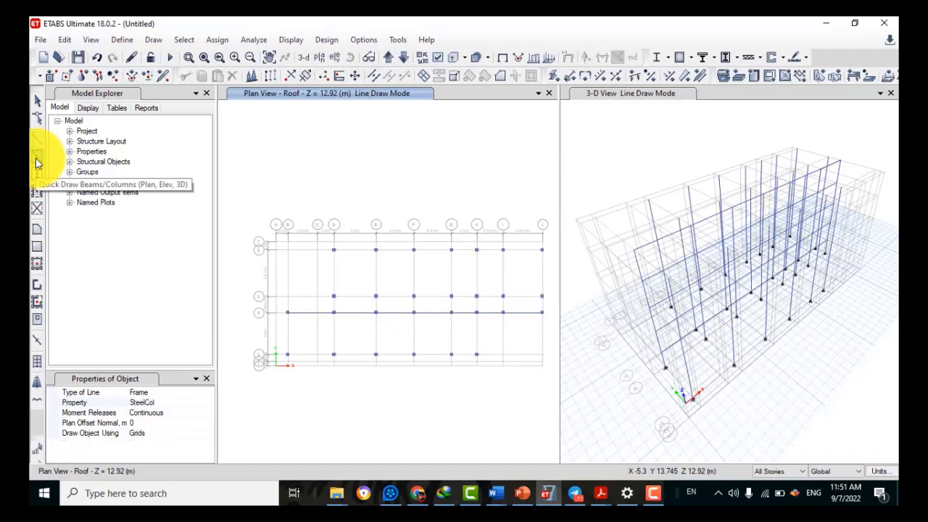
Using Typical Beam, add beams along grid line 6 from D to J and down the right edge
click(149, 403)
click(209, 403)
click(160, 454)
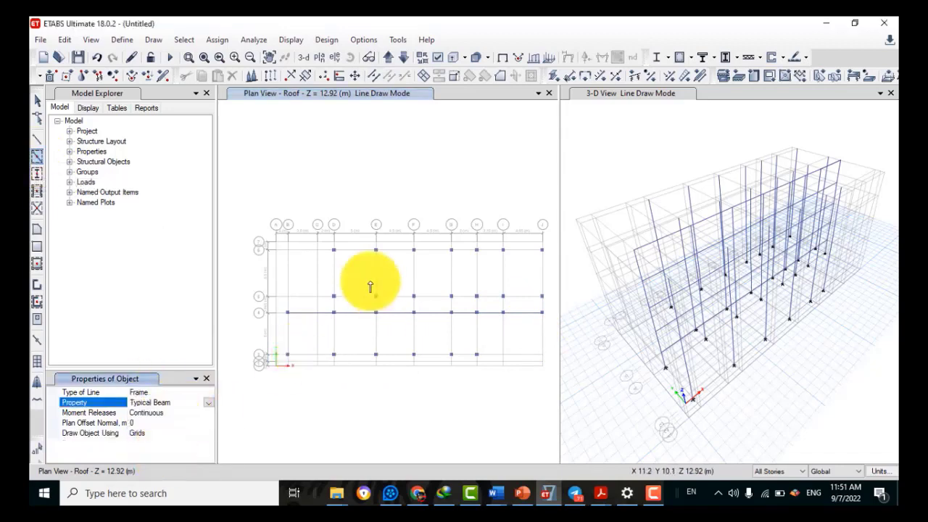
click(333, 249)
click(413, 249)
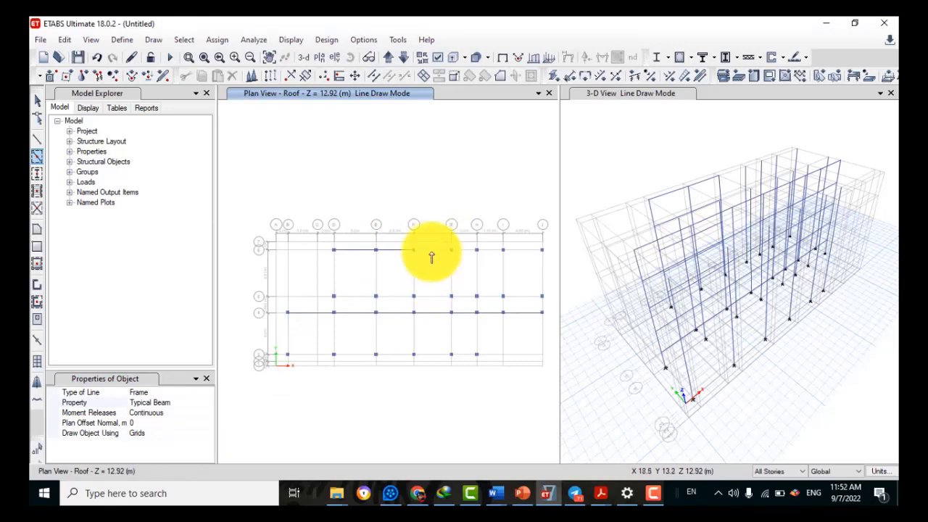
click(451, 249)
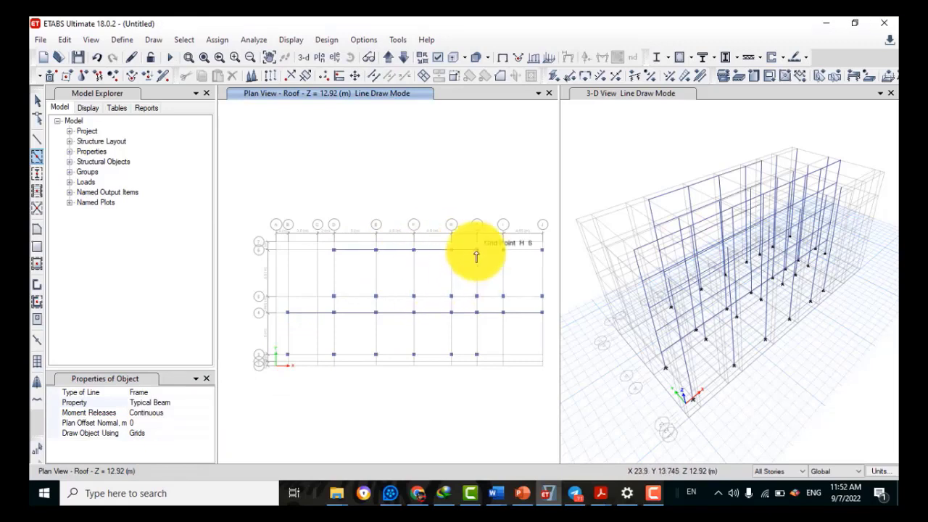
click(542, 249)
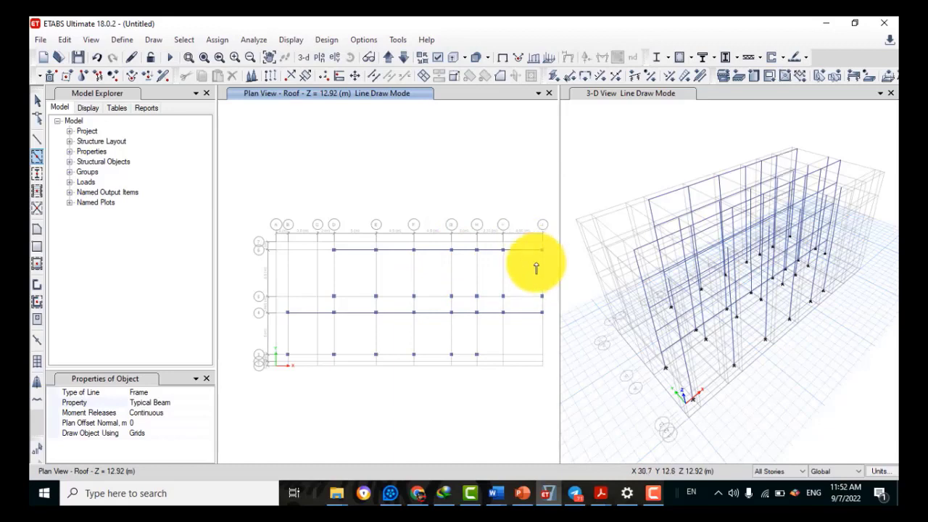
click(542, 296)
Add cross beams on grids H, G, F, E and D between rows 5 and 6
click(477, 277)
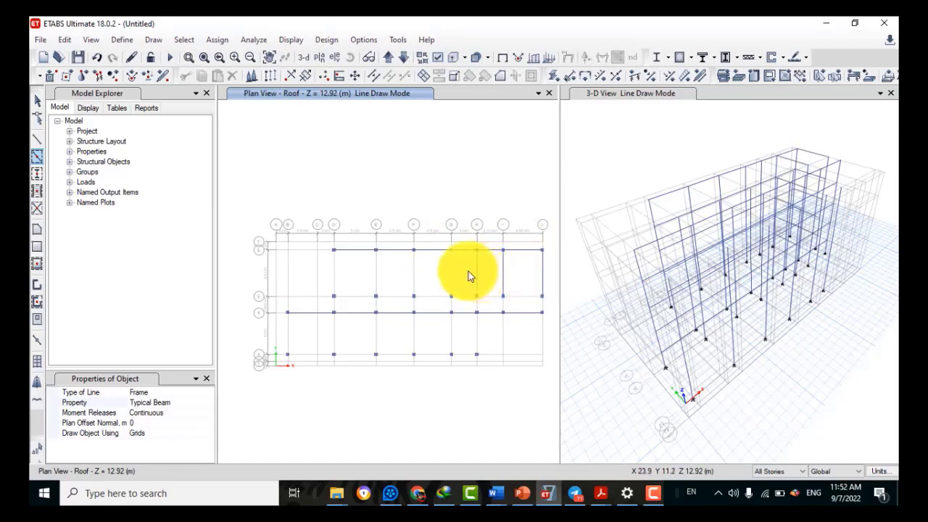
click(451, 278)
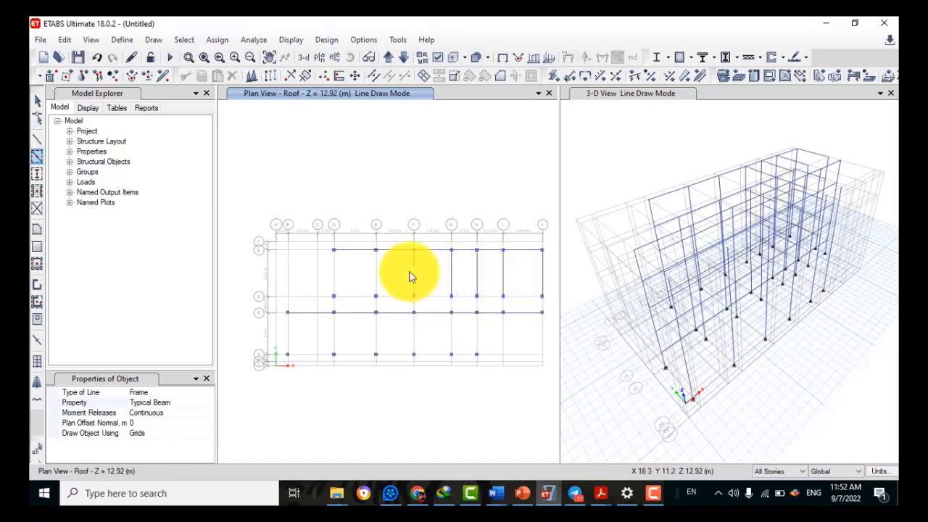
click(410, 276)
click(376, 273)
click(334, 271)
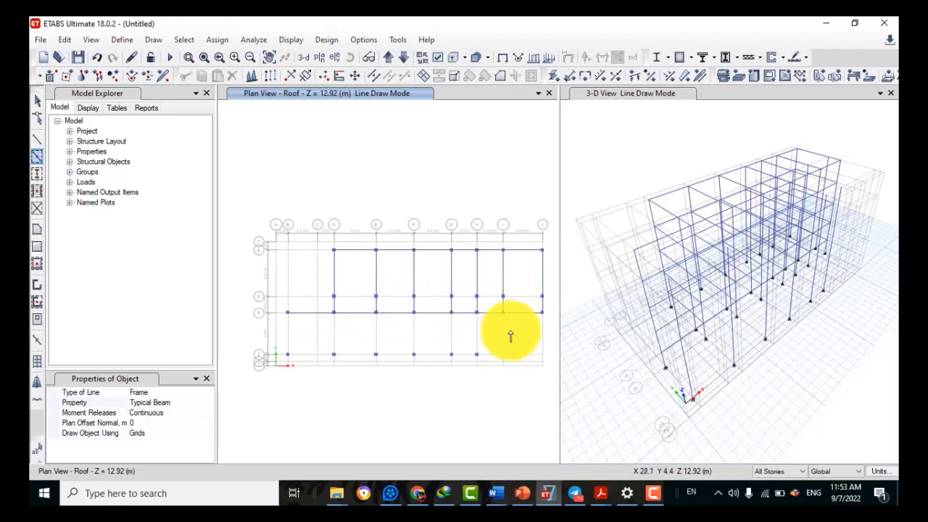
Add beams along row 5 from J back to D
click(518, 299)
click(491, 298)
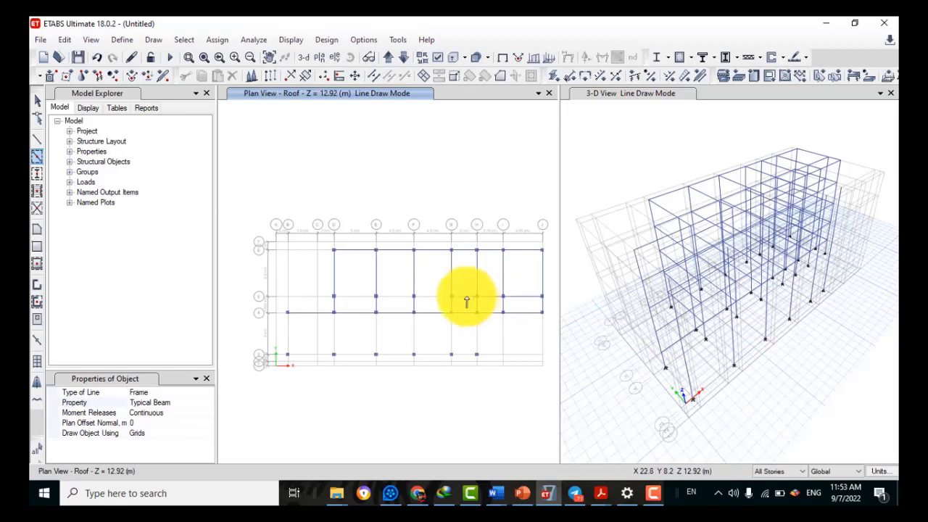
click(466, 298)
click(413, 297)
click(376, 297)
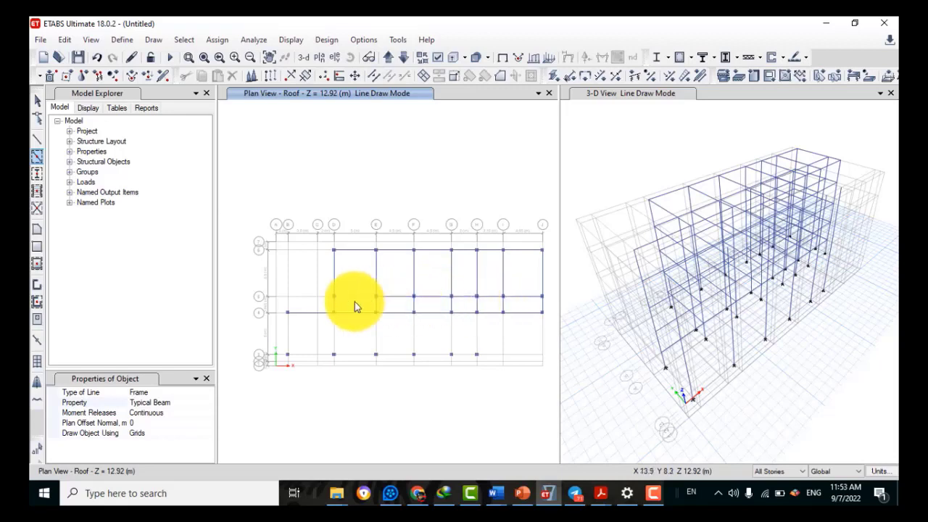
click(334, 297)
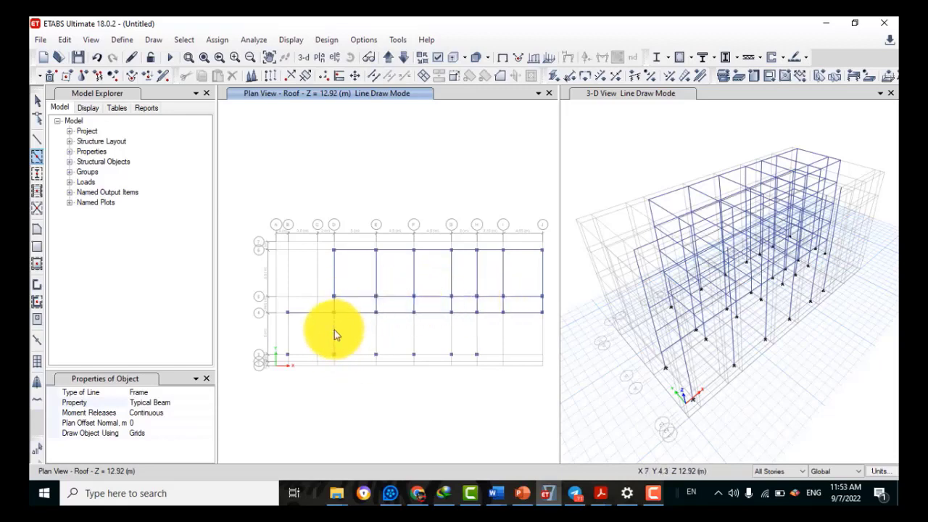
Add beams on grids B, D, E, F, G and H between rows 4 and 2
click(334, 335)
click(376, 335)
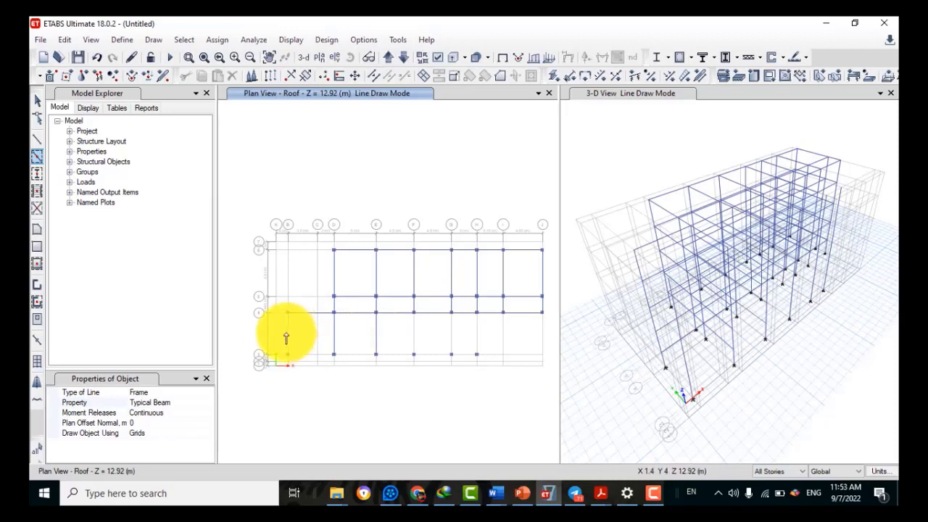
click(288, 337)
click(413, 335)
click(450, 338)
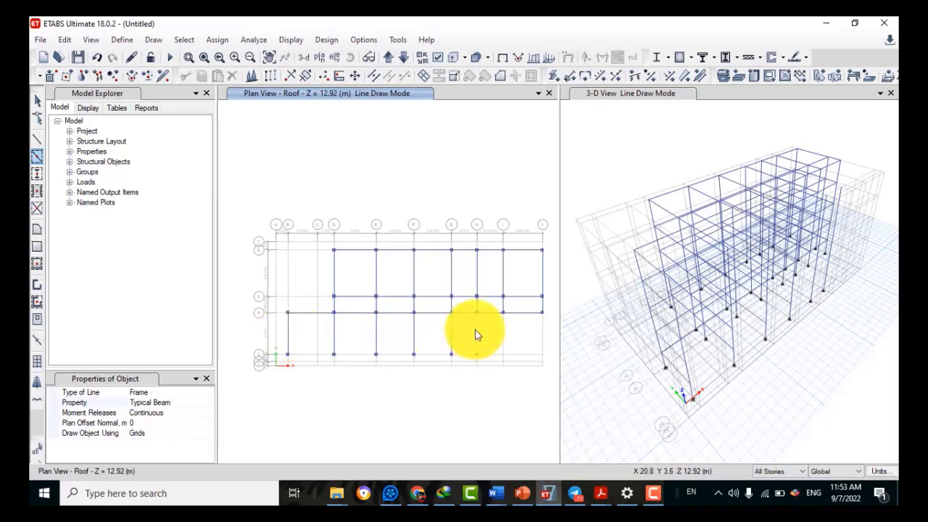
click(476, 335)
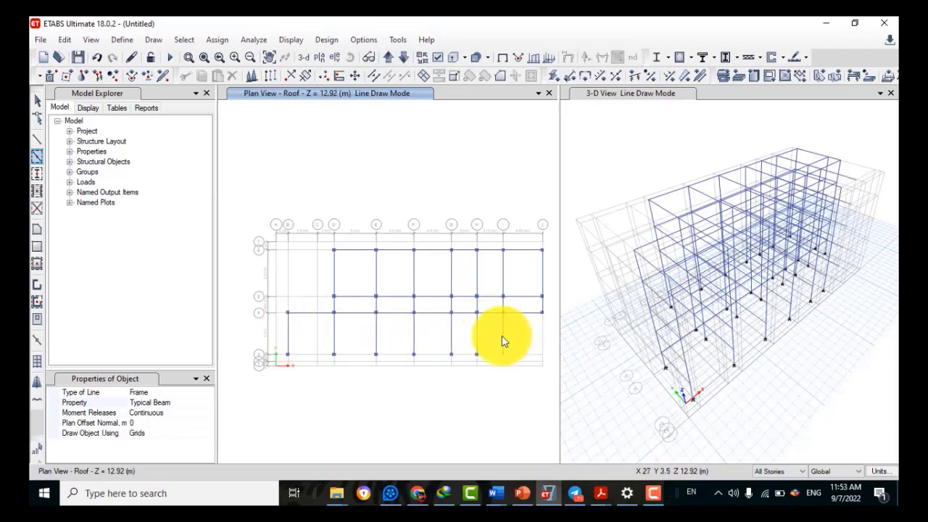
Undo the stray beam on grid I and add row 2 beams from E to H
click(97, 57)
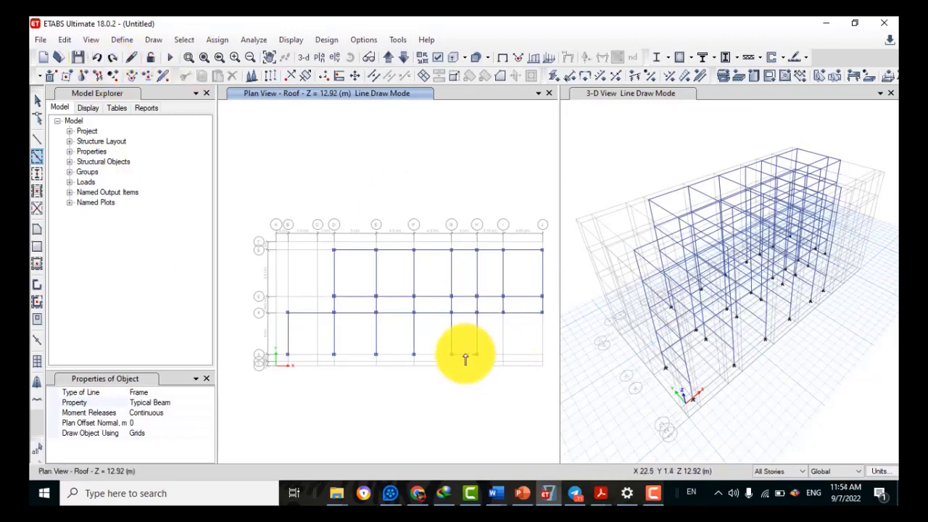
click(464, 355)
click(433, 353)
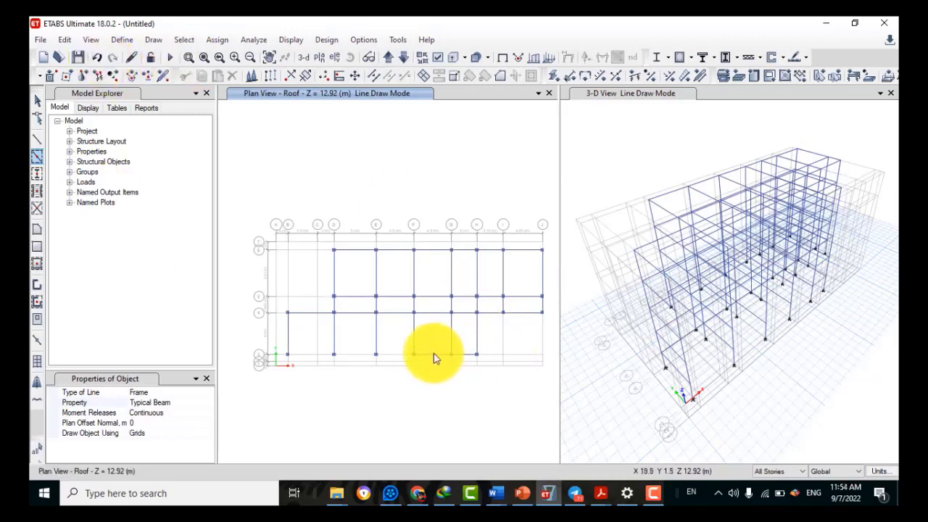
click(375, 354)
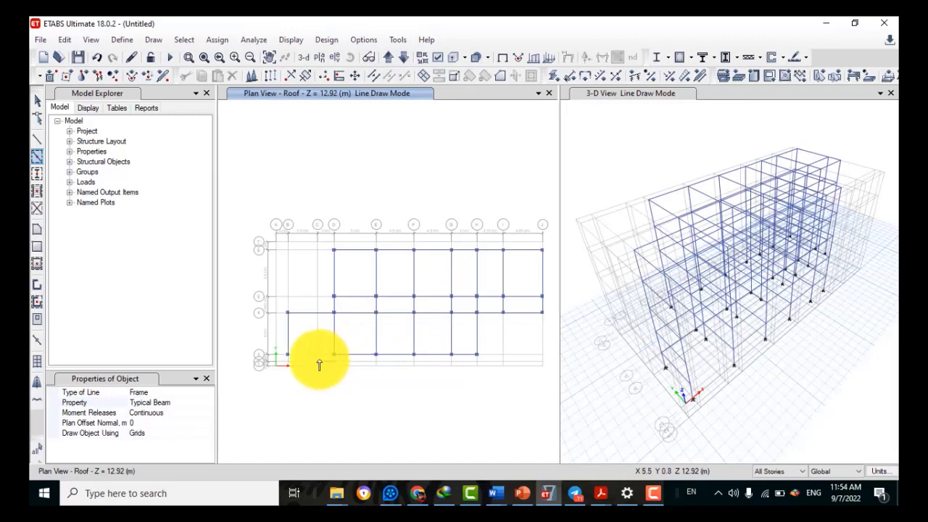
click(37, 139)
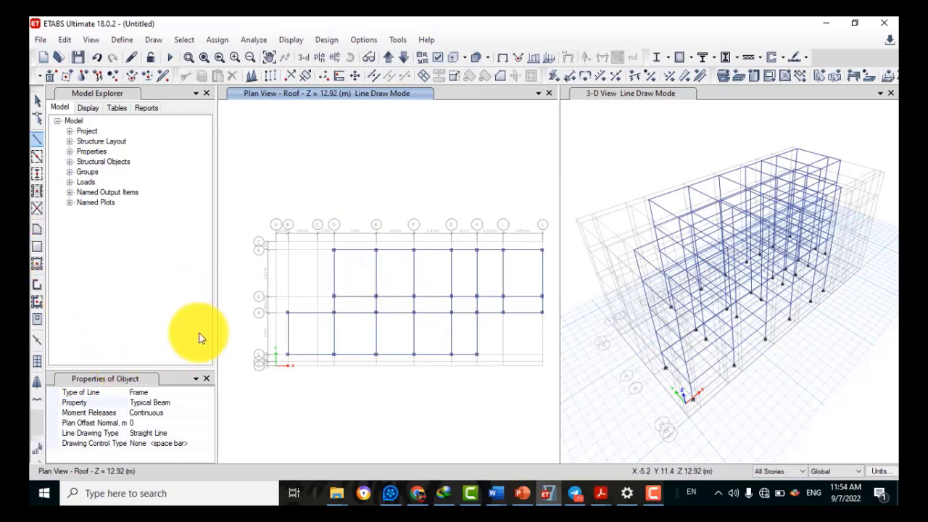
Close the Properties of Object panel and exit line drawing with the Select Object tool
click(206, 379)
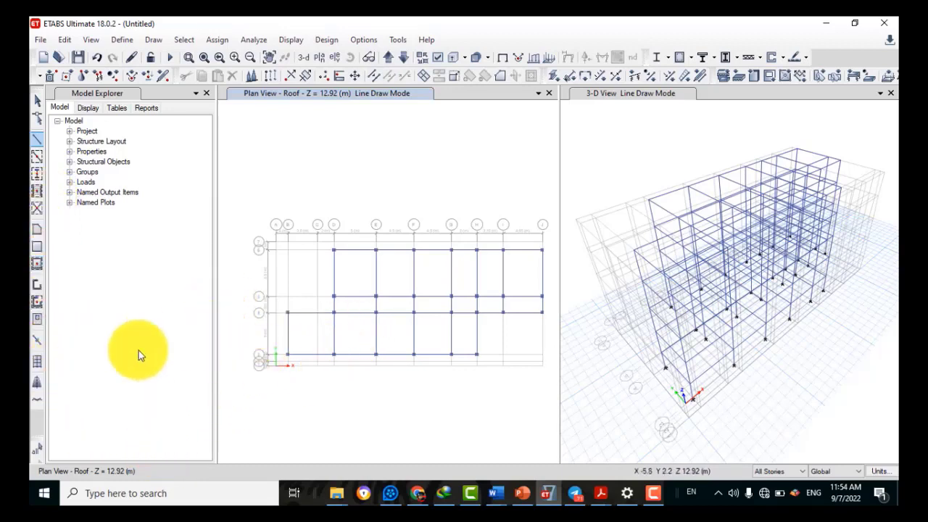
click(37, 101)
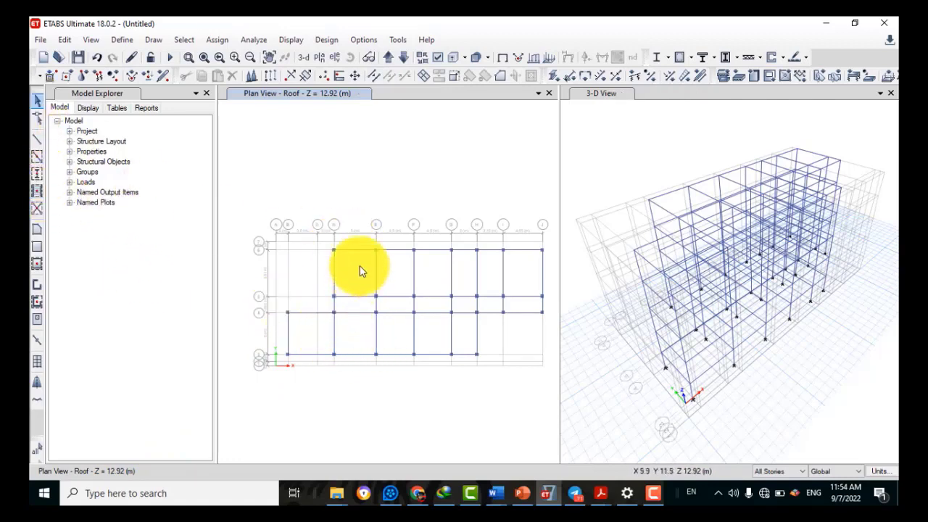
Start Quick Draw Floor with the area property set to Slab
click(39, 267)
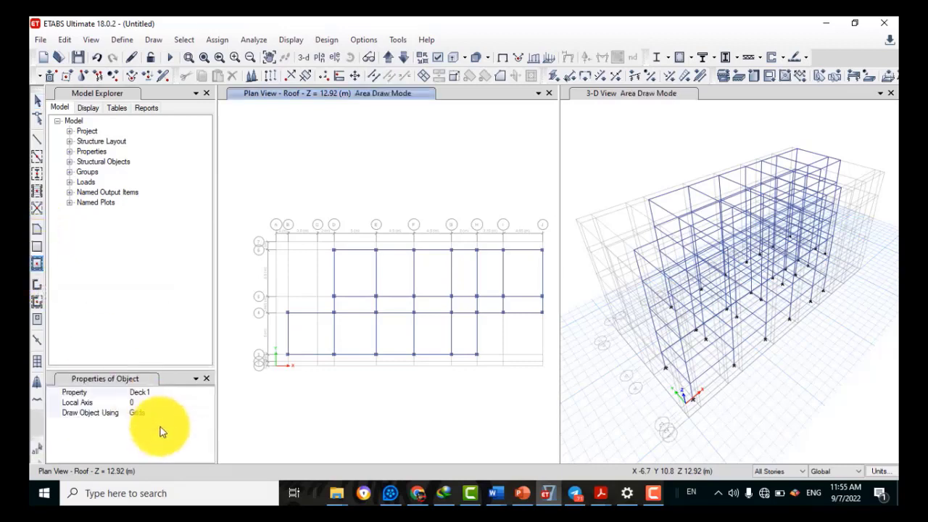
click(142, 392)
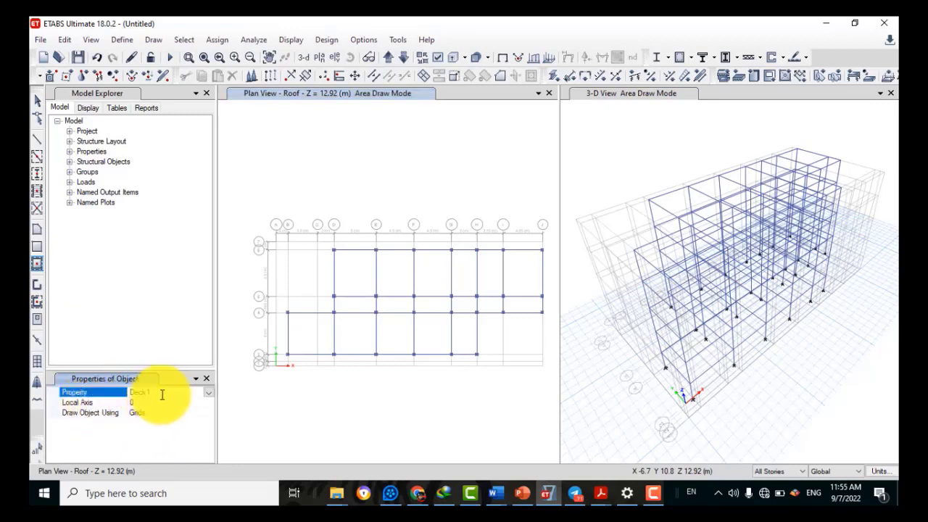
click(208, 394)
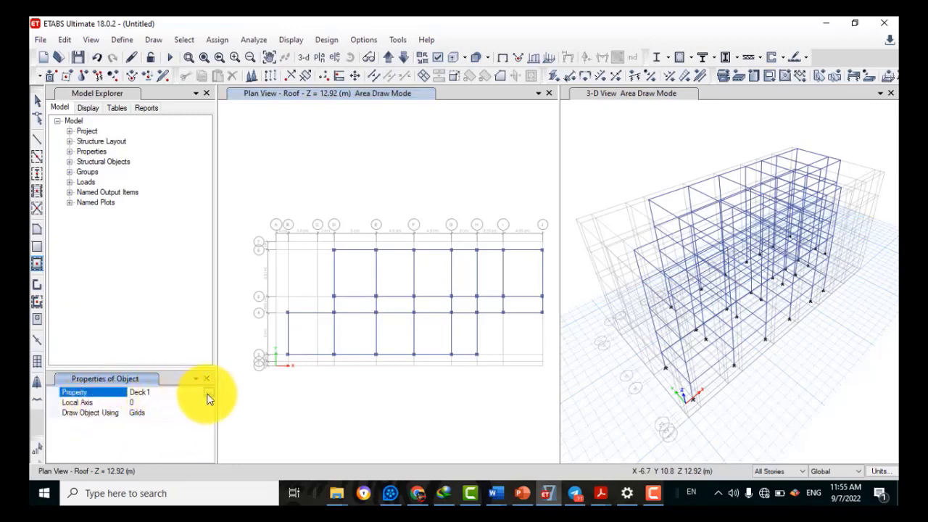
click(208, 394)
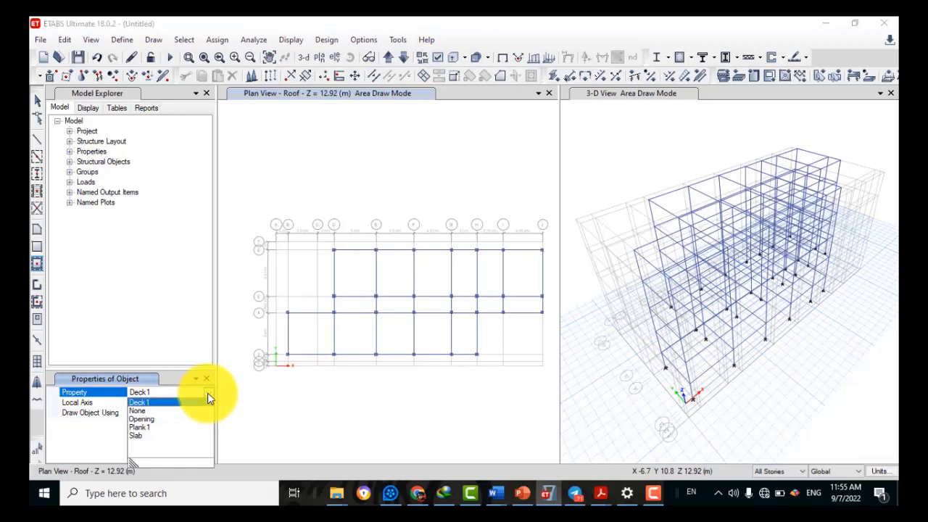
click(144, 435)
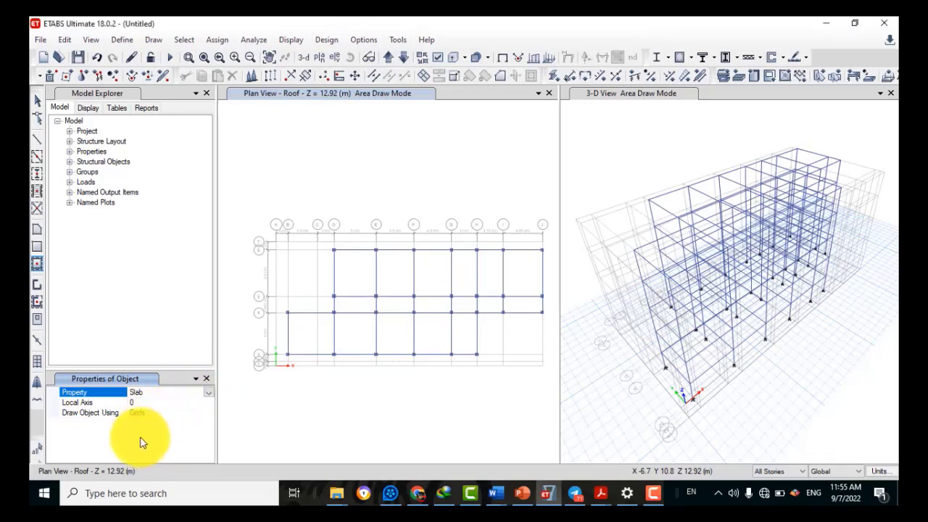
Place slabs in the upper D–E, E–F, F–G and G–H bays and the right-end bays
click(356, 274)
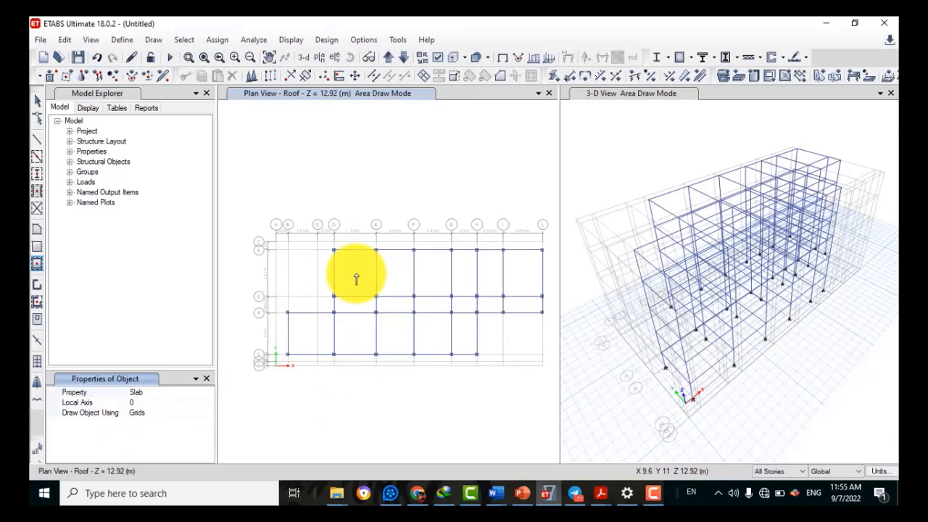
click(356, 276)
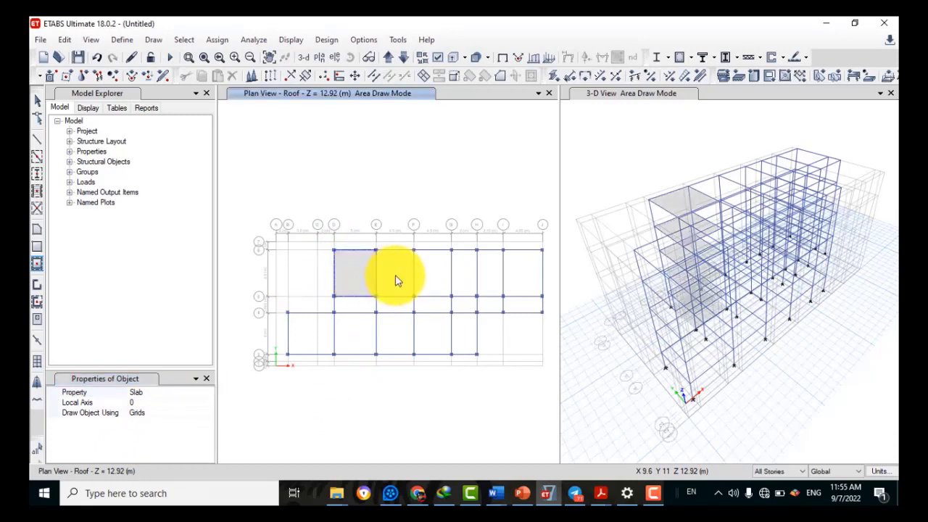
click(395, 275)
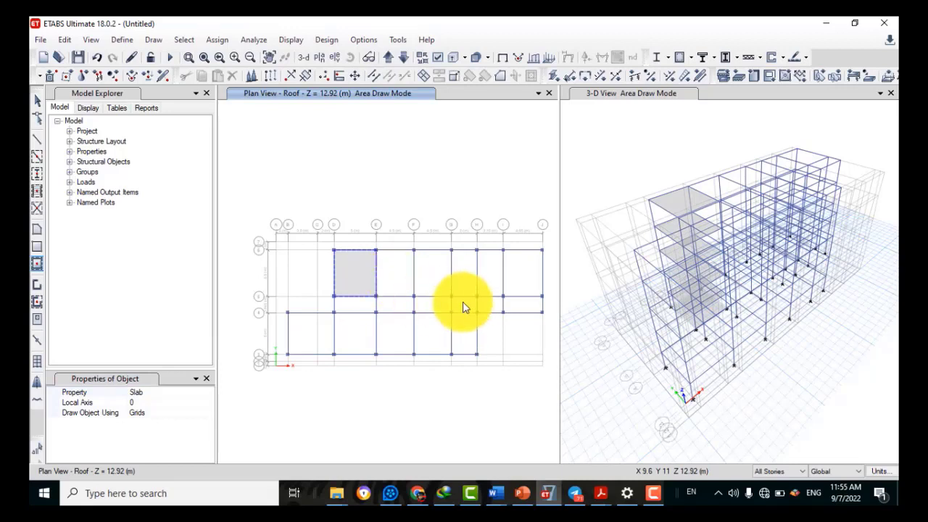
click(429, 282)
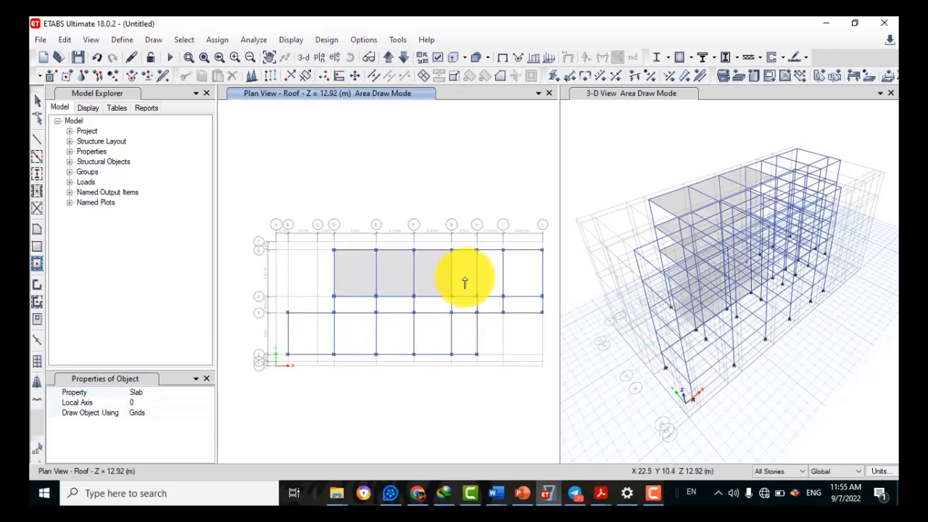
click(464, 282)
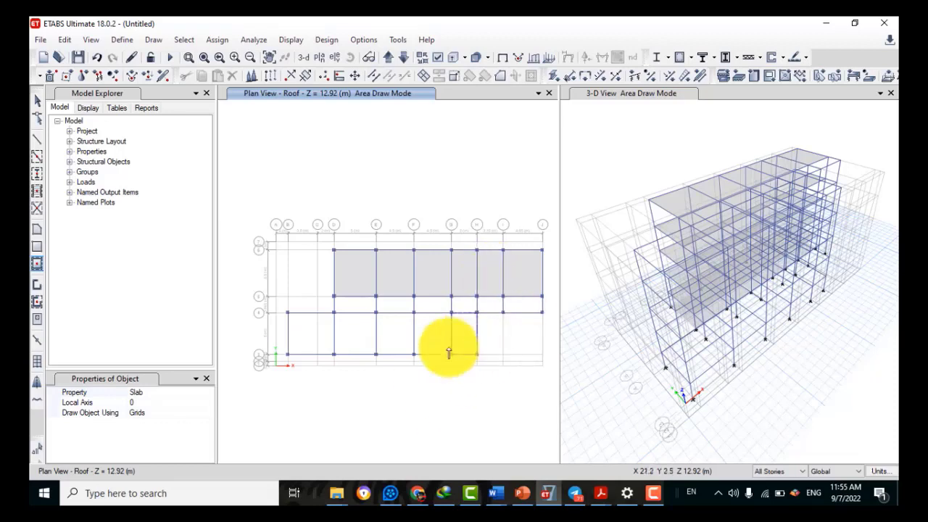
click(432, 334)
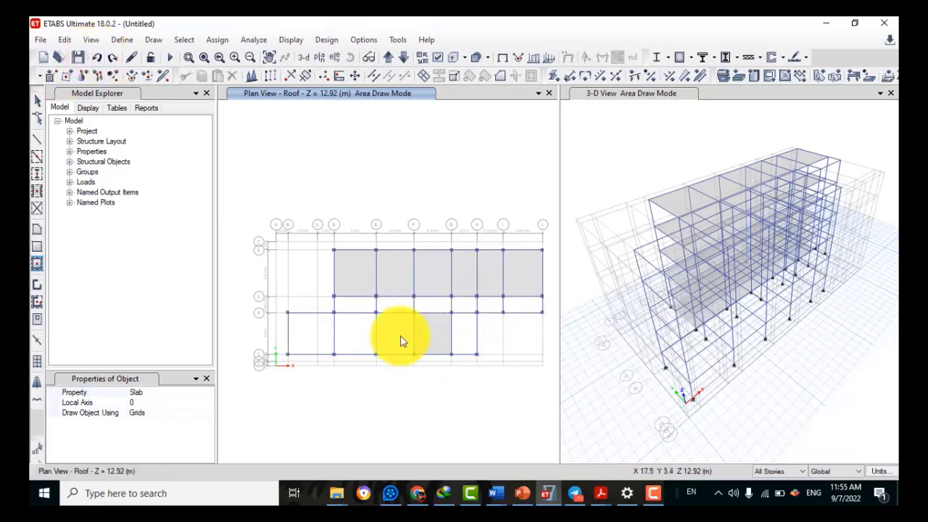
Fill the lower D–F bays, the narrow middle-row bays D–H and the right-hand bay with slabs
click(354, 335)
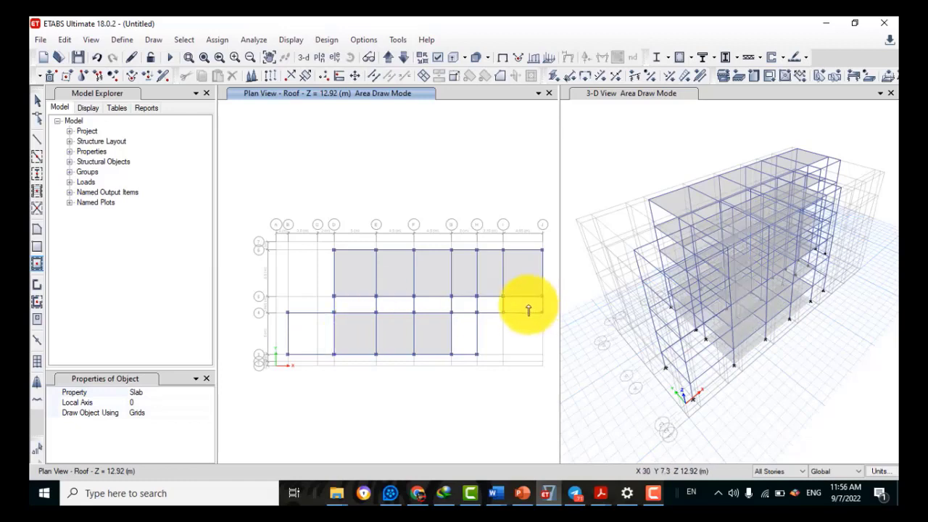
click(529, 305)
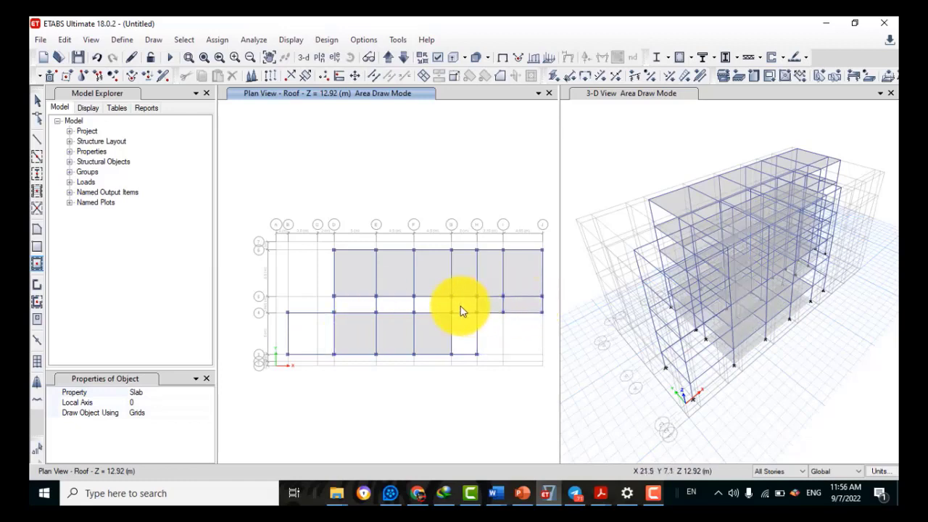
click(460, 306)
click(432, 306)
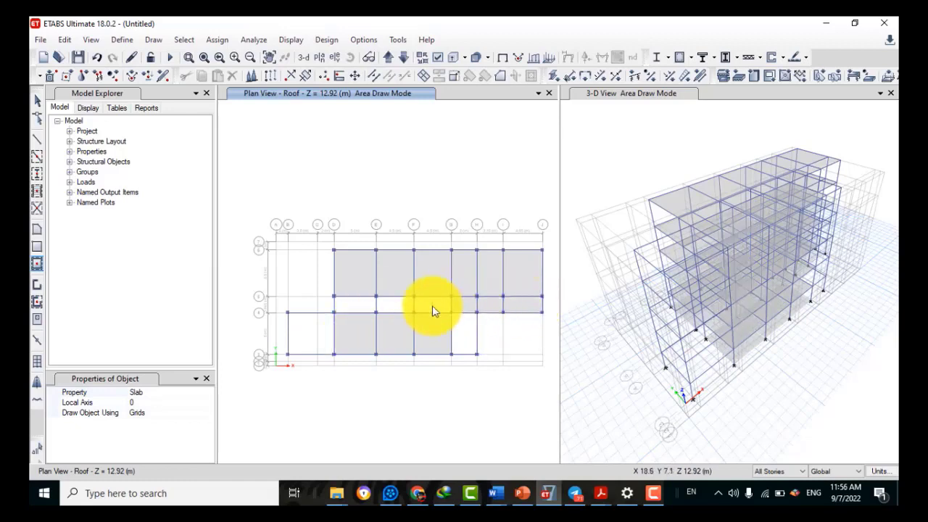
click(390, 310)
click(355, 306)
click(305, 337)
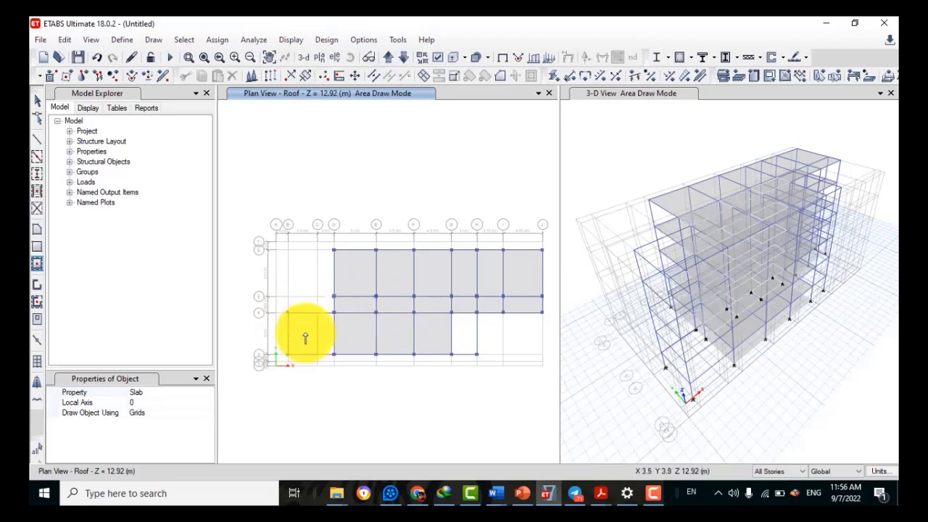
Draw a rectangular slab over the lower-left B–D bay, then return to Select
click(37, 247)
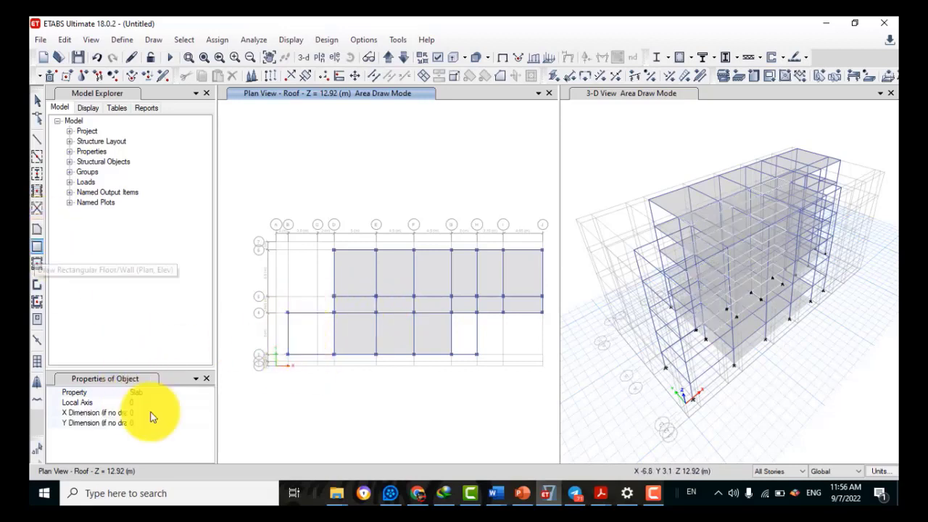
drag(290, 312, 333, 355)
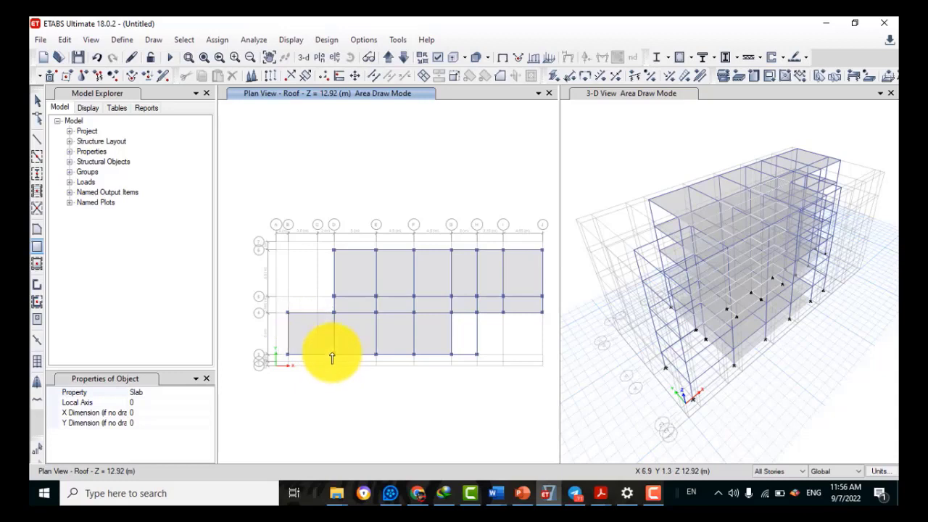
click(36, 101)
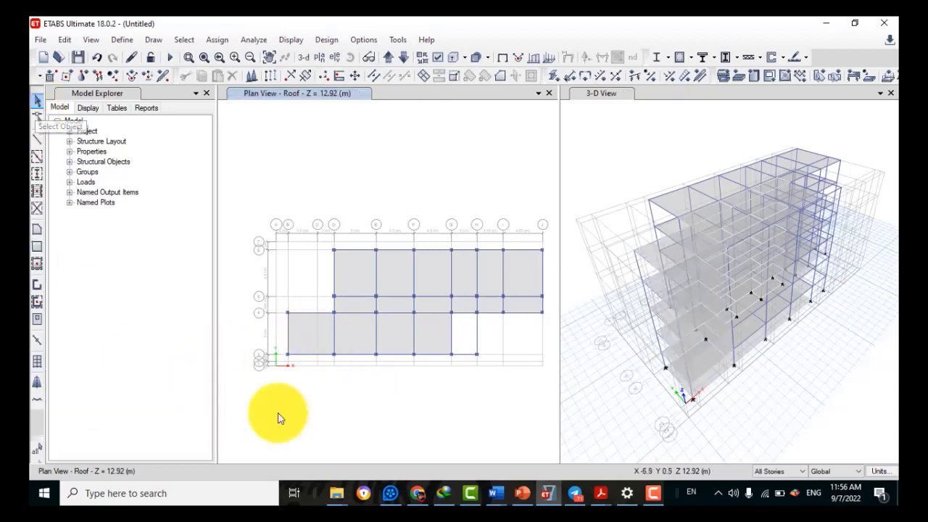
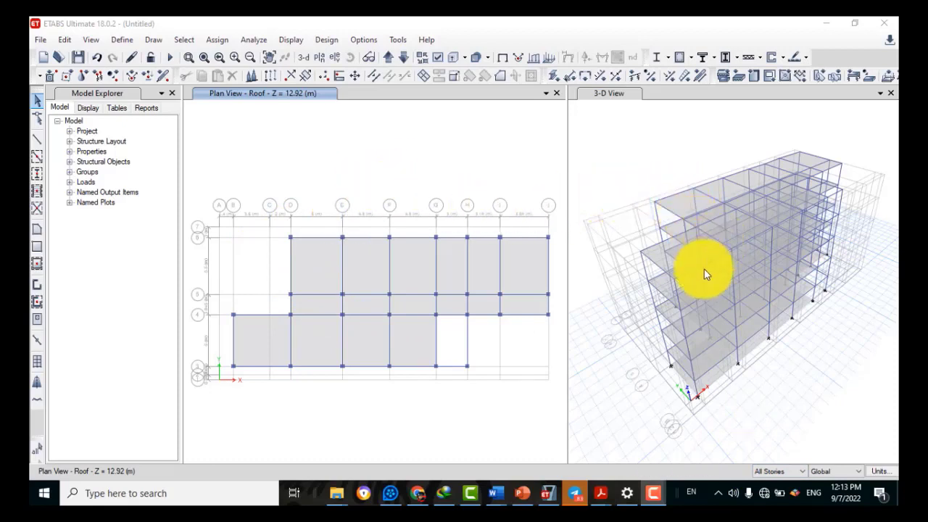
Arm Quick Draw Beams/Columns and bring up the 1st and 2nd Floor reference slide in PowerPoint
click(38, 158)
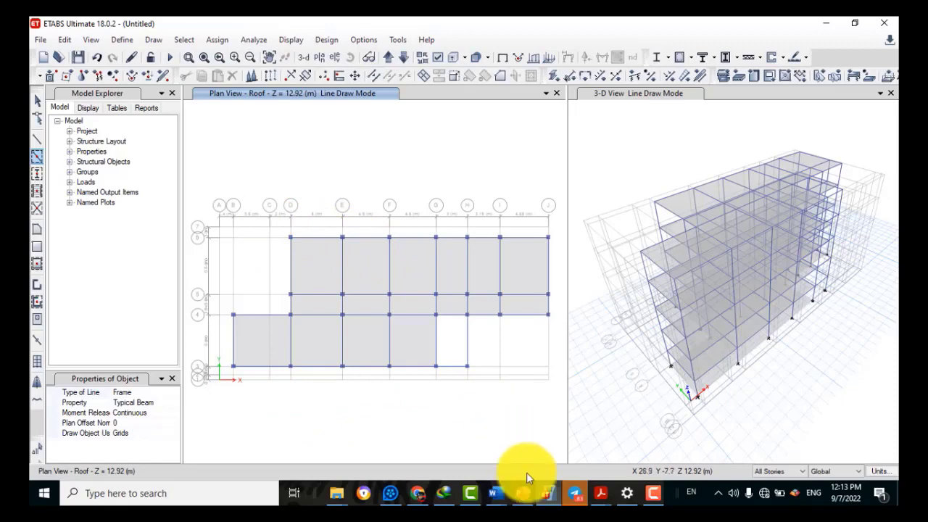
click(520, 494)
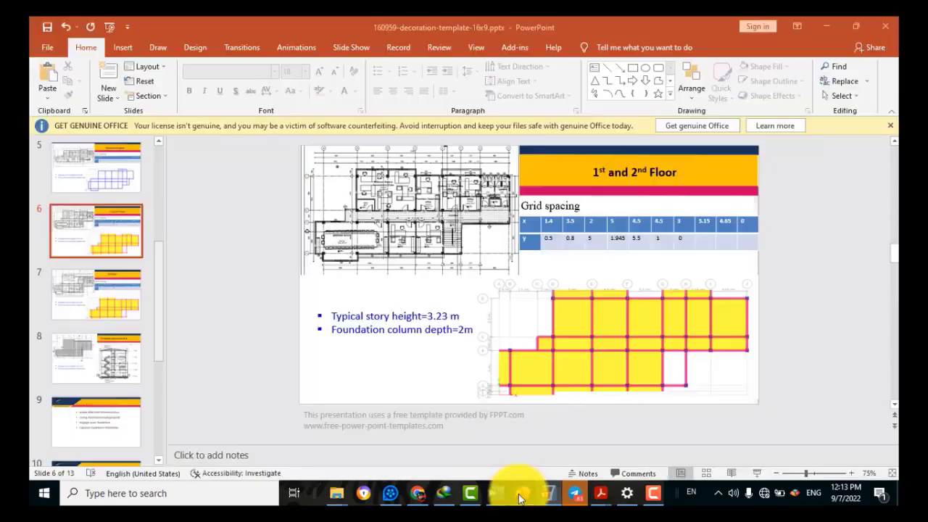
Present slide 6 full screen, showing the 1st and 2nd Floor grid spacings and floor plan
click(759, 474)
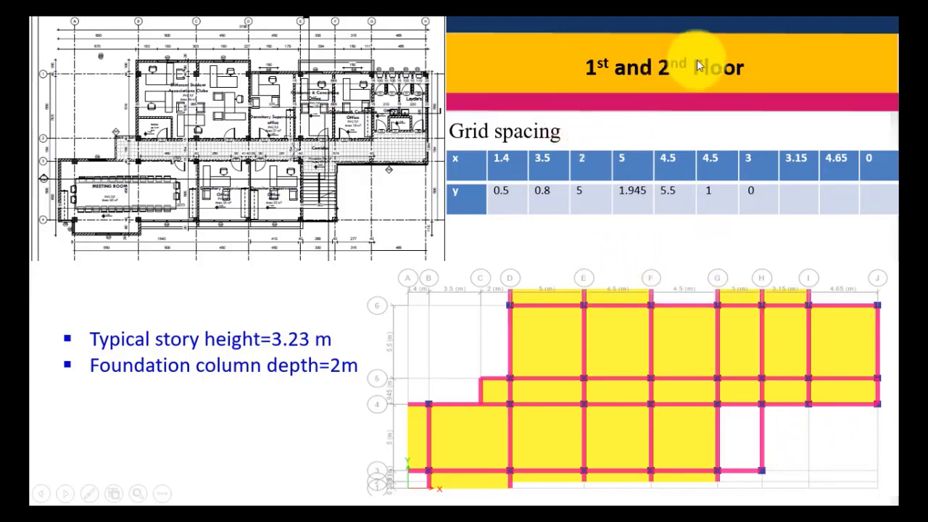
Review the 3rd Floor slide, end the slide show and return to the ETABS model
click(812, 447)
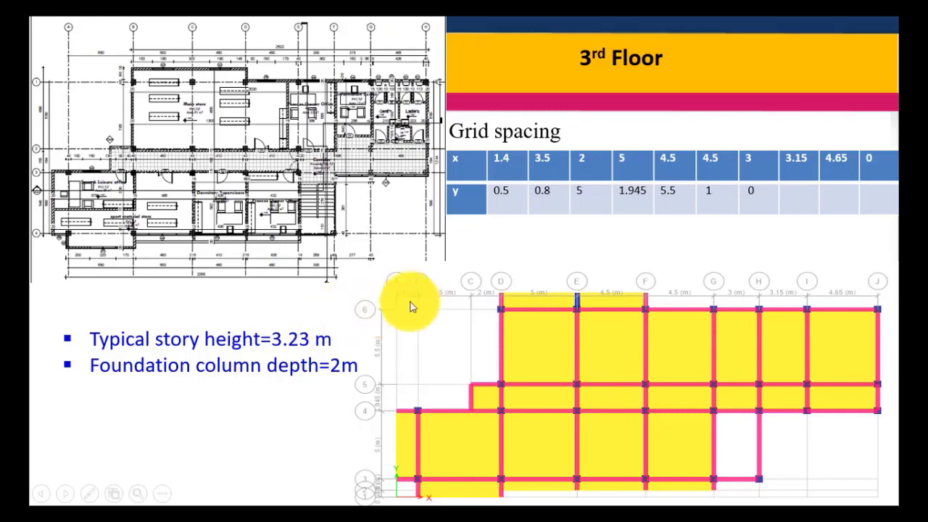
right_click(450, 275)
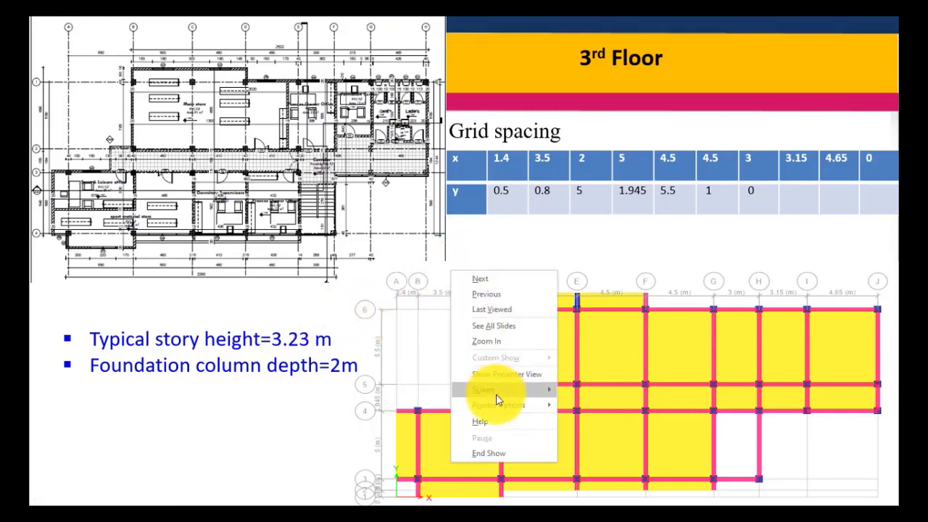
click(485, 454)
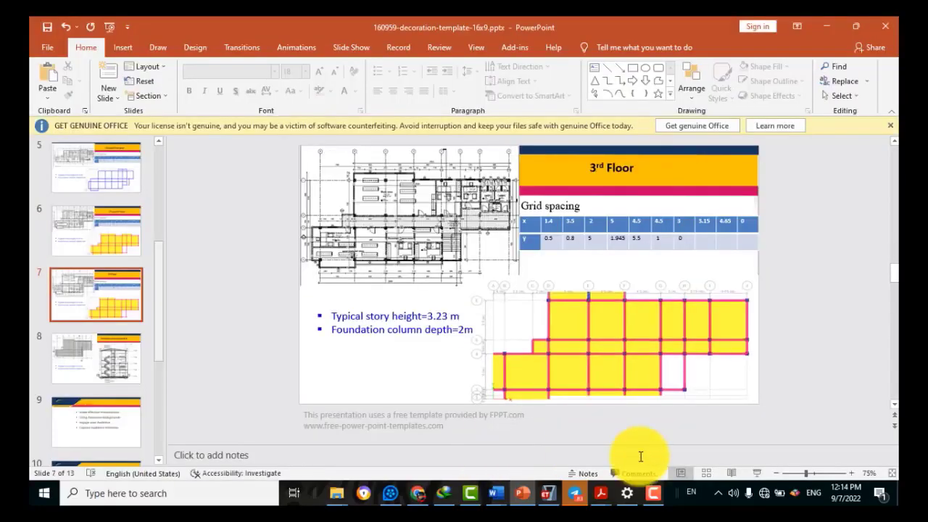
mouse_move(652, 497)
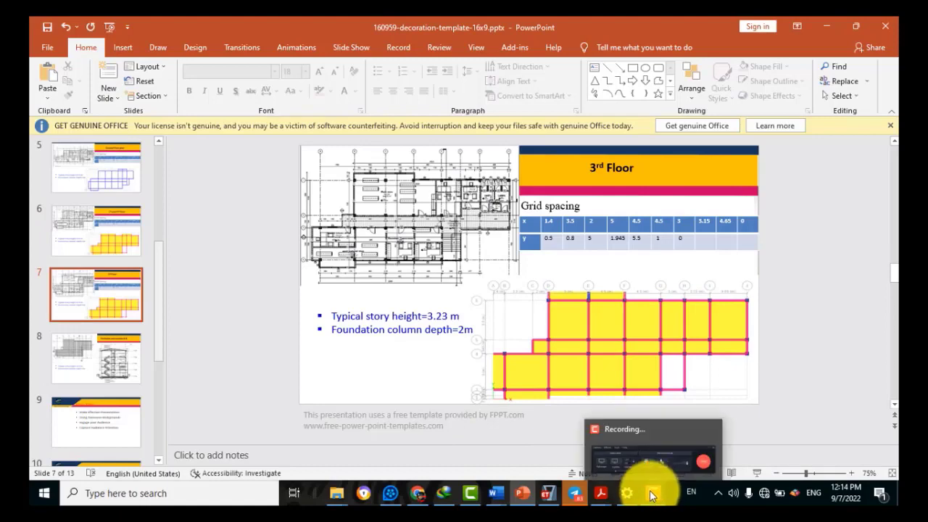
click(549, 493)
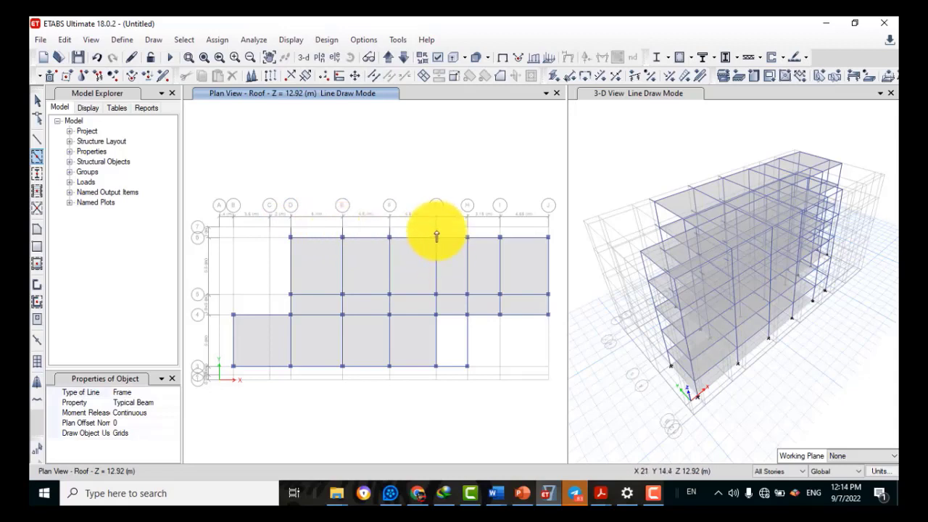
Add the short roof beam on grid H between rows 6 and 7, zoom into the lower plan, then return to Select
click(468, 232)
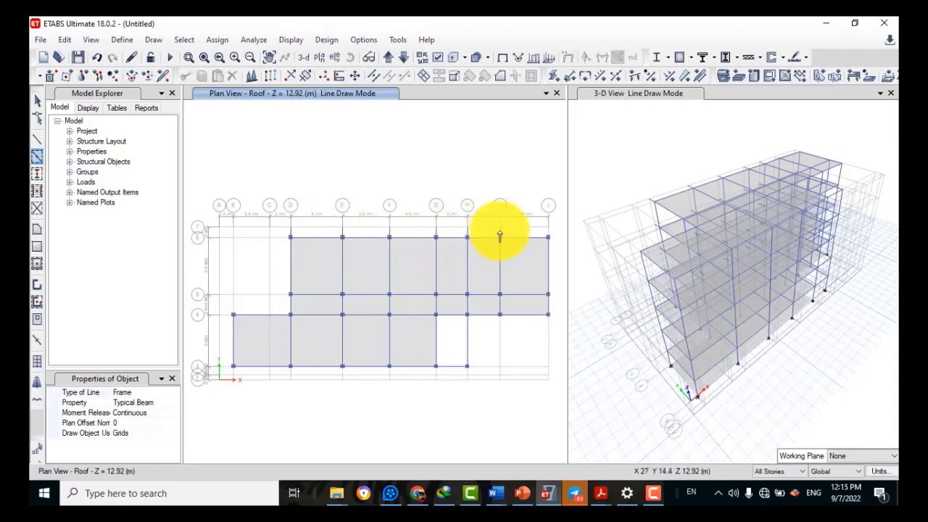
click(188, 57)
drag(204, 339, 488, 415)
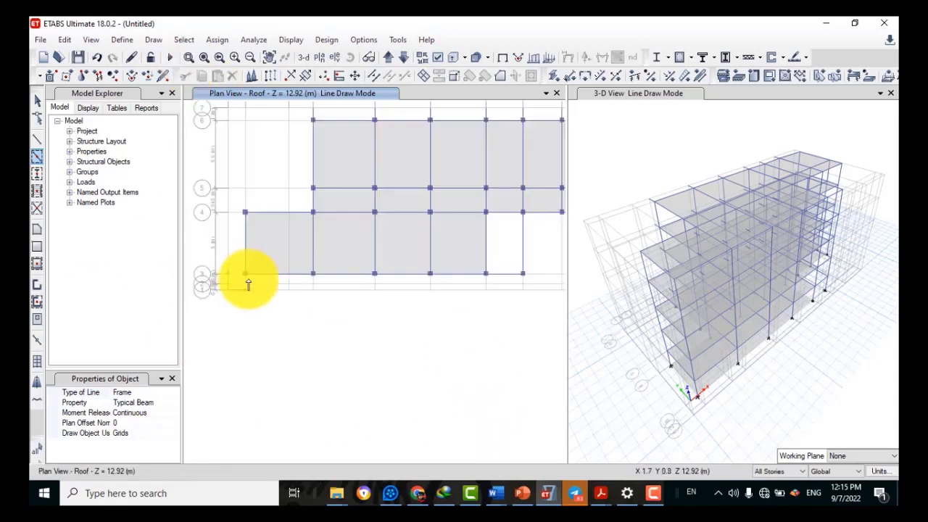
click(37, 139)
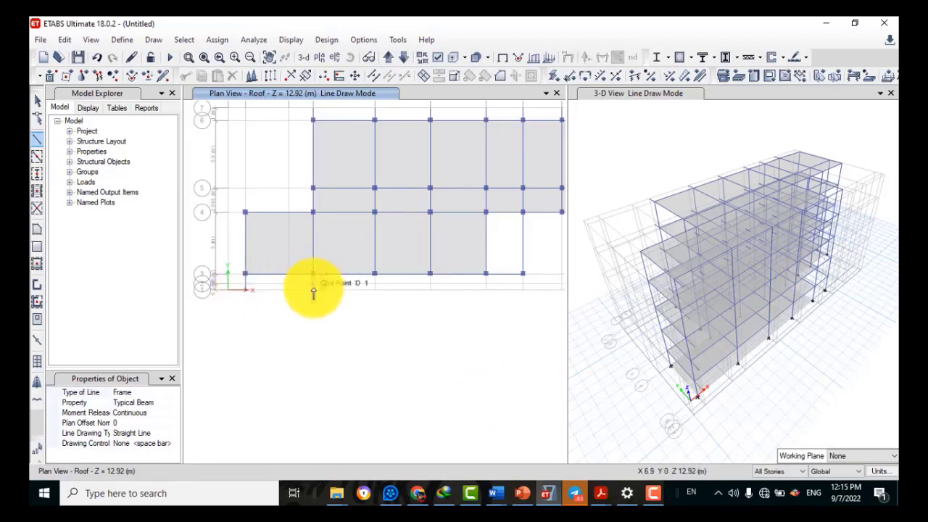
click(37, 156)
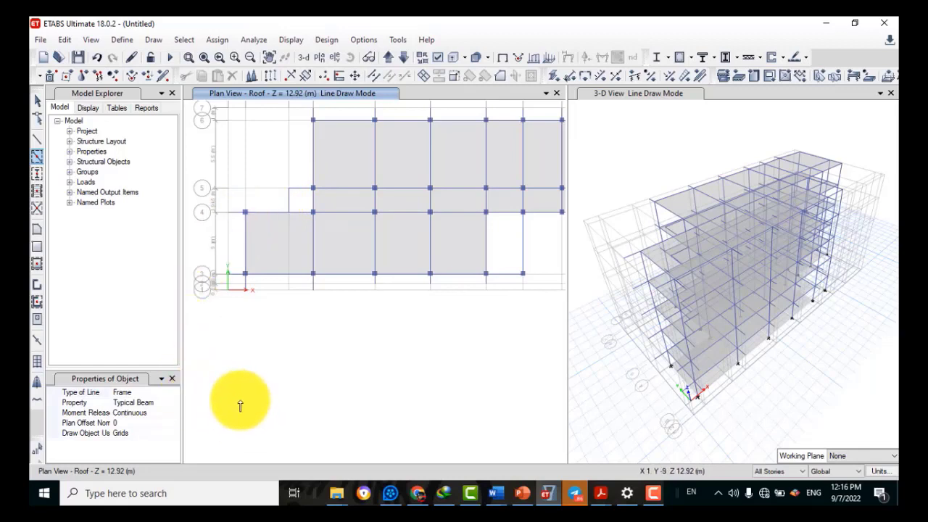
click(172, 379)
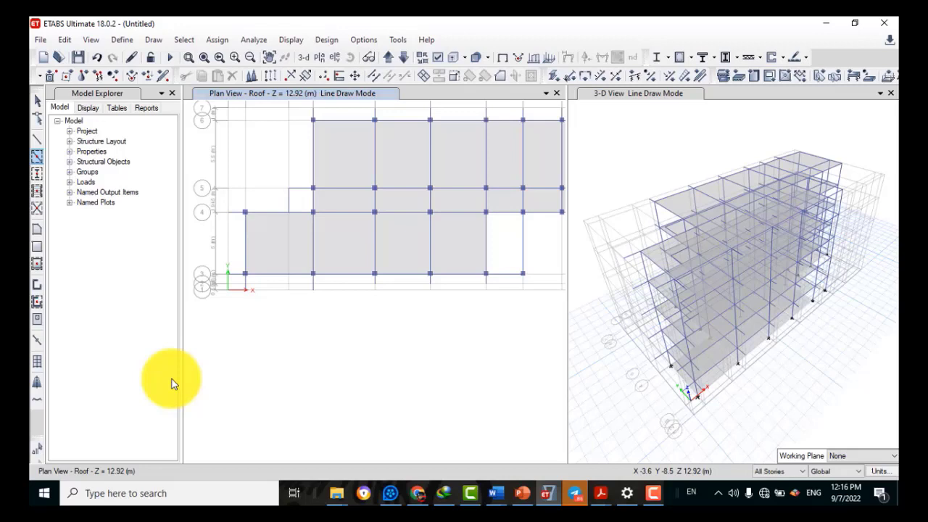
click(39, 103)
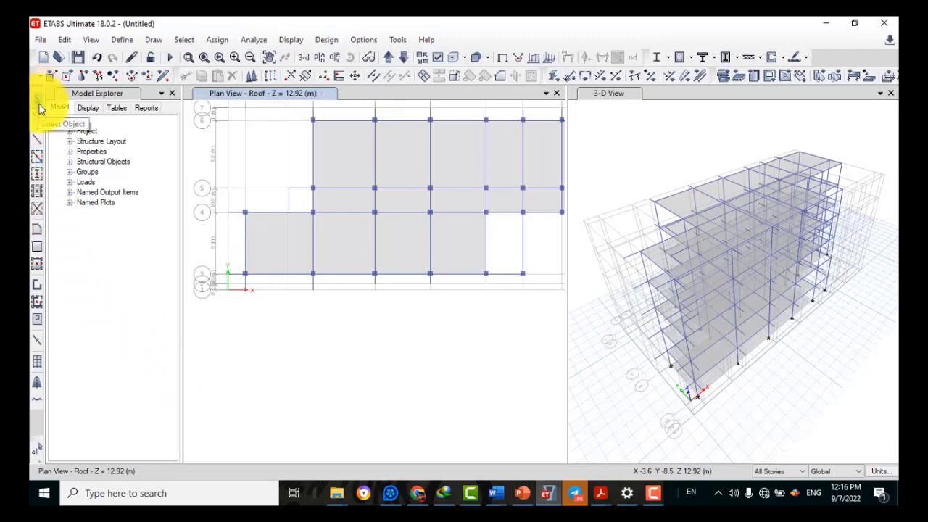
Show the full roof plan and add slabs in the D–E, E–F, G–H and H–I strips below row 7
click(37, 264)
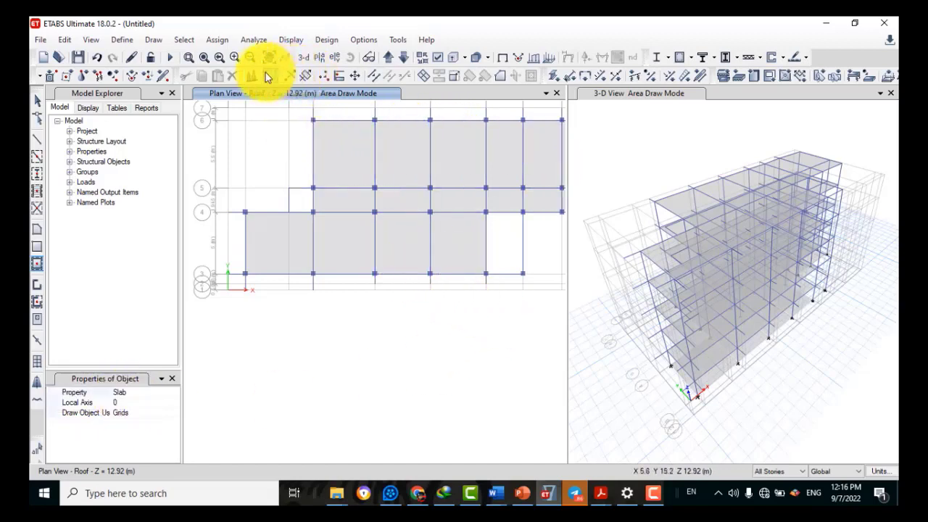
click(210, 62)
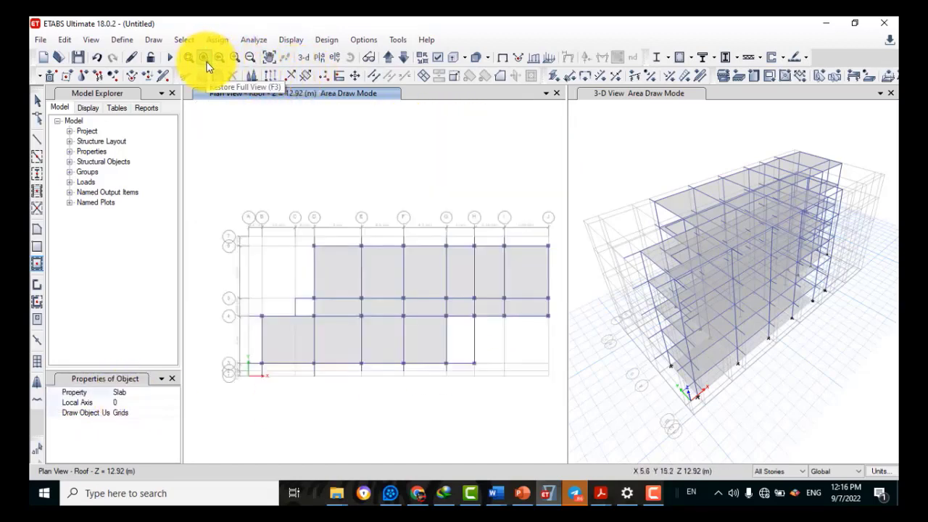
click(336, 244)
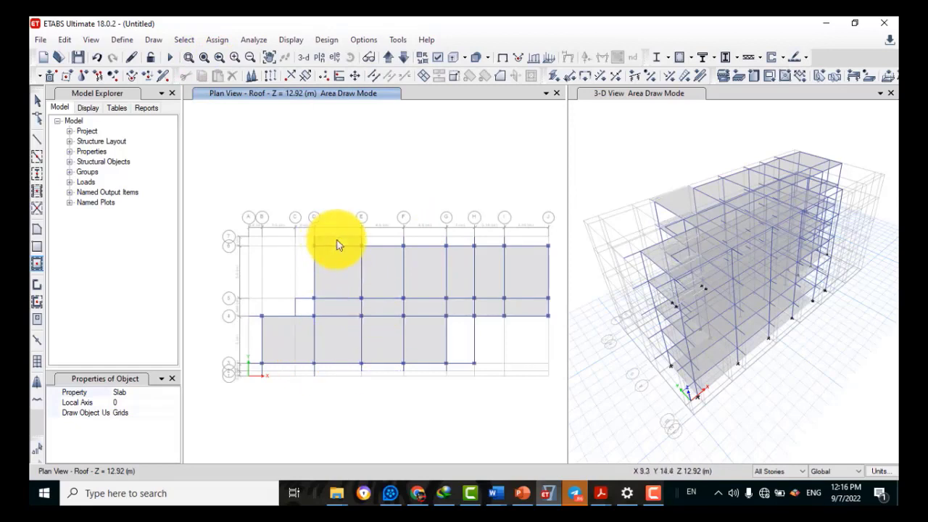
click(388, 244)
click(465, 242)
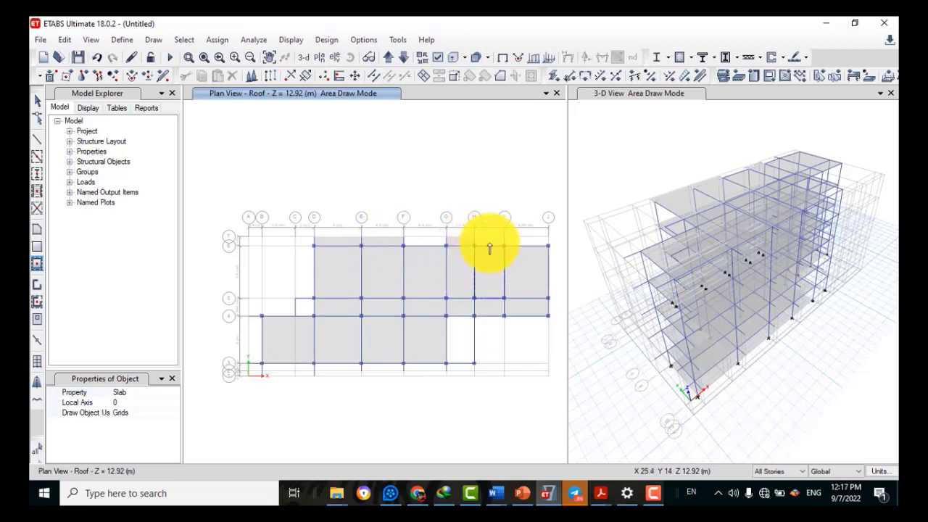
click(491, 243)
Fill the D–E and E–F strips below row 3 and the A–B bay with slabs, then return to Select
click(339, 366)
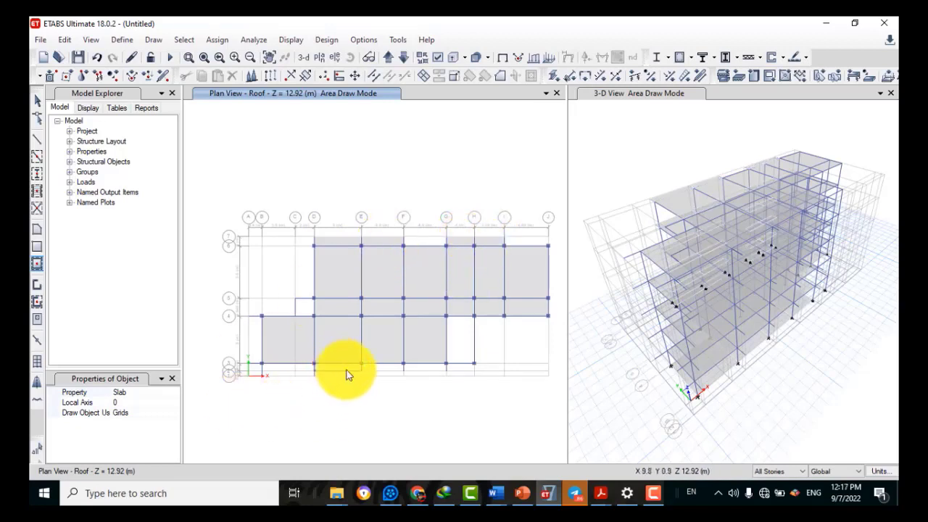
click(379, 366)
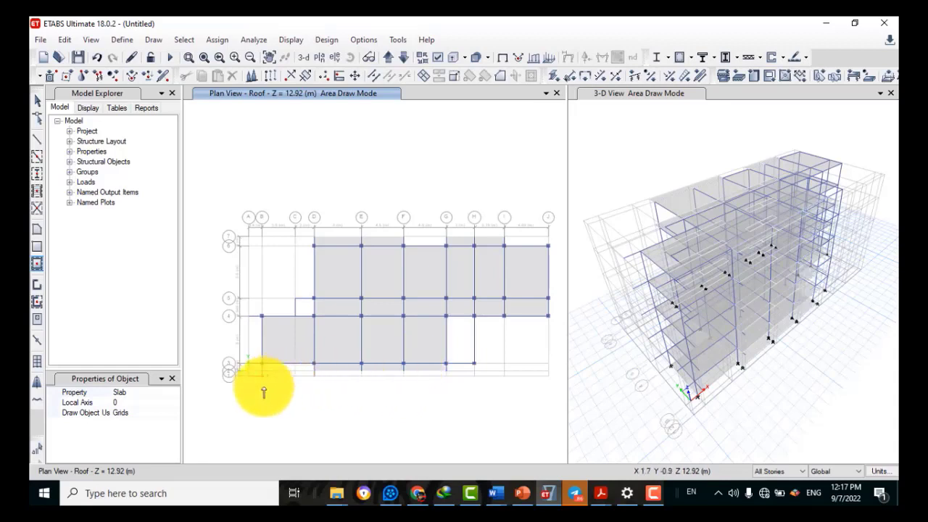
click(253, 343)
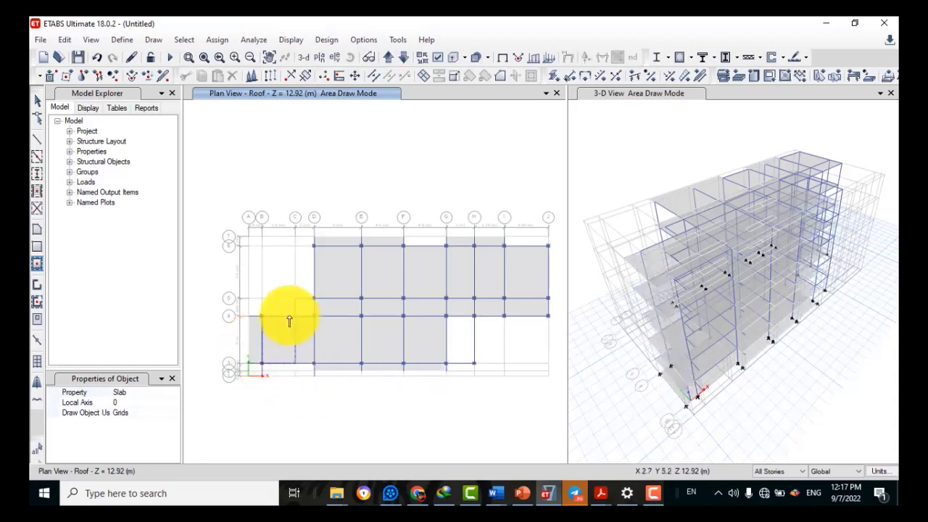
click(36, 248)
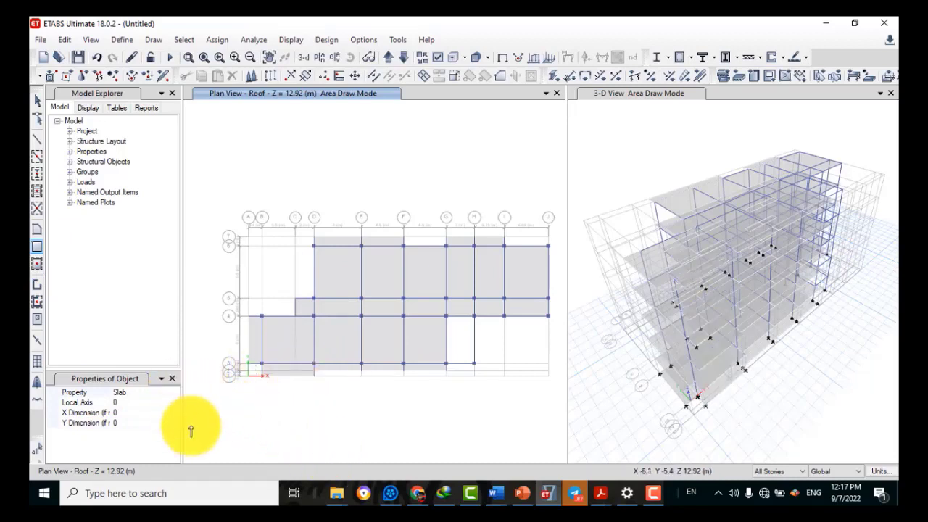
click(171, 378)
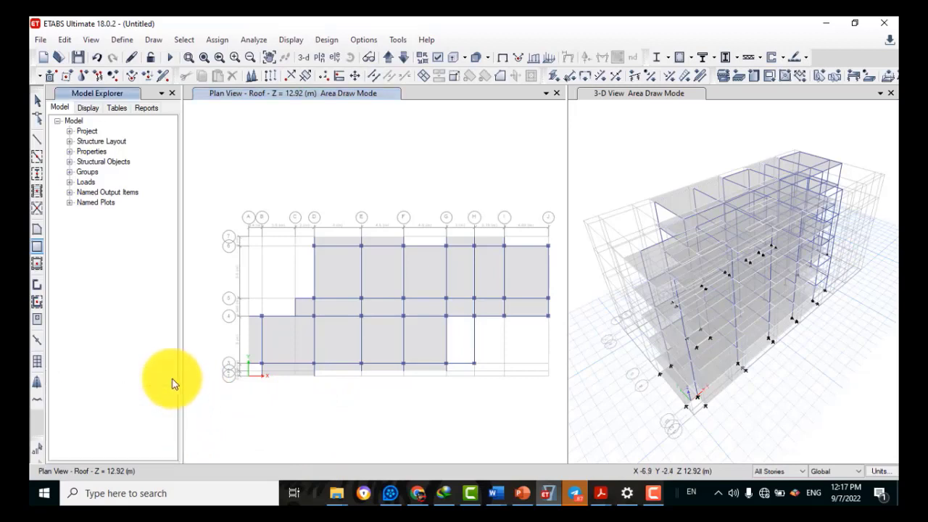
click(36, 100)
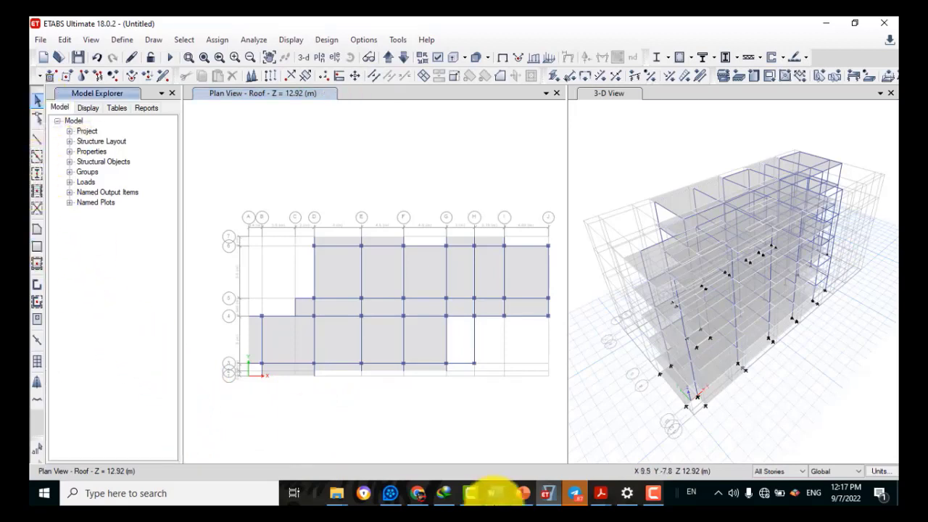
Switch the plan view to the Base level at Z = -2.5 m
click(495, 493)
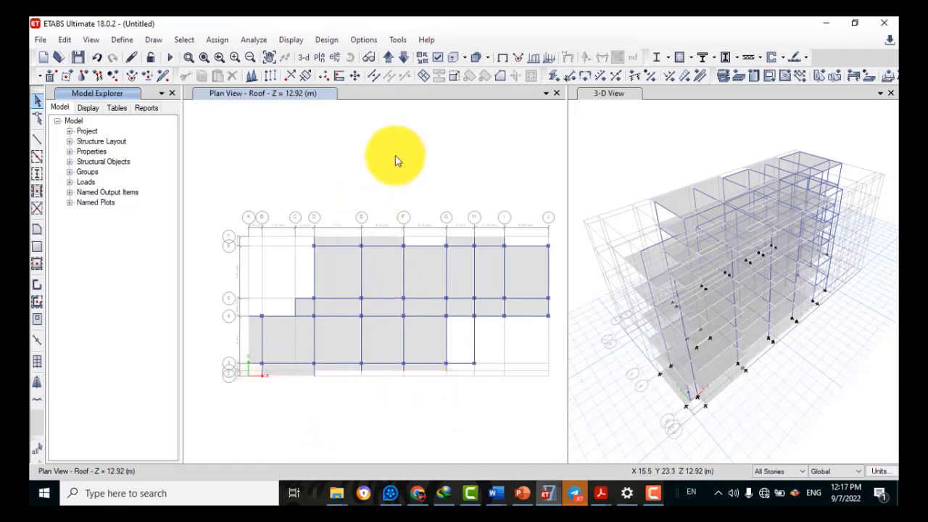
click(321, 63)
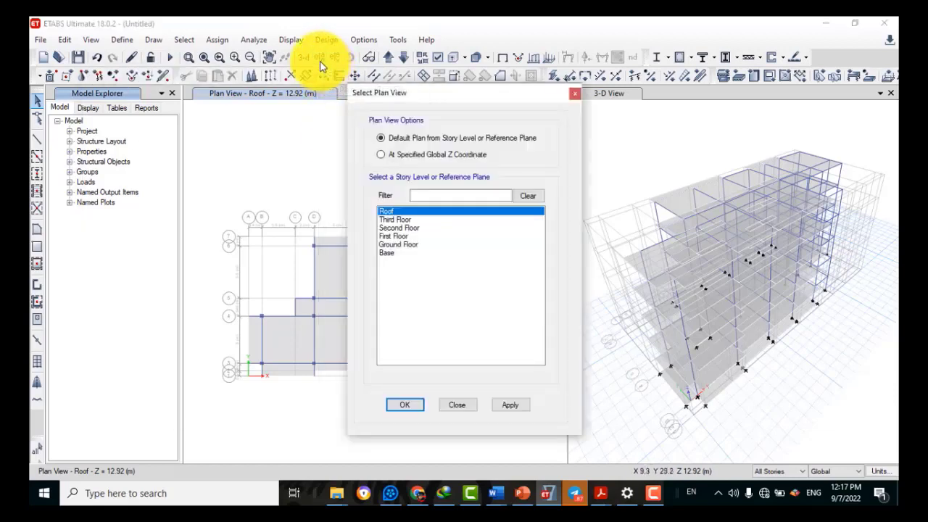
click(384, 253)
click(391, 409)
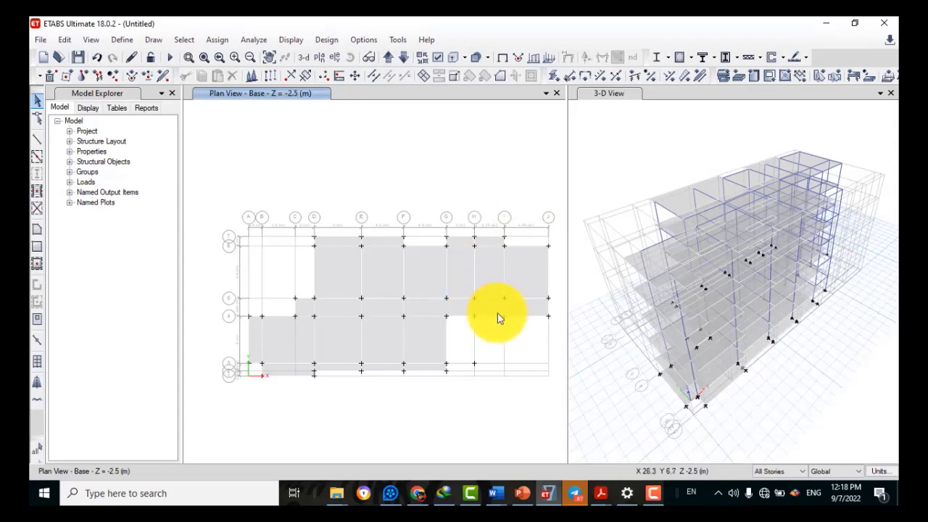
Limit selection to one storey and select the Base lower-row and upper-row slab panels
click(792, 472)
click(780, 481)
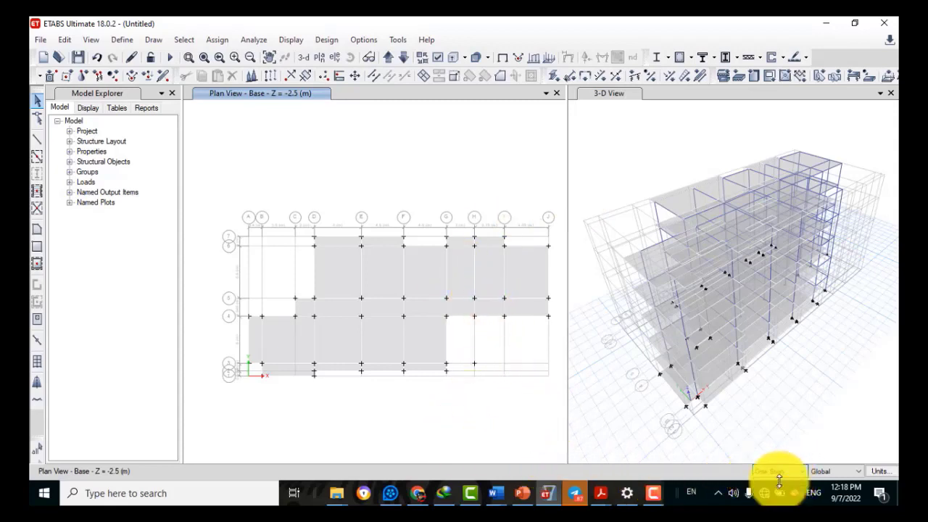
click(281, 346)
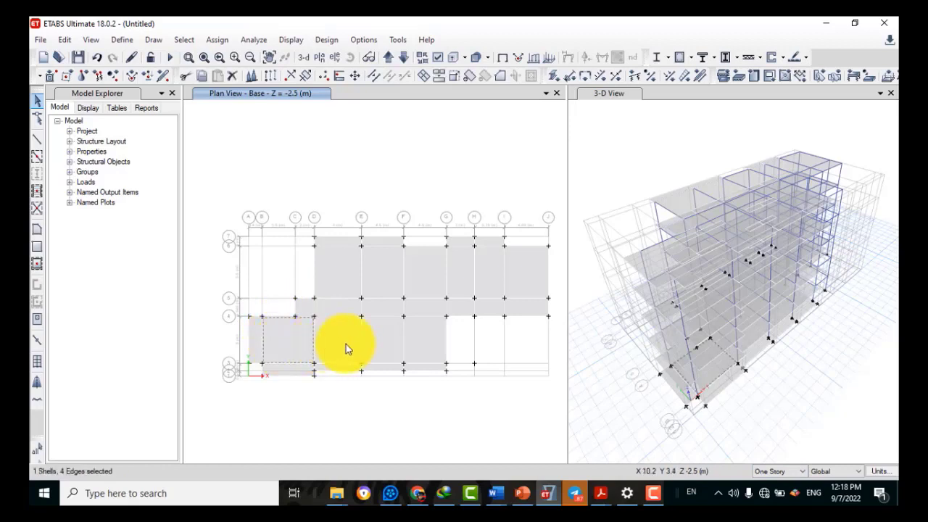
click(346, 344)
click(378, 346)
click(415, 342)
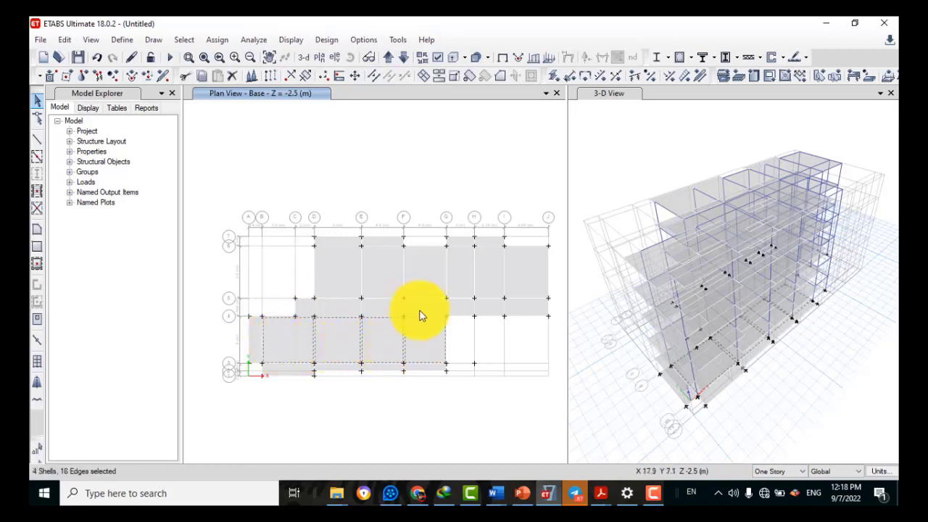
click(375, 311)
click(327, 300)
click(354, 282)
click(396, 277)
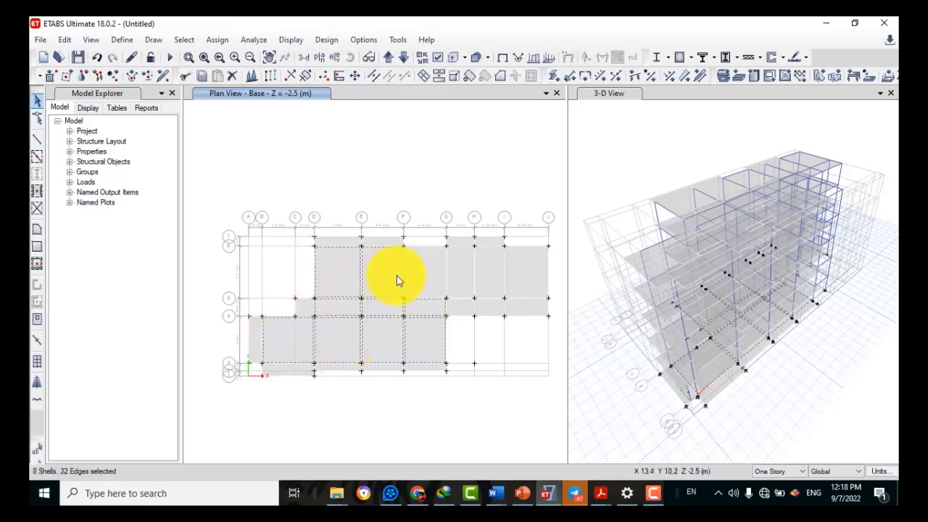
click(431, 282)
click(457, 281)
click(489, 278)
click(526, 280)
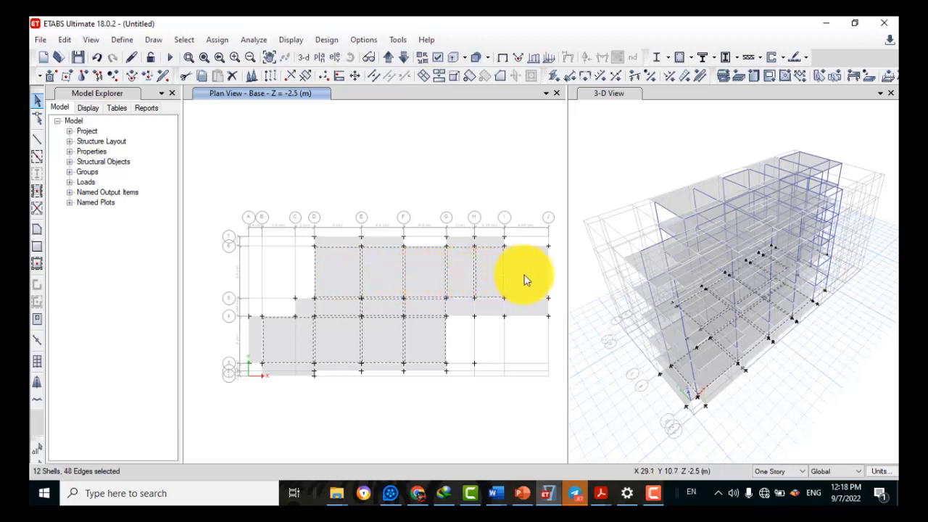
Add the grid 4–5 strip slabs, the thin top-strip slabs and the C–D strip slab to the selection
click(526, 312)
click(486, 313)
click(462, 311)
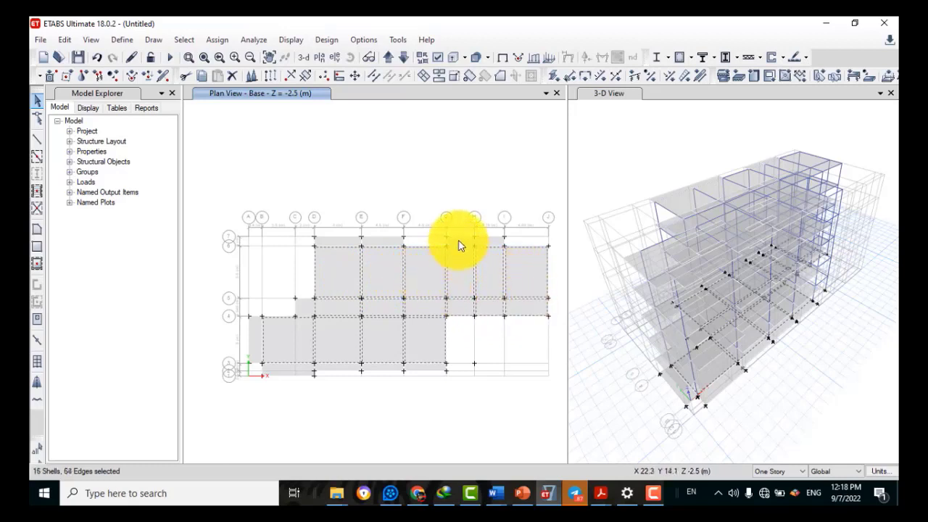
click(485, 243)
click(459, 244)
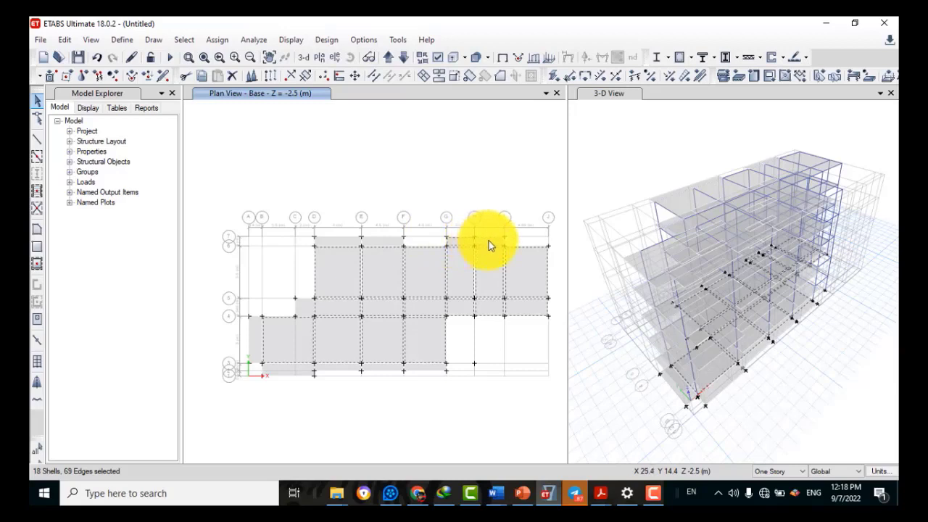
click(488, 240)
click(389, 242)
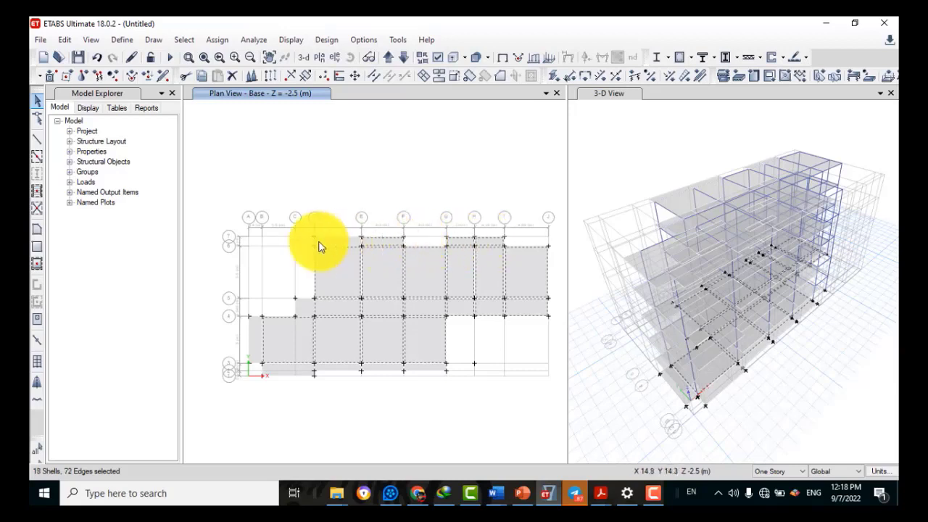
click(341, 241)
click(306, 309)
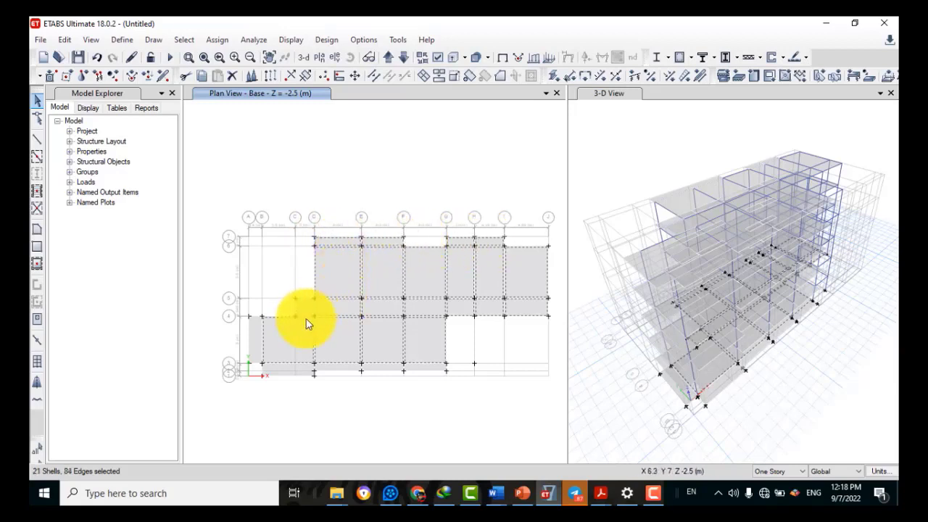
Finish selecting the B–D, A–B and bottom-strip slabs, completing all 26 Base shells
click(282, 350)
click(282, 350)
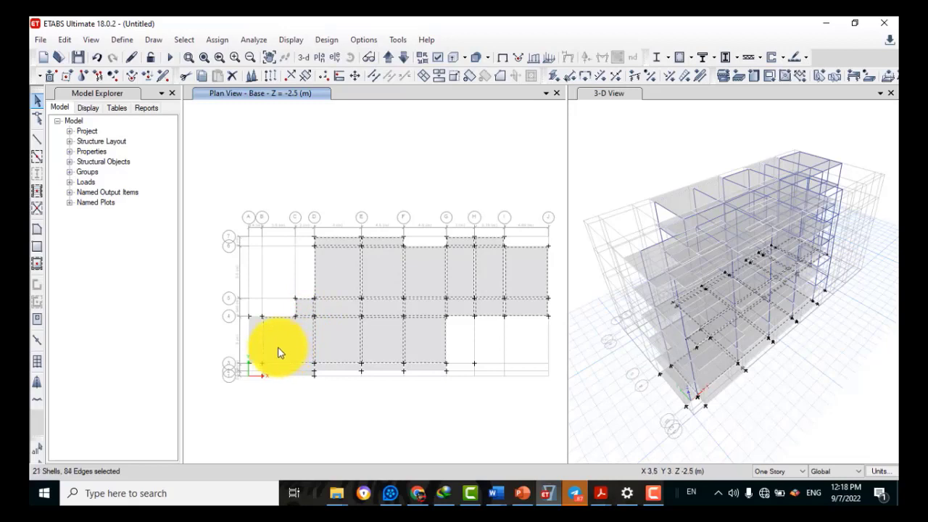
click(254, 341)
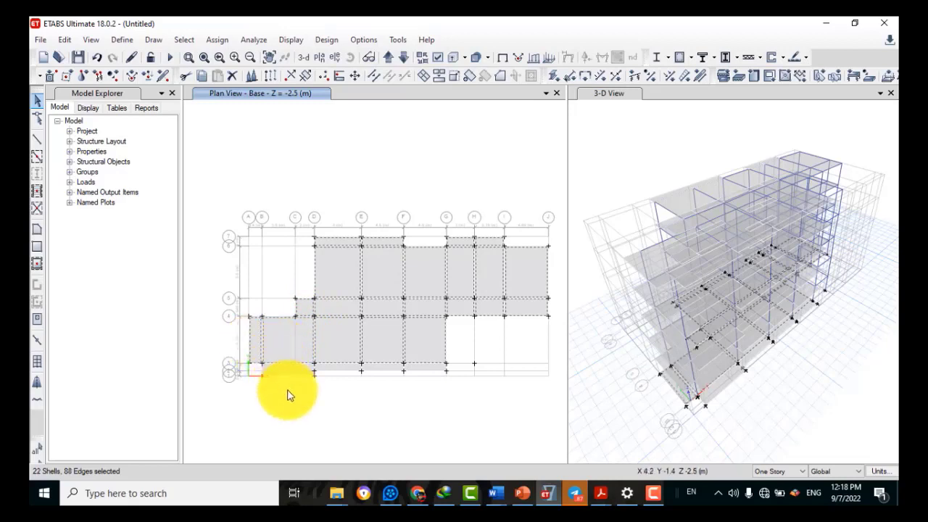
click(385, 368)
click(333, 367)
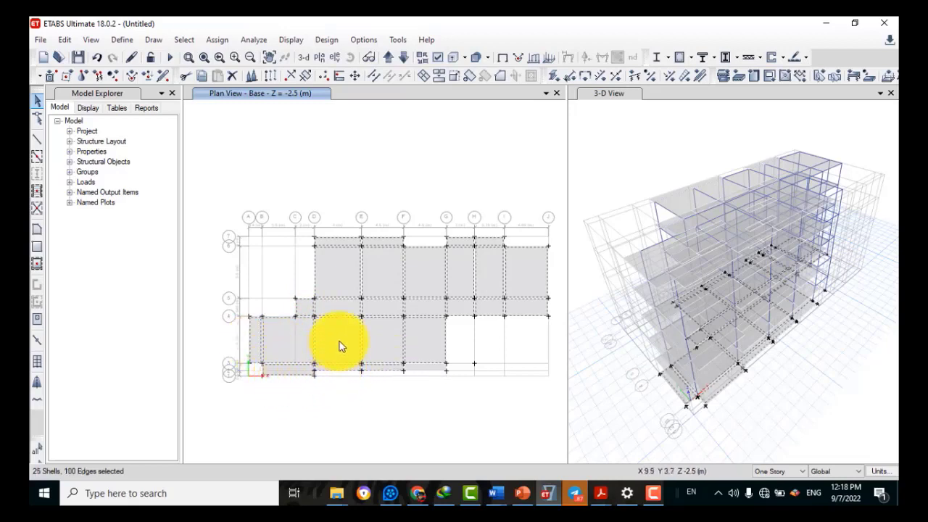
click(340, 346)
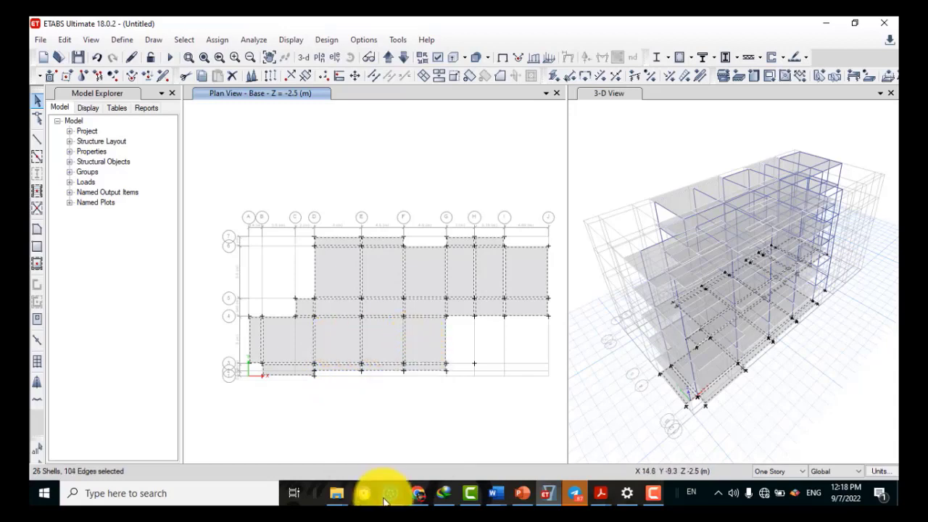
click(63, 40)
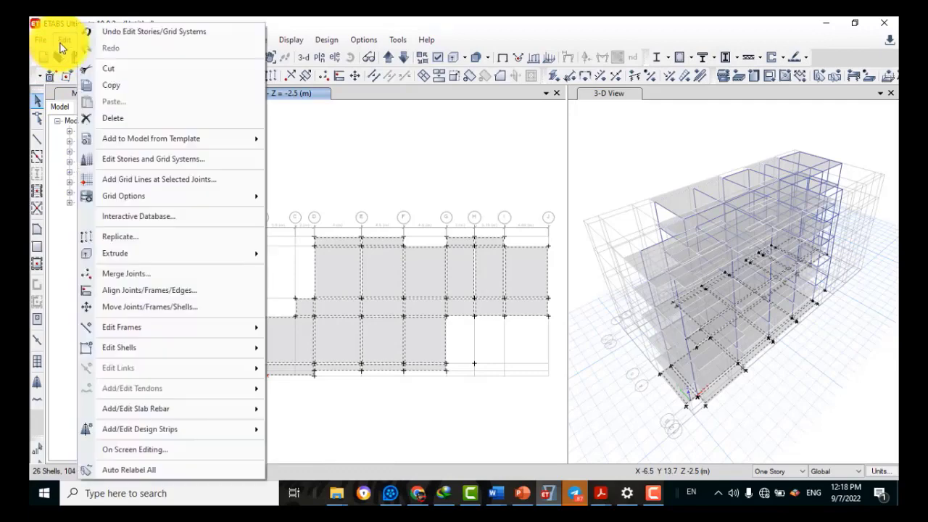
Delete the Base shells, then on the Ground Floor select the upper-row slab panels
click(107, 114)
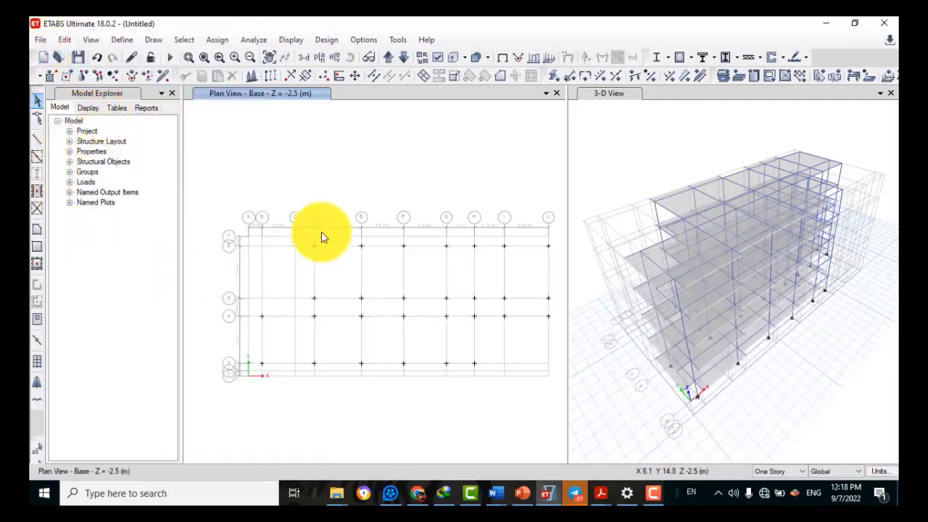
click(391, 61)
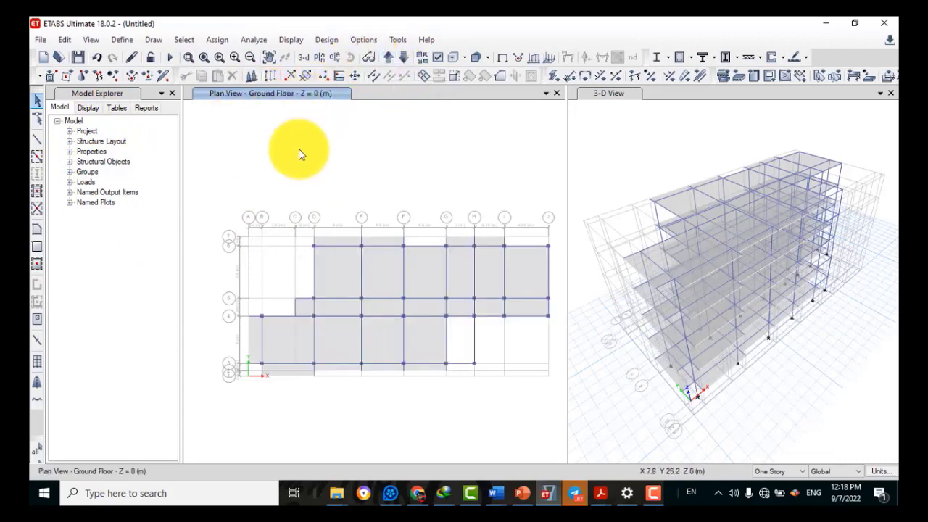
click(333, 271)
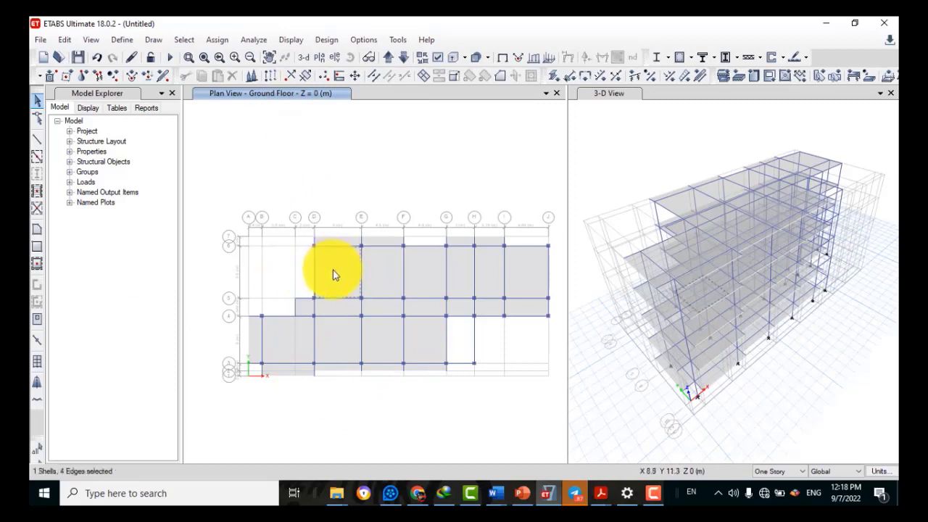
click(383, 272)
click(433, 277)
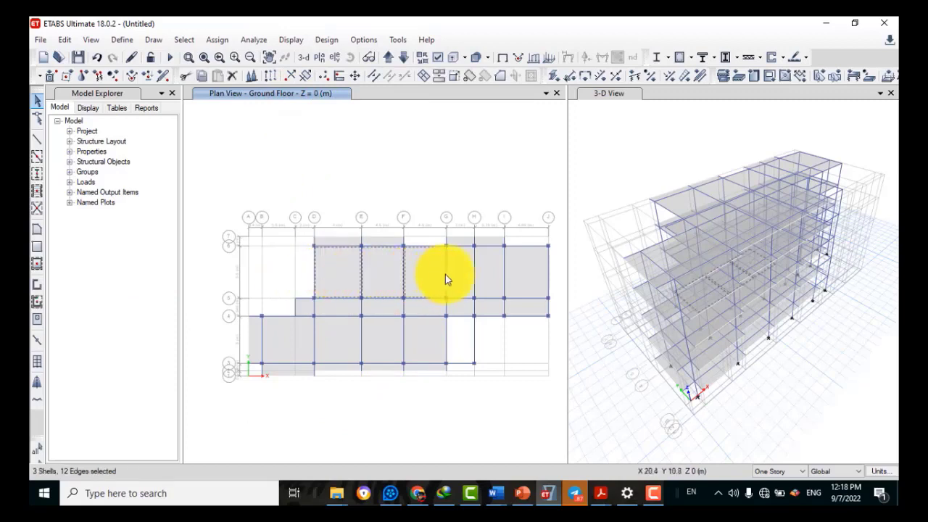
click(467, 242)
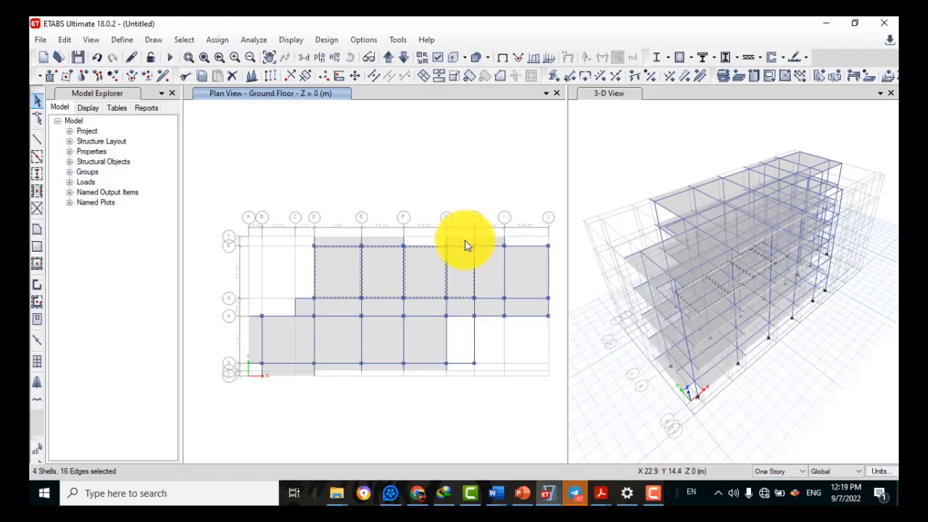
click(465, 241)
click(492, 263)
click(517, 275)
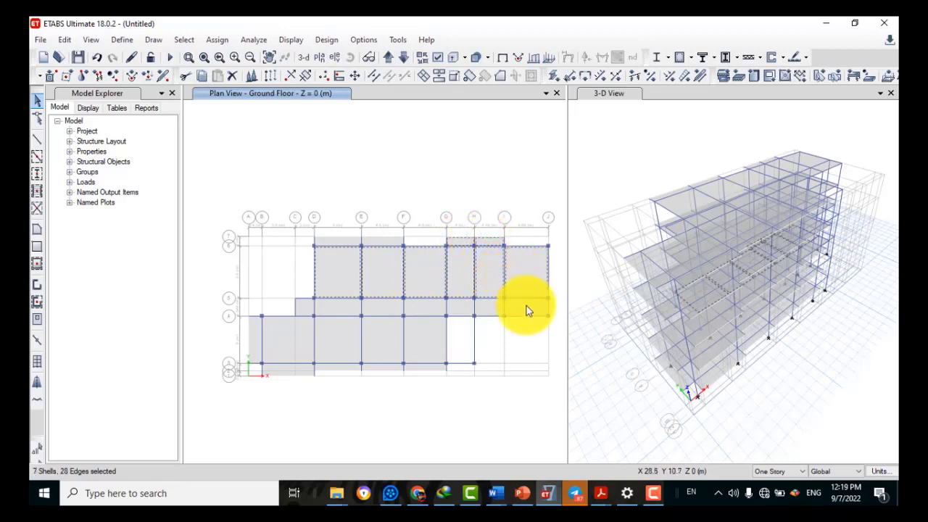
Add the grid 4–5 strip slabs and the A–B, B–D and D–E slabs below grid 4 to the selection
click(527, 310)
click(493, 309)
click(461, 307)
click(425, 312)
click(373, 313)
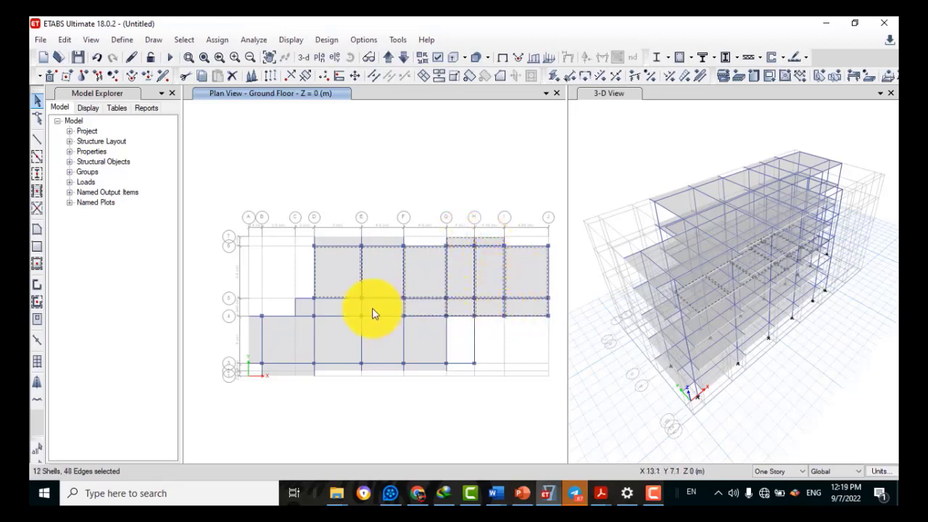
click(329, 339)
click(284, 340)
click(255, 336)
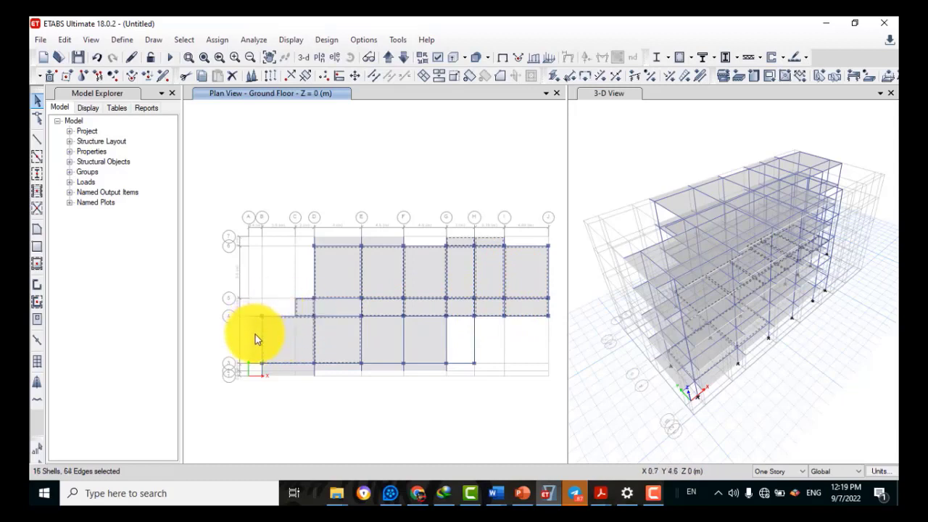
click(282, 371)
Select the remaining E–F, F–G and bottom-strip slabs and delete the selected Ground Floor shells
click(343, 339)
click(343, 339)
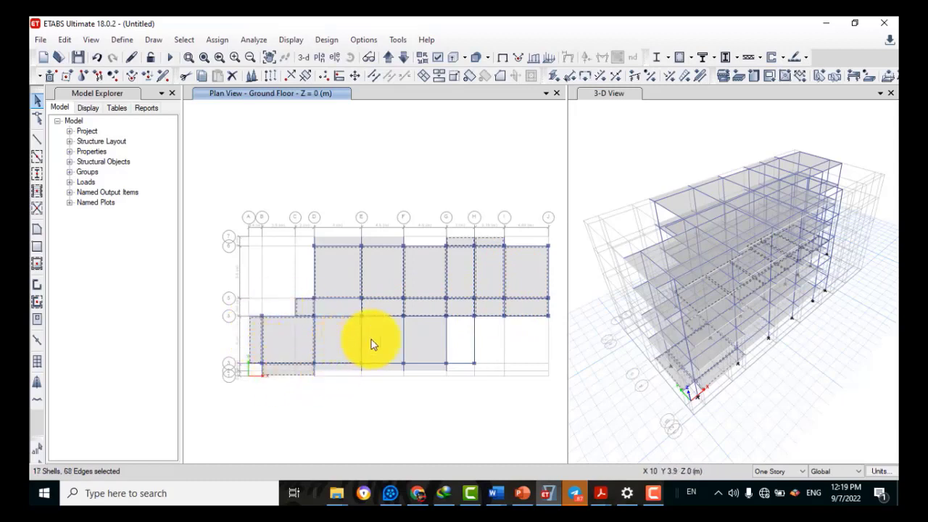
click(375, 340)
click(439, 342)
click(397, 372)
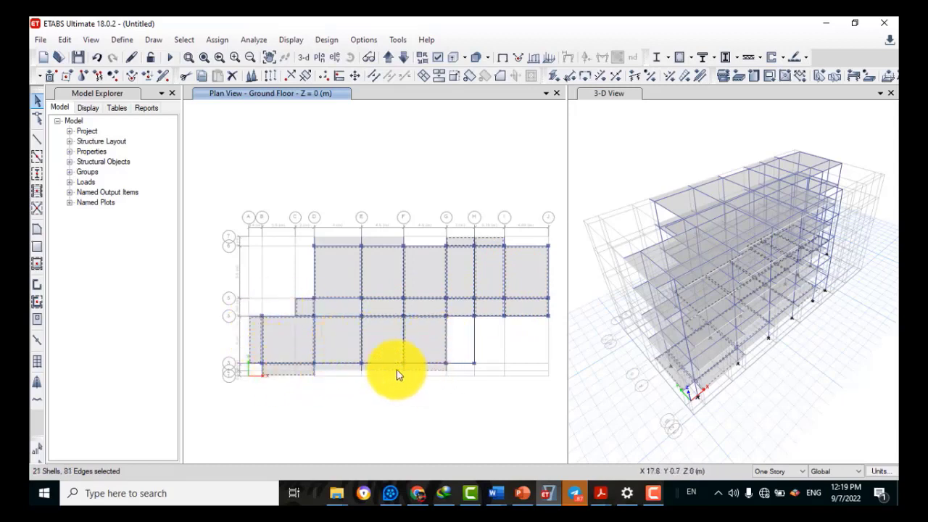
click(339, 372)
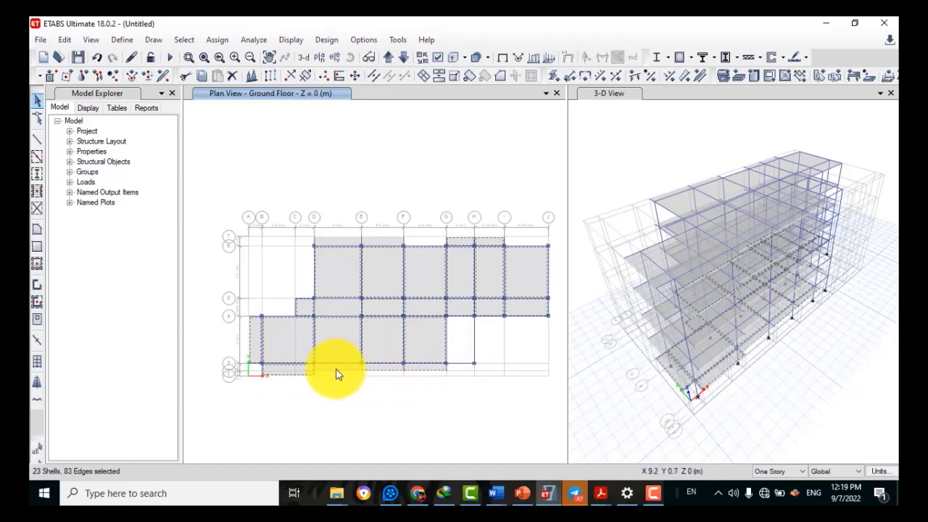
click(414, 373)
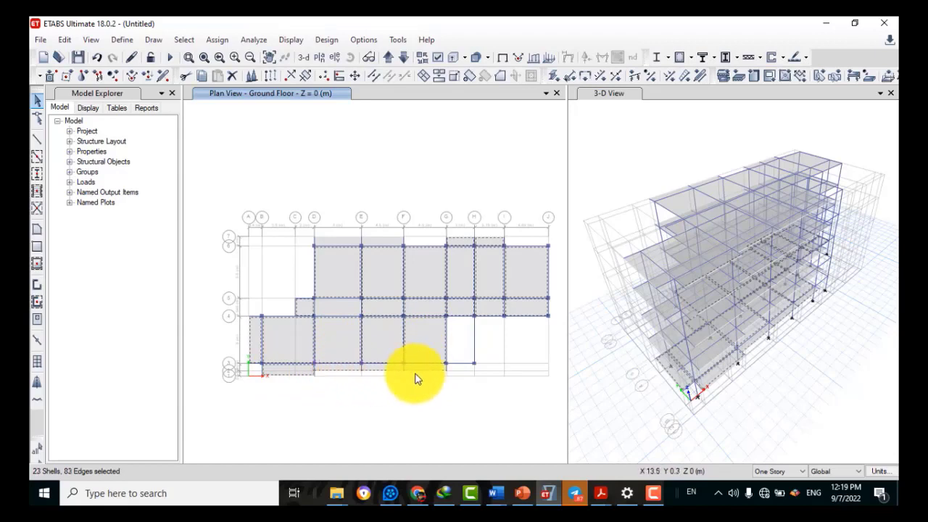
click(65, 40)
click(95, 120)
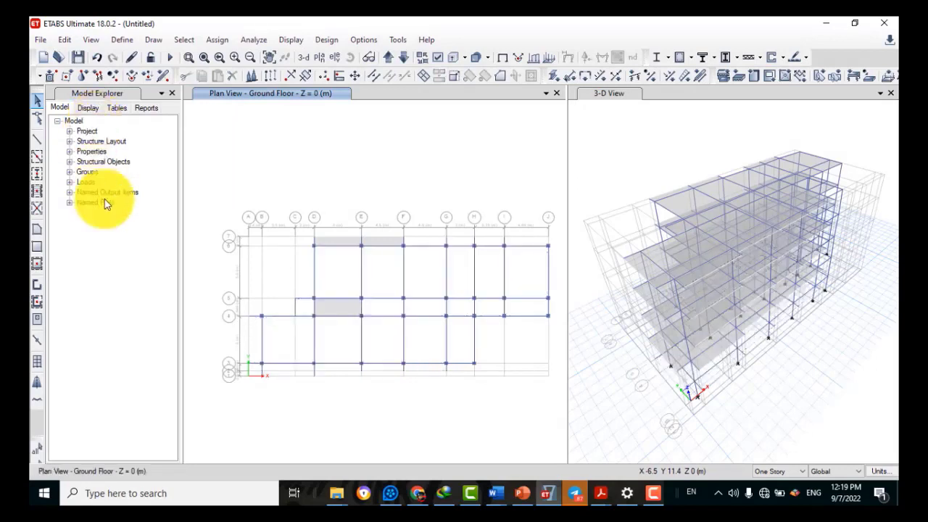
Select and delete the two leftover D–E Ground Floor slabs
click(334, 310)
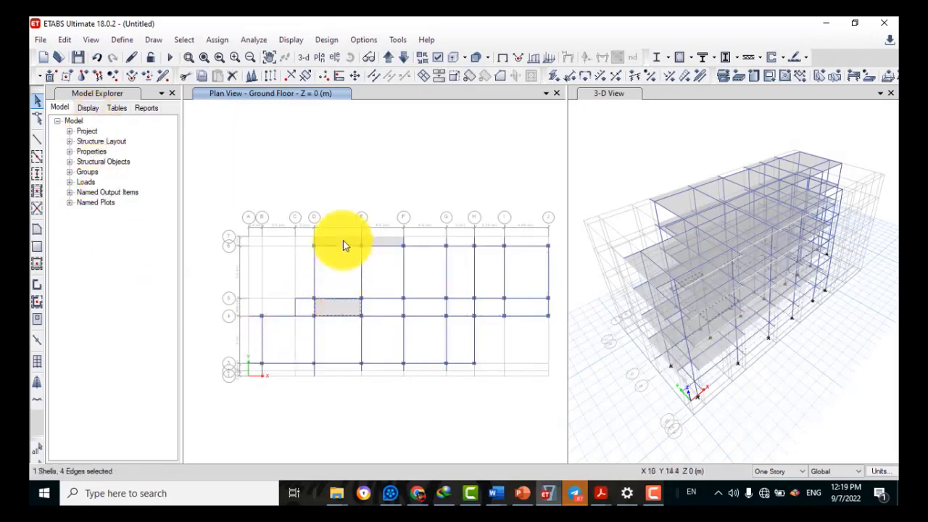
click(343, 241)
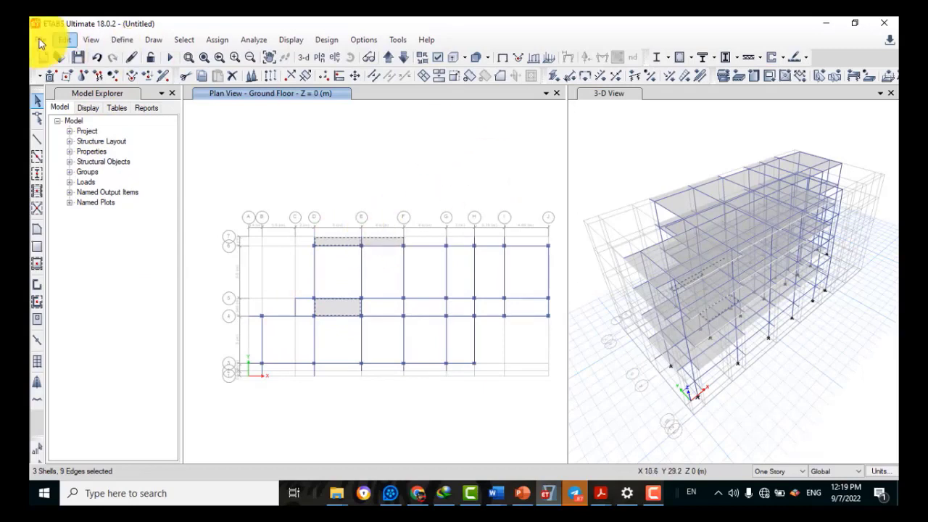
click(61, 38)
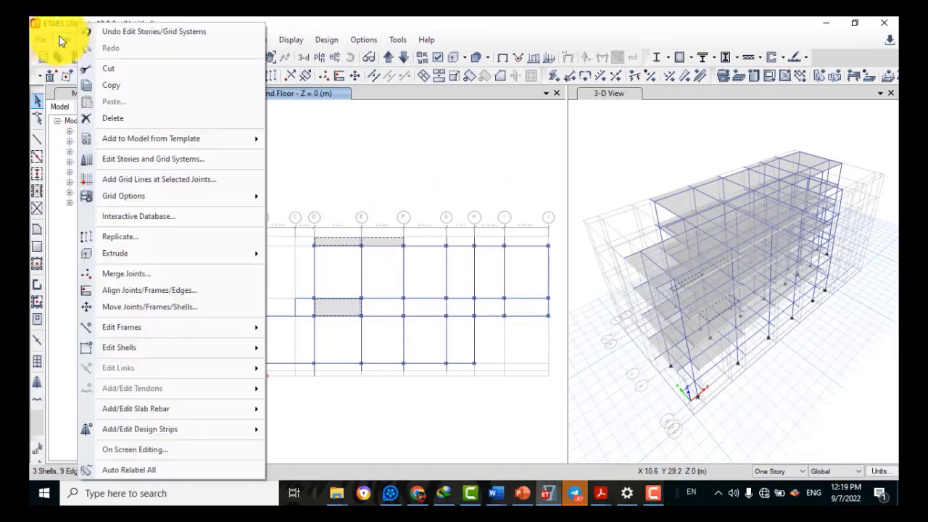
click(119, 121)
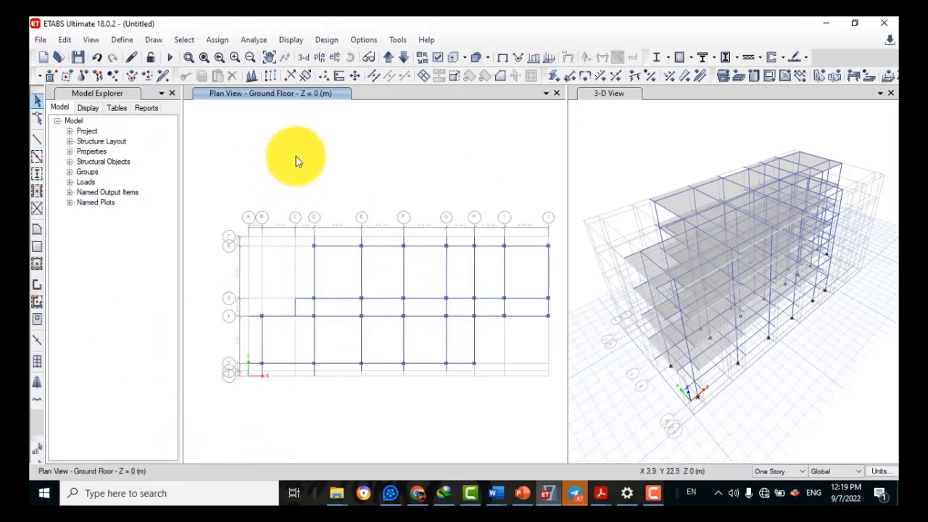
Switch the plan to the First Floor and bring up the 1st and 2nd Floor slide in PowerPoint
click(386, 61)
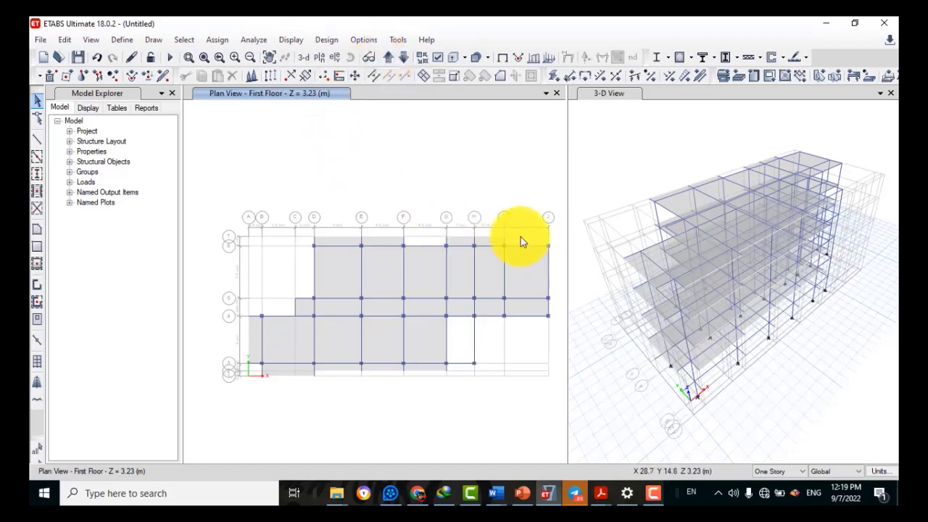
click(522, 493)
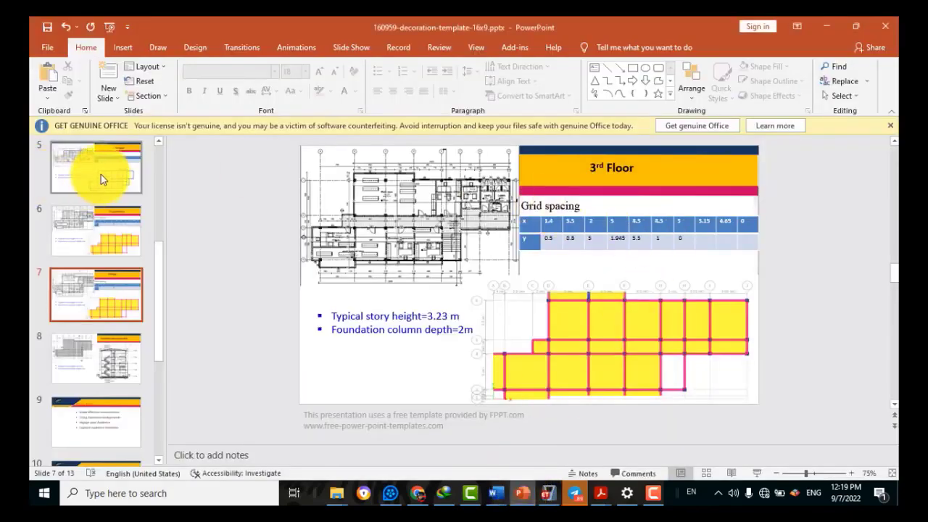
click(120, 234)
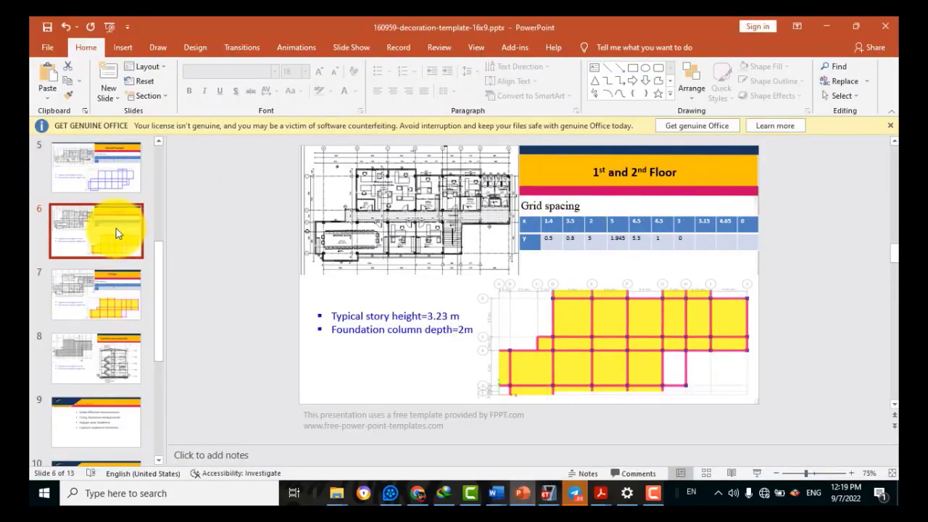
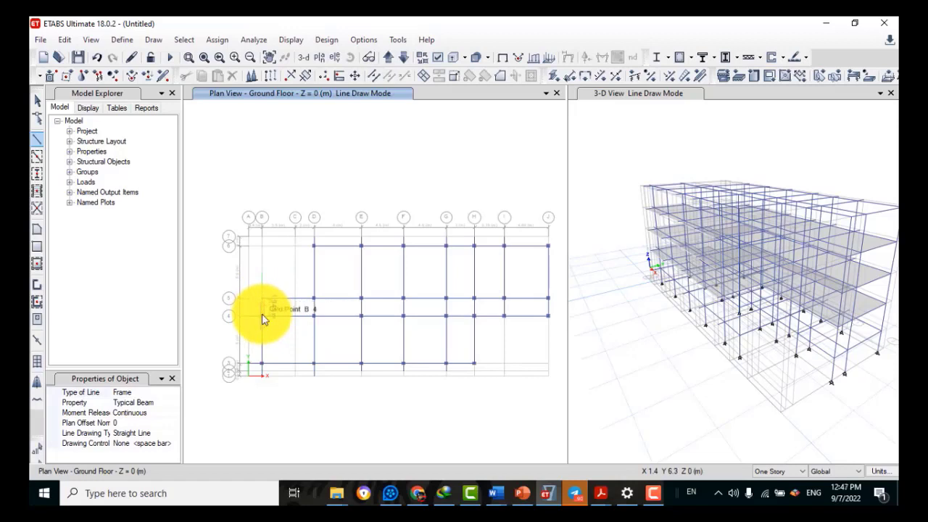
Stop drawing and join the two beam pieces on grid line 5 between B and D into one frame
click(262, 317)
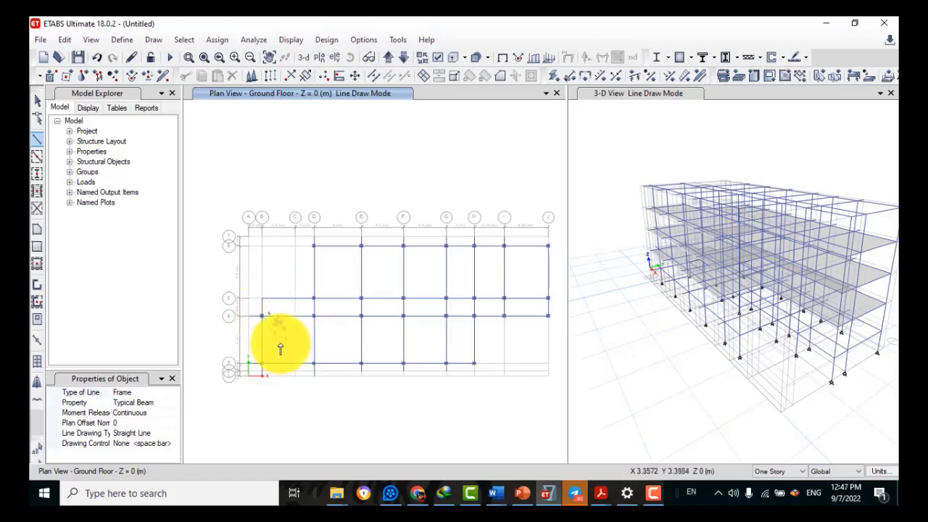
key(Escape)
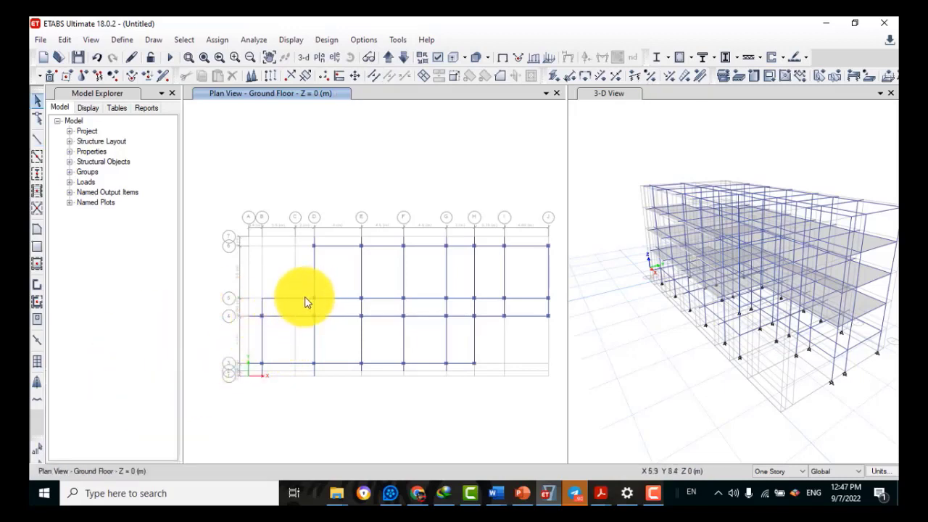
click(305, 297)
click(66, 42)
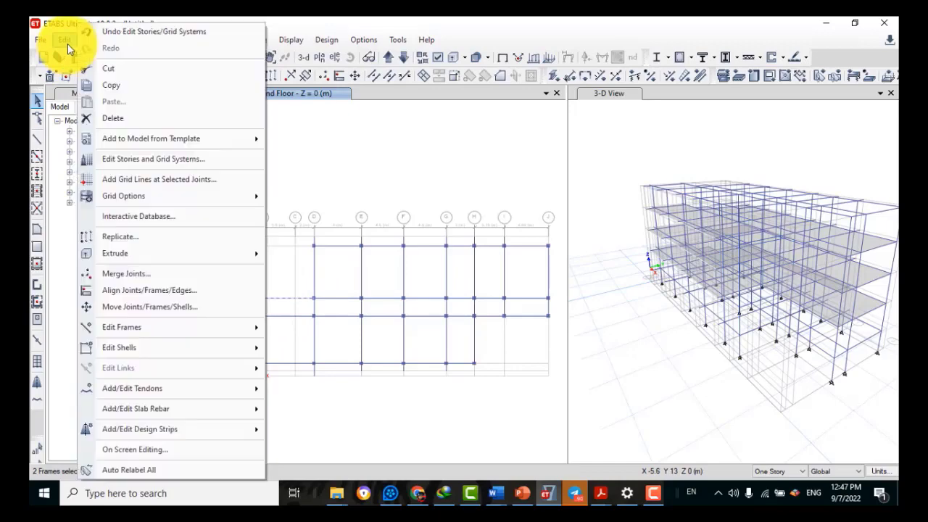
click(65, 41)
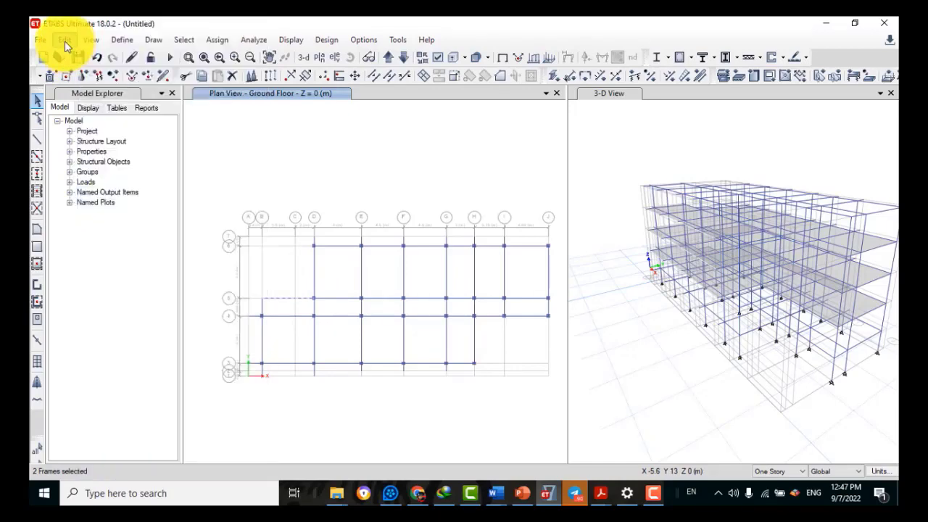
click(65, 40)
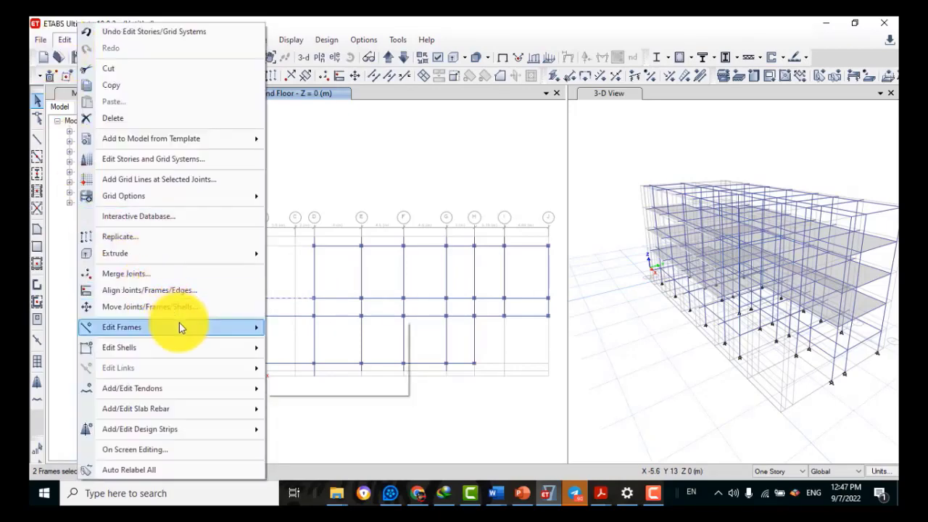
mouse_move(179, 327)
click(316, 344)
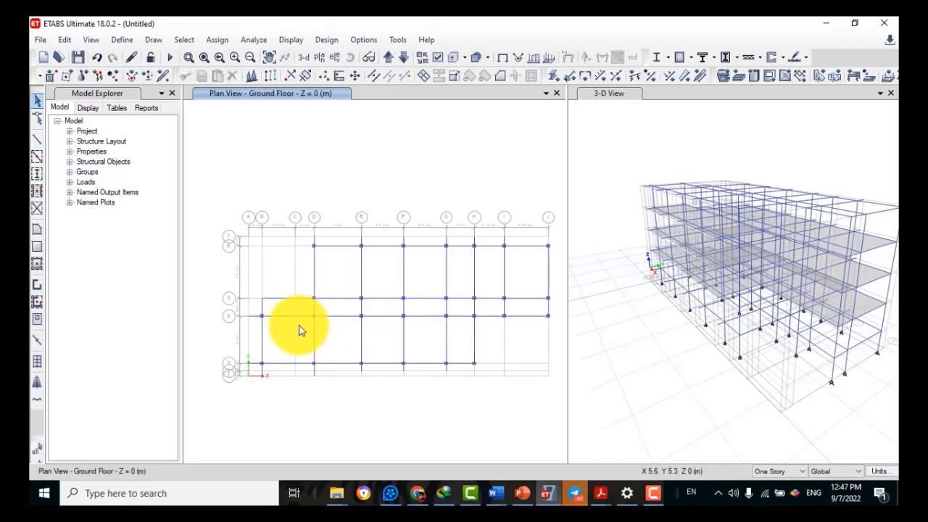
click(286, 298)
click(285, 298)
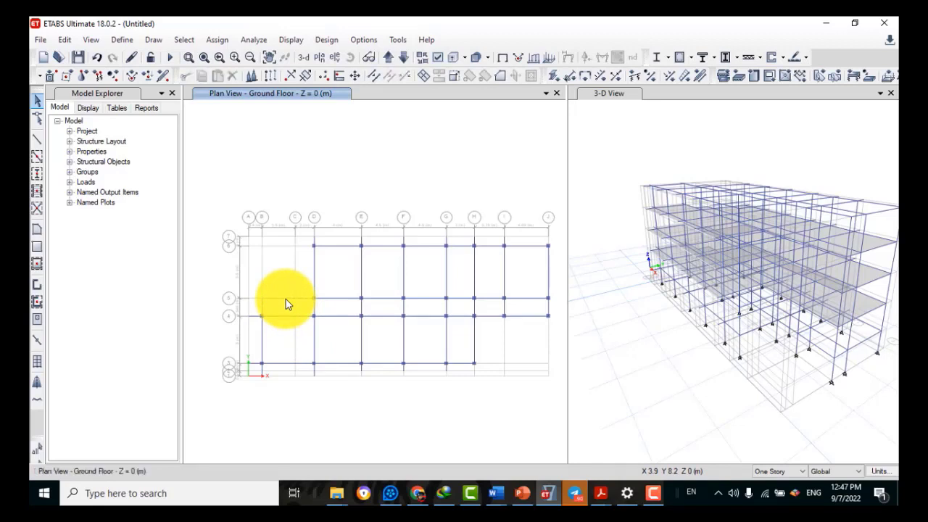
Delete the short dangling beam stubs beyond the top grid line, including the one at grid F
click(314, 240)
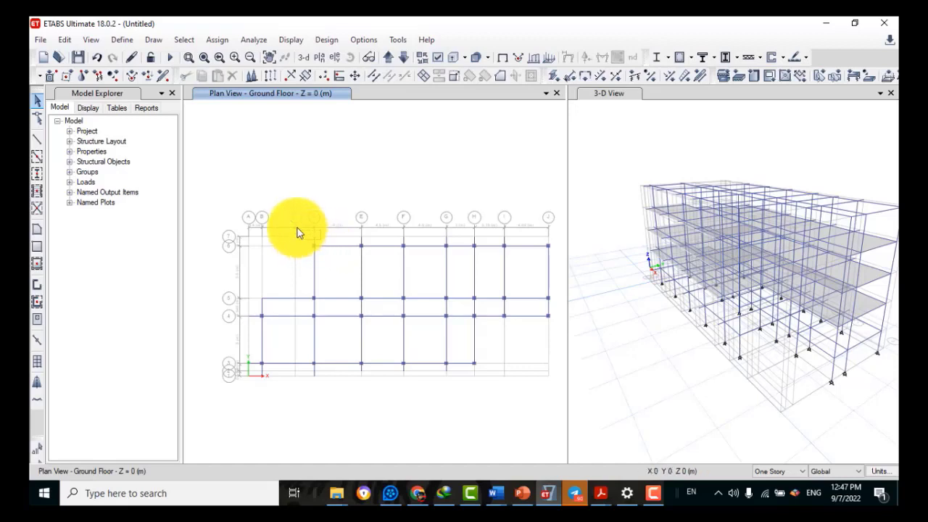
click(315, 226)
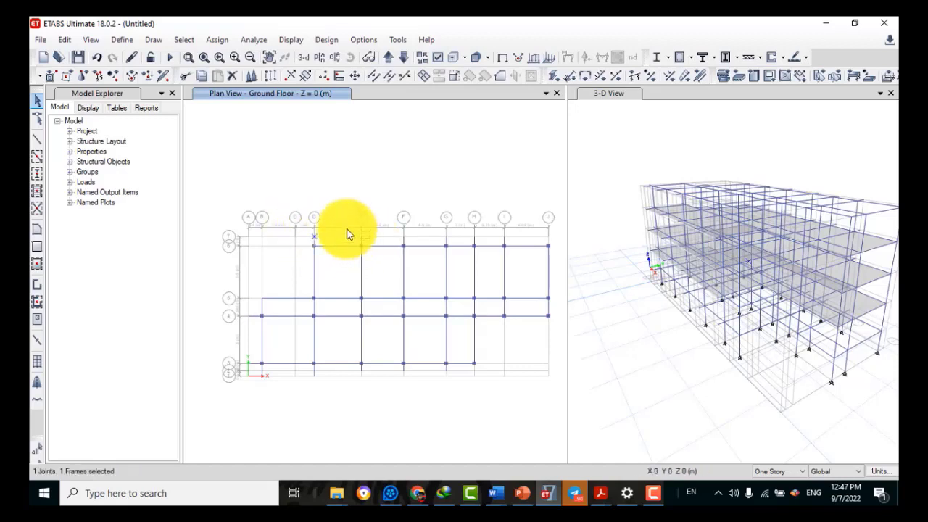
drag(407, 241, 381, 216)
click(64, 39)
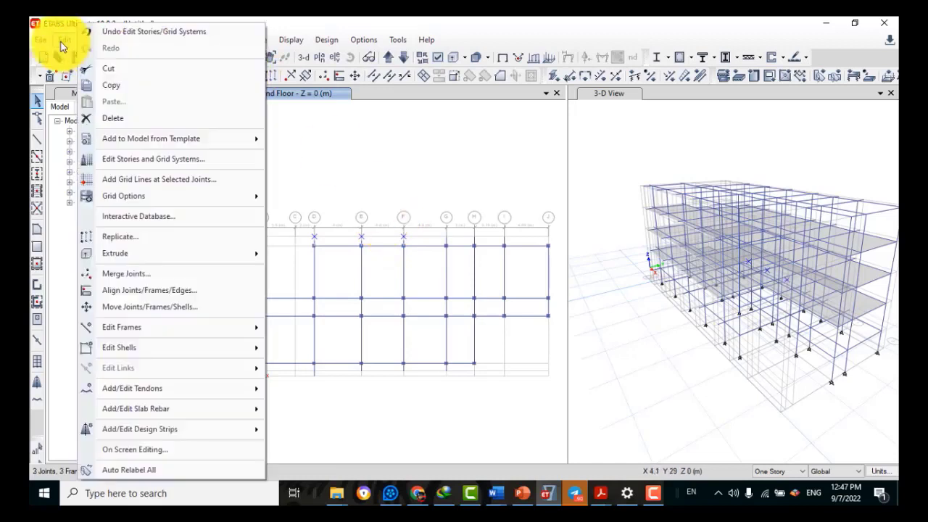
click(111, 119)
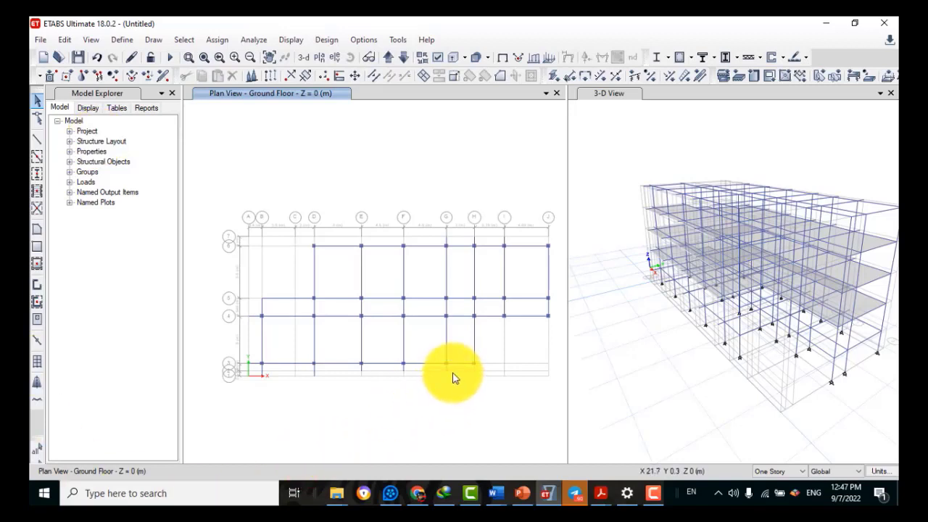
Window-select and delete the short beam stubs below the bottom grid line
drag(426, 377, 344, 370)
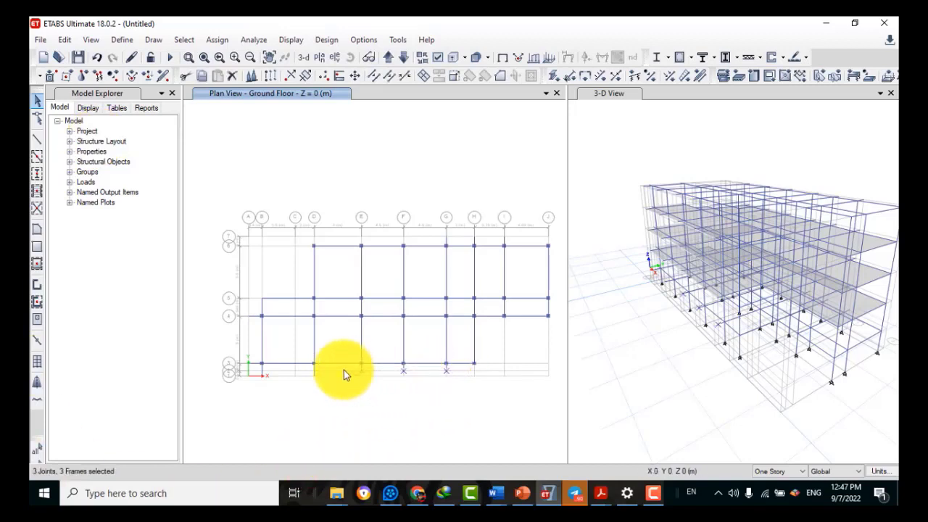
click(64, 41)
click(112, 124)
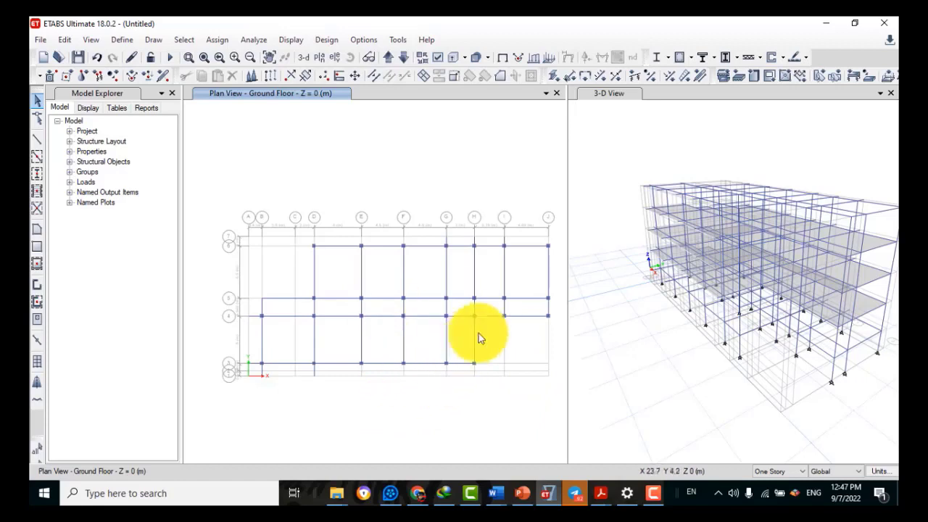
click(517, 316)
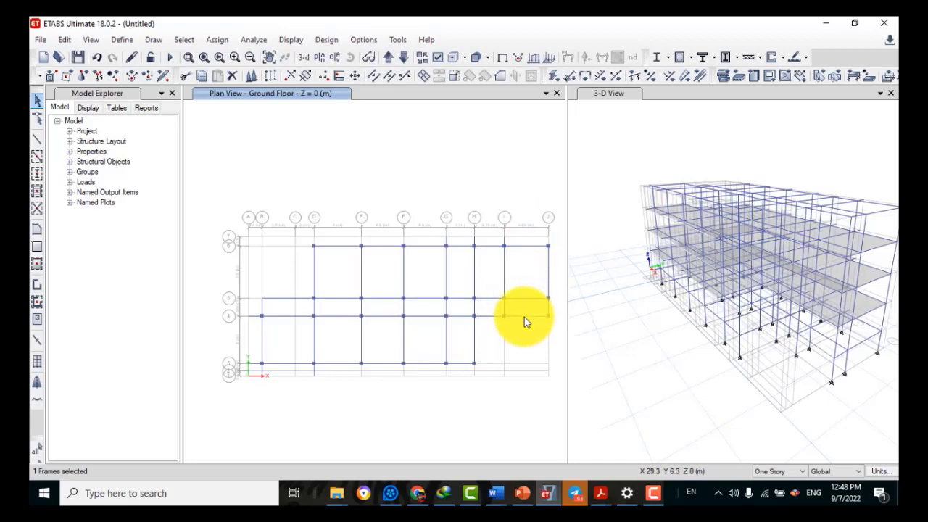
Divide the grid H beam between lines 1 and 4 into 2 frames with Divide Frames
click(67, 39)
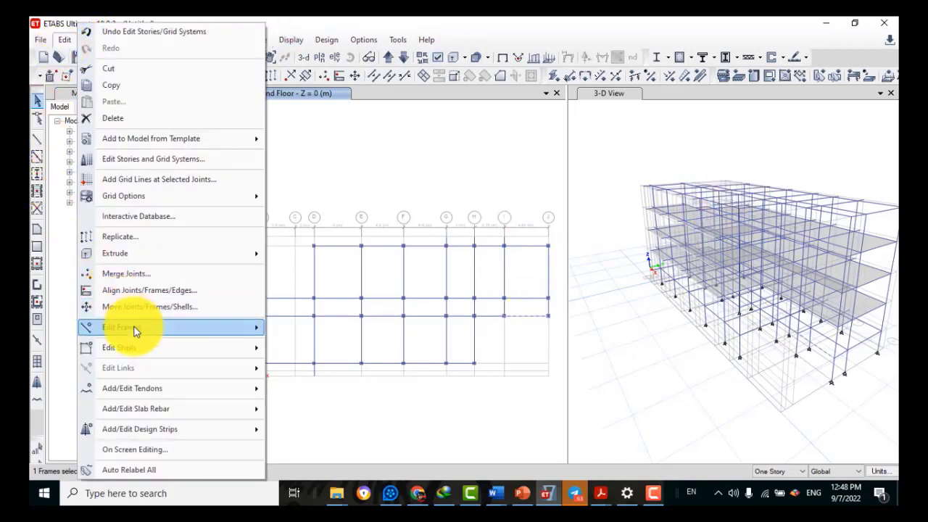
mouse_move(138, 331)
click(290, 335)
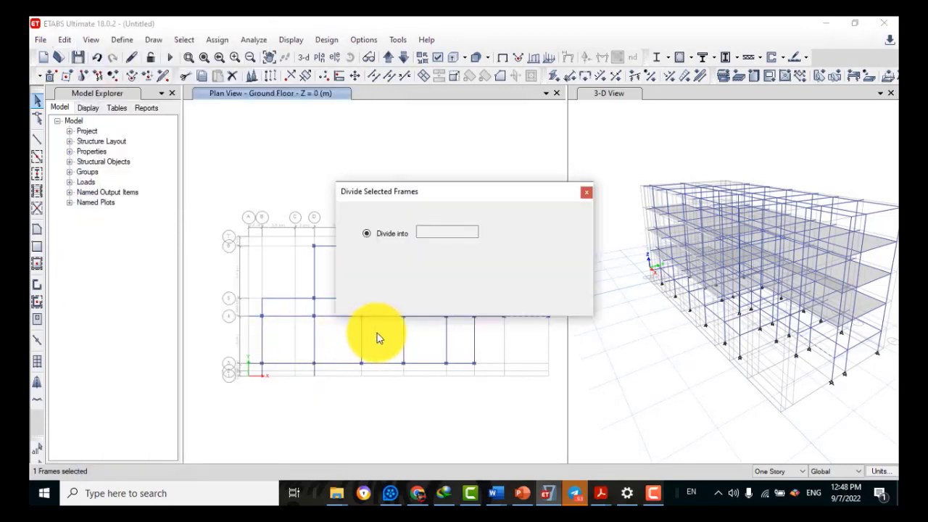
drag(428, 232, 387, 232)
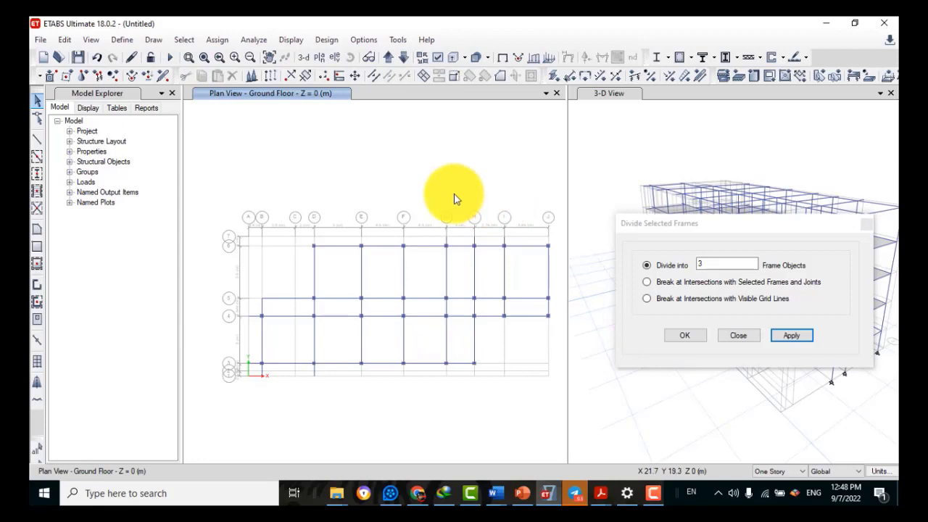
click(511, 318)
click(511, 318)
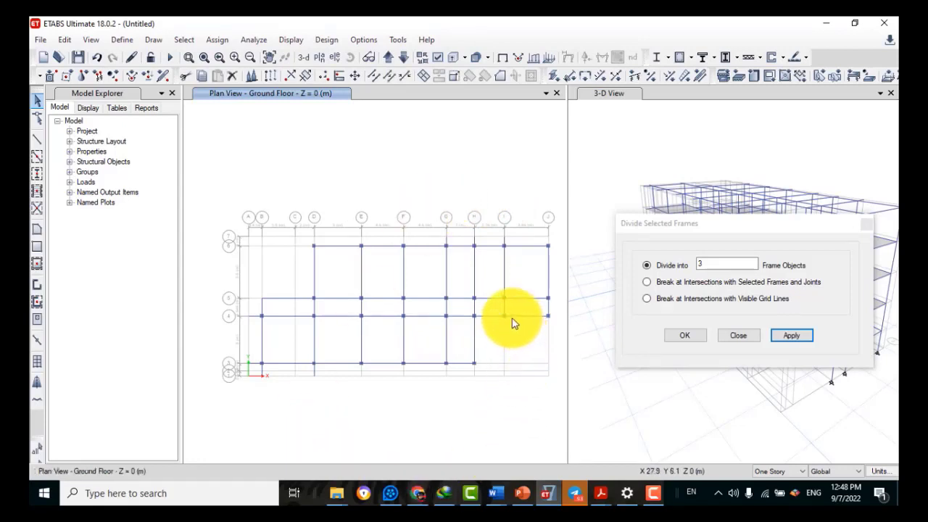
click(475, 345)
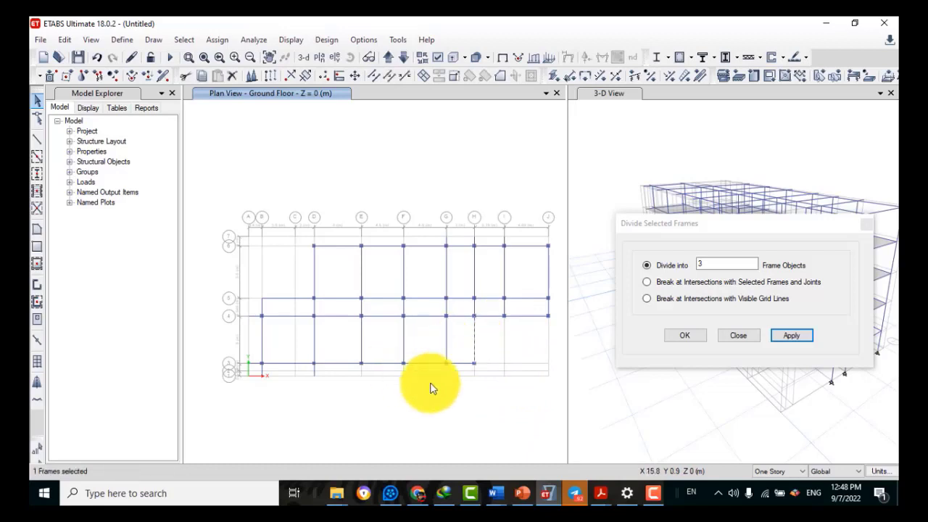
click(669, 262)
text(2)
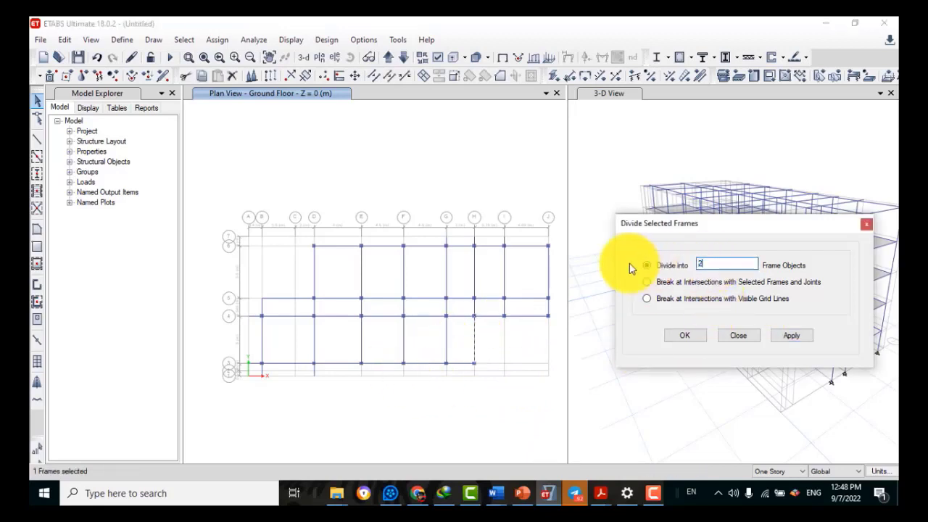
click(788, 337)
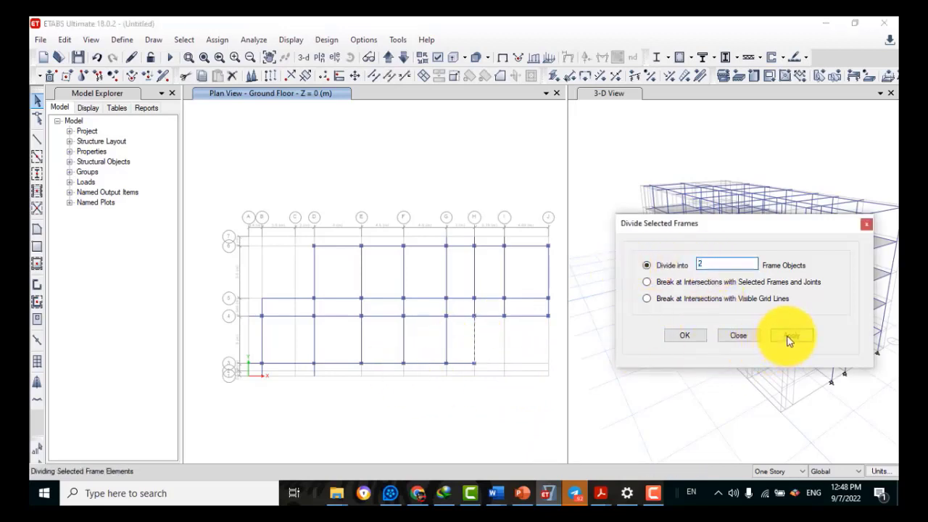
click(679, 334)
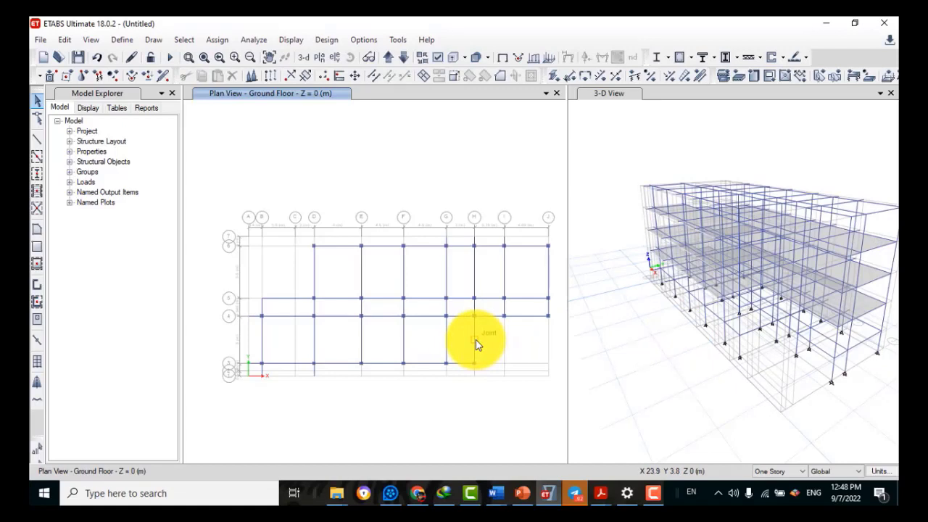
Draw a beam dropping from line 4 partway into the bay and one from grid H's midpoint joint
click(38, 143)
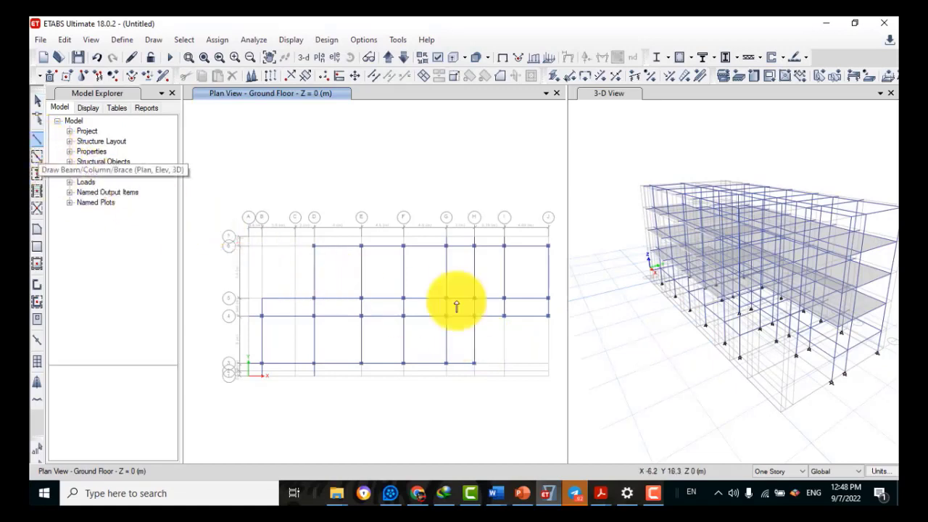
click(519, 317)
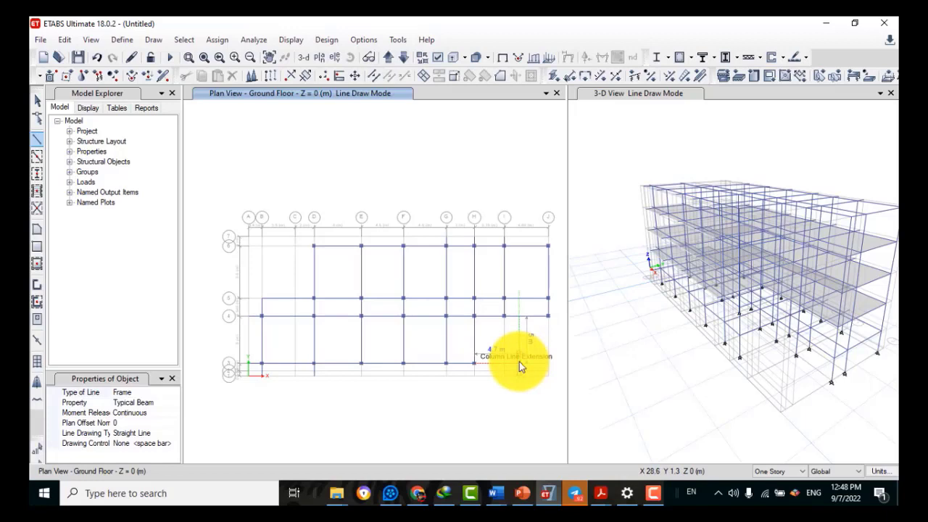
click(519, 362)
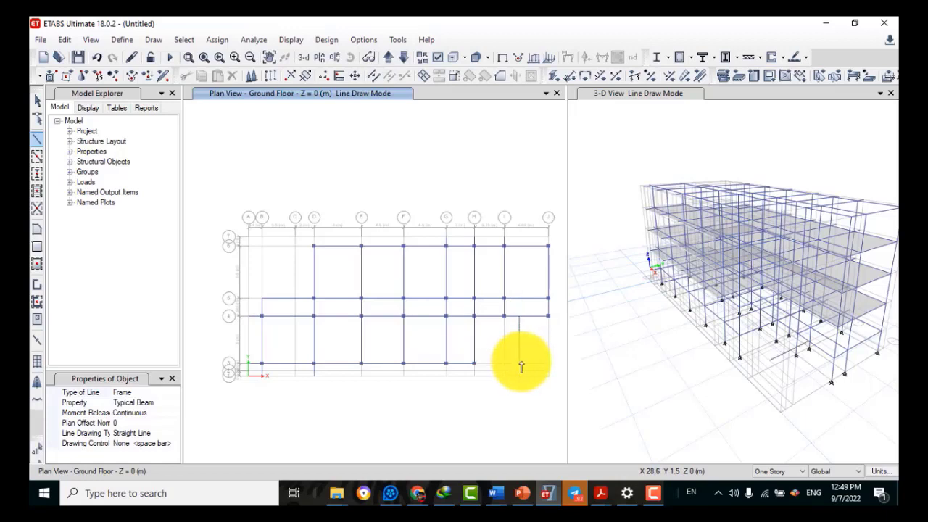
click(474, 343)
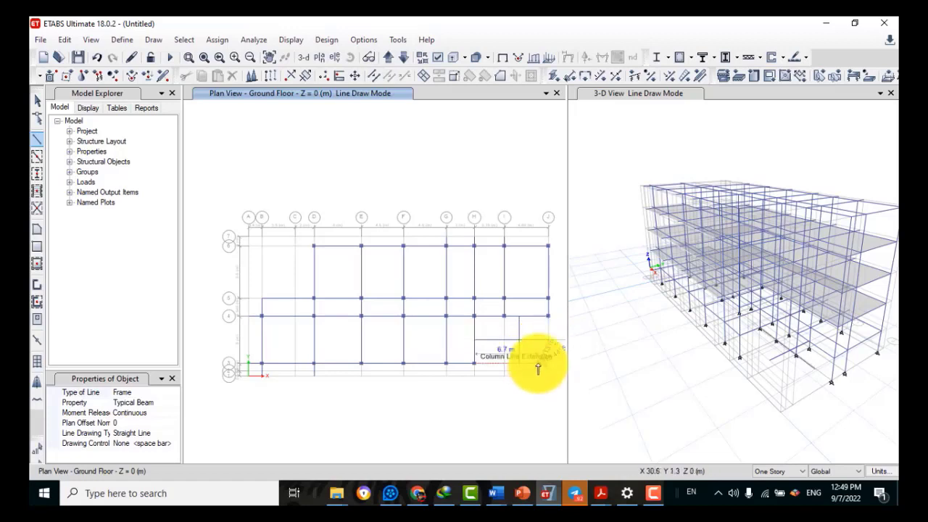
key(Escape)
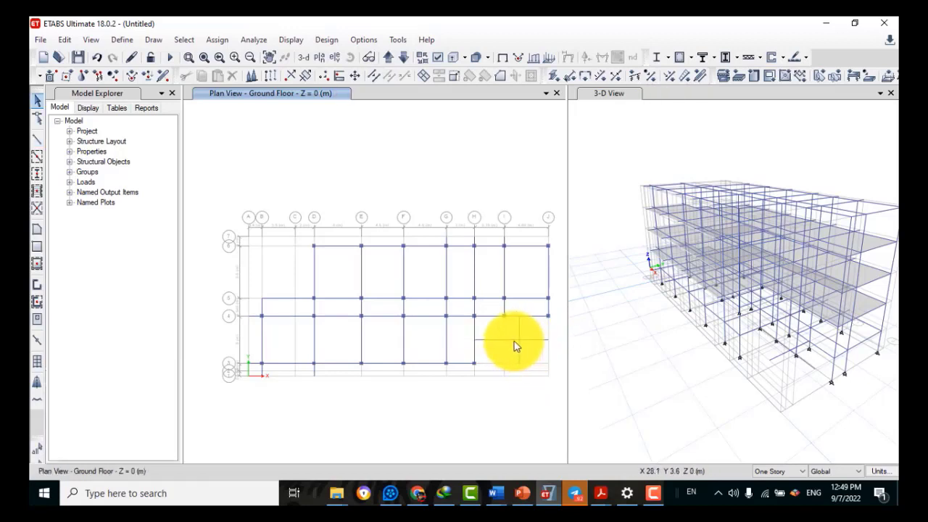
Break the two short lower-right beams at their intersection with selected frames and joints
click(516, 340)
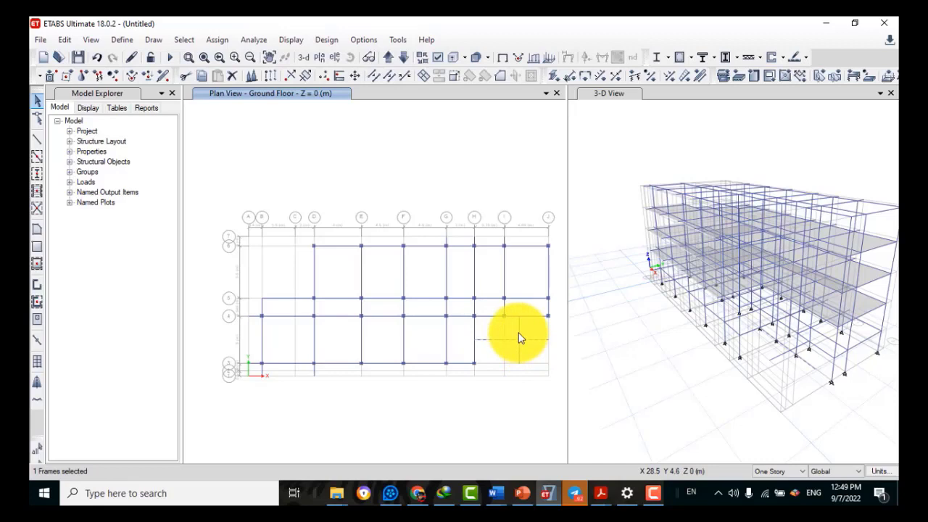
click(518, 337)
click(65, 42)
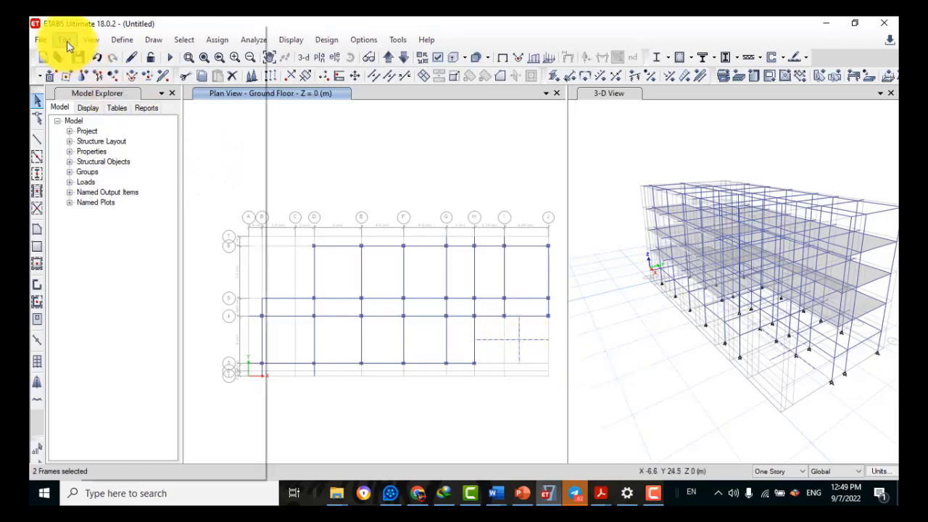
mouse_move(143, 339)
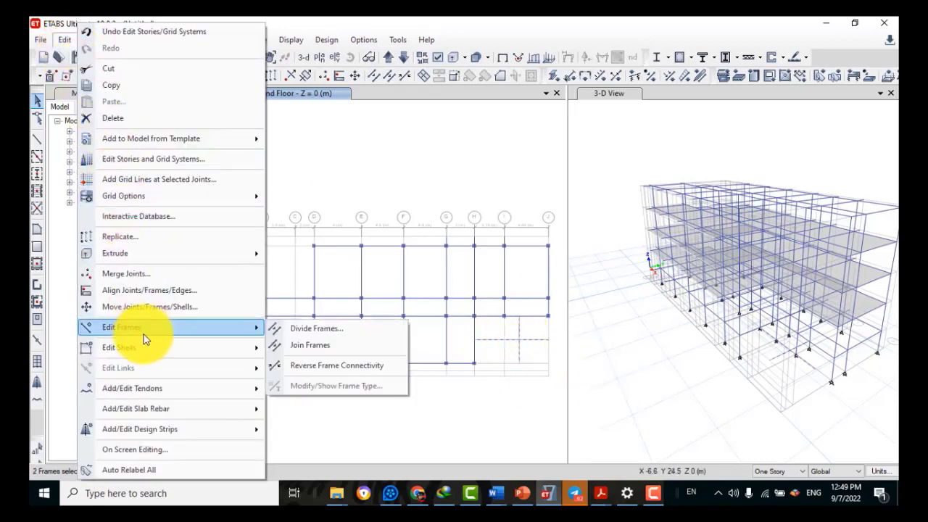
click(292, 331)
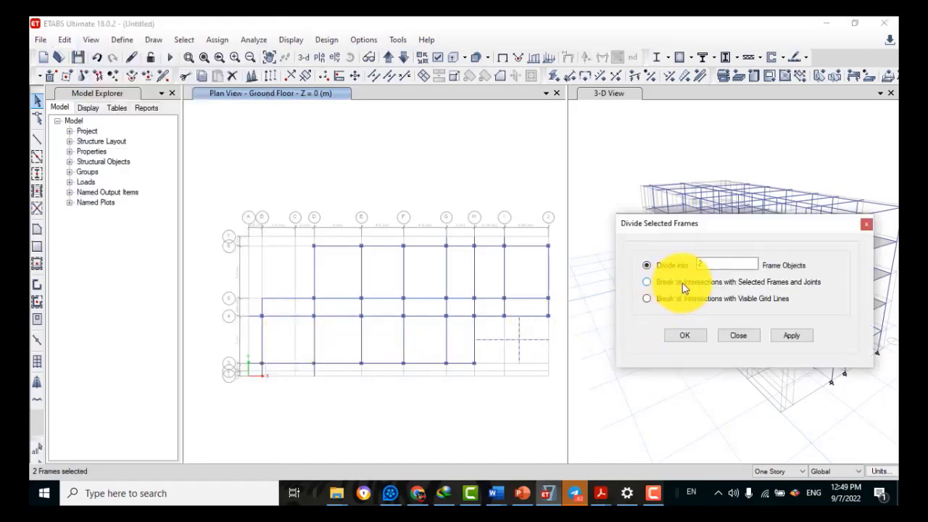
click(766, 284)
click(688, 336)
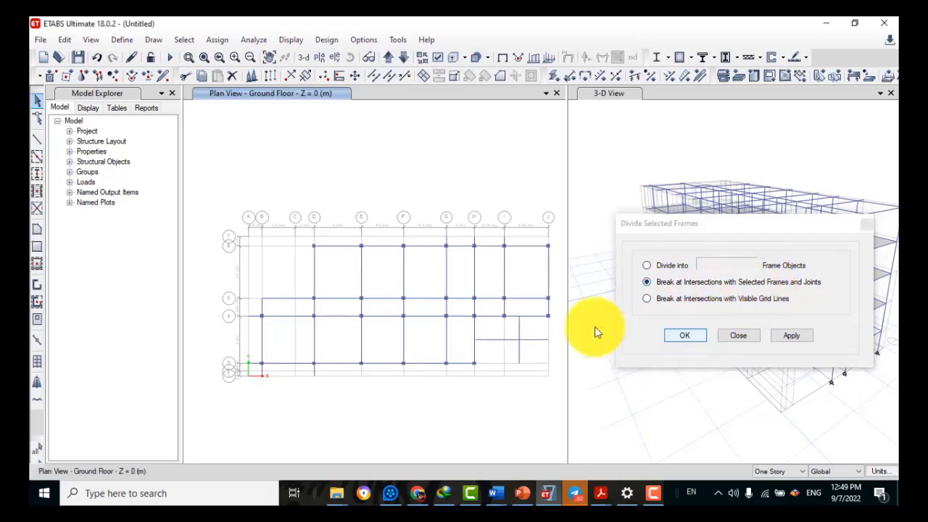
Delete the leftover beam piece overhanging past the junction
click(537, 341)
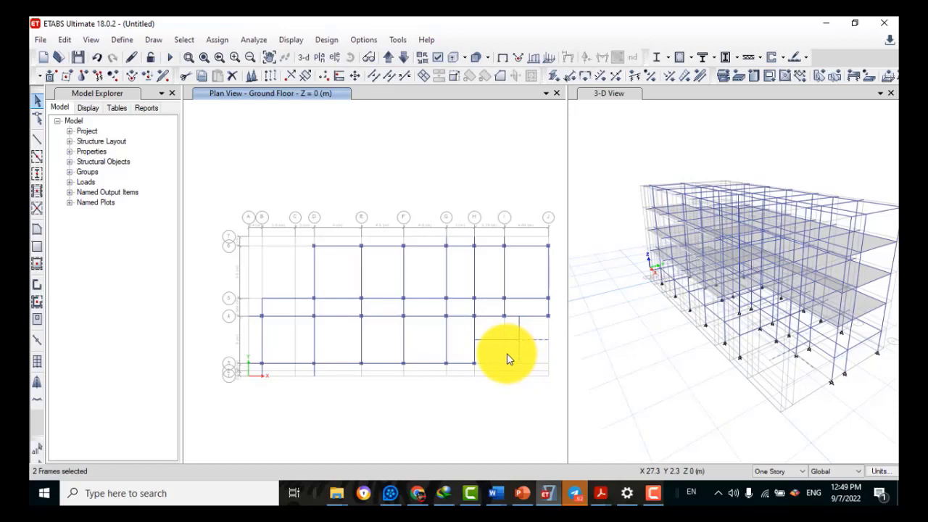
click(66, 39)
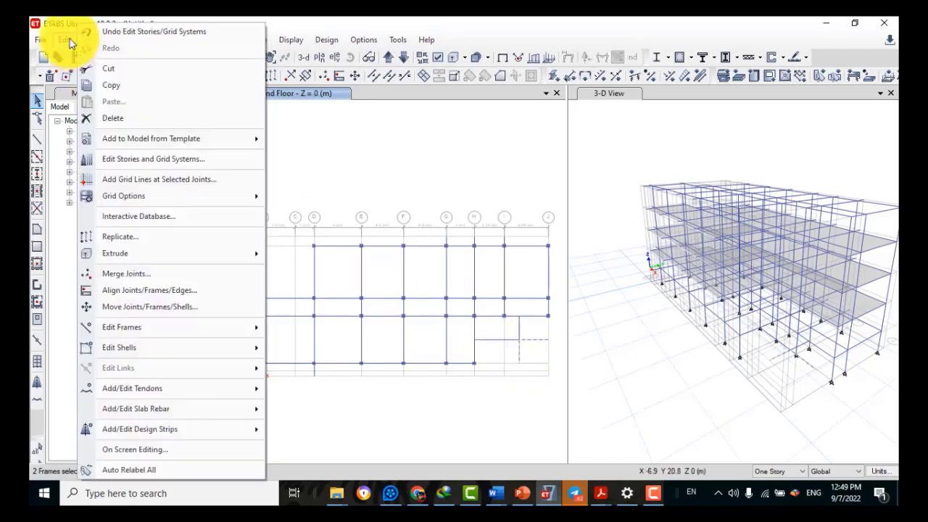
click(114, 113)
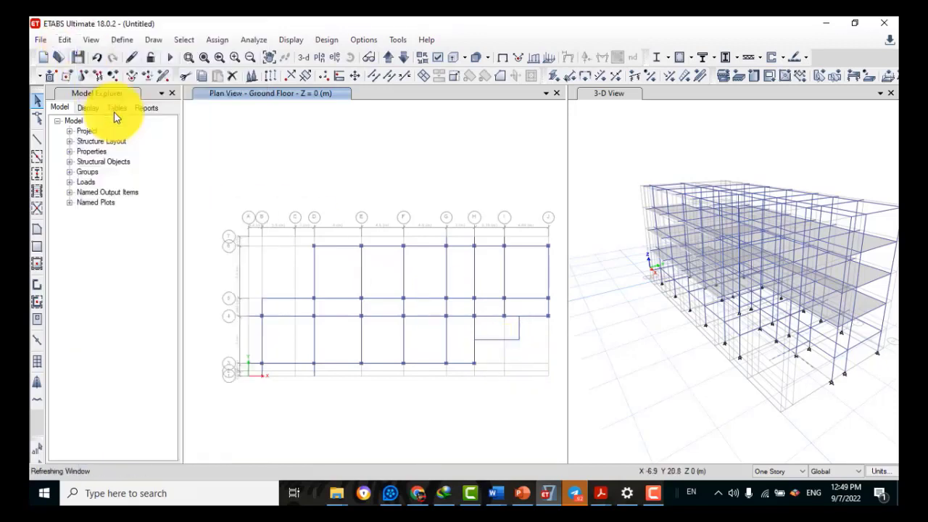
Draw a beam from the column down to the short beam in the lower-right bay
click(38, 138)
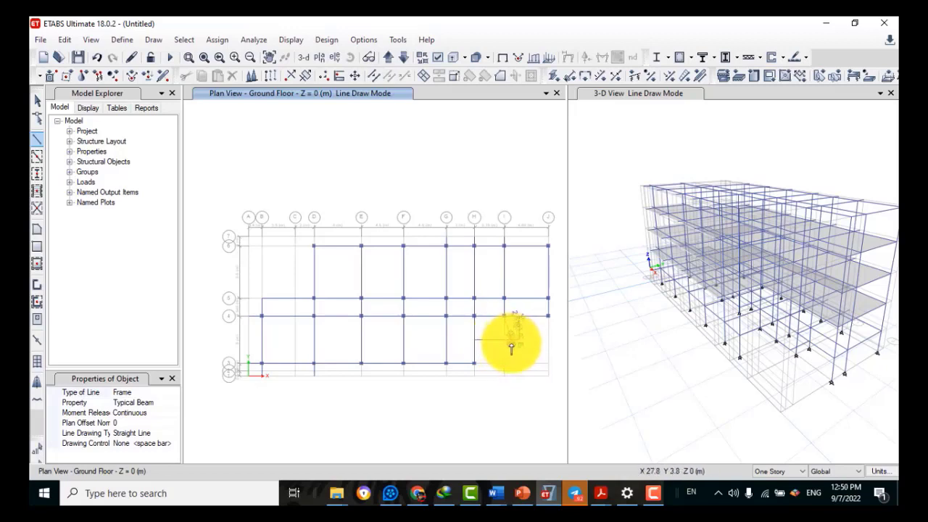
scroll(509, 354, down, 3)
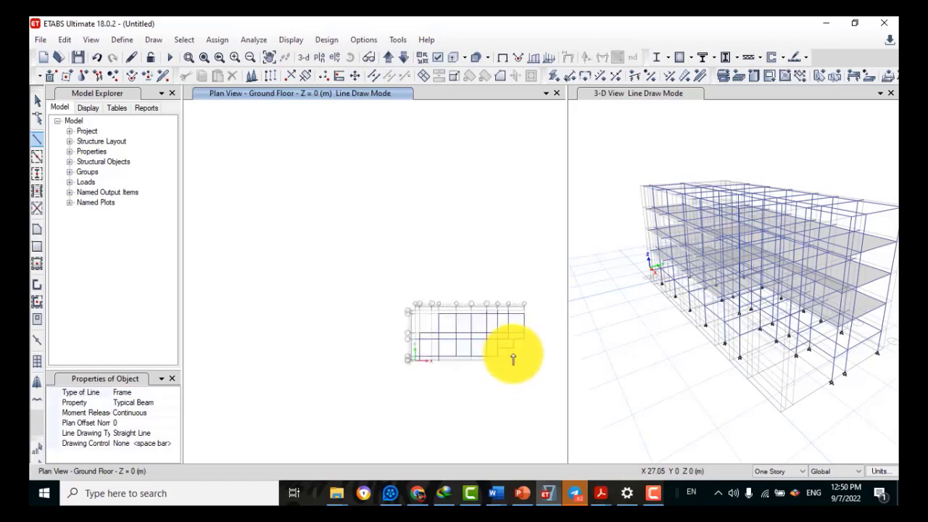
scroll(513, 359, up, 3)
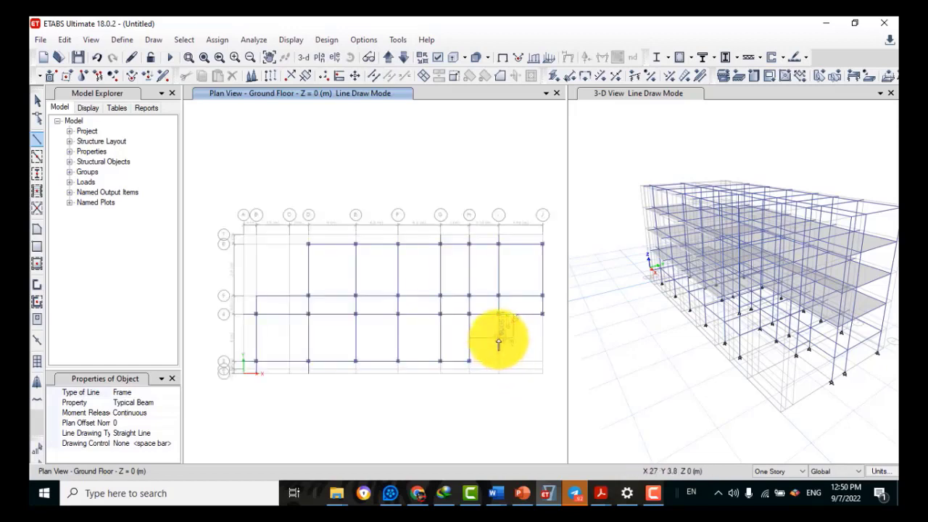
scroll(497, 337, up, 4)
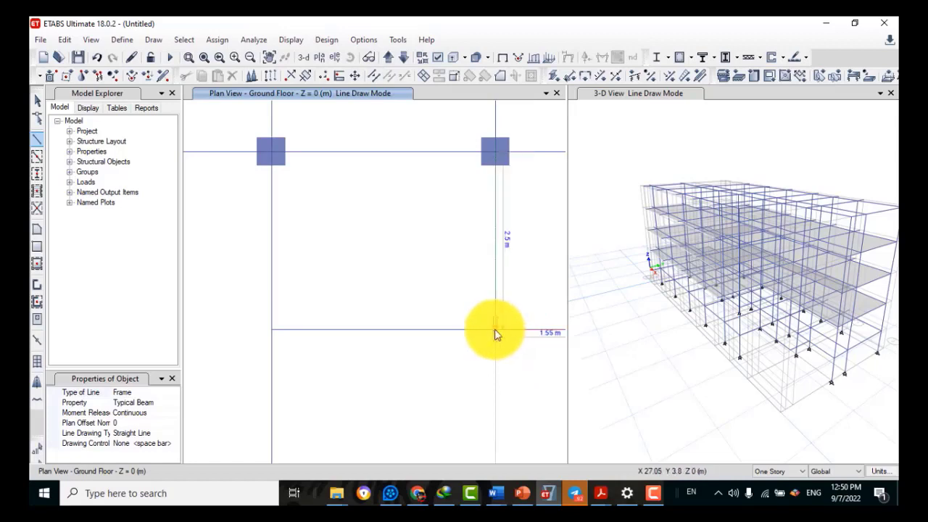
click(496, 333)
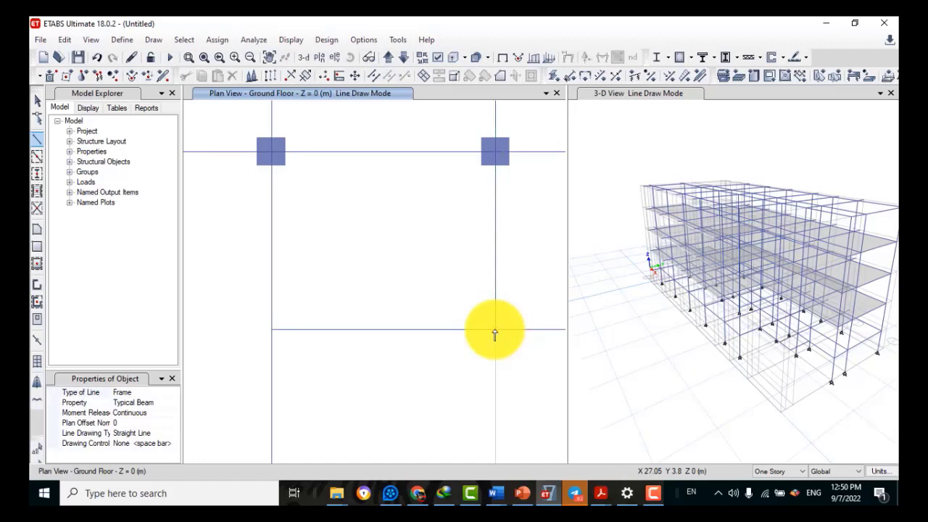
click(205, 57)
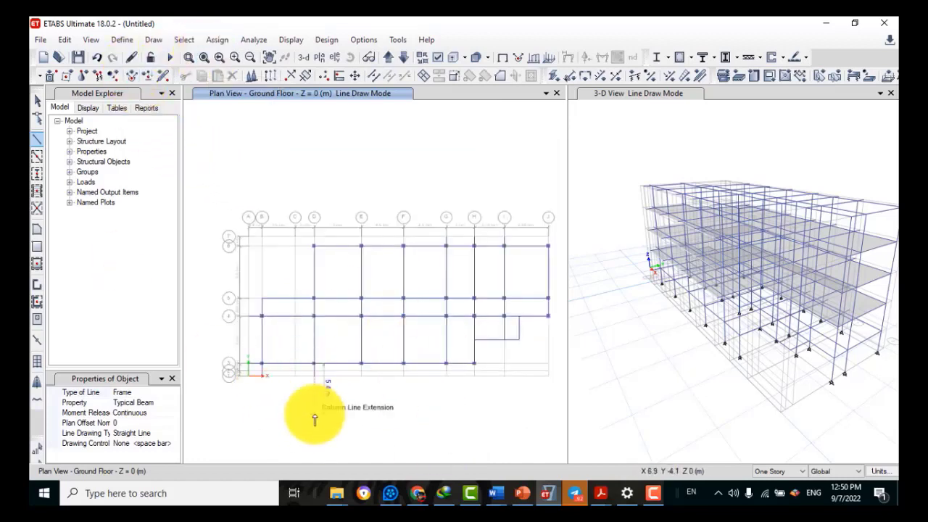
click(37, 100)
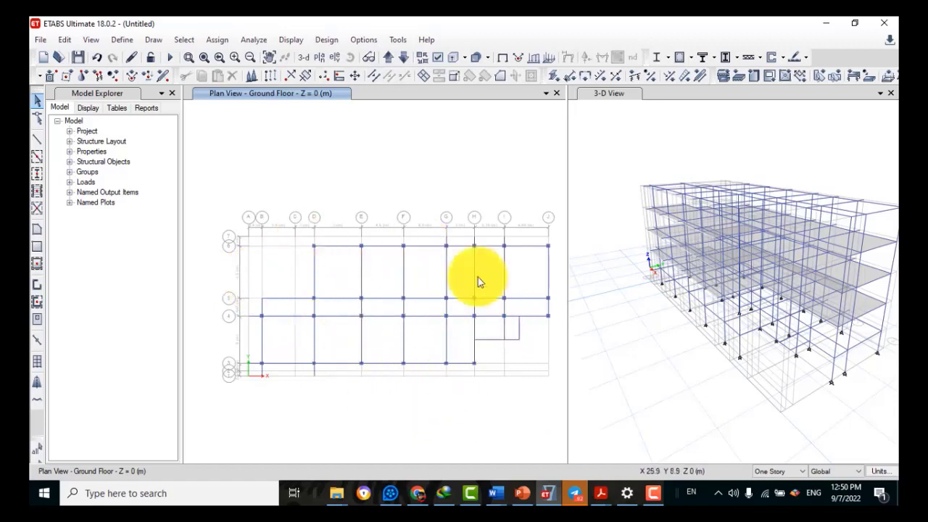
right_click(427, 247)
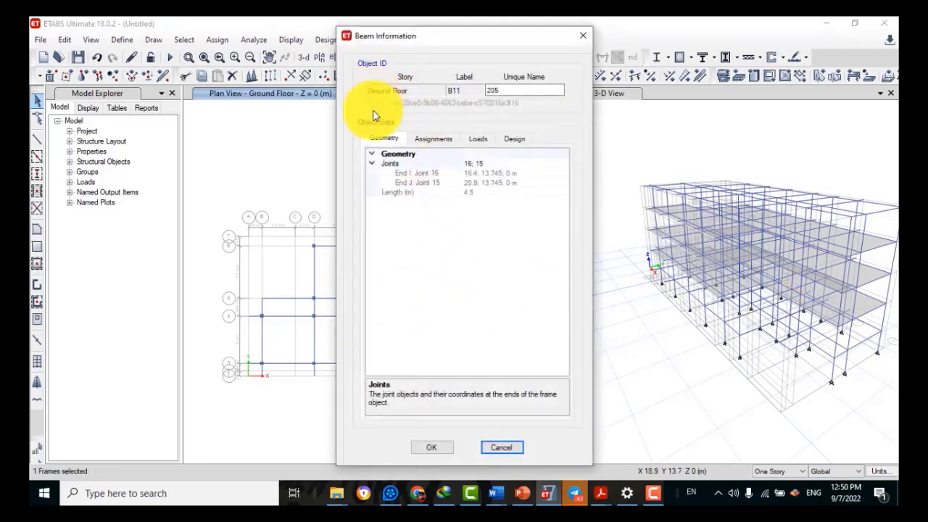
click(431, 138)
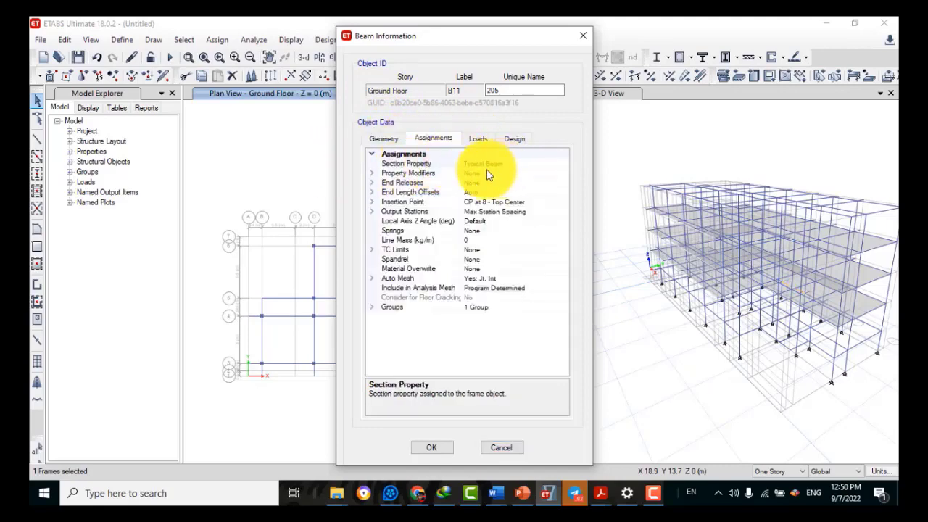
click(582, 36)
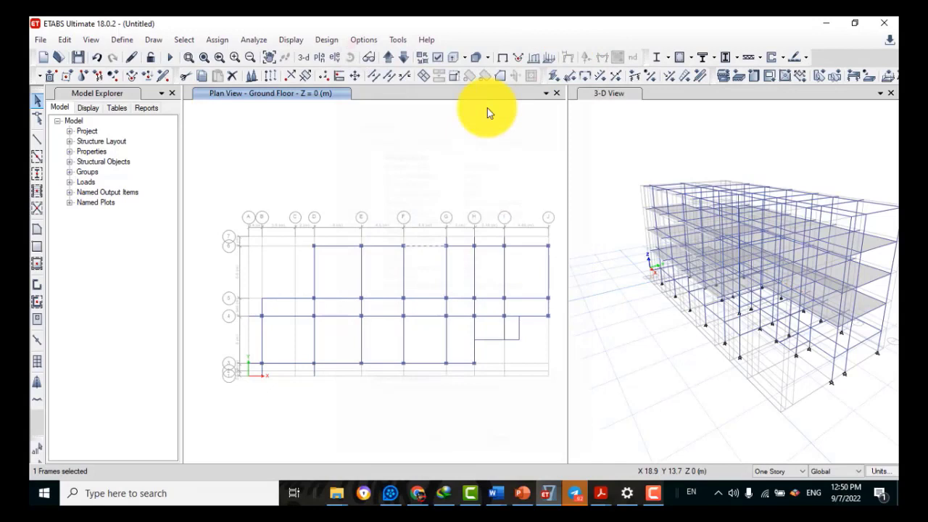
click(426, 249)
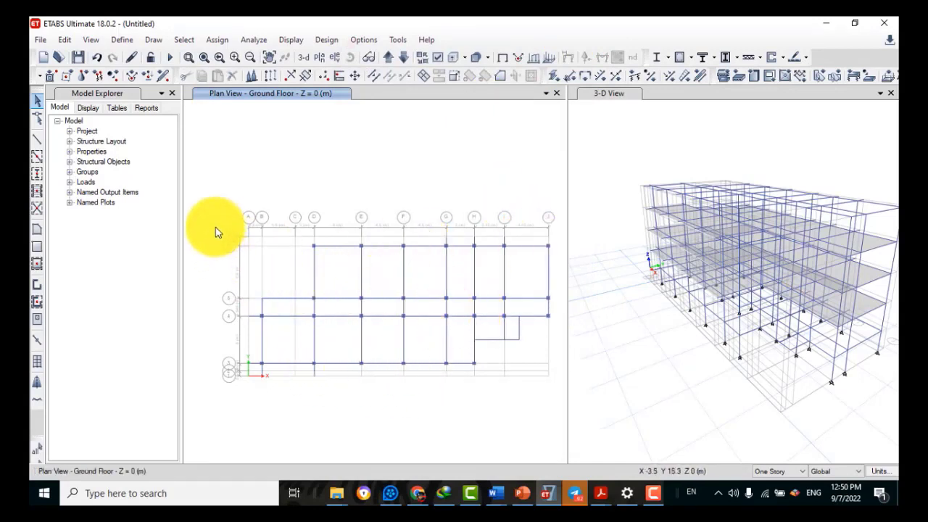
Select the ground-floor beams on grids B and D and along lines 3, 4 and 5
click(283, 364)
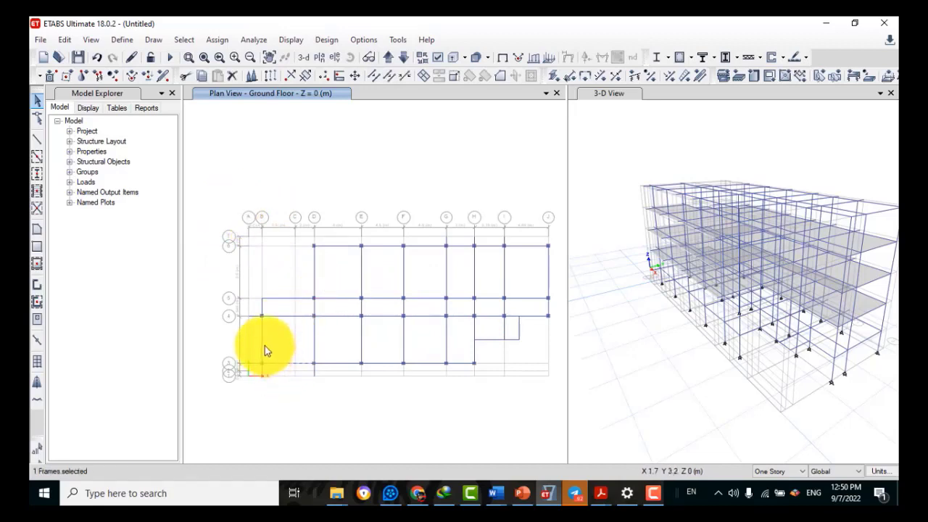
click(264, 345)
click(262, 373)
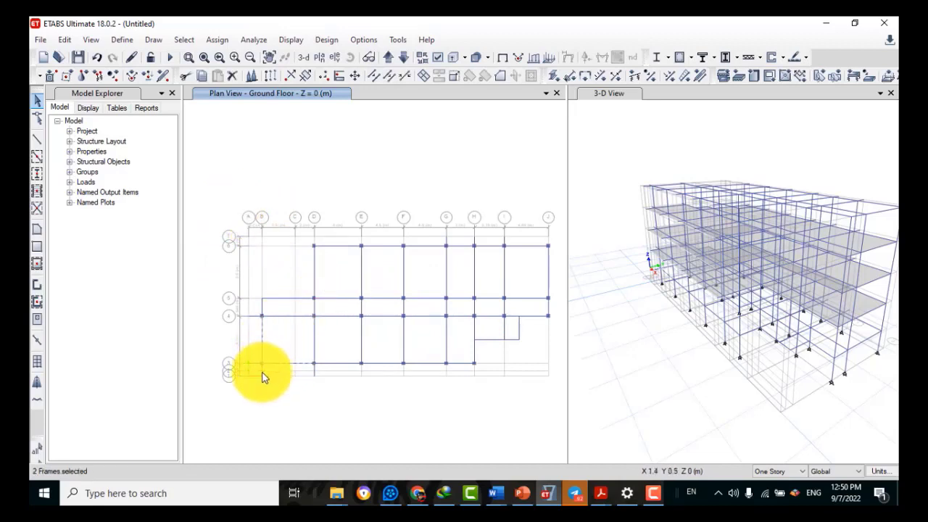
click(315, 338)
click(313, 373)
click(346, 364)
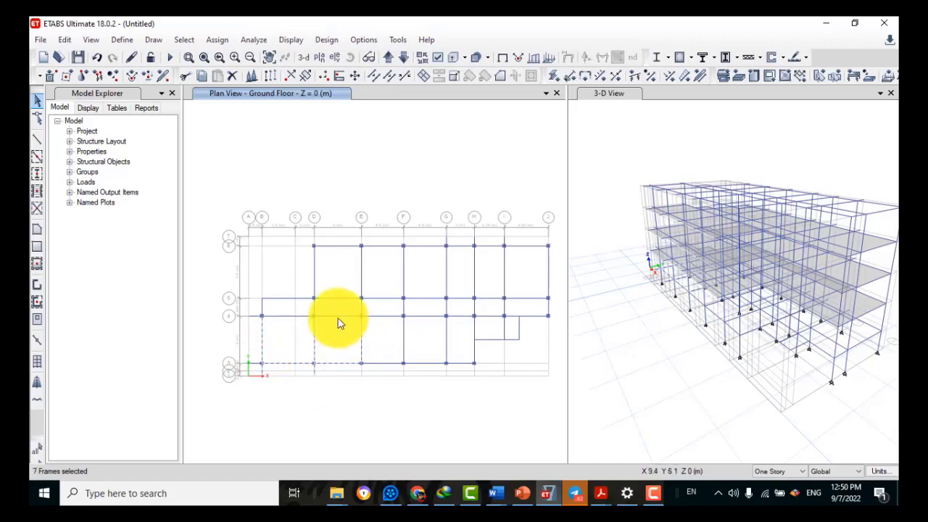
click(338, 317)
click(337, 298)
click(303, 298)
click(287, 316)
click(262, 309)
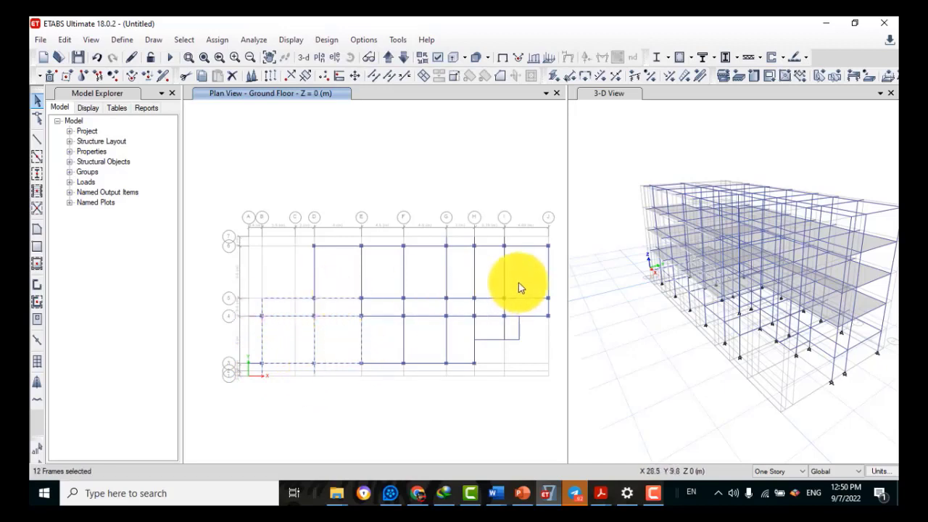
Window-select the beams in the 5–6, 3–4, E–F and H–J bays
drag(519, 283, 277, 277)
drag(465, 342, 372, 343)
drag(429, 374, 421, 342)
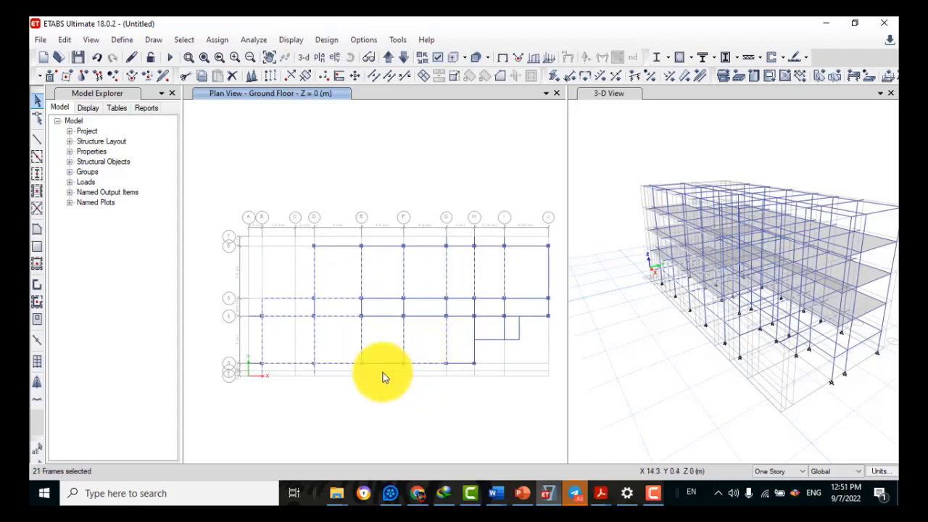
drag(383, 373, 377, 239)
drag(458, 373, 482, 304)
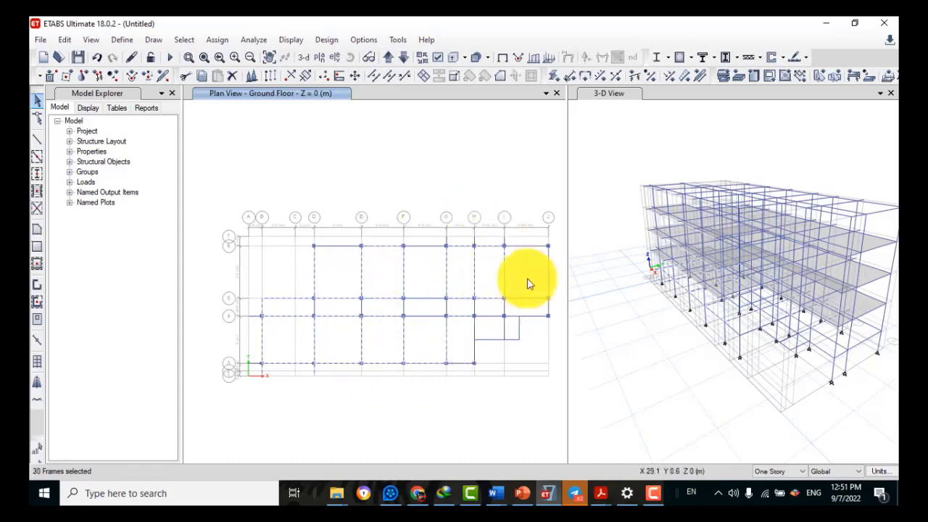
drag(518, 229, 524, 341)
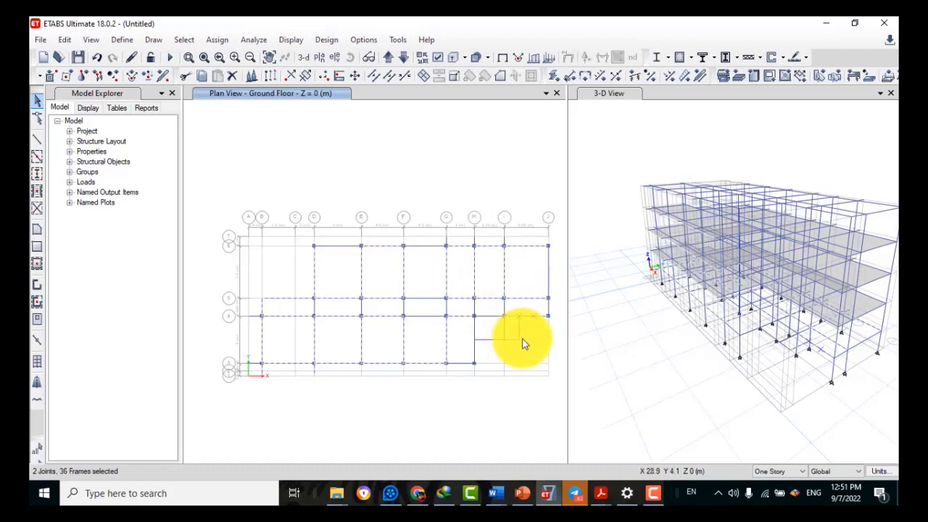
Add the remaining beams near grid H, on grids 1, 4, 6 and both grid J beams
click(475, 332)
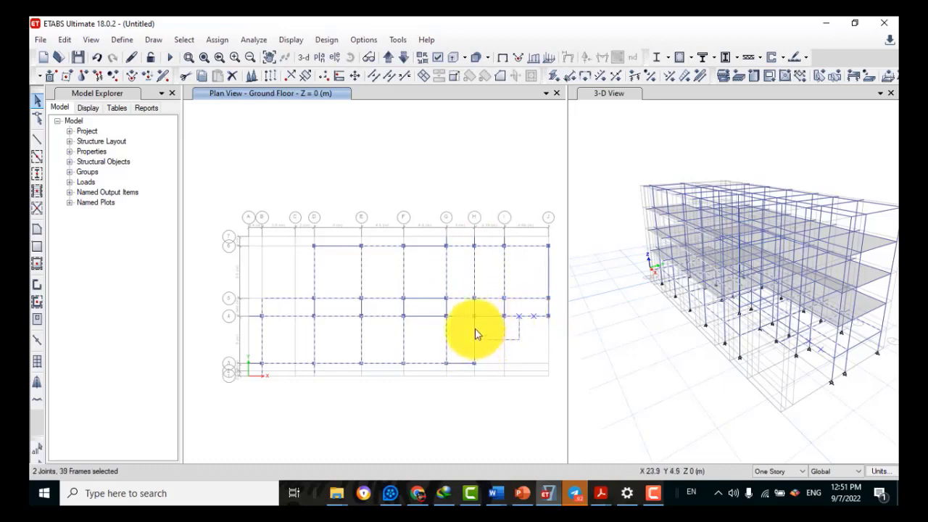
click(484, 316)
click(422, 316)
click(421, 246)
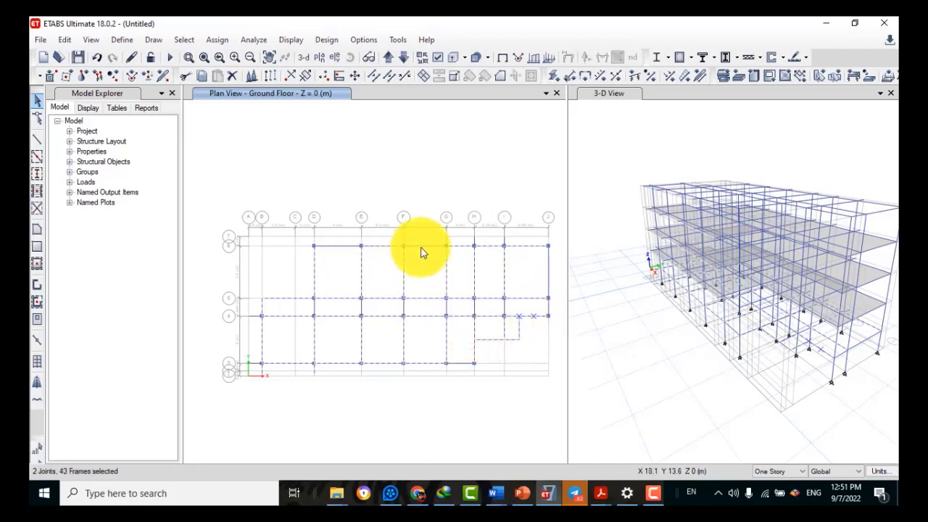
click(338, 246)
click(258, 316)
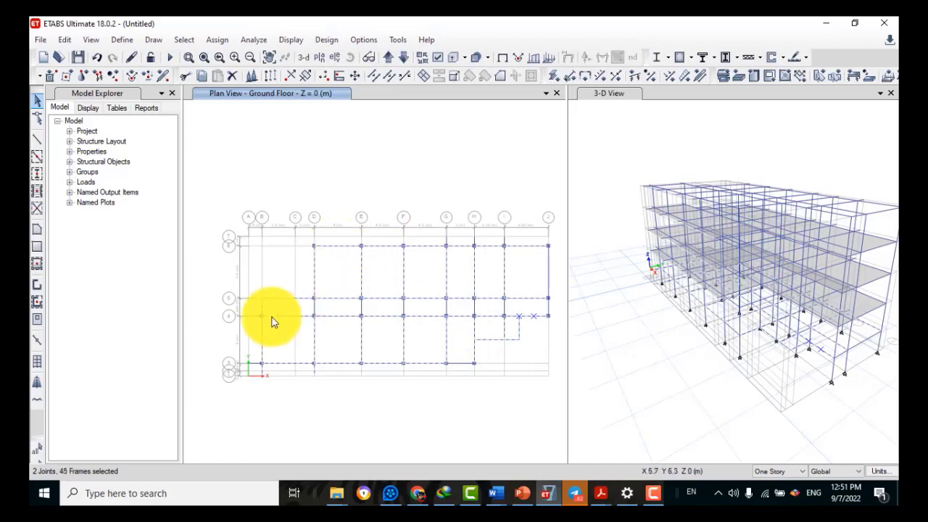
click(462, 364)
click(550, 260)
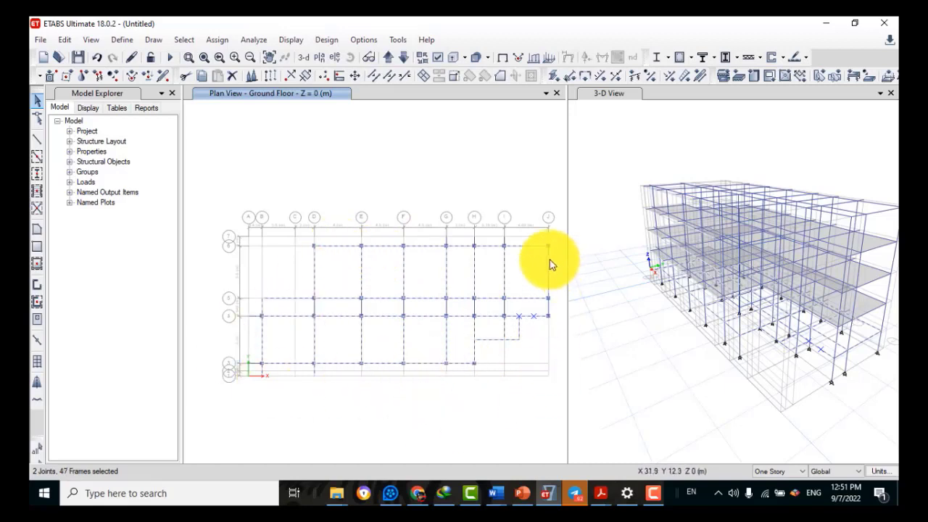
click(548, 309)
drag(525, 305, 265, 316)
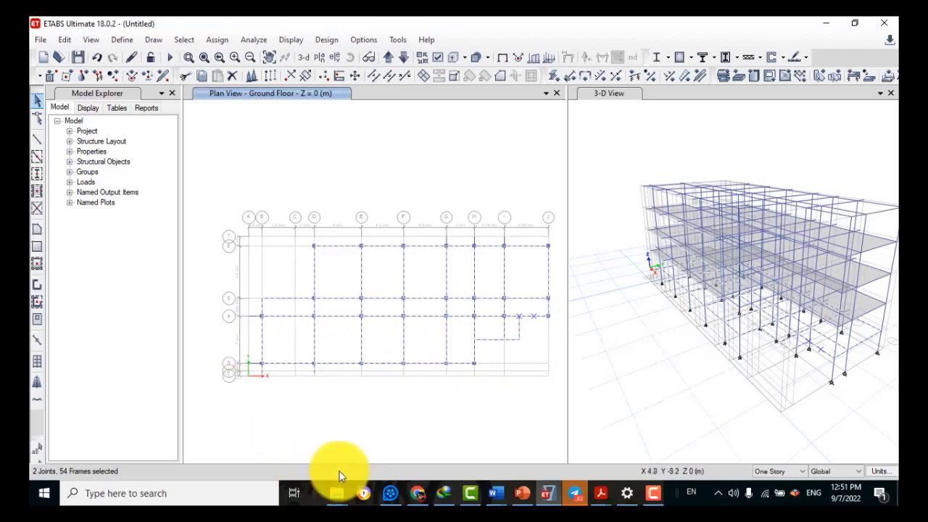
Assign the Grade Beam frame section to the selected beams and clear the assign labels from the plan
click(208, 42)
mouse_move(224, 73)
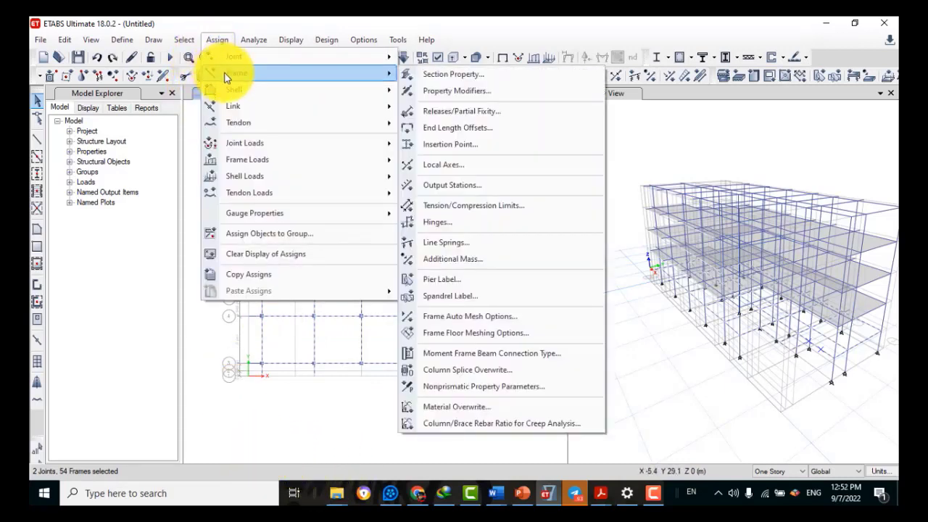
click(437, 75)
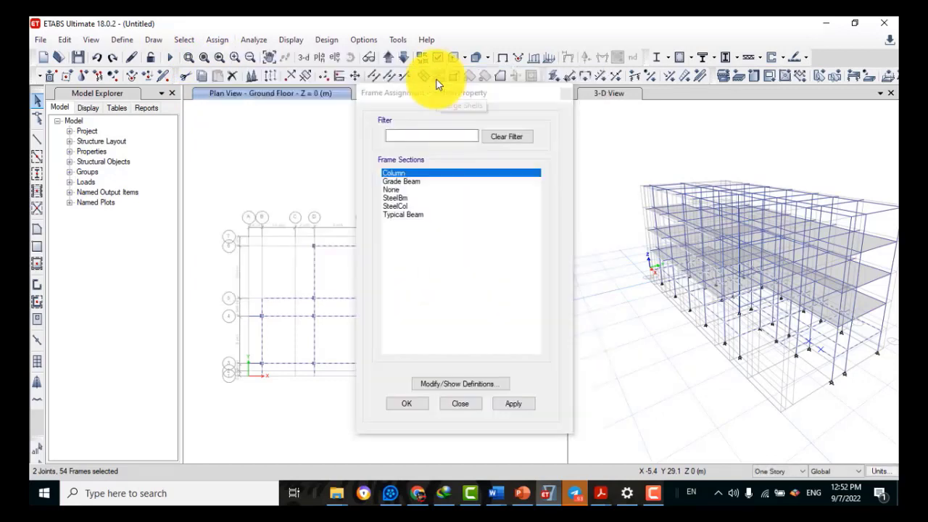
click(400, 181)
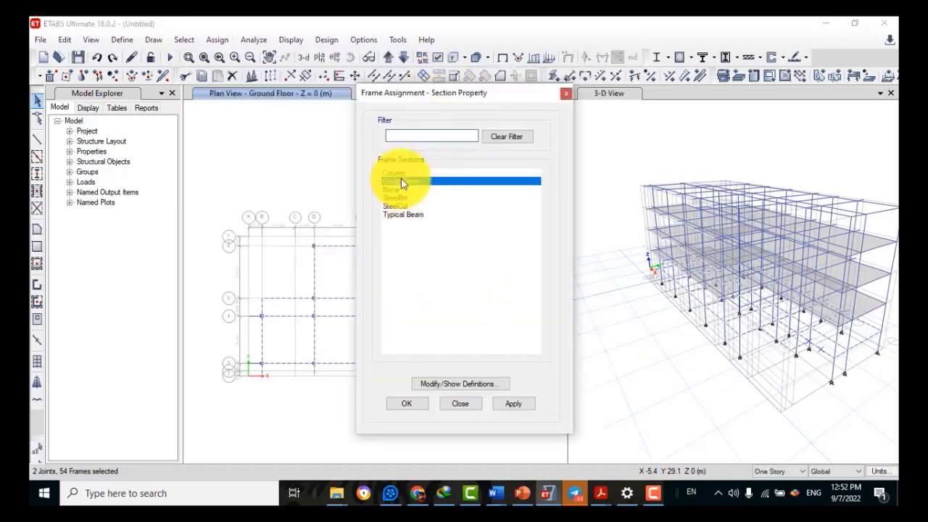
click(515, 405)
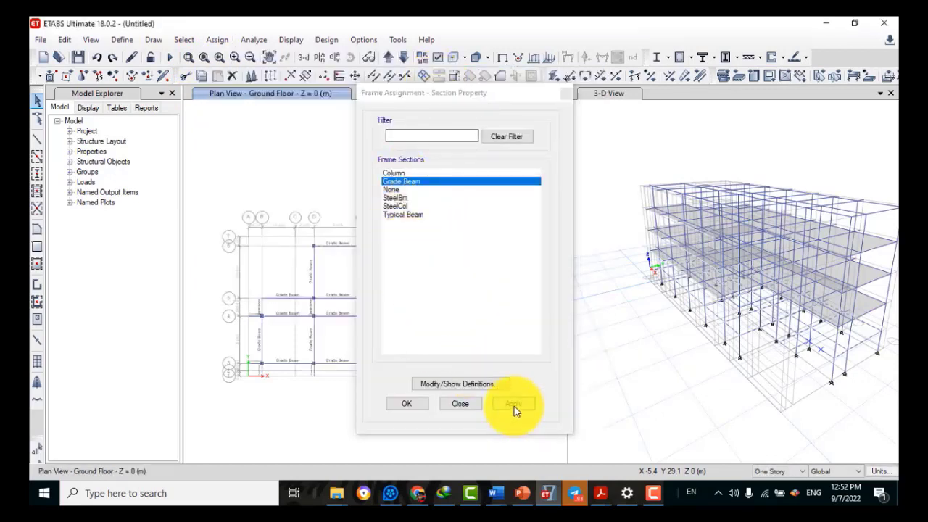
click(395, 404)
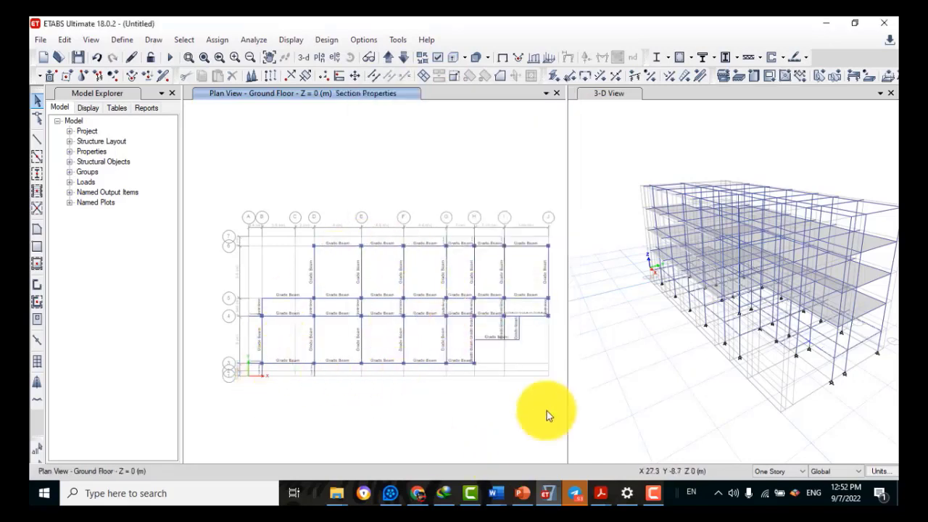
click(203, 42)
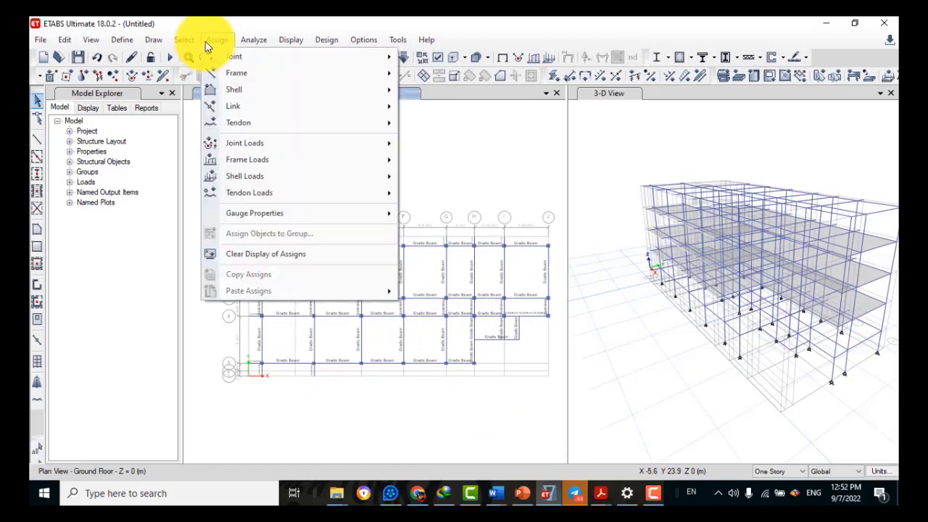
click(259, 256)
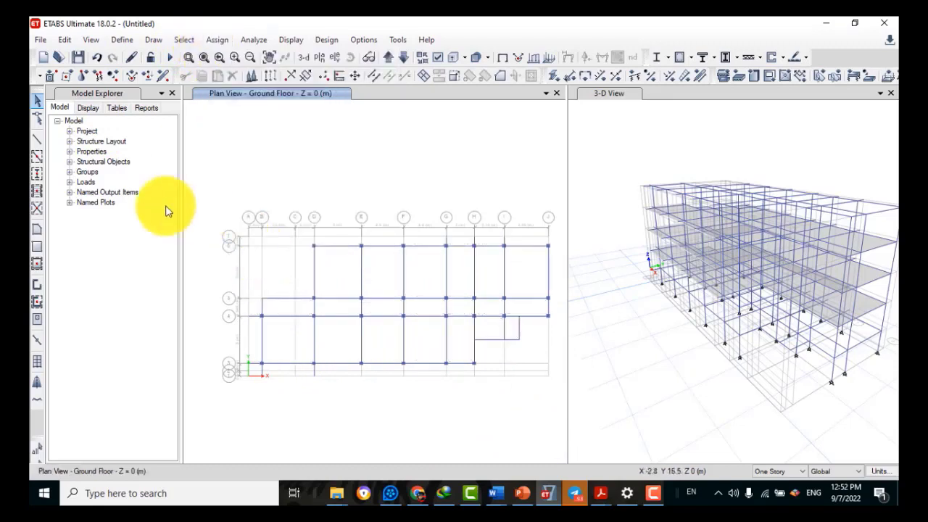
Join both pairs of split beam pieces beside the offset bay near grid H, then deselect them
click(518, 323)
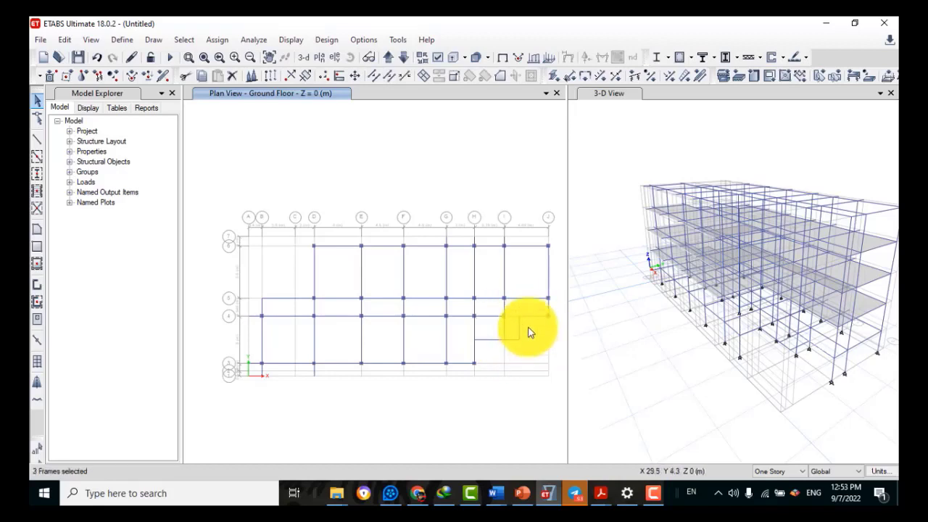
click(63, 40)
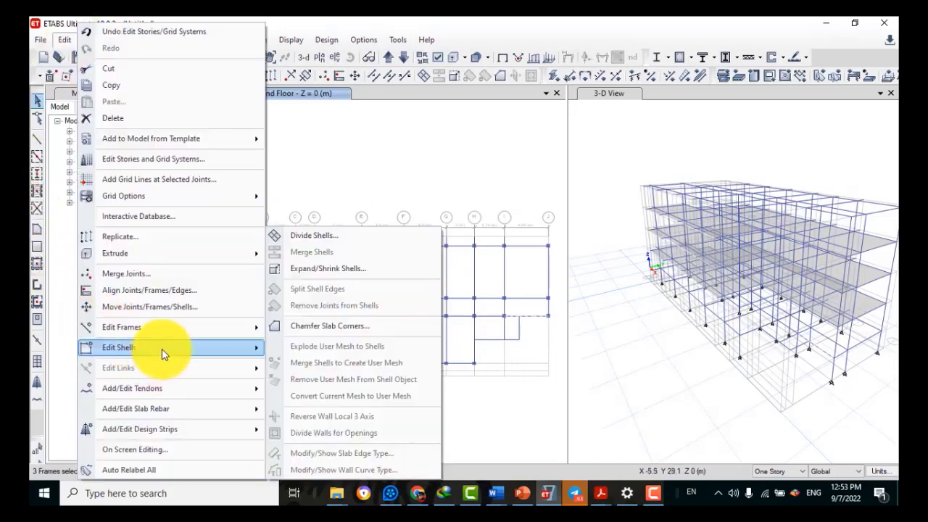
mouse_move(159, 333)
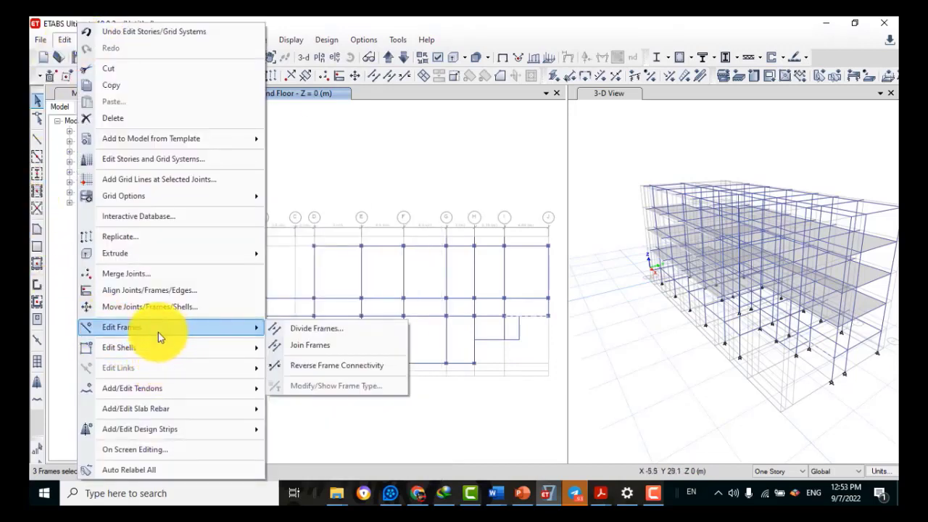
click(301, 345)
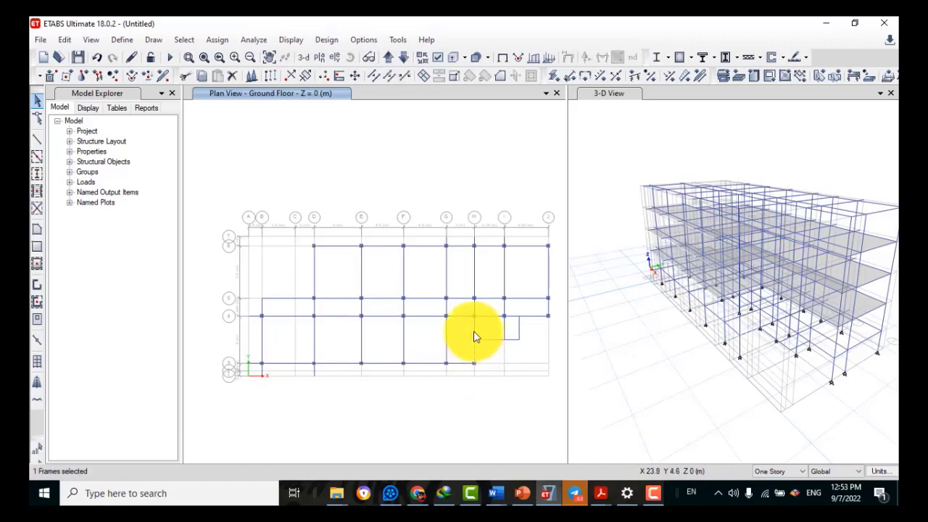
click(66, 40)
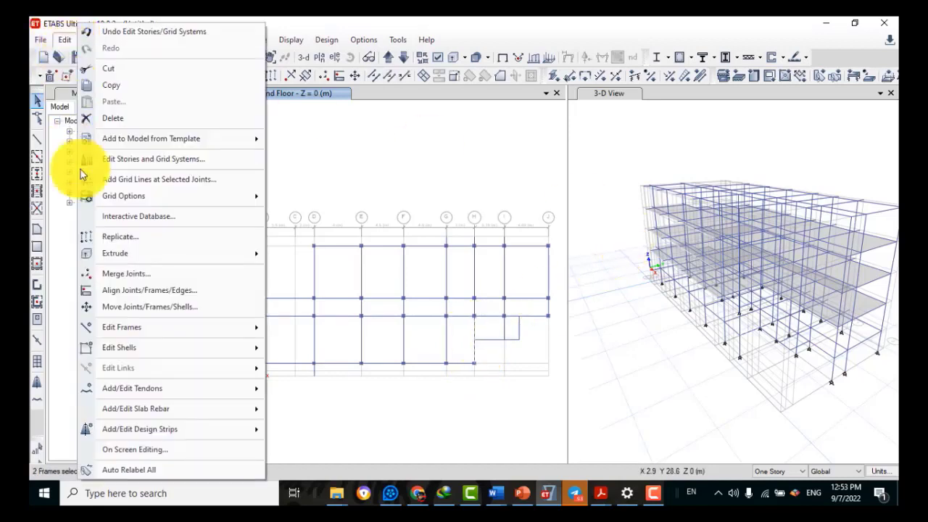
mouse_move(178, 330)
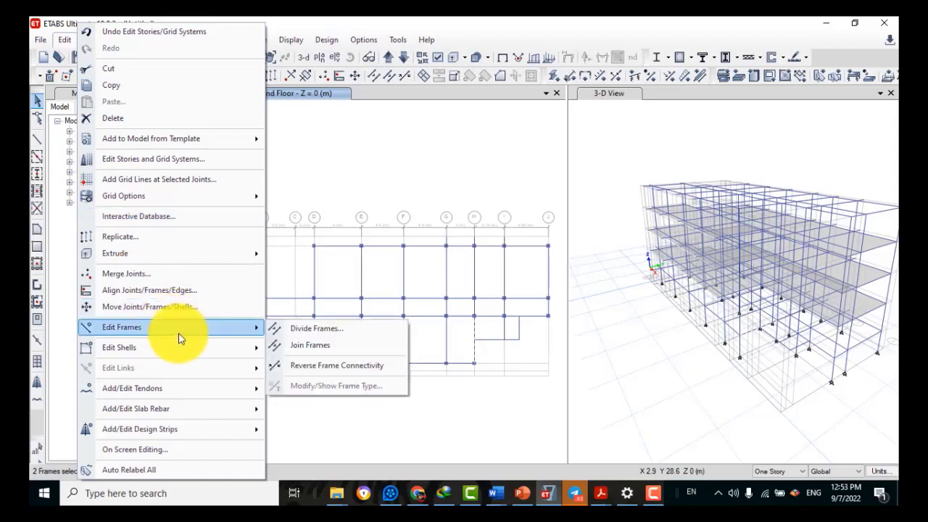
click(303, 345)
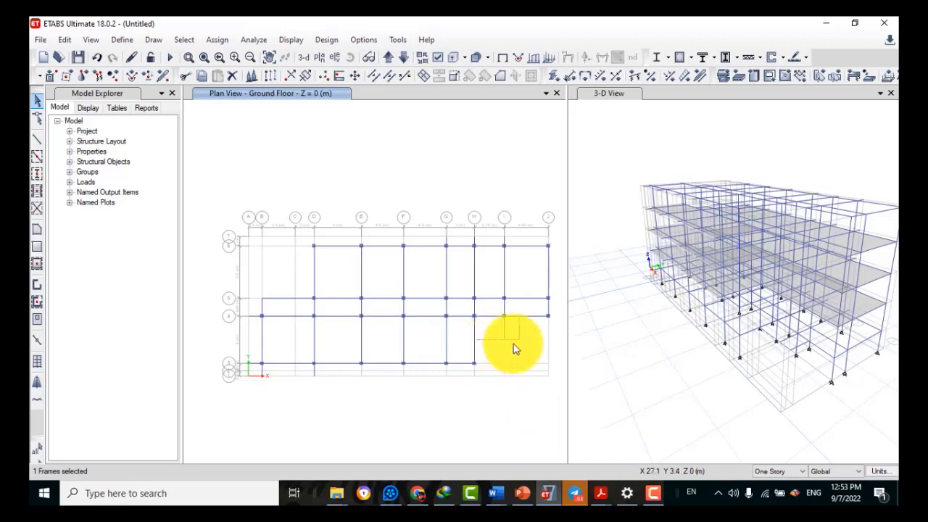
click(494, 340)
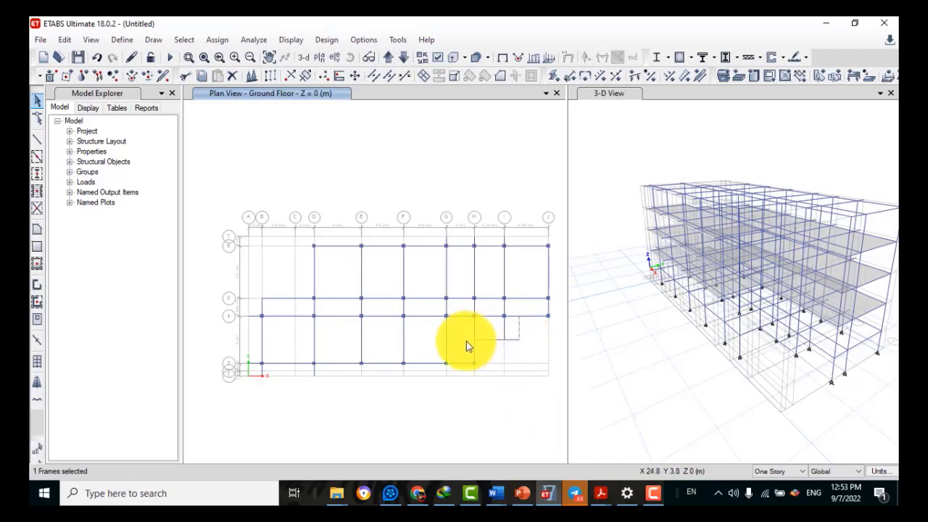
click(519, 329)
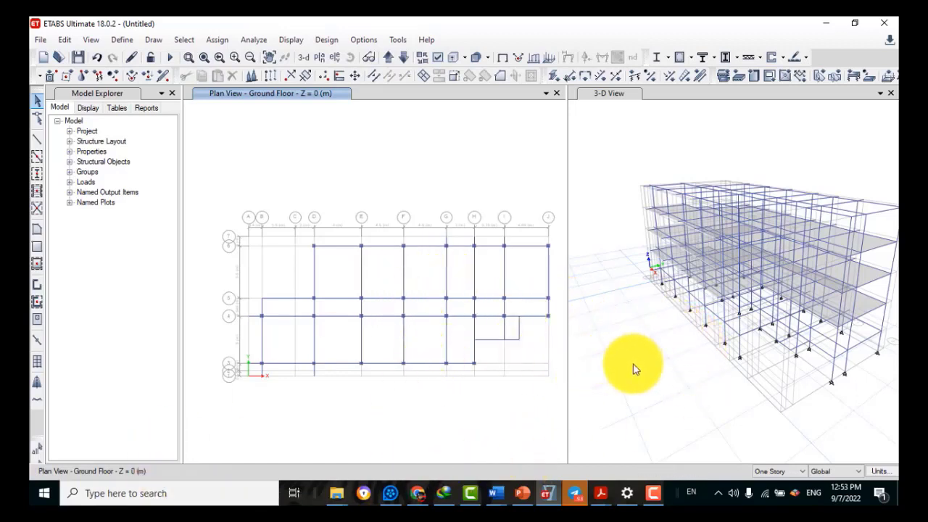
Switch the plan view to the Base story level
click(322, 56)
click(392, 253)
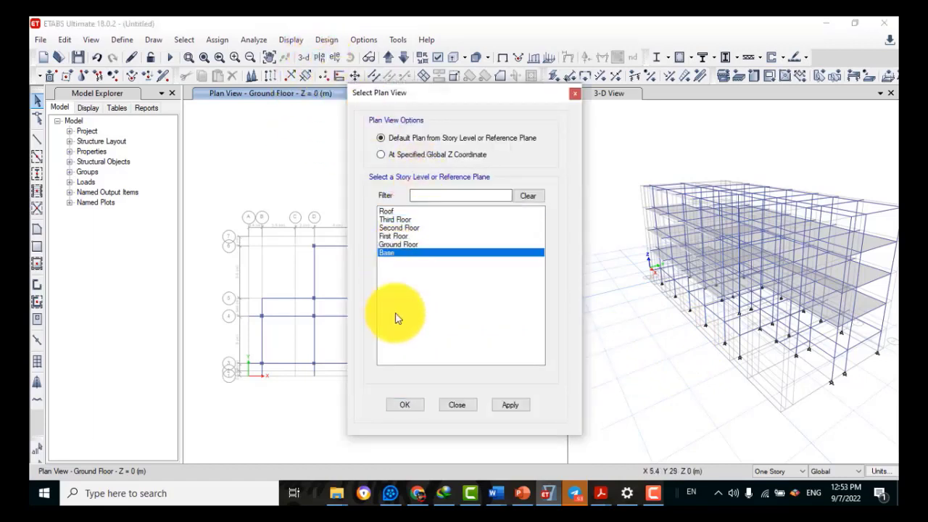
click(396, 403)
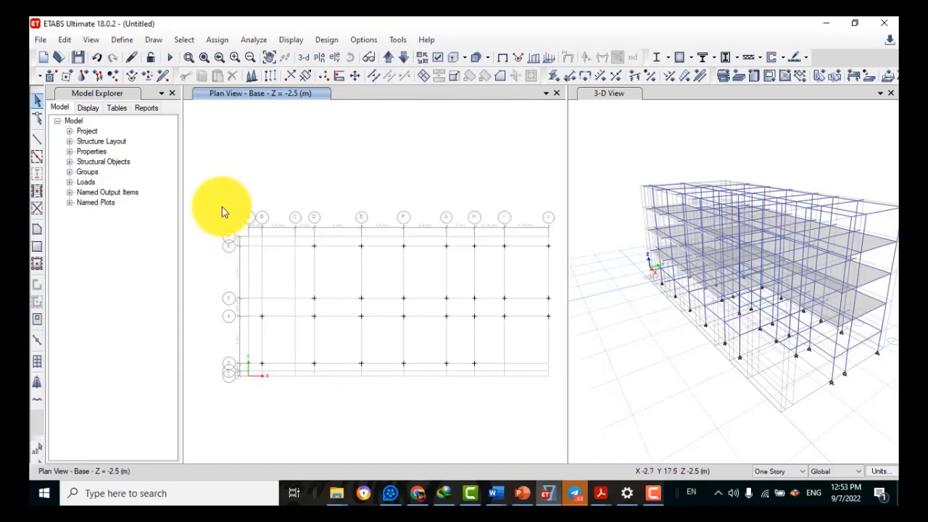
Assign fully fixed restraints to all 28 joints on the Base plan
drag(222, 207, 588, 432)
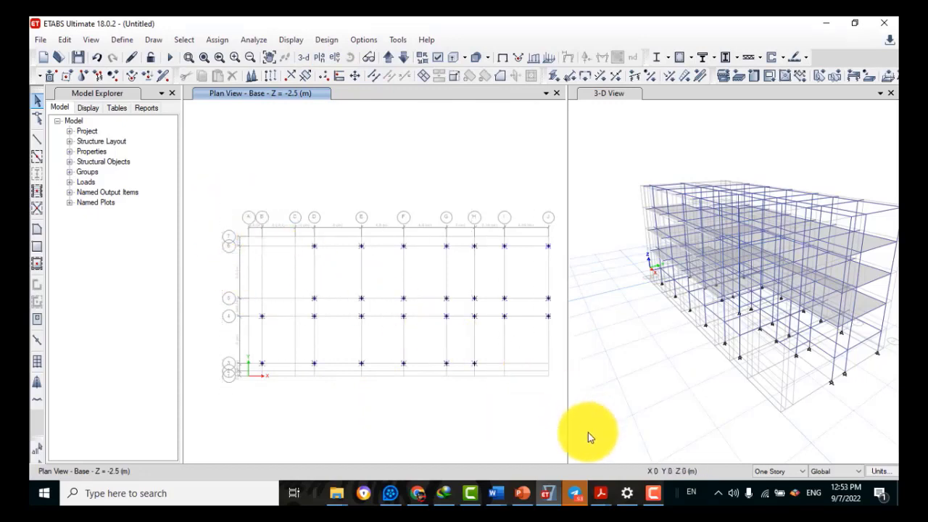
click(217, 40)
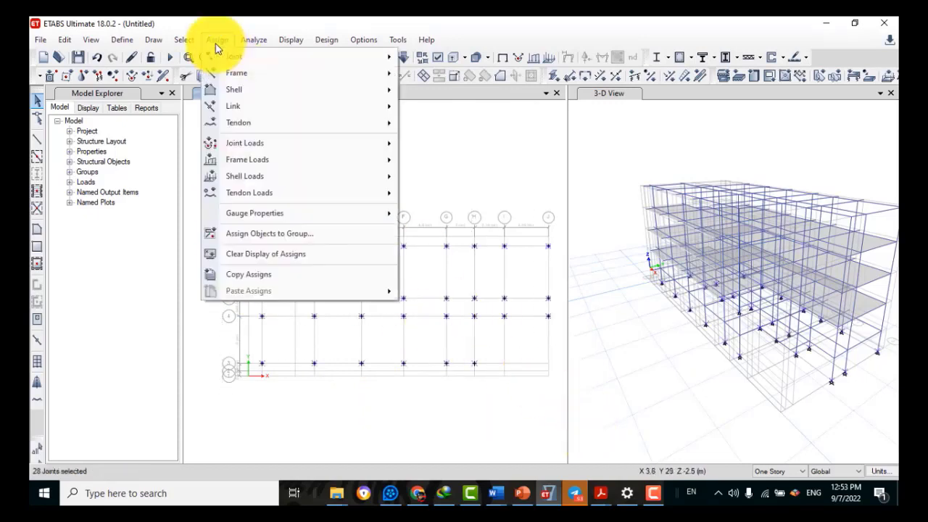
mouse_move(228, 56)
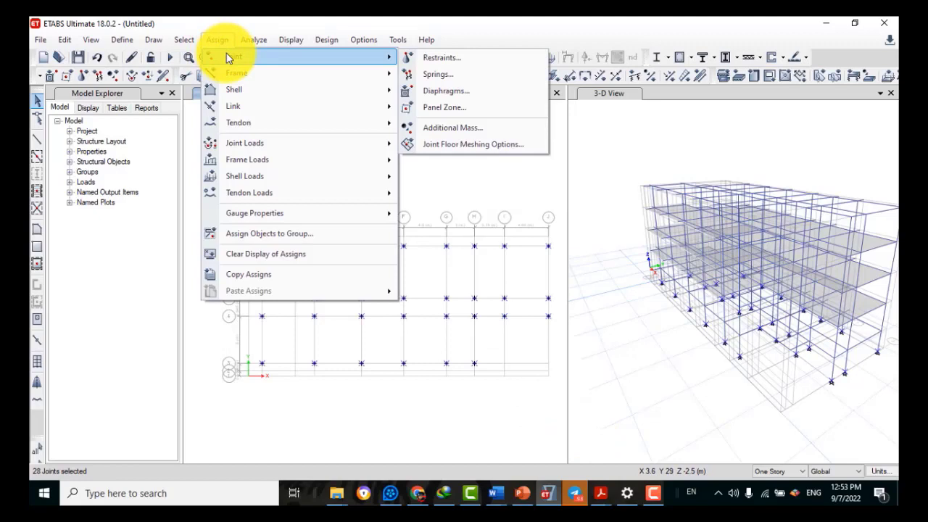
click(430, 58)
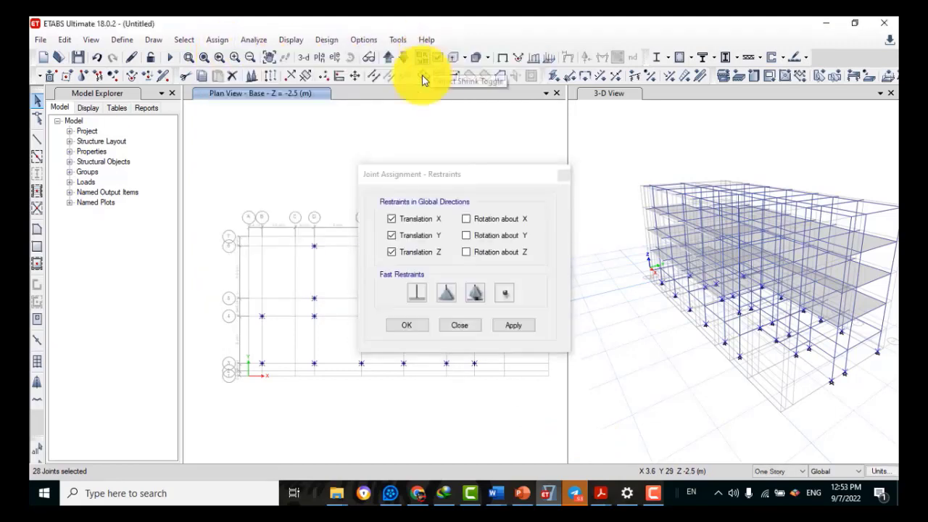
click(416, 294)
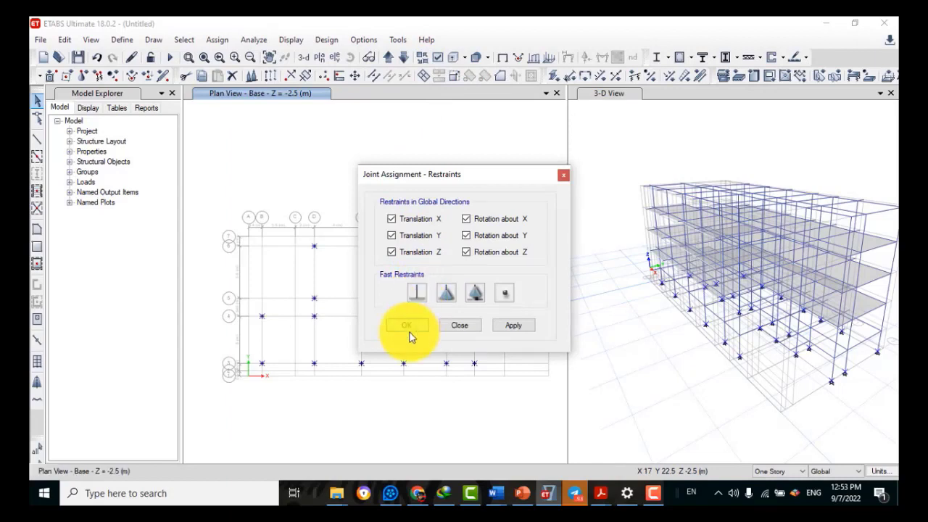
click(408, 328)
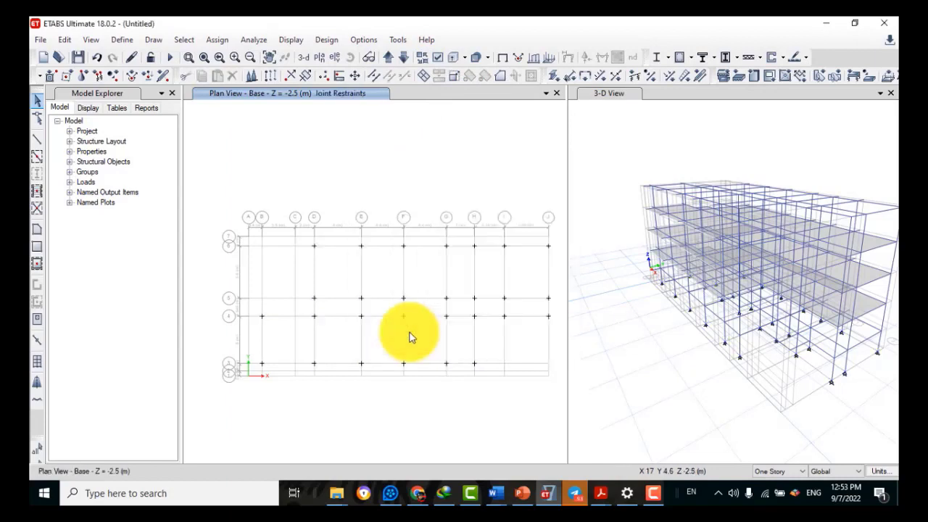
click(614, 345)
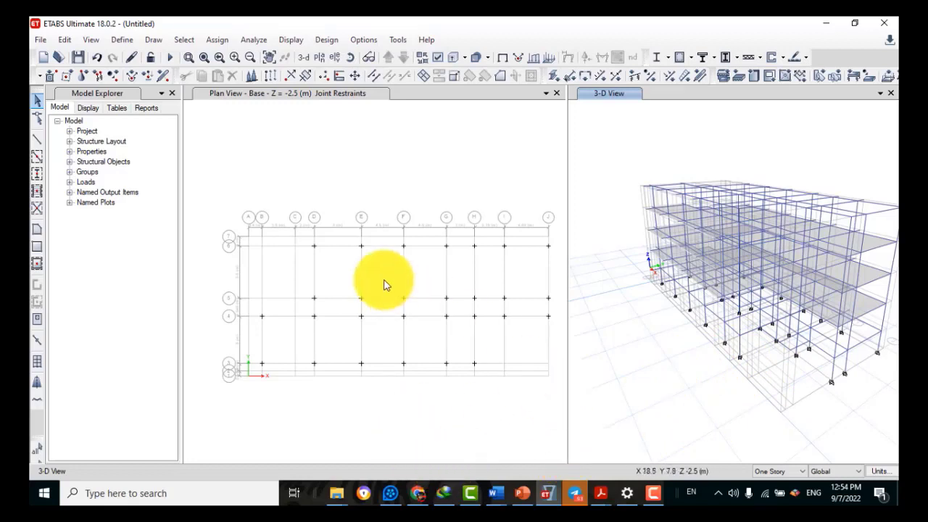
Colour objects by Section Properties, with frames and shells extruded, applied to all windows
click(438, 64)
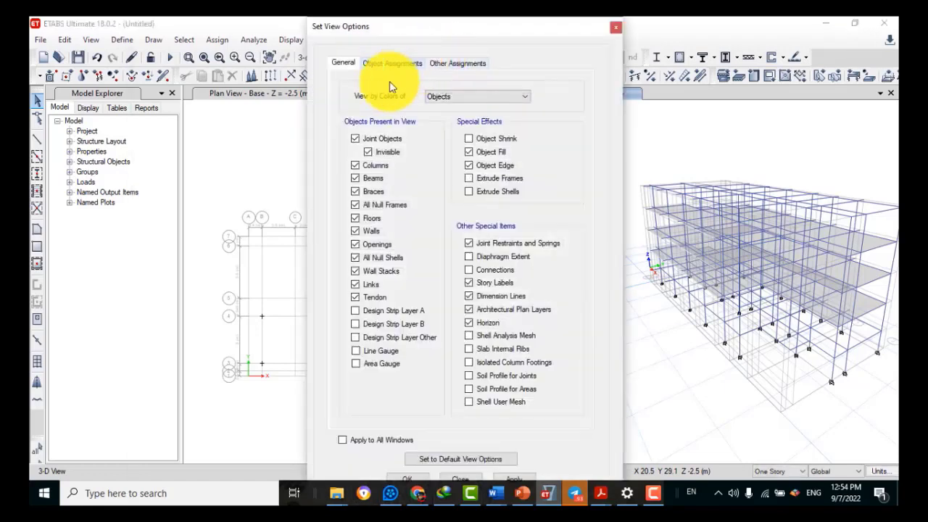
click(454, 99)
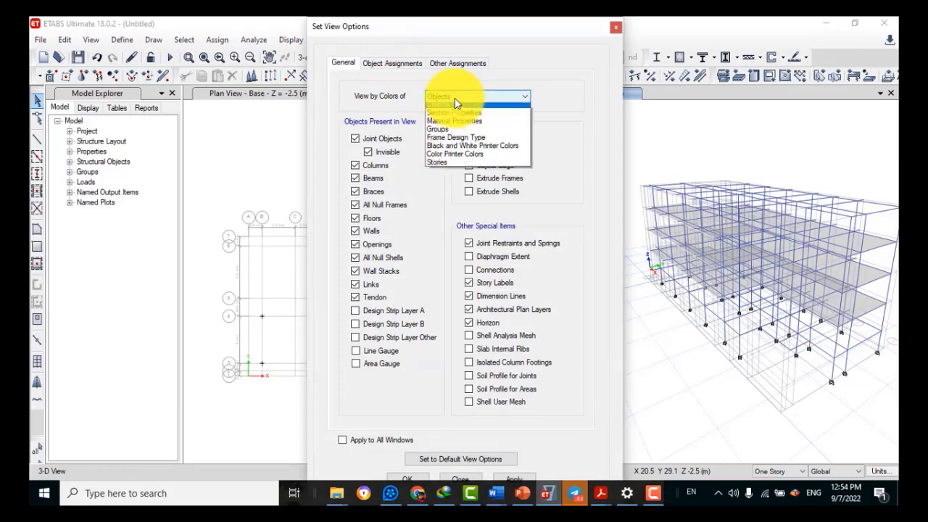
click(450, 112)
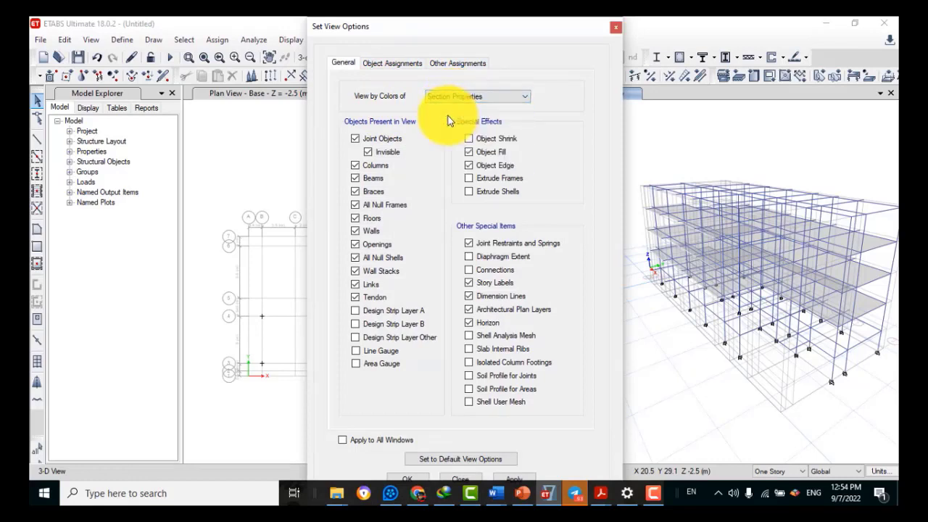
click(477, 178)
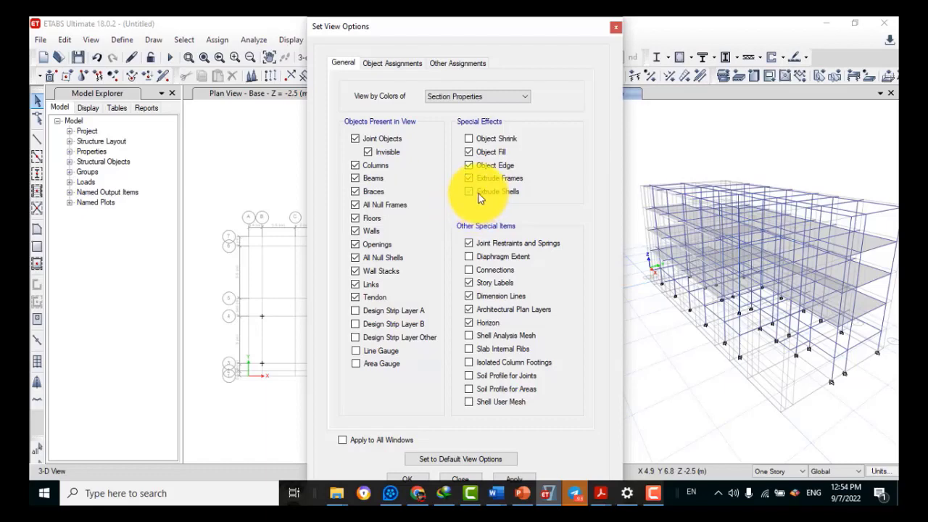
click(478, 193)
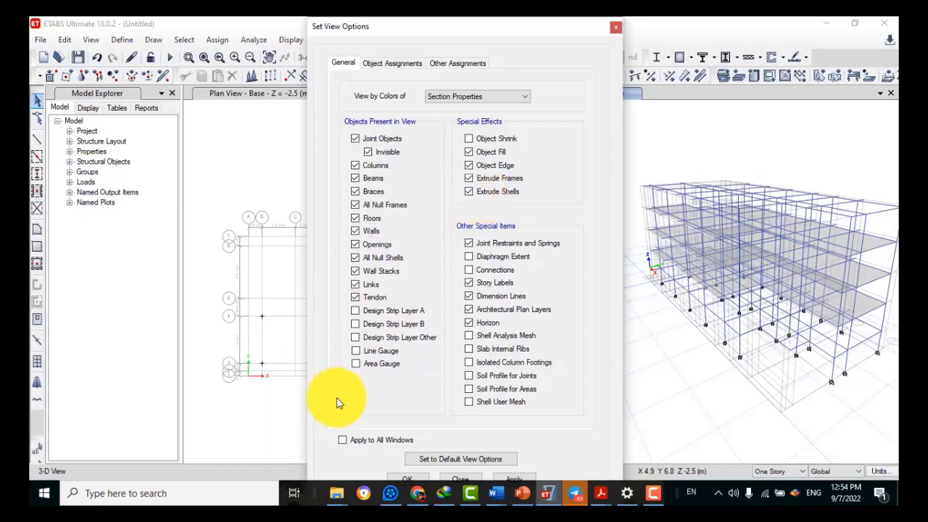
click(391, 476)
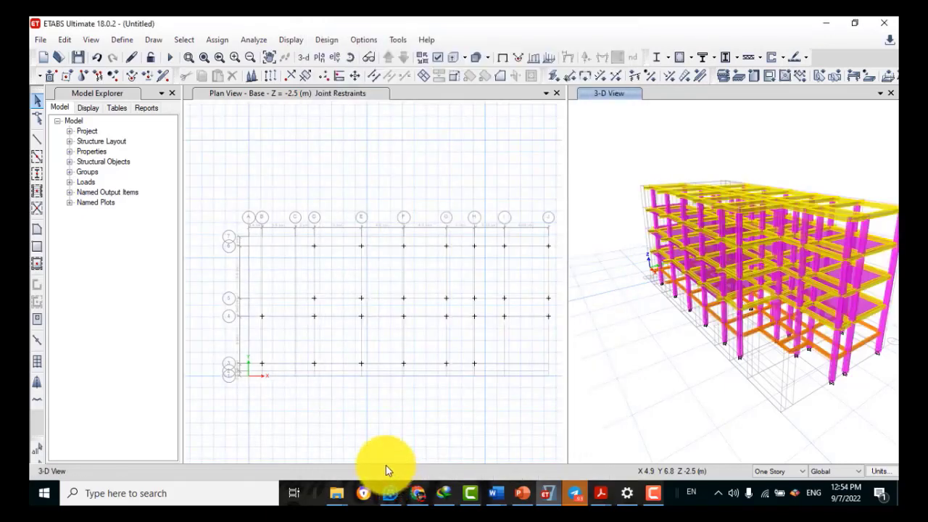
Close the plan view and orbit the extruded 3-D model to a new angle
click(557, 94)
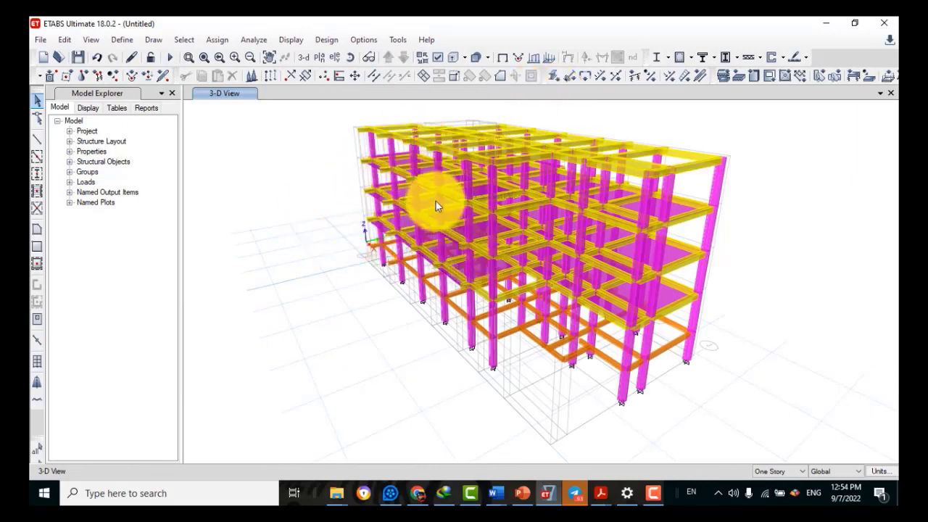
click(350, 58)
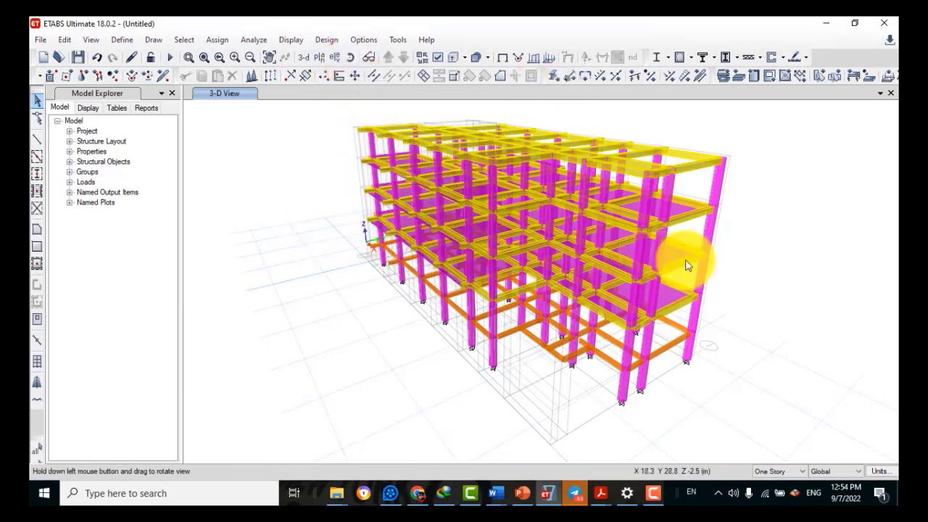
drag(762, 265, 588, 269)
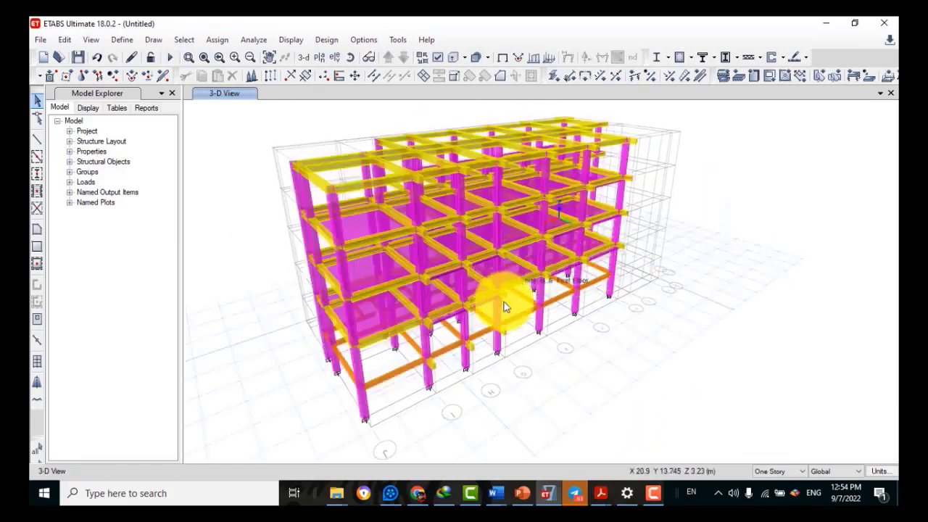
click(346, 61)
drag(316, 364, 498, 337)
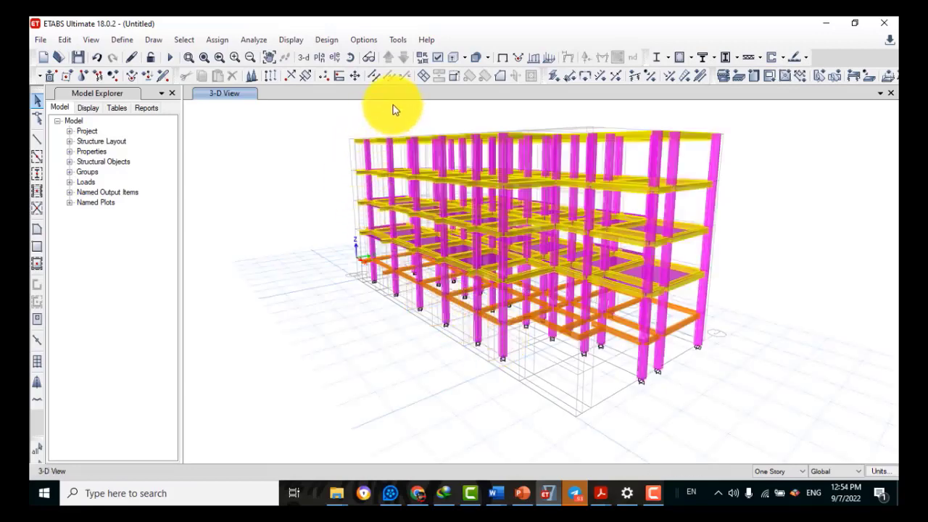
Fit the whole model in the window and zoom out two steps
click(206, 59)
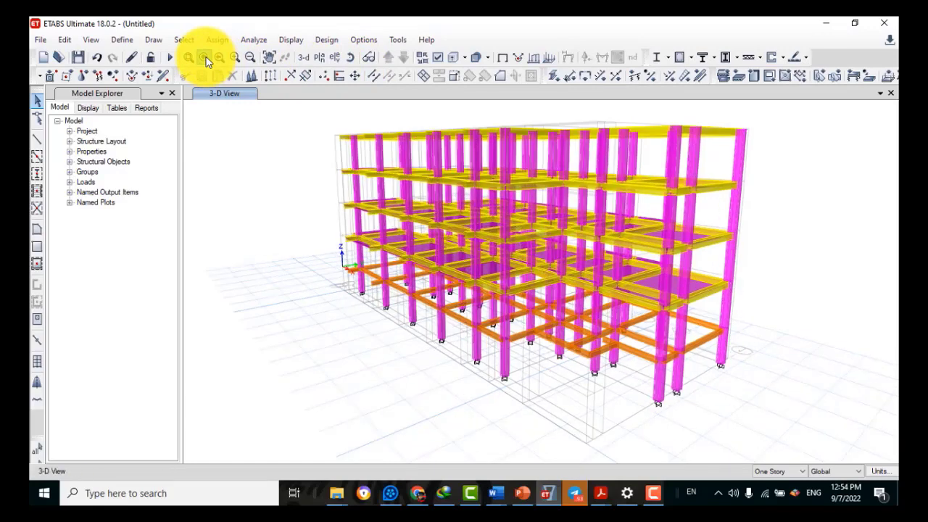
click(251, 58)
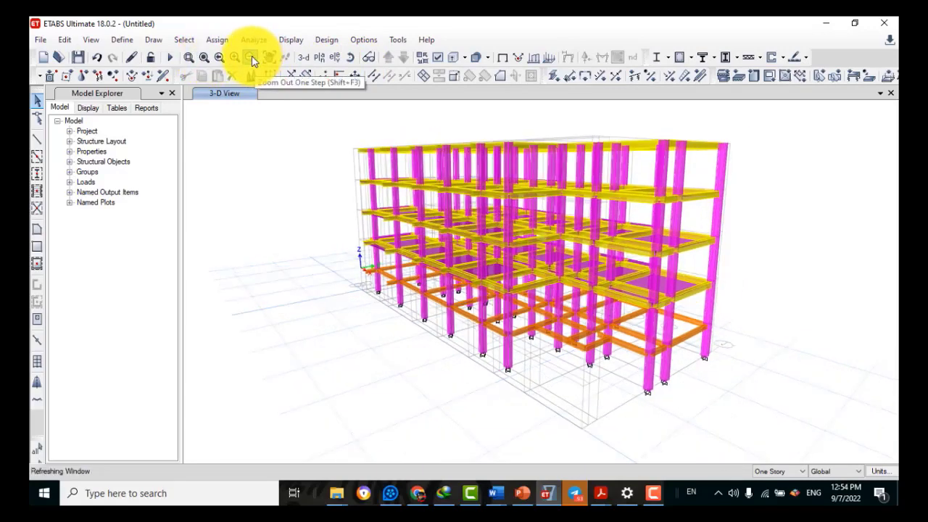
click(252, 59)
click(251, 60)
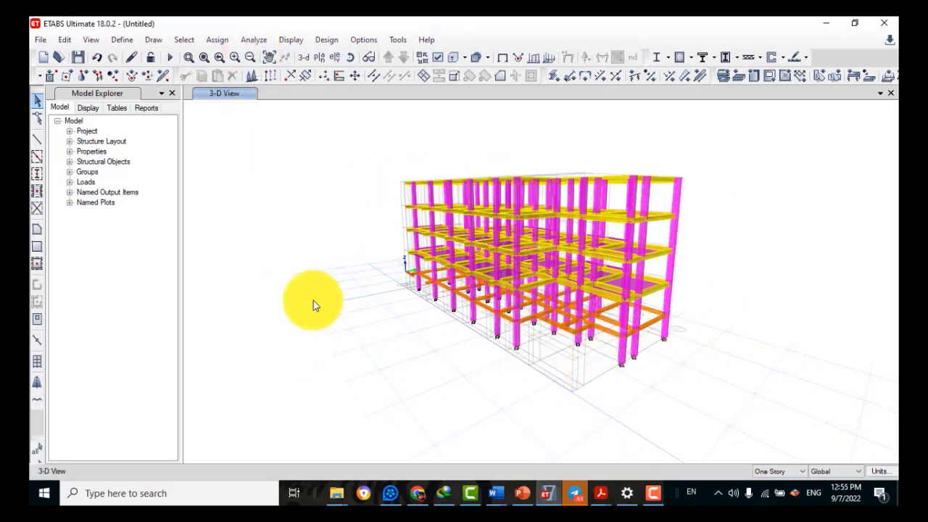
click(91, 41)
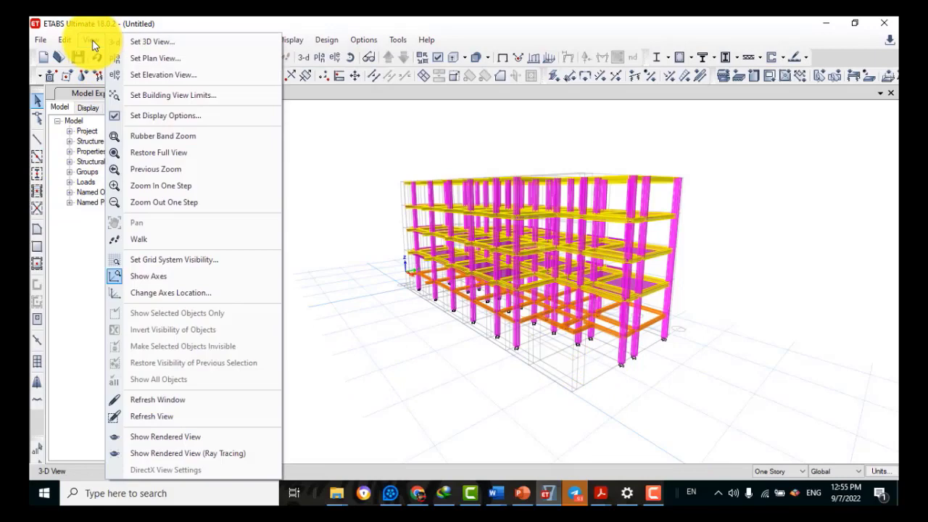
Open a rendered 3-D view of the building, zoom out to fit it, and orbit it
click(208, 436)
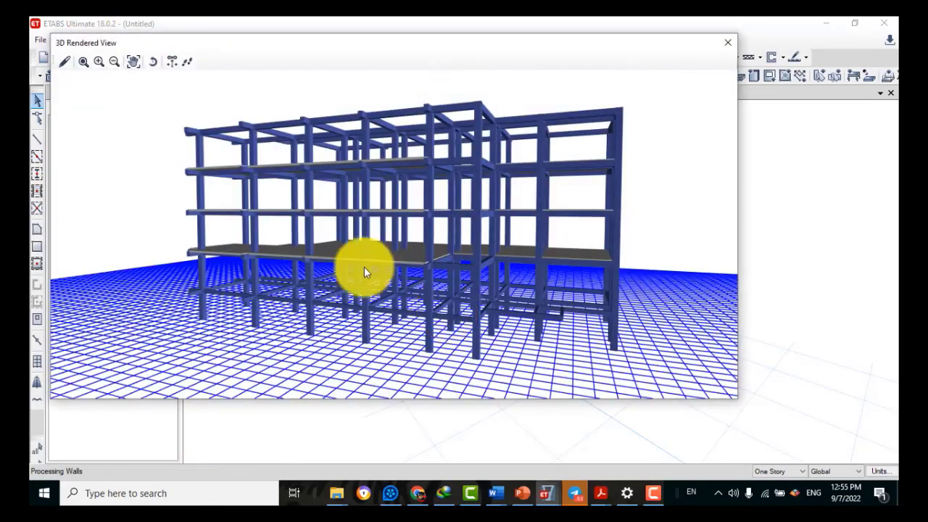
click(113, 63)
click(110, 60)
click(110, 60)
click(110, 60)
click(111, 60)
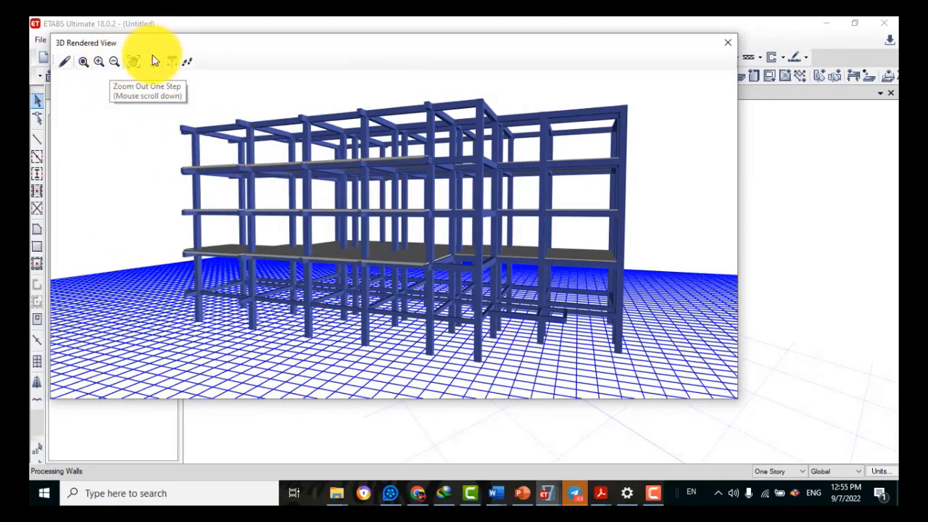
drag(361, 174, 35, 62)
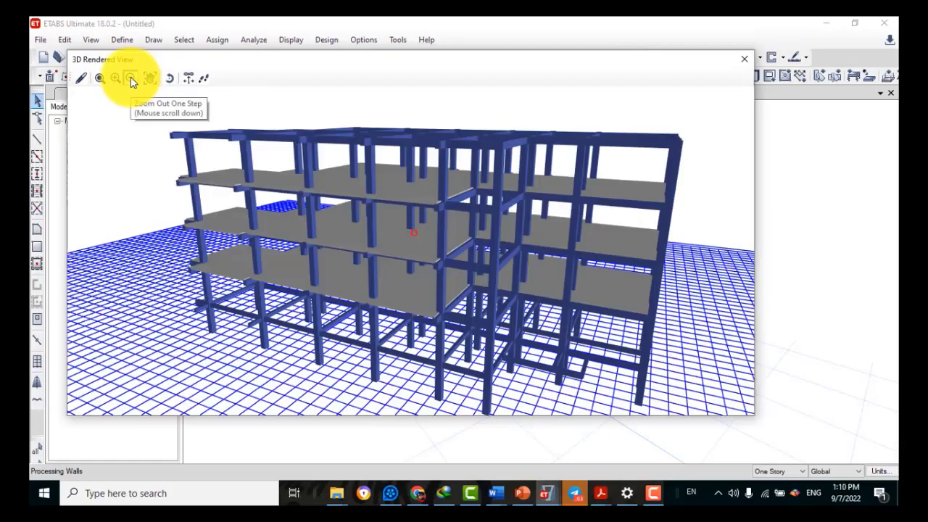
Orbit the rendered building to reveal its long side, then close the rendered view
click(130, 78)
drag(500, 307, 323, 308)
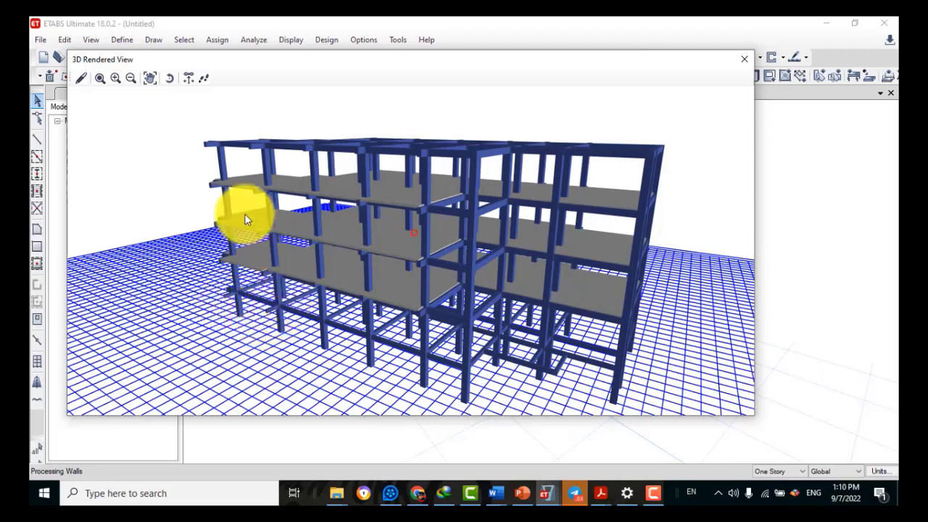
click(169, 78)
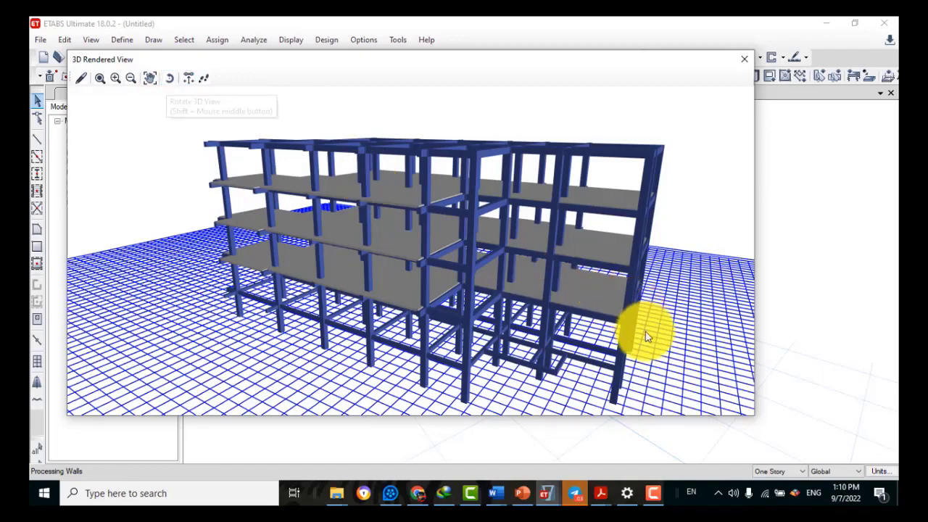
drag(601, 336, 245, 249)
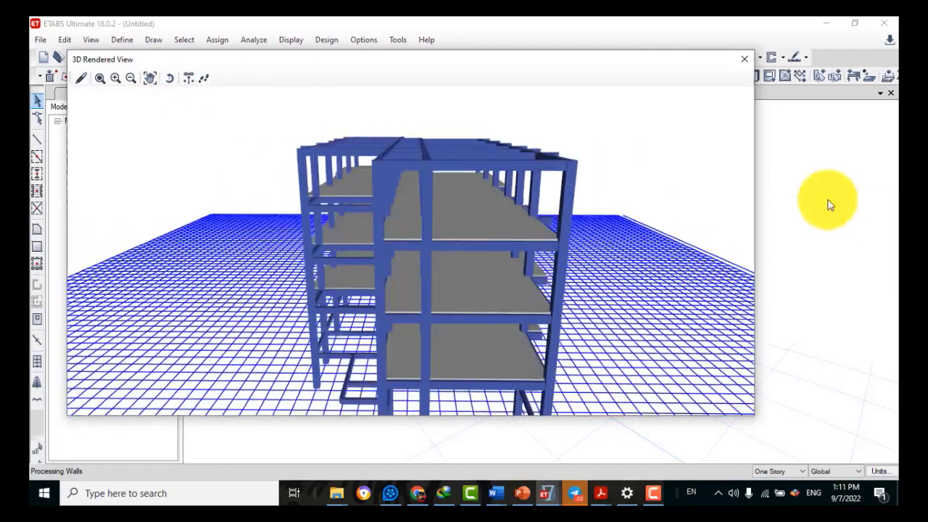
click(129, 77)
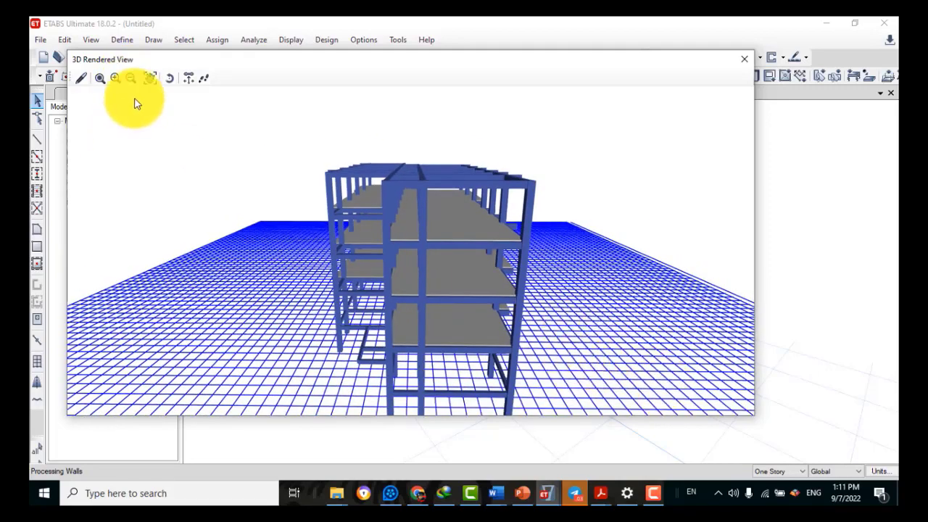
drag(516, 351, 439, 340)
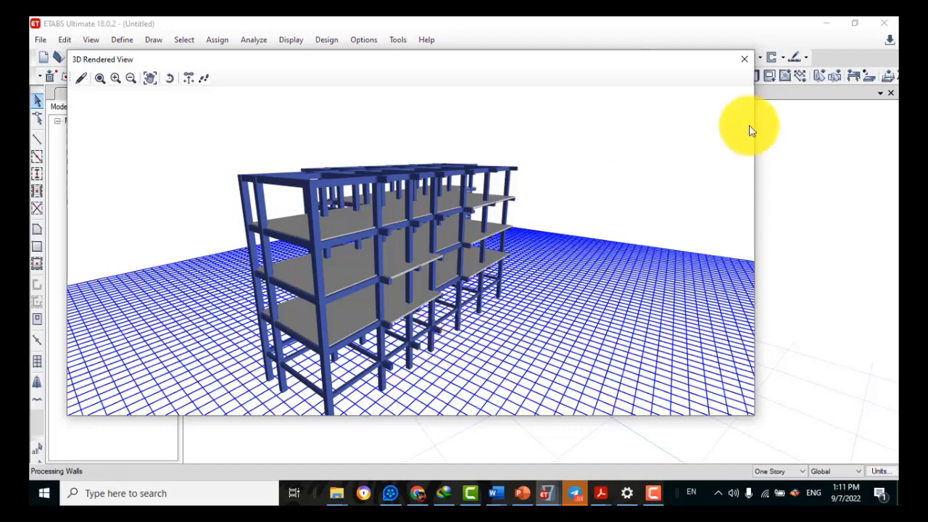
click(744, 59)
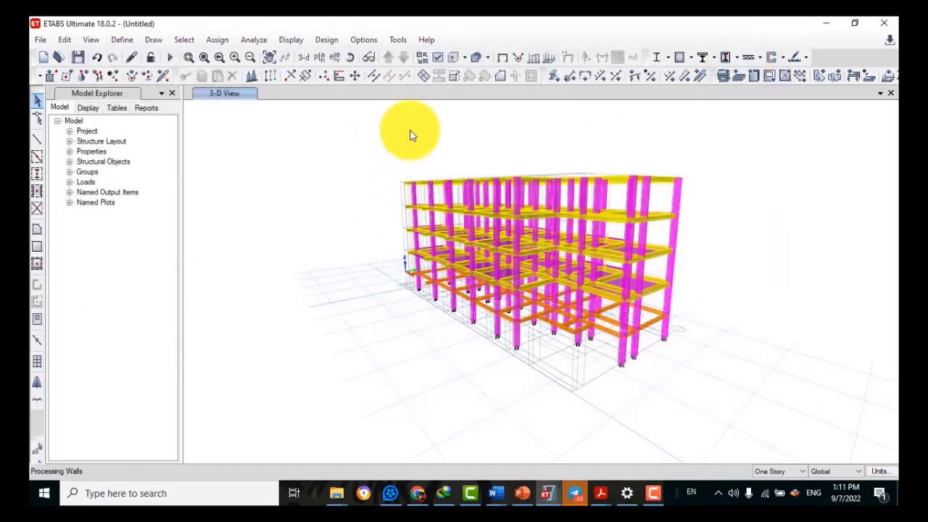
Display the Ground Floor plan at Z = 0 m instead of the 3-D view
click(315, 56)
click(398, 245)
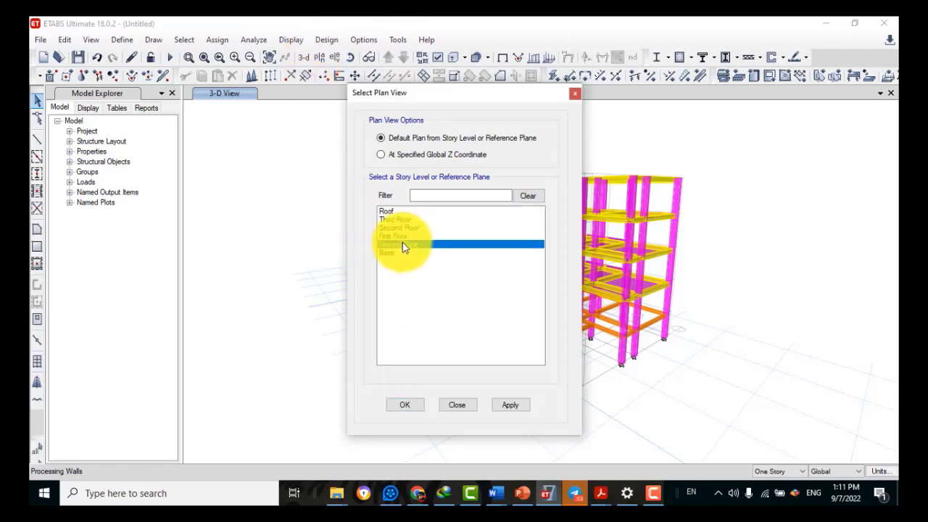
click(405, 404)
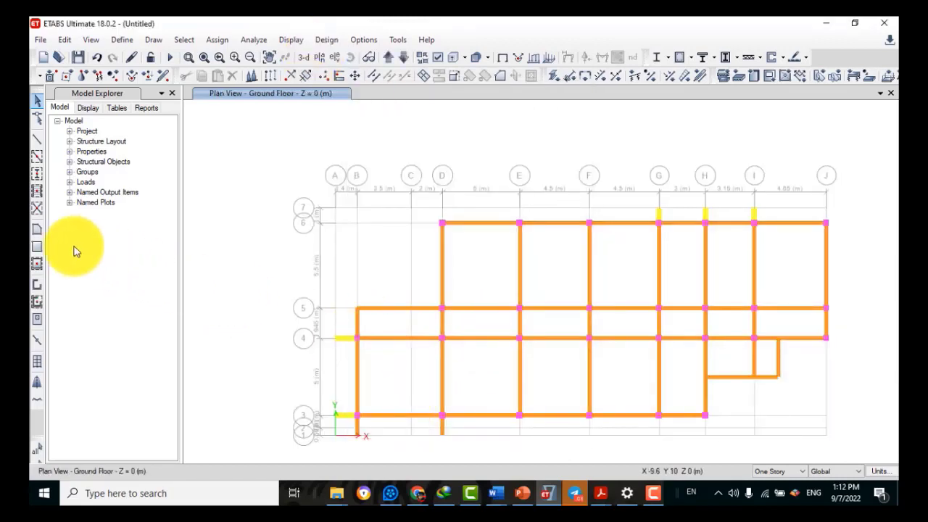
With the Grade Beam section, draw a grade beam along grid 1 from B1 to D1
click(39, 142)
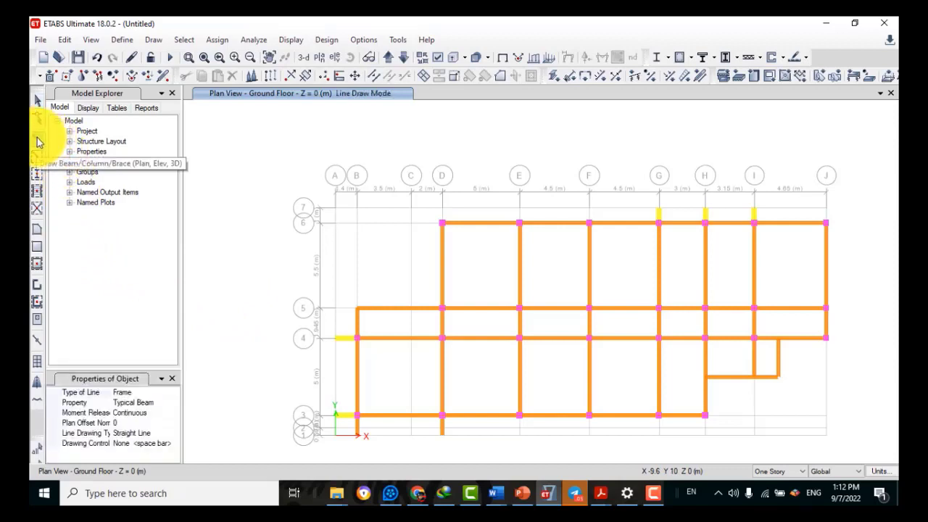
click(132, 403)
click(173, 404)
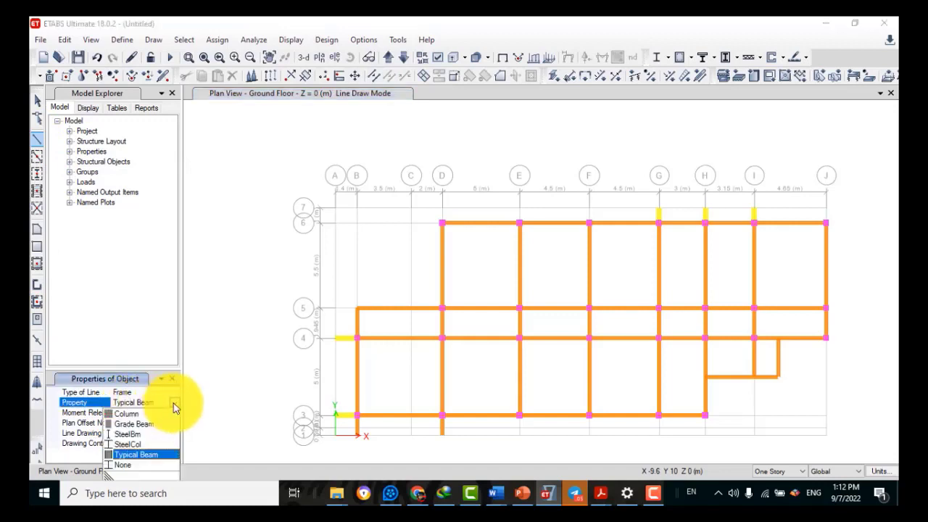
click(133, 423)
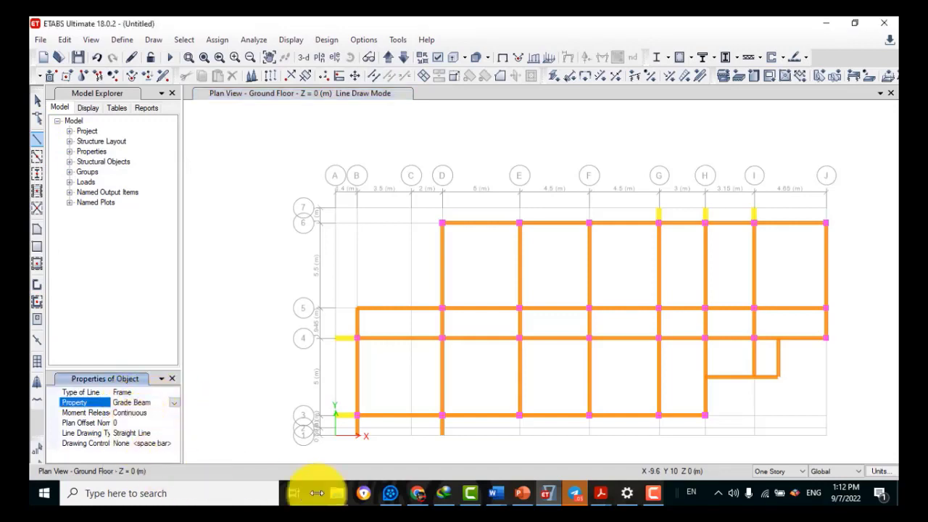
click(358, 436)
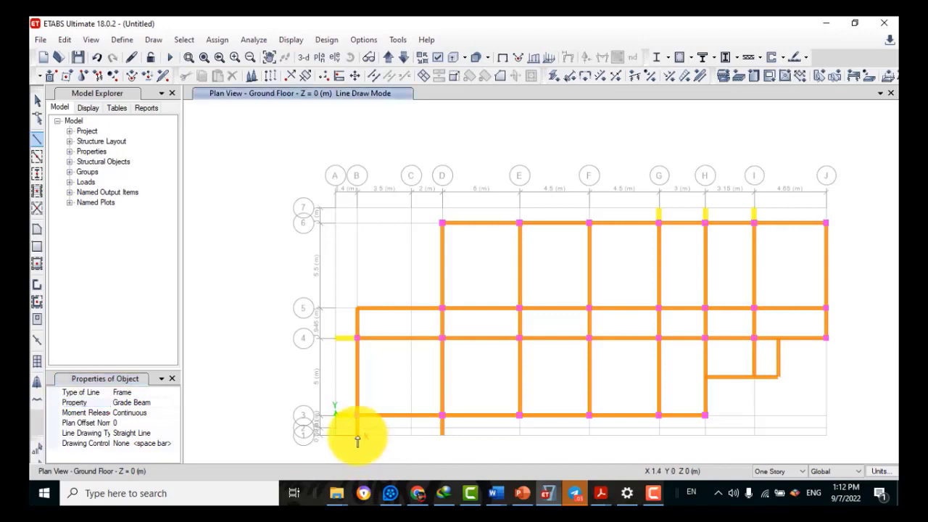
click(442, 436)
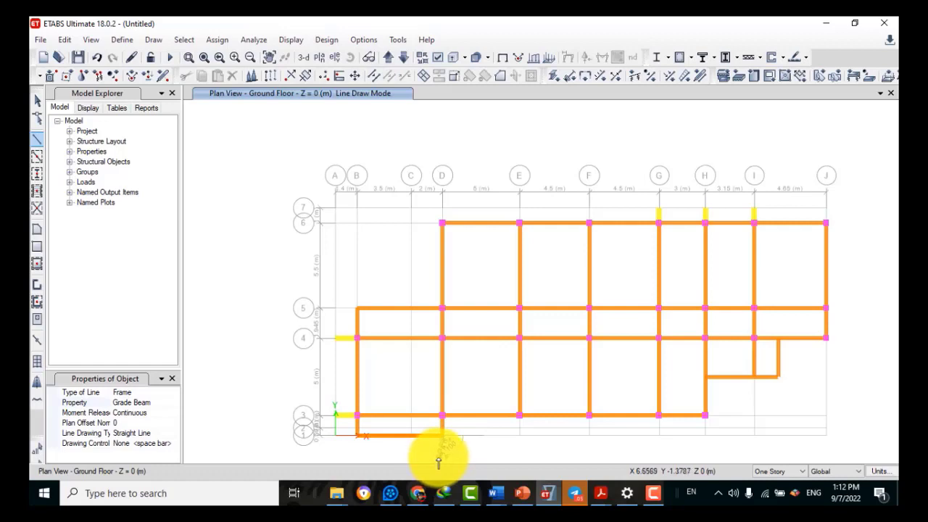
right_click(439, 459)
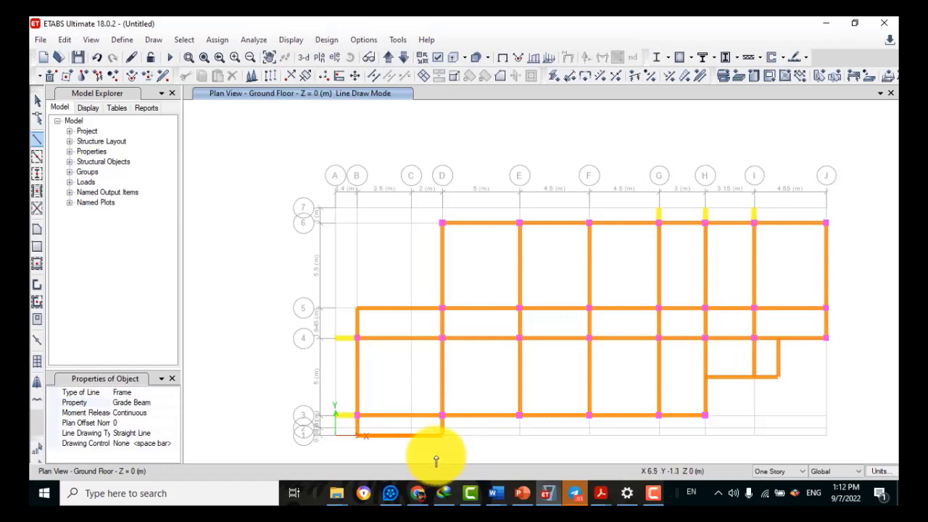
Draw grade beams G7–H7–I7 along grid 7 and A4–A3 along grid A
click(659, 211)
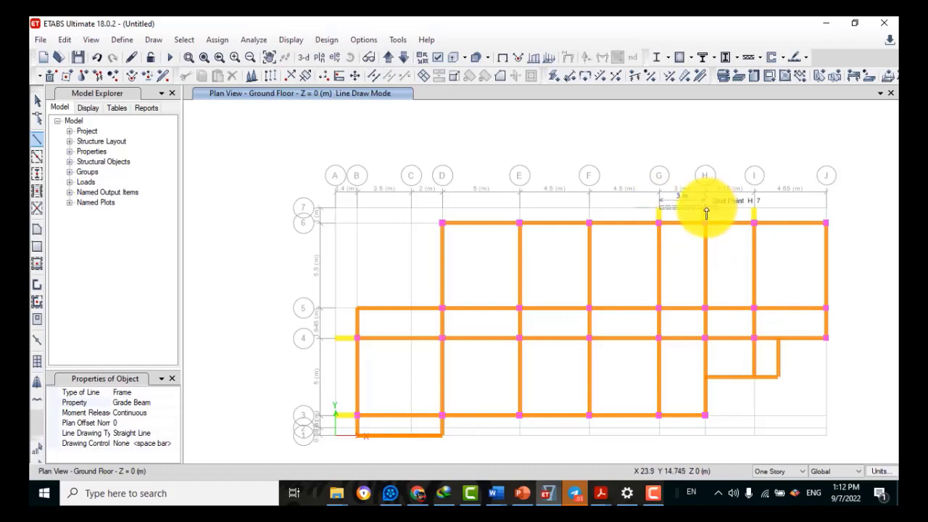
click(708, 212)
click(756, 212)
right_click(725, 276)
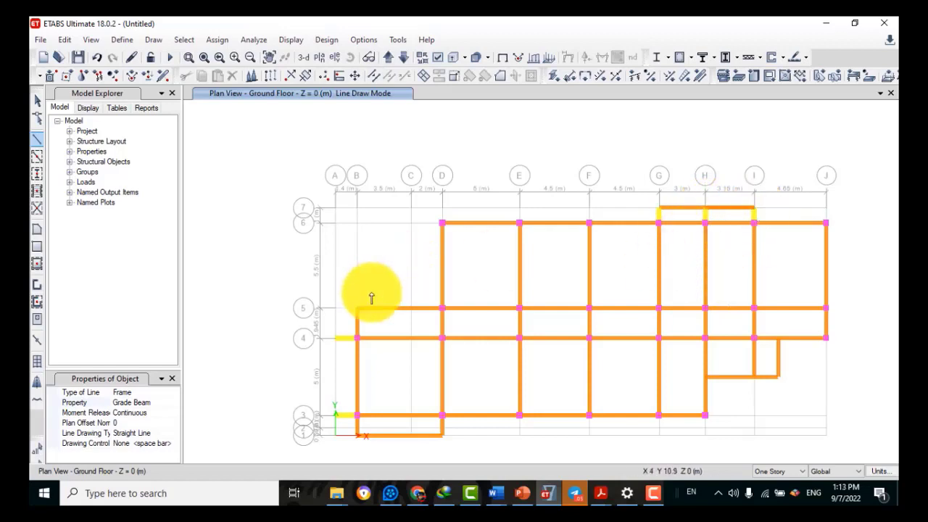
click(334, 338)
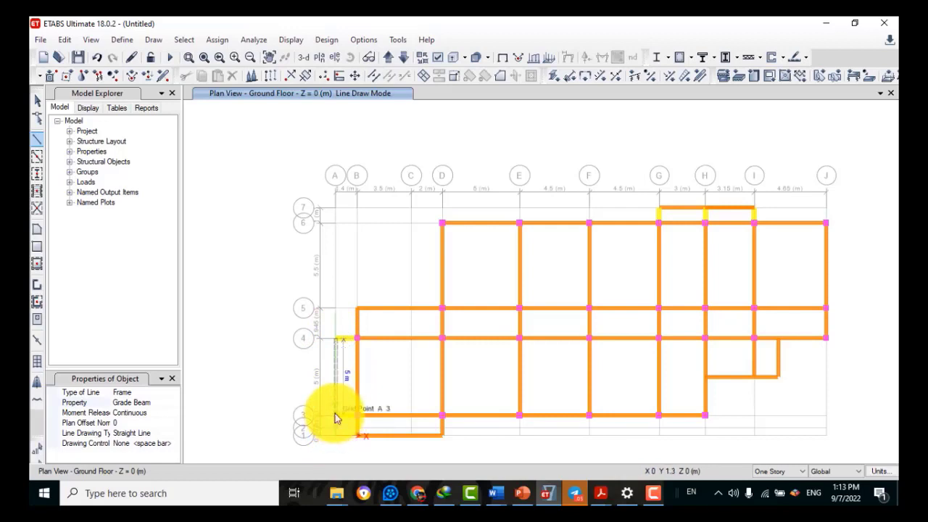
click(335, 417)
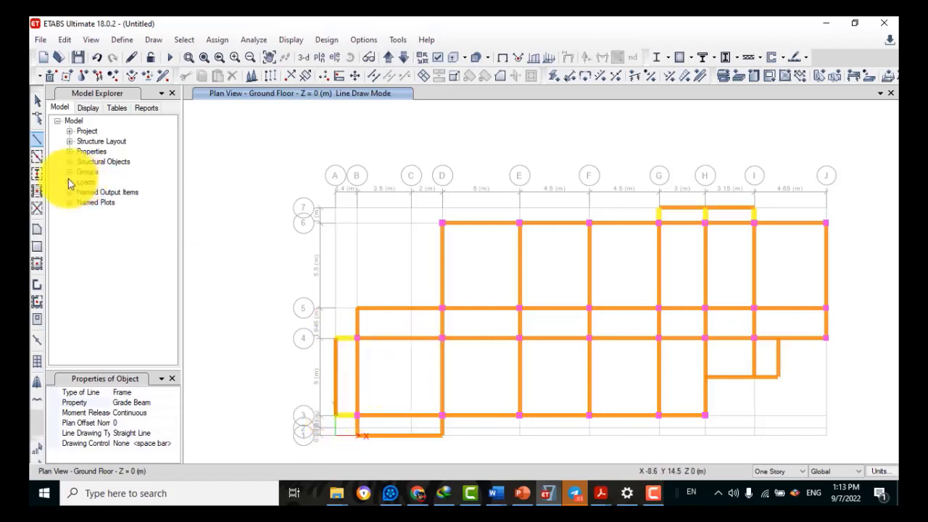
click(36, 99)
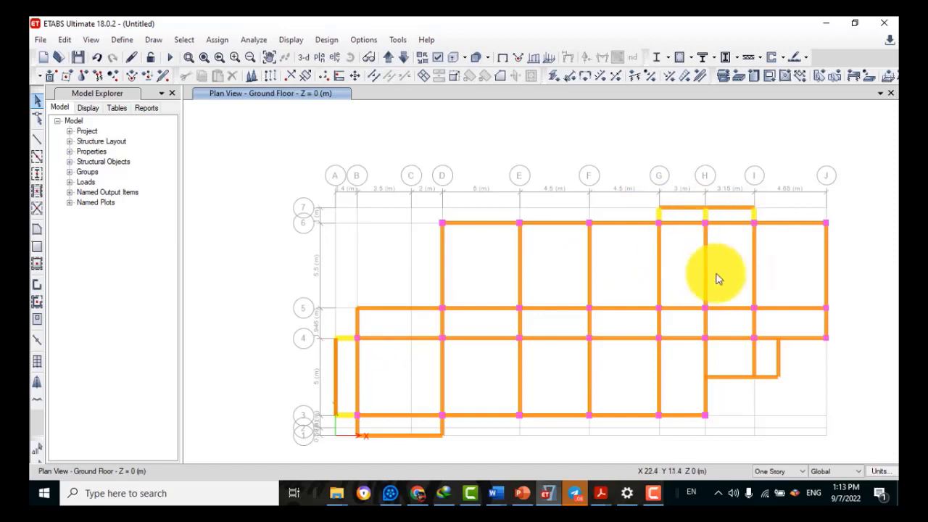
Check the section of the beam near A4, then select the short beam stubs on grids 4 and 6–7
right_click(343, 339)
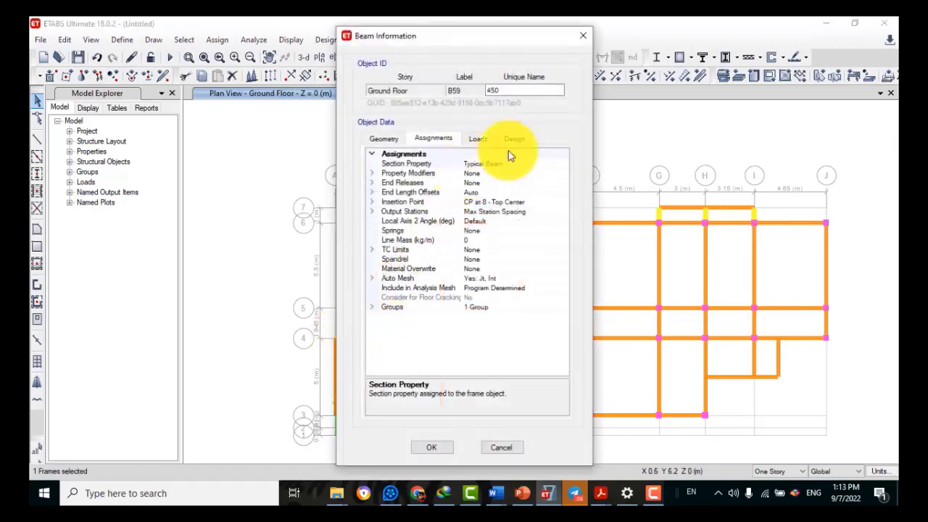
click(581, 37)
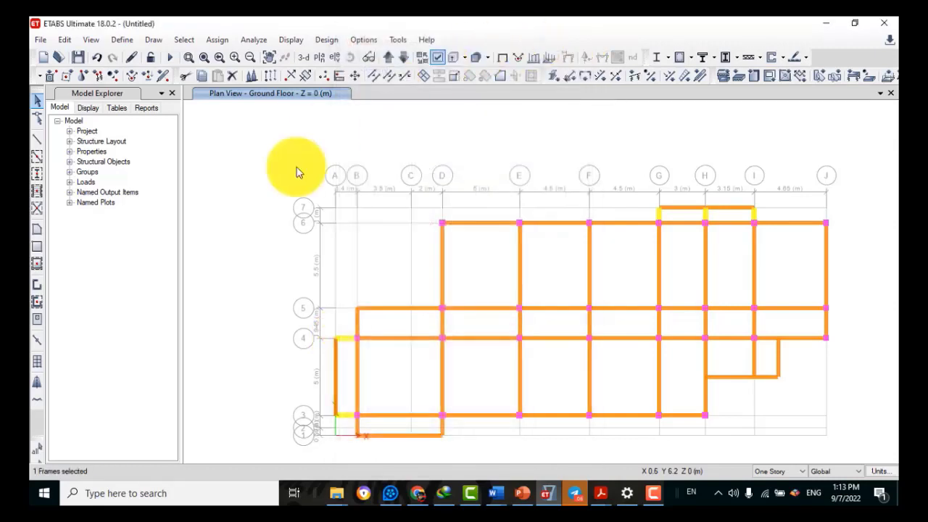
click(348, 342)
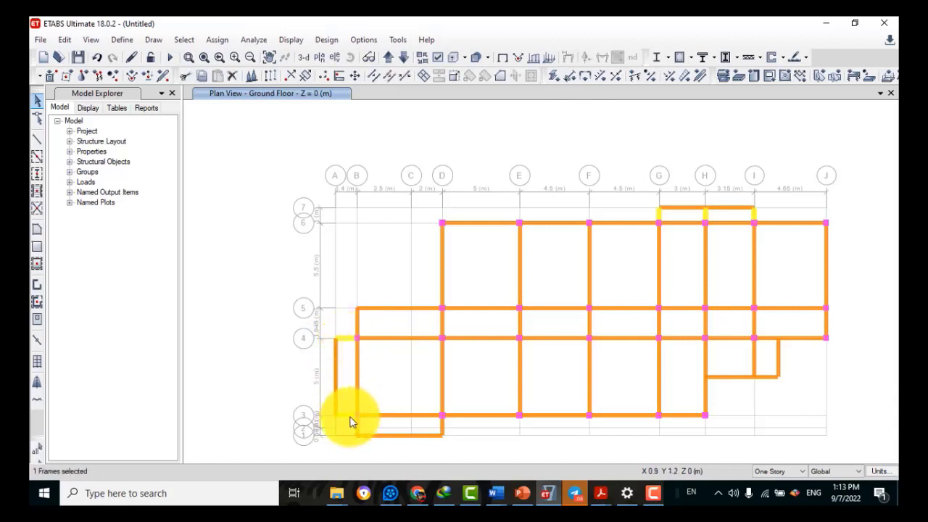
click(659, 215)
click(705, 215)
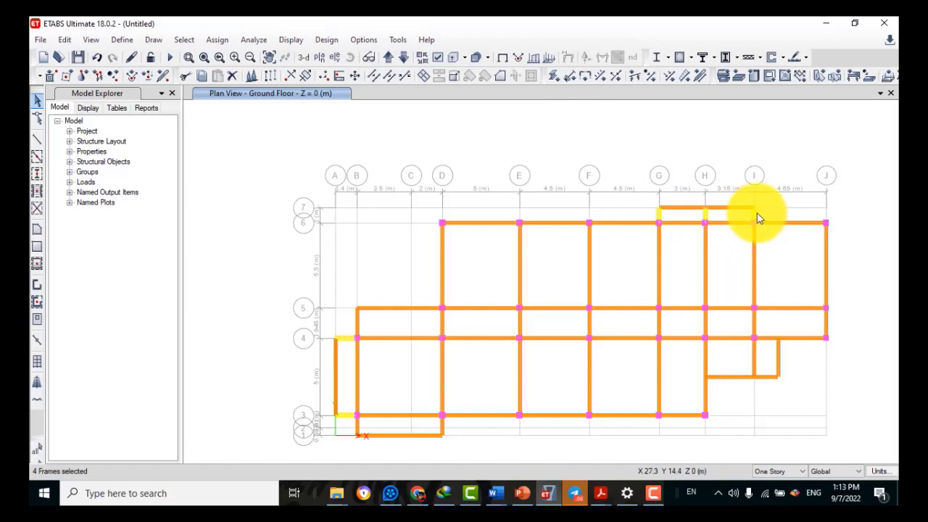
click(755, 213)
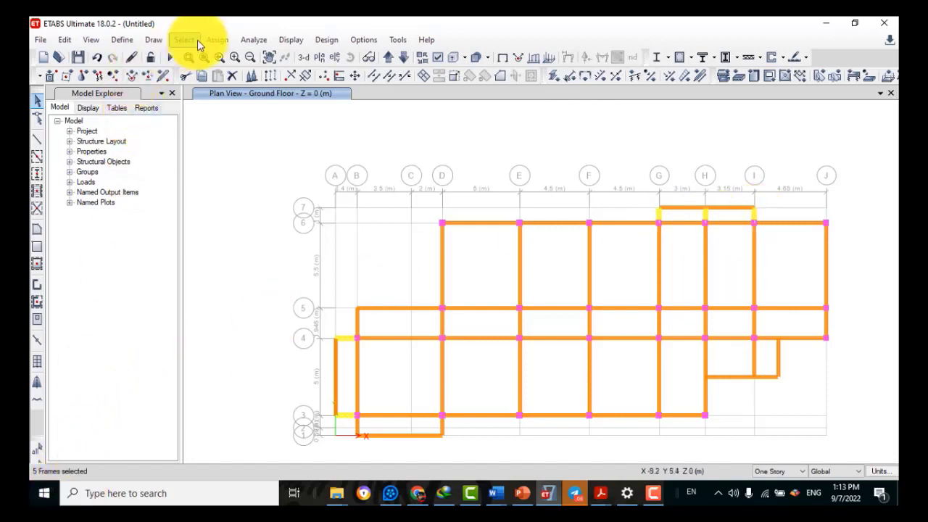
Assign the Grade Beam section to the selected beams and clear the assignment labels
click(217, 40)
mouse_move(239, 72)
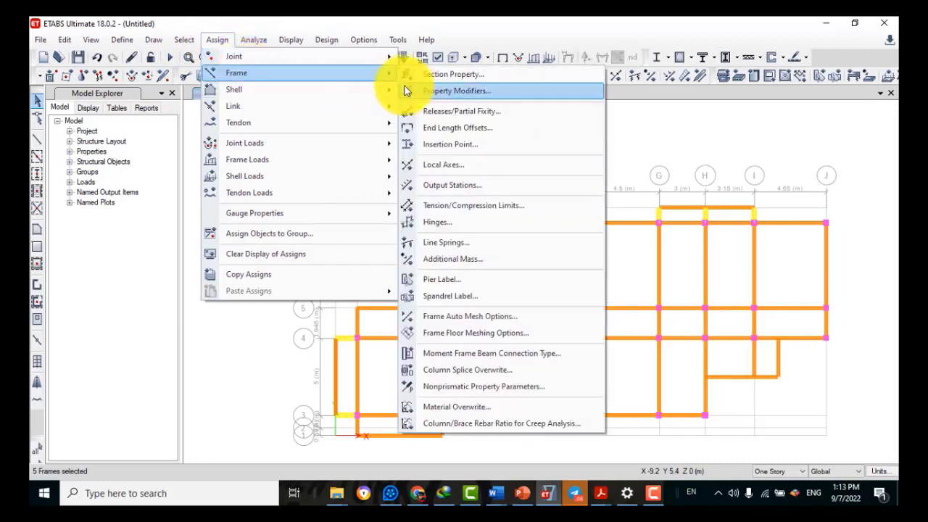
click(445, 74)
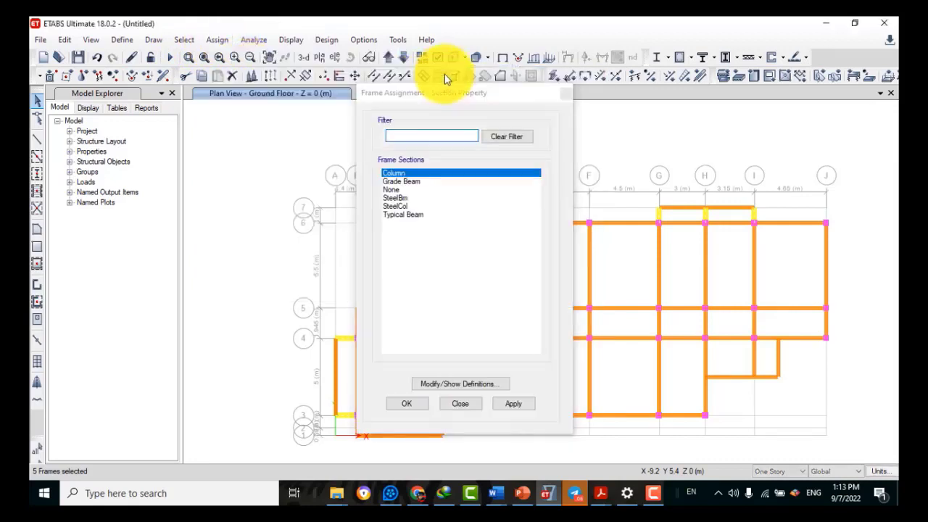
click(411, 181)
click(512, 403)
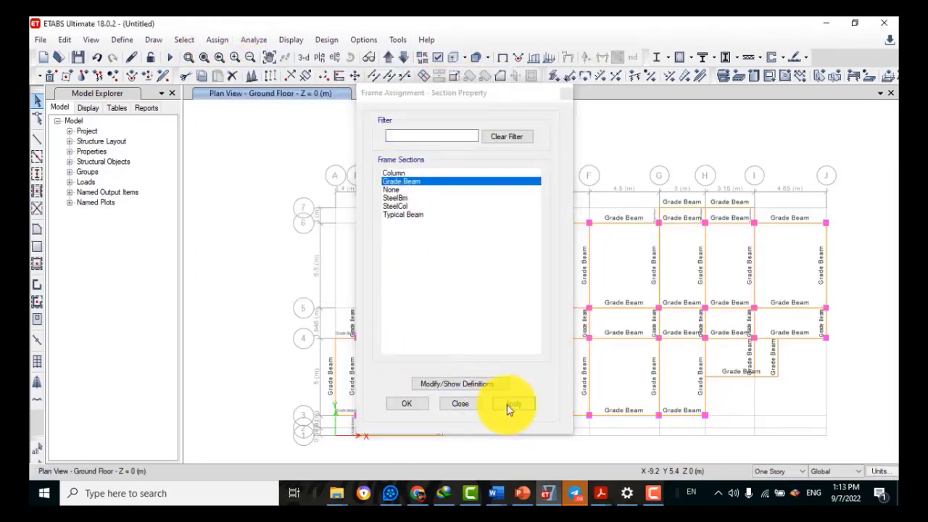
click(408, 405)
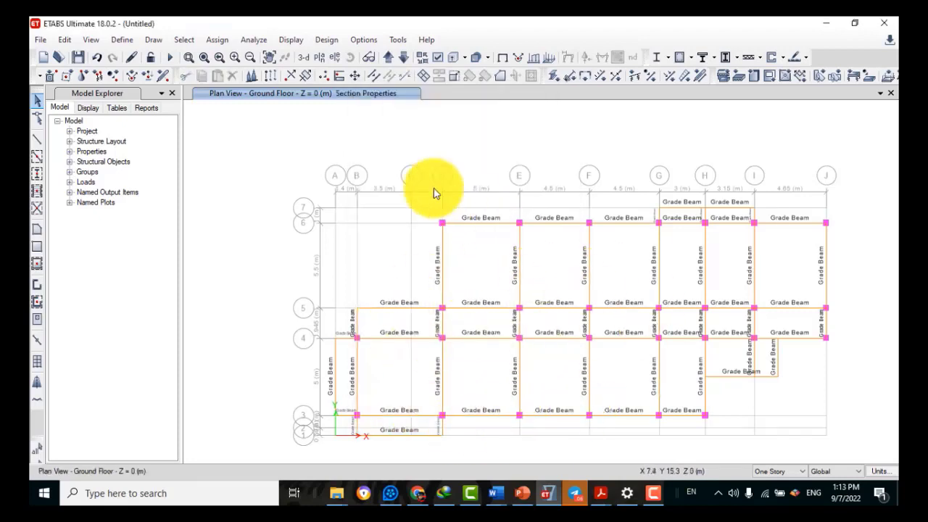
click(217, 42)
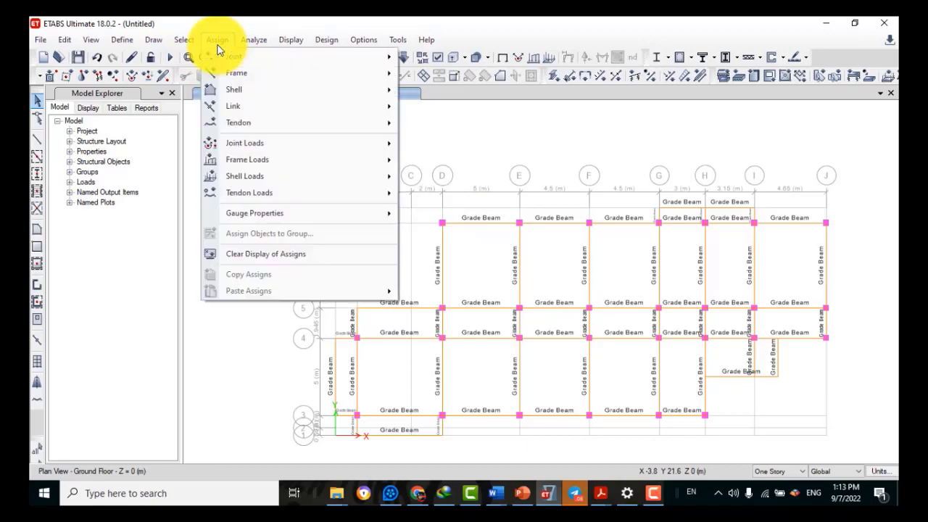
click(226, 253)
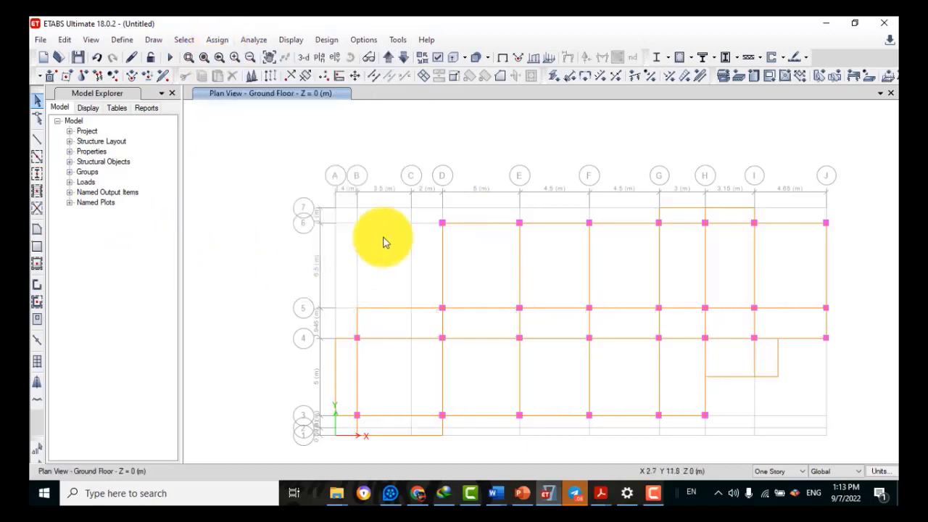
Show the default 3D view with extruded frames and shells in all windows, orbited to the grade beams
click(302, 58)
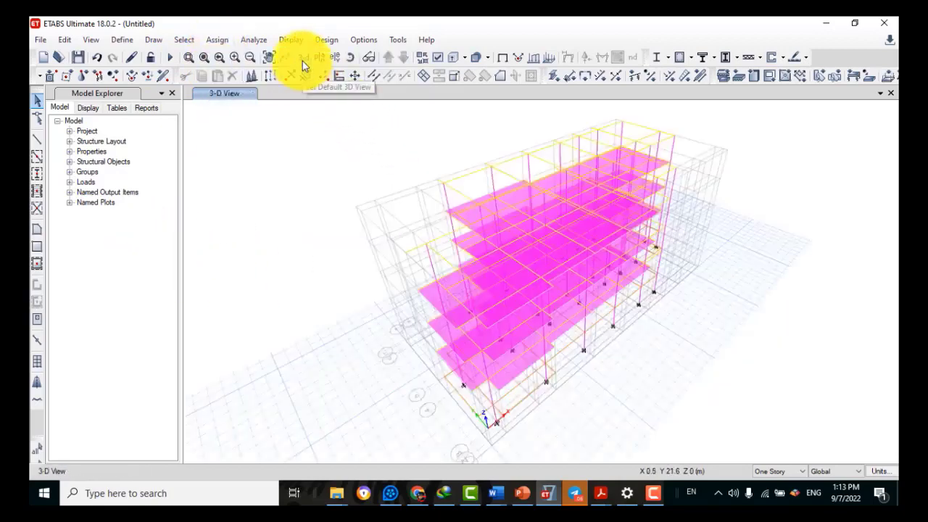
click(435, 59)
click(516, 178)
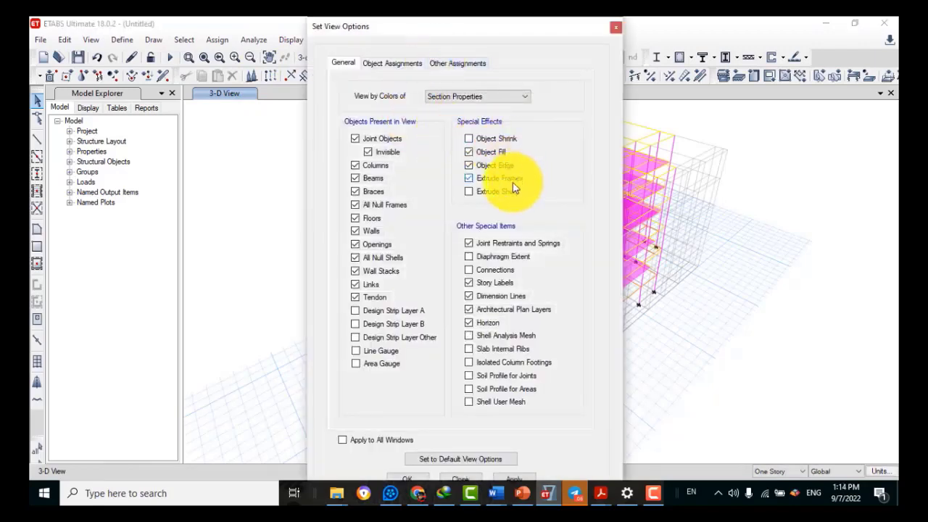
click(499, 191)
click(362, 440)
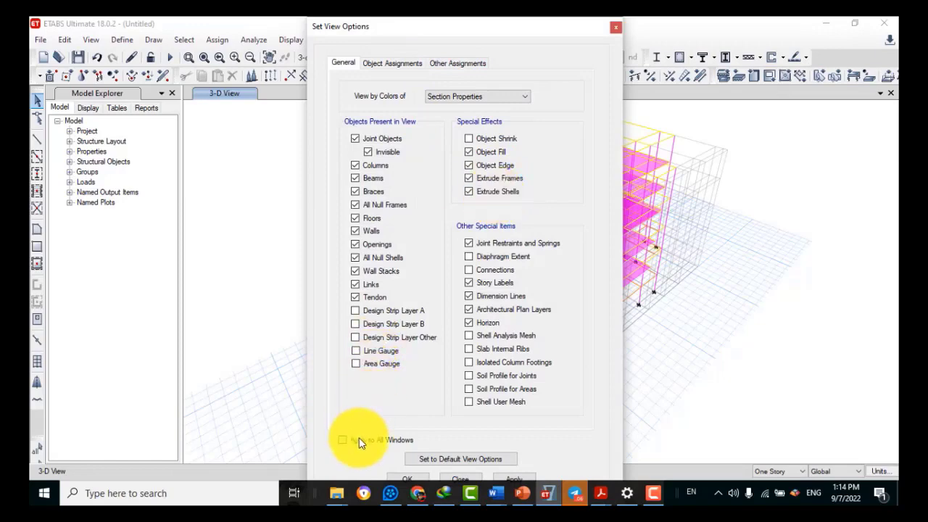
click(401, 477)
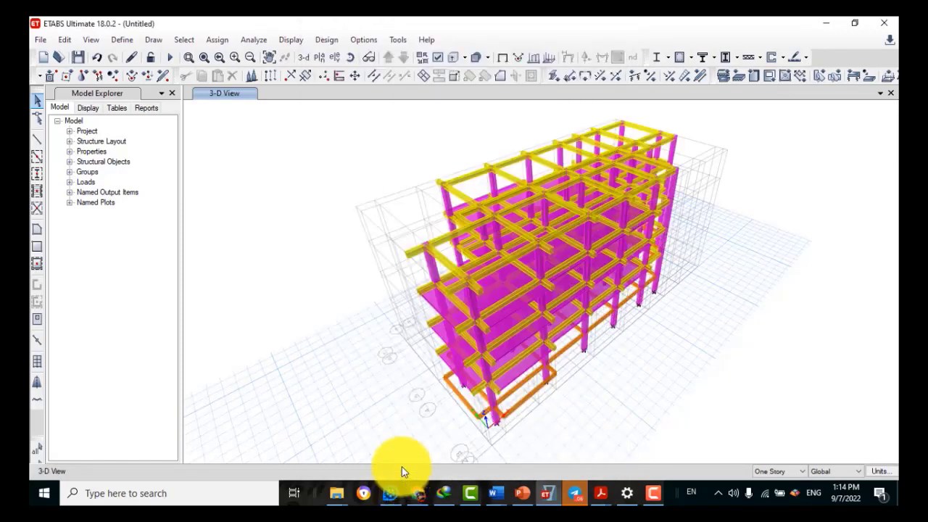
click(369, 57)
drag(571, 392, 704, 379)
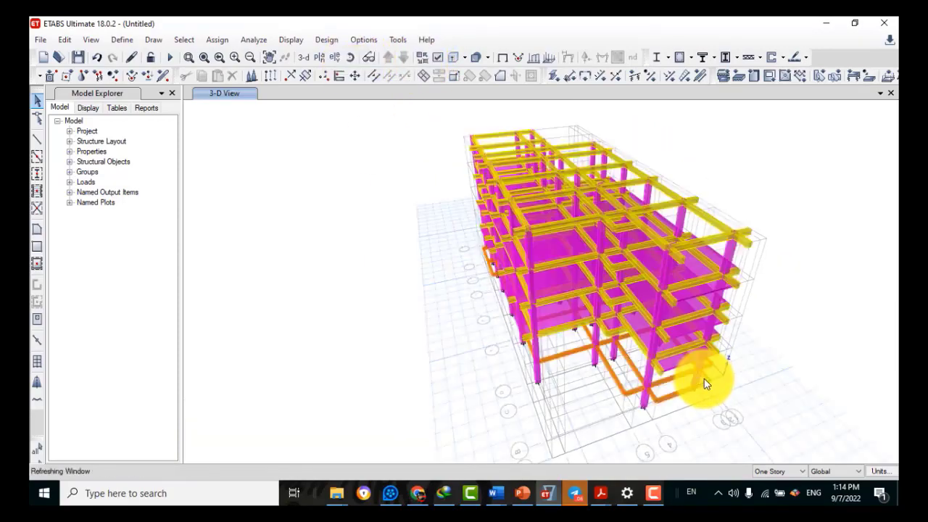